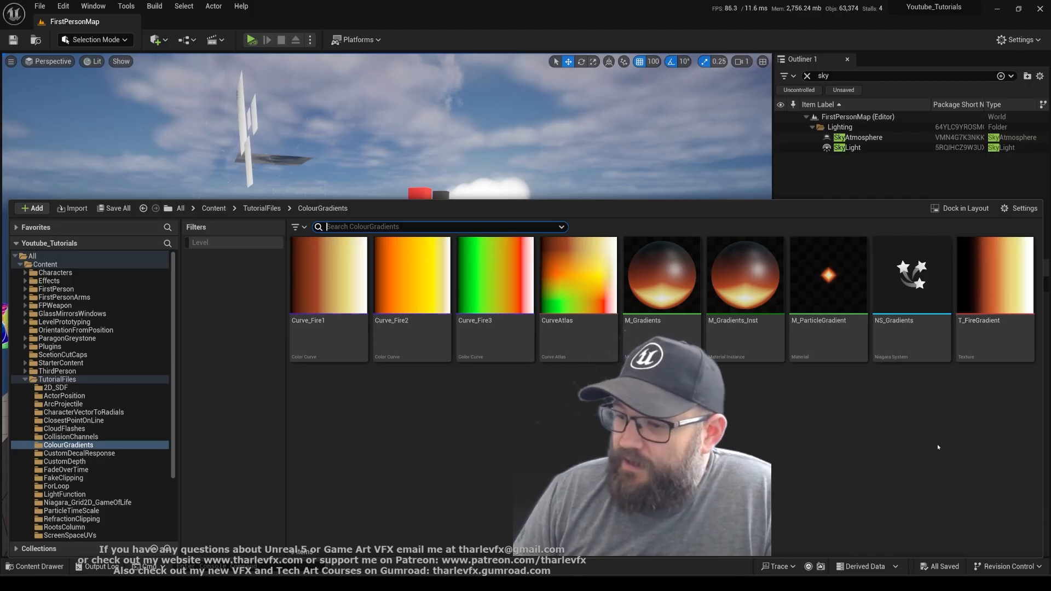
Open the T_FireGradient texture, examine its colour ramp and texture settings, and close it
mouse_move(985, 293)
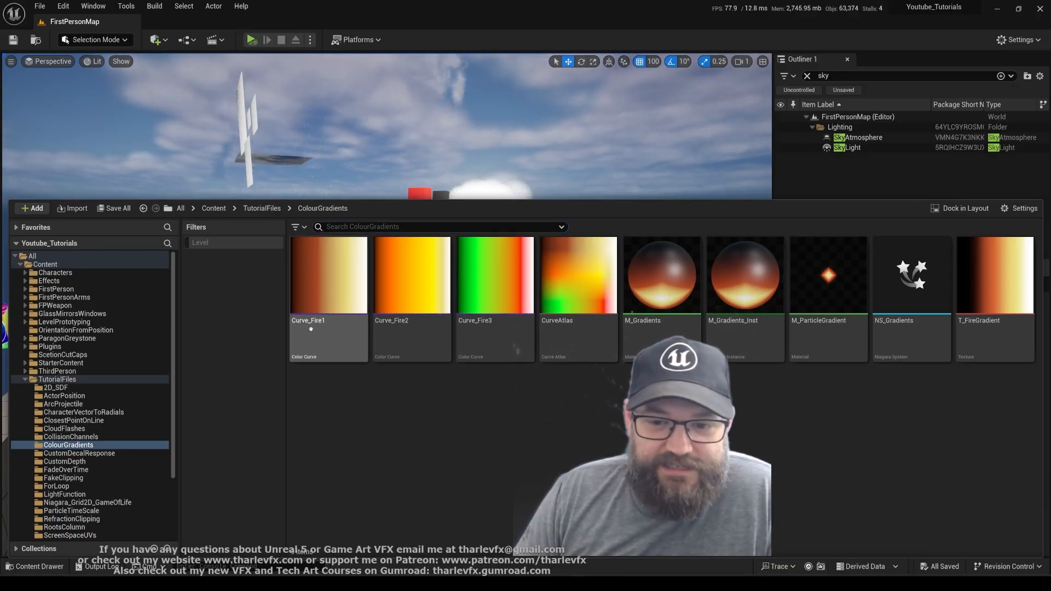
click(976, 338)
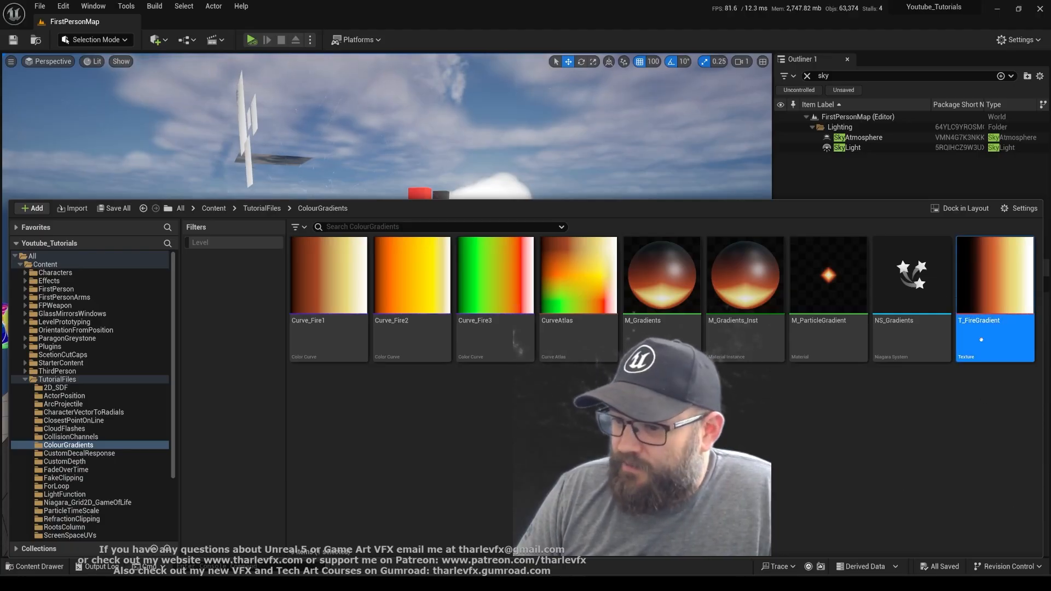
double_click(984, 288)
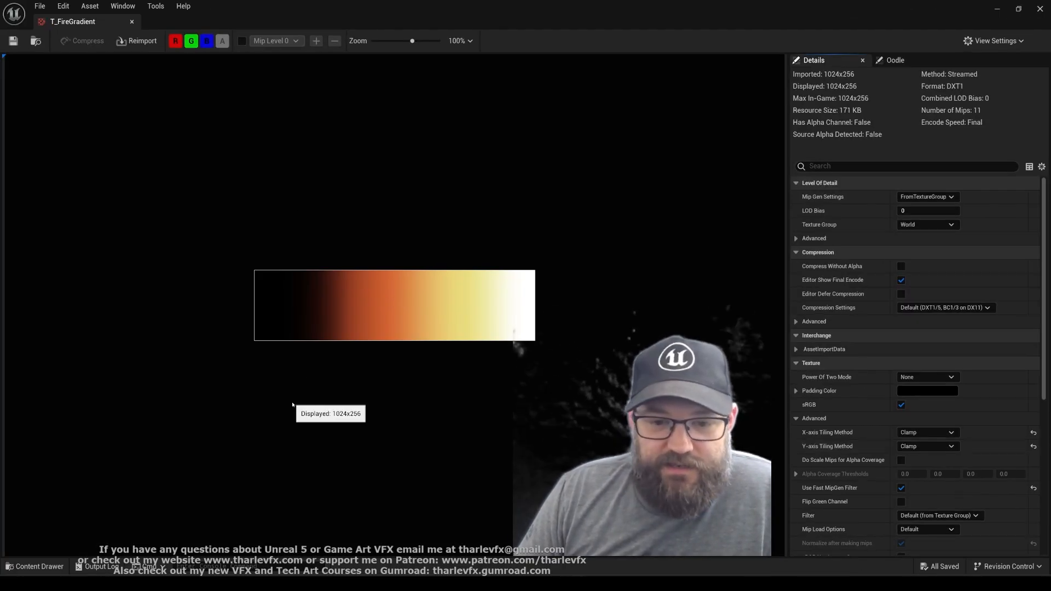
scroll(315, 342, up, 3)
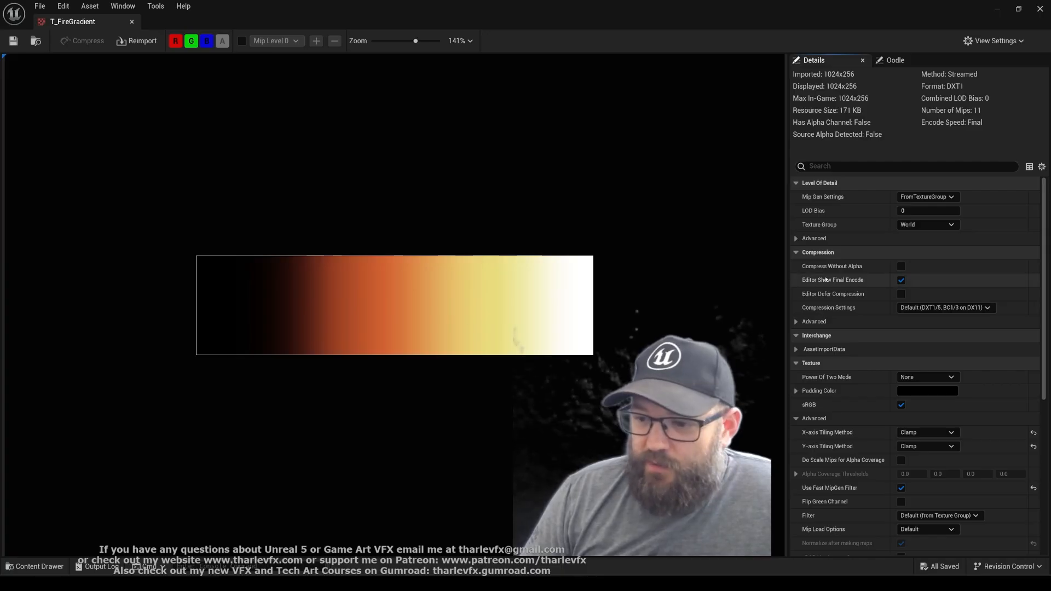
scroll(796, 401, down, 2)
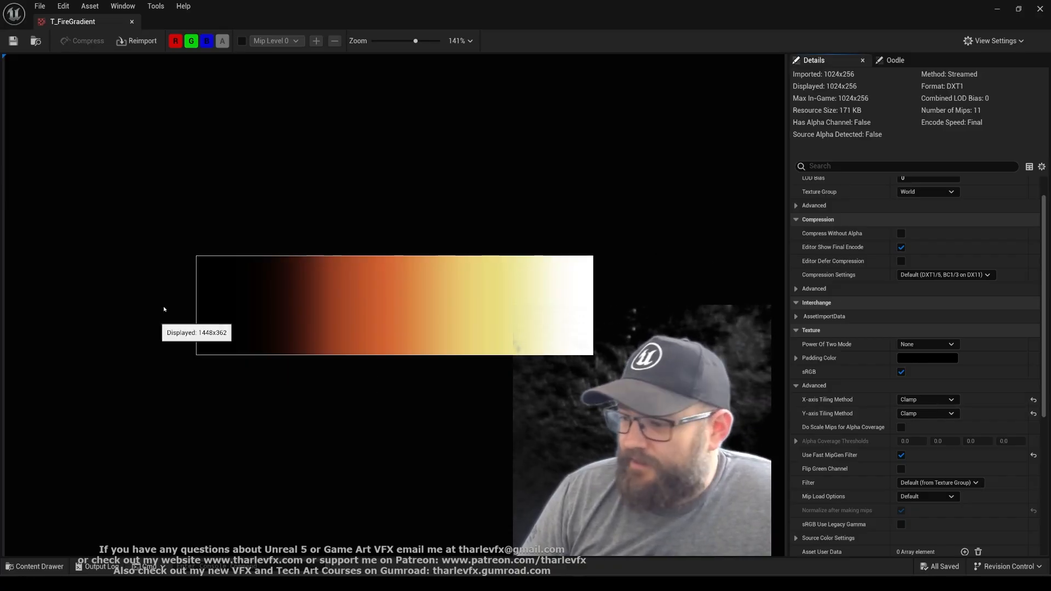
middle_click(93, 22)
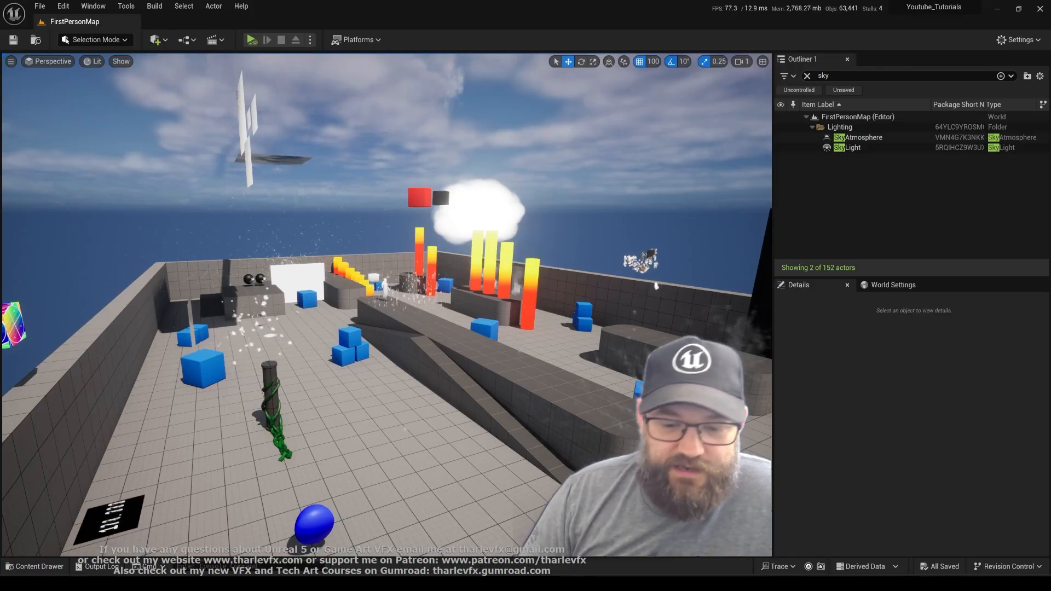
Create a material named M_Class_Gradients in the ColourGradients folder and open it for editing
key(ctrl+space)
right_click(496, 394)
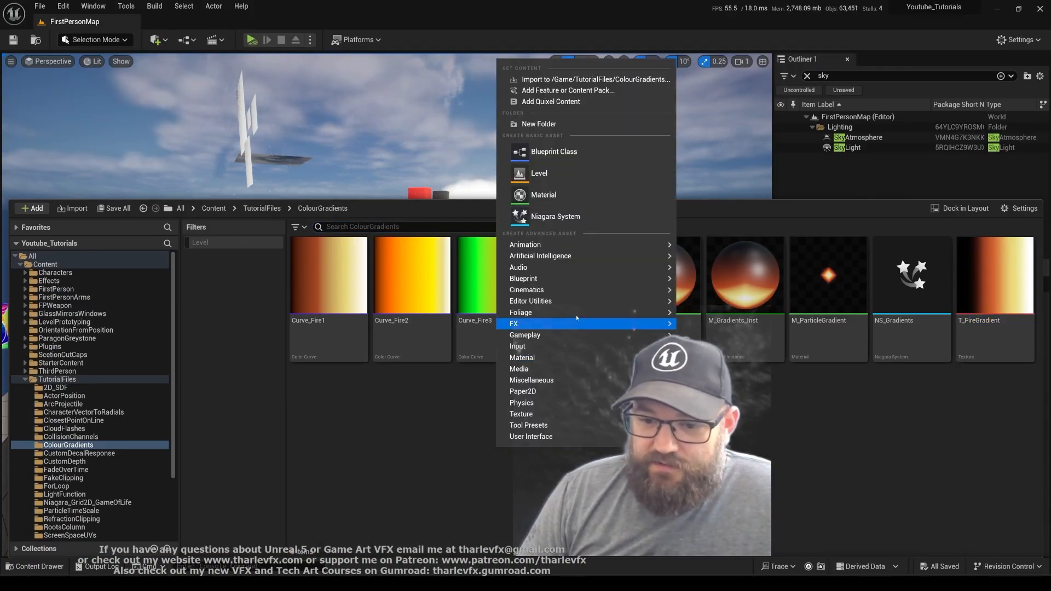
click(565, 195)
text(M)
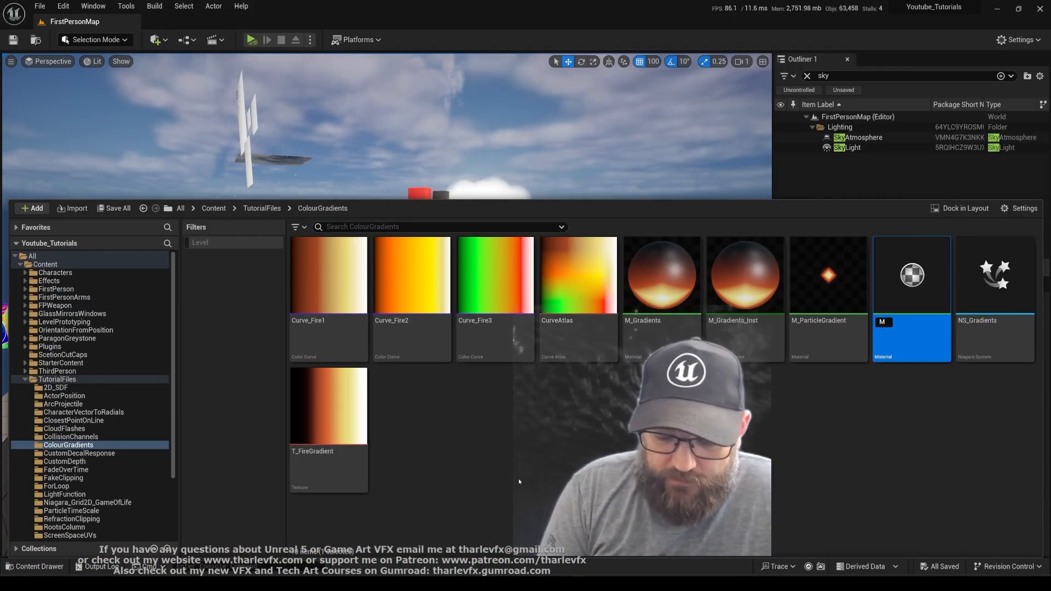
text(_Glass_Grad)
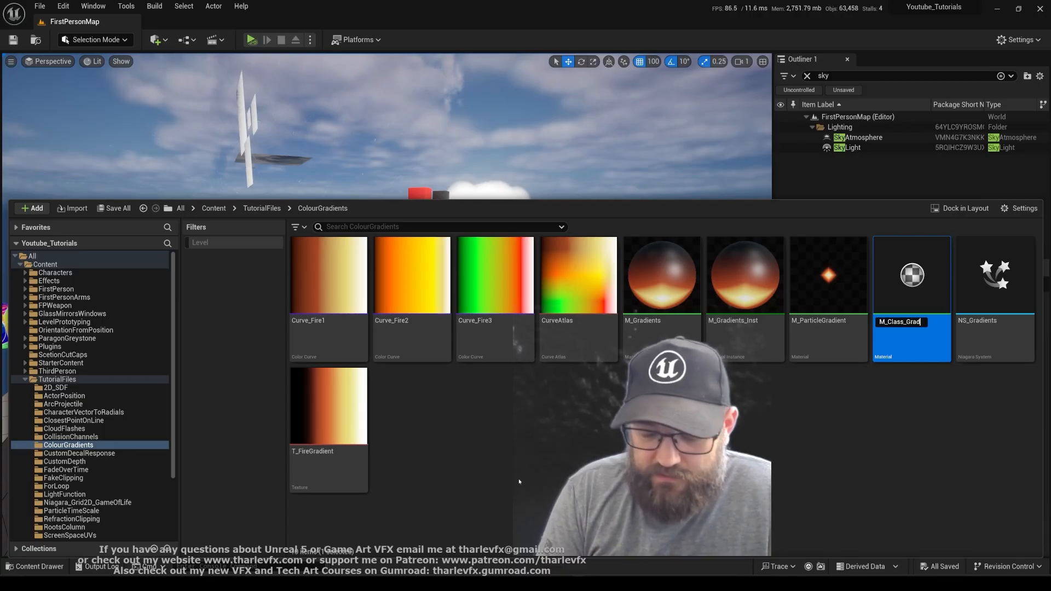
text(ients)
key(Return)
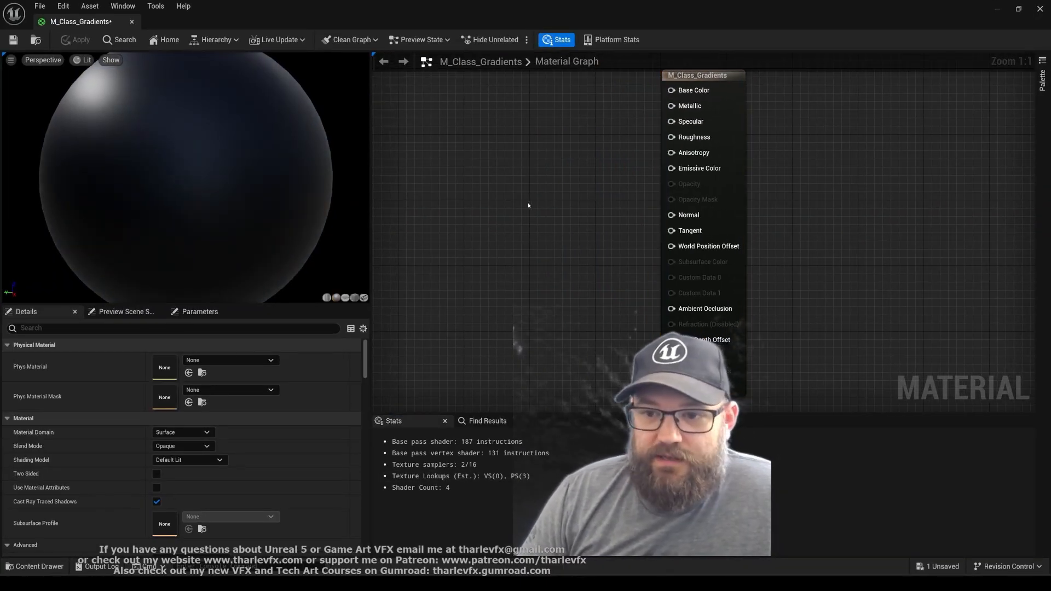
Add a Texture Sample node to the material graph and assign the T_FireGradient texture to it
key(t)
click(511, 192)
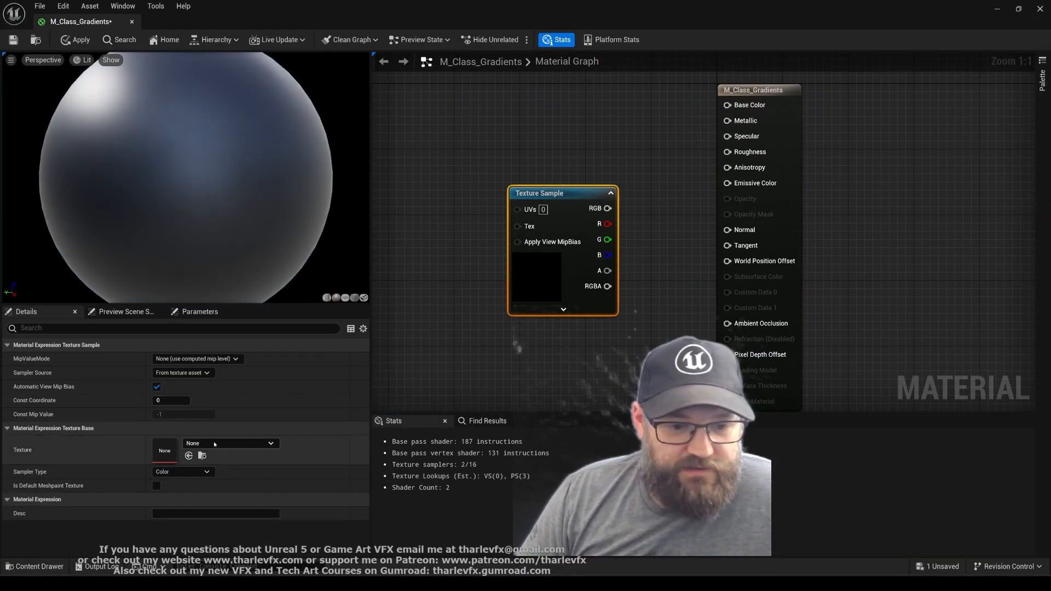
click(215, 443)
text(fire grad)
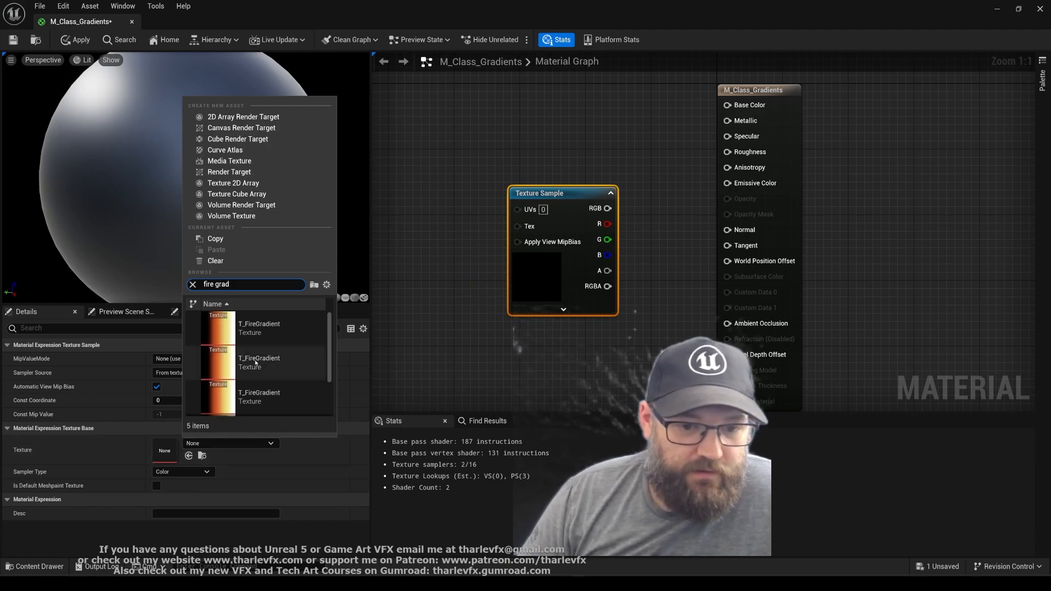
click(284, 379)
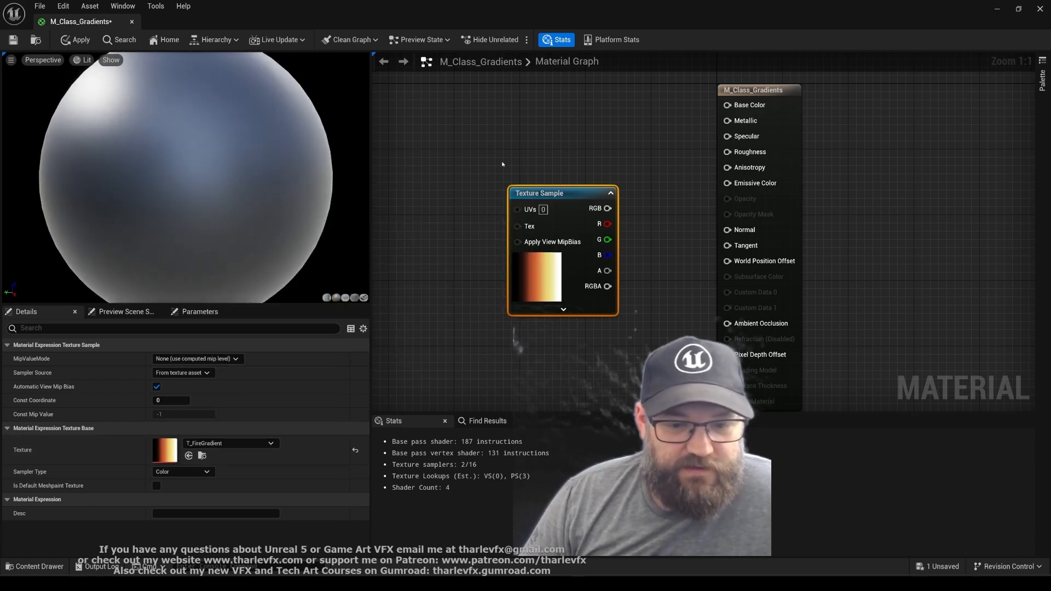
Connect the Texture Sample's RGB output to Emissive Color and show the material preview on a plane
drag(543, 278, 529, 242)
click(626, 192)
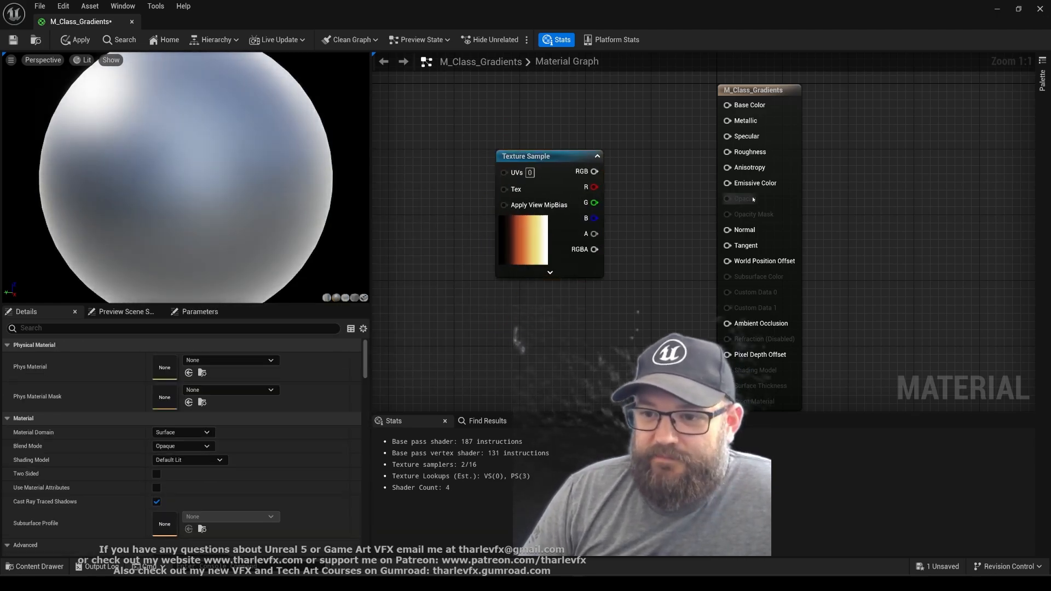
drag(727, 182, 594, 171)
drag(538, 238, 545, 247)
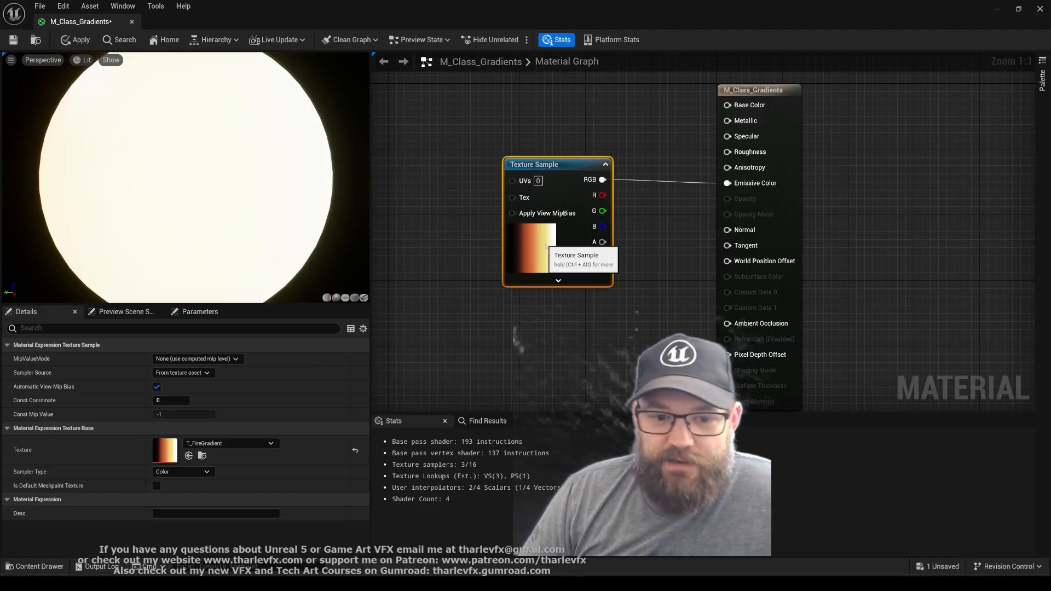
click(345, 297)
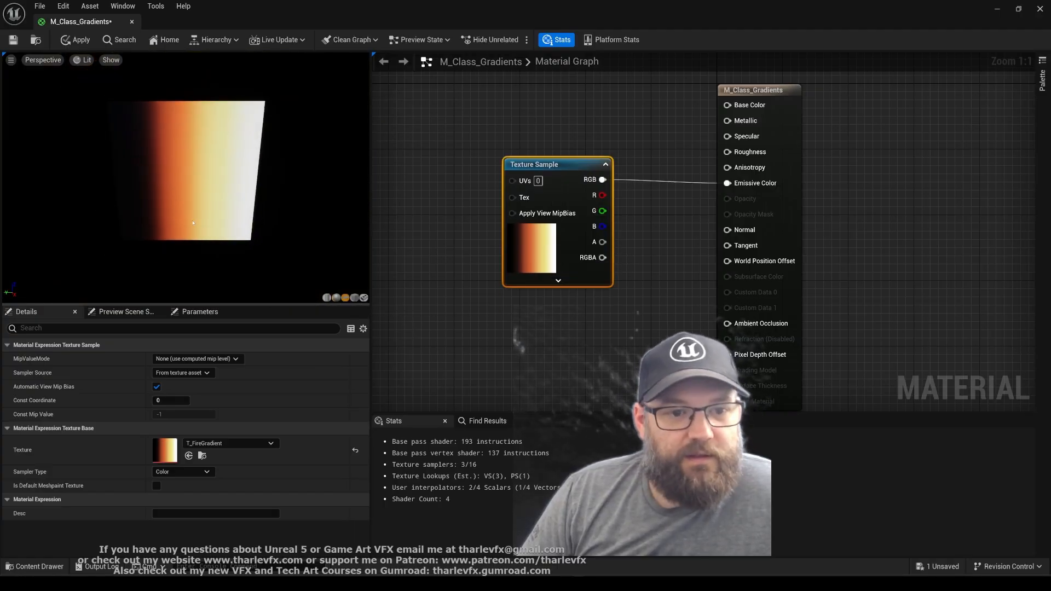
drag(192, 222, 35, 179)
click(412, 241)
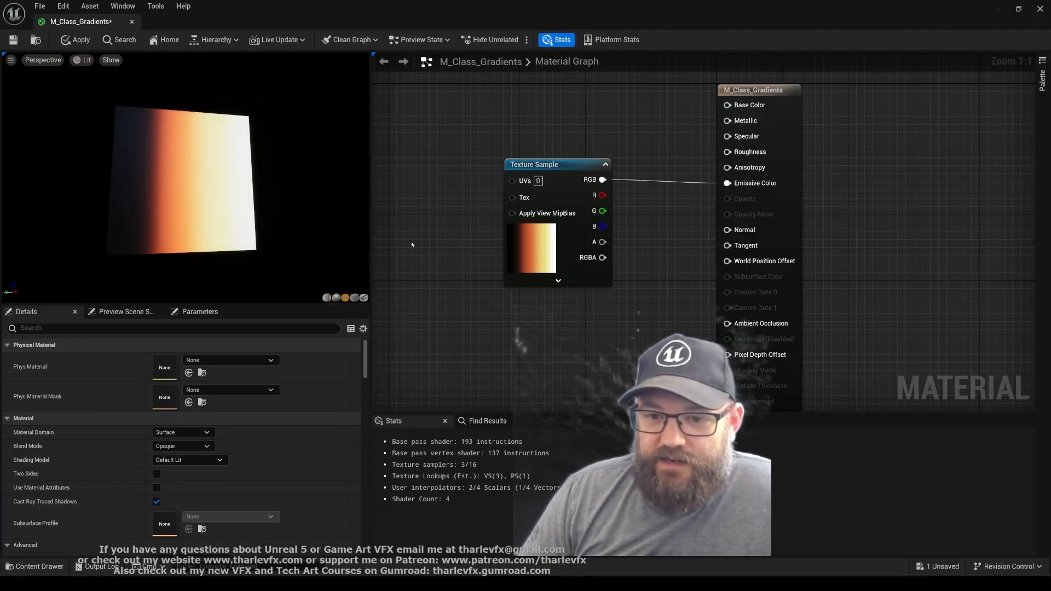
right_drag(412, 241, 584, 248)
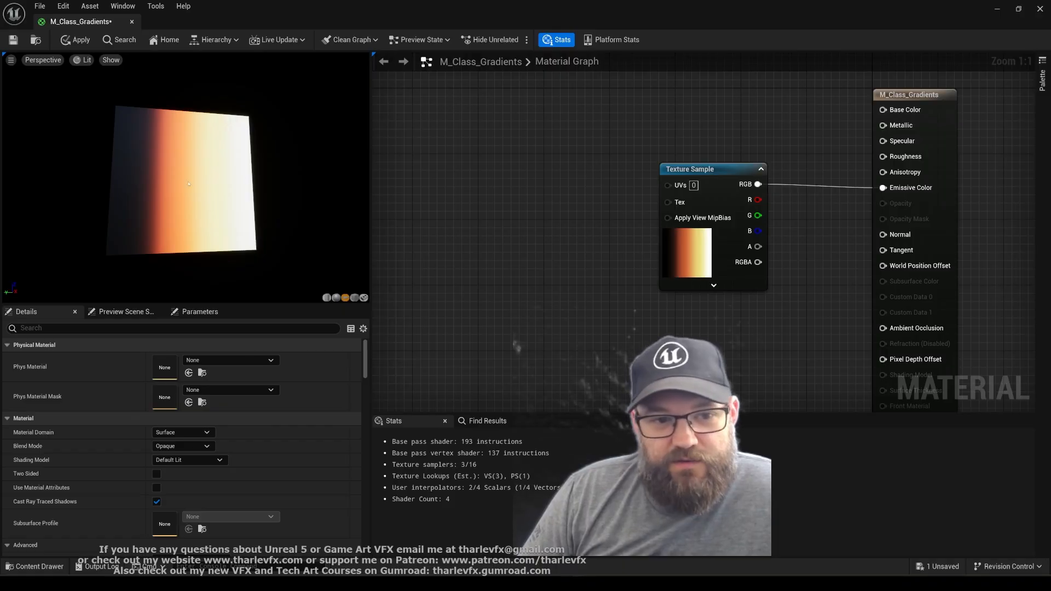
Reopen the T_FireGradient texture to review its gradient, and return to the material graph
click(700, 248)
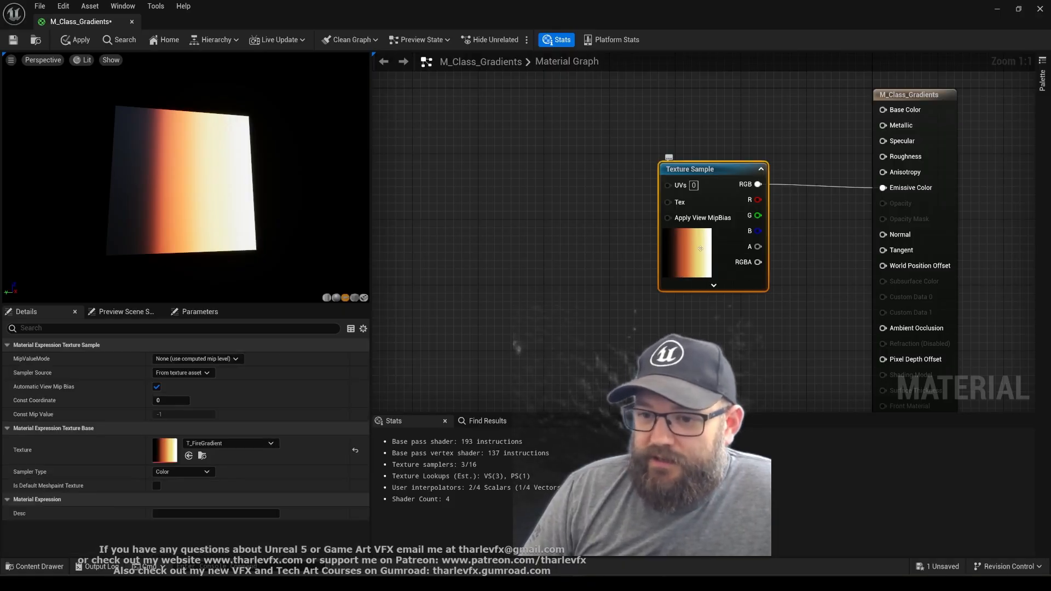
key(ctrl+space)
double_click(426, 489)
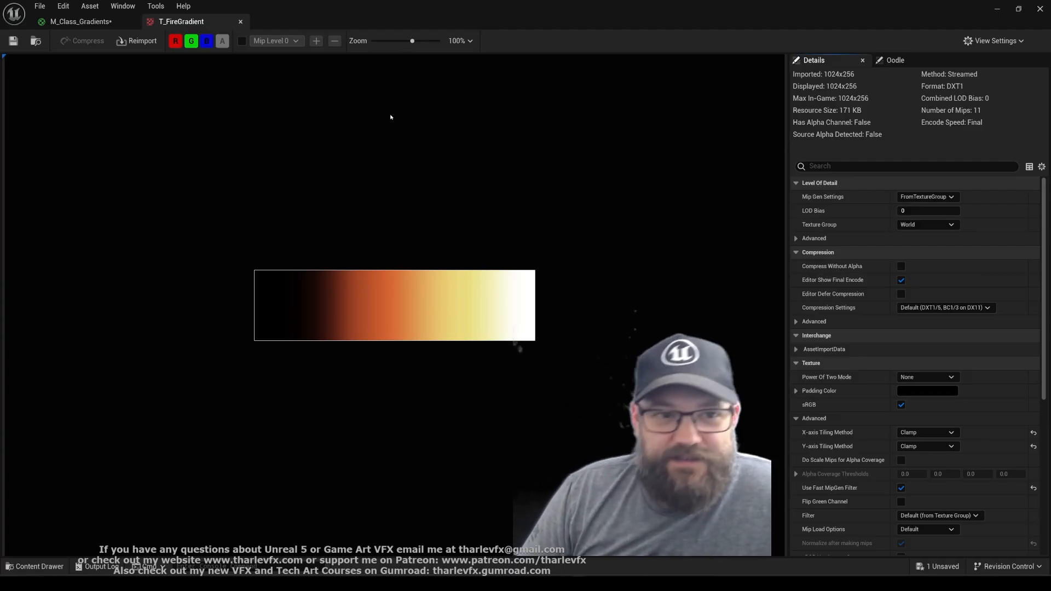
middle_click(196, 26)
click(532, 260)
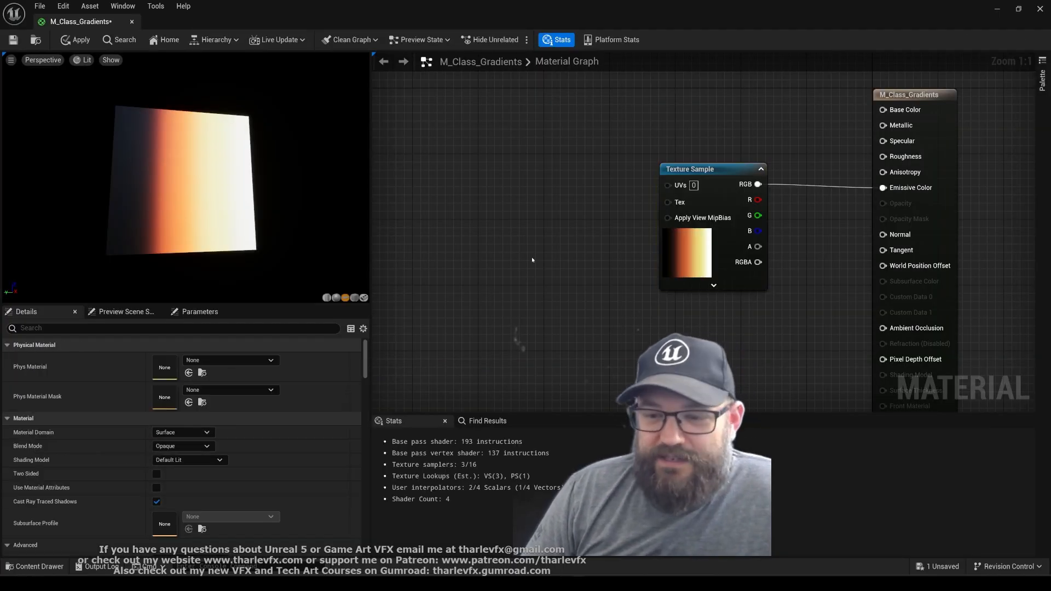
Add a LinearGradient node and connect its UGradient output to the Texture Sample's UVs input
right_click(477, 174)
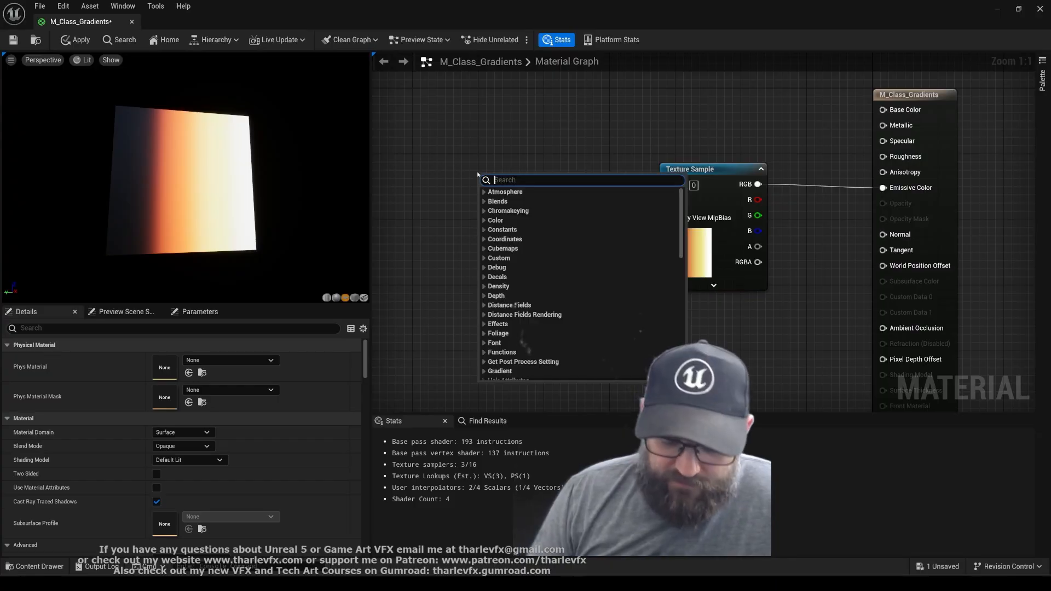
text(linear)
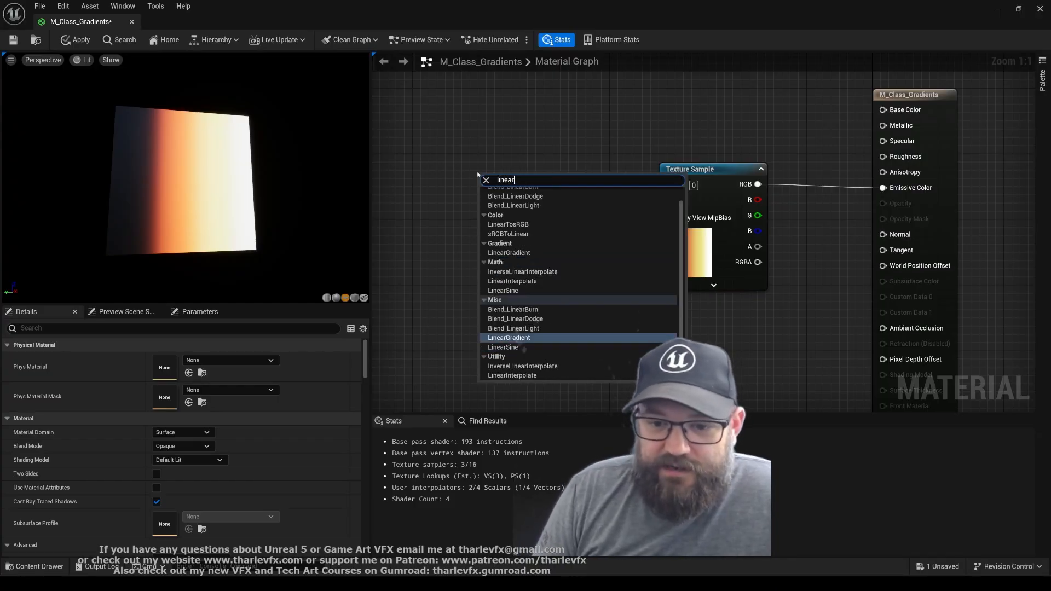
click(508, 337)
drag(532, 180, 668, 184)
click(542, 159)
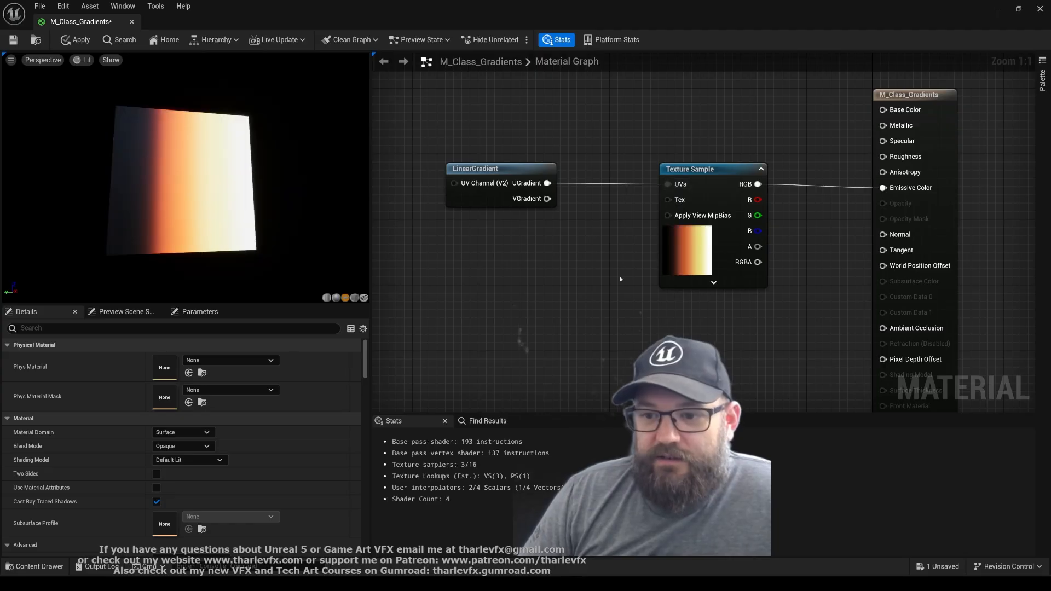
Preview the LinearGradient and Texture Sample nodes in turn, and feed the sample's UVs from VGradient instead
click(539, 204)
key(space)
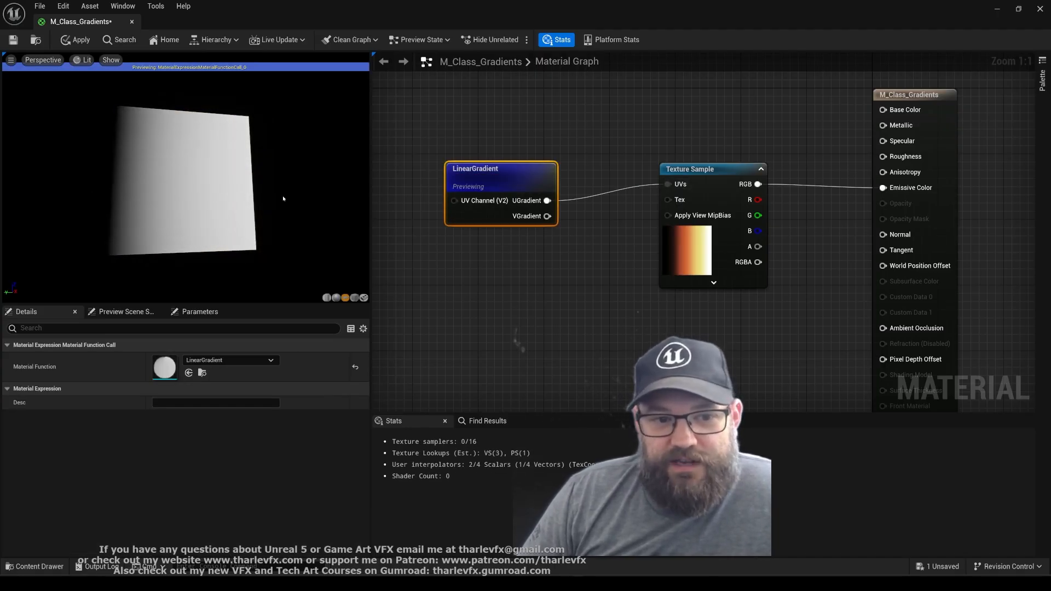
click(722, 182)
key(space)
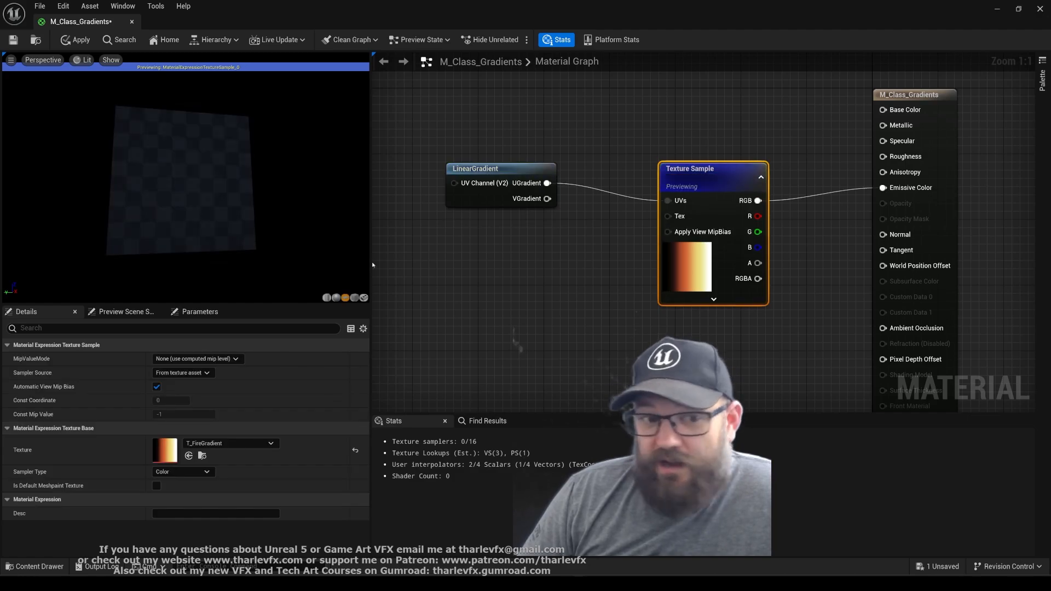
drag(546, 199, 668, 201)
click(563, 278)
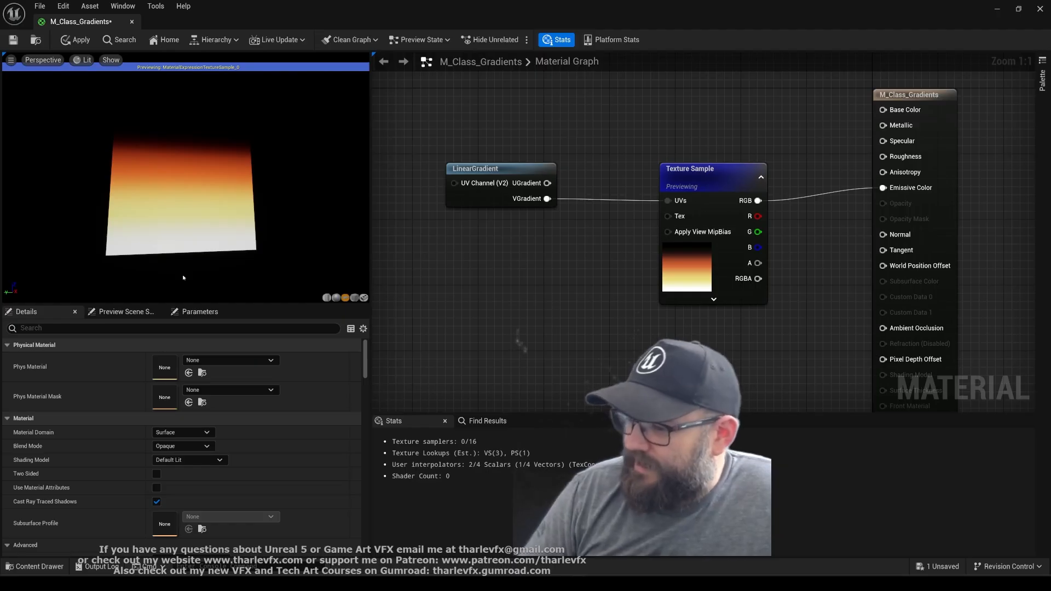
Add a DiamondGradient node below LinearGradient and connect its output to the Texture Sample's UVs input
right_click(444, 239)
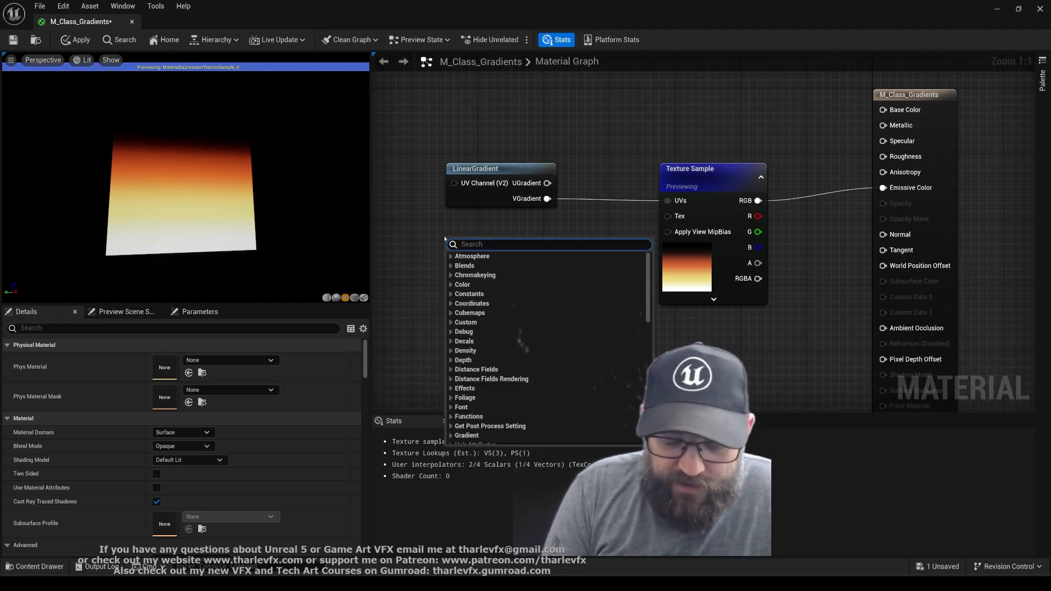
text(diam)
key(Return)
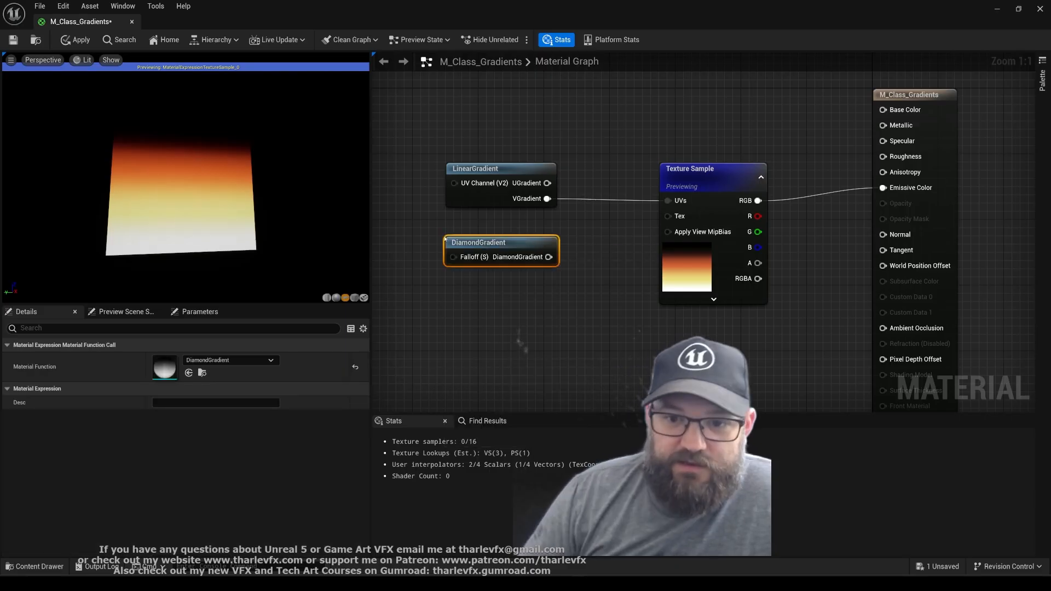
click(594, 231)
drag(548, 256, 668, 201)
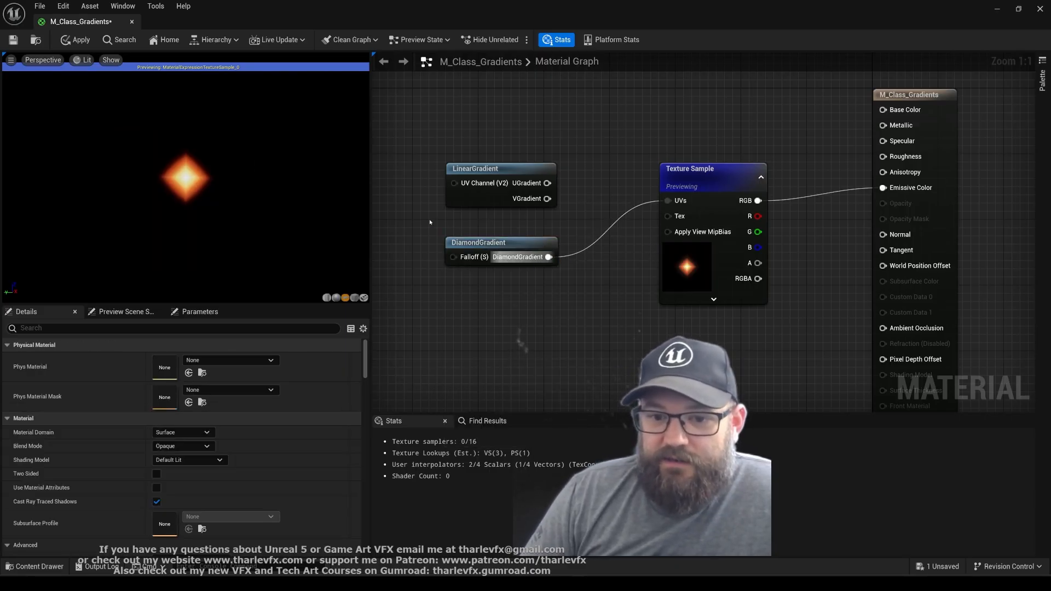
Preview the DiamondGradient node on its own, and compare it with the Texture Sample's preview up close
drag(423, 211, 513, 289)
key(space)
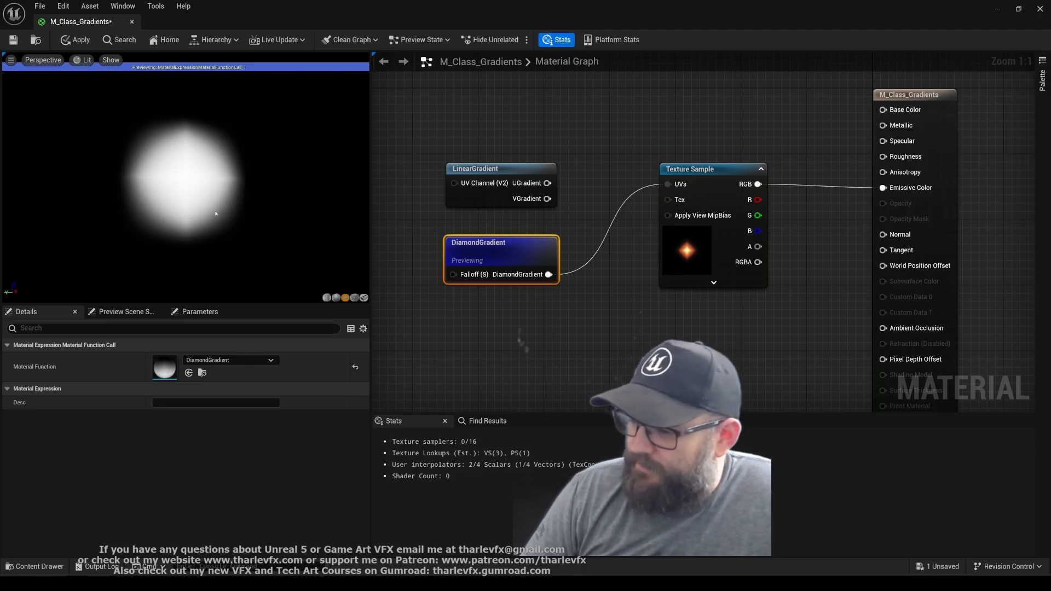
drag(677, 117, 692, 184)
key(space)
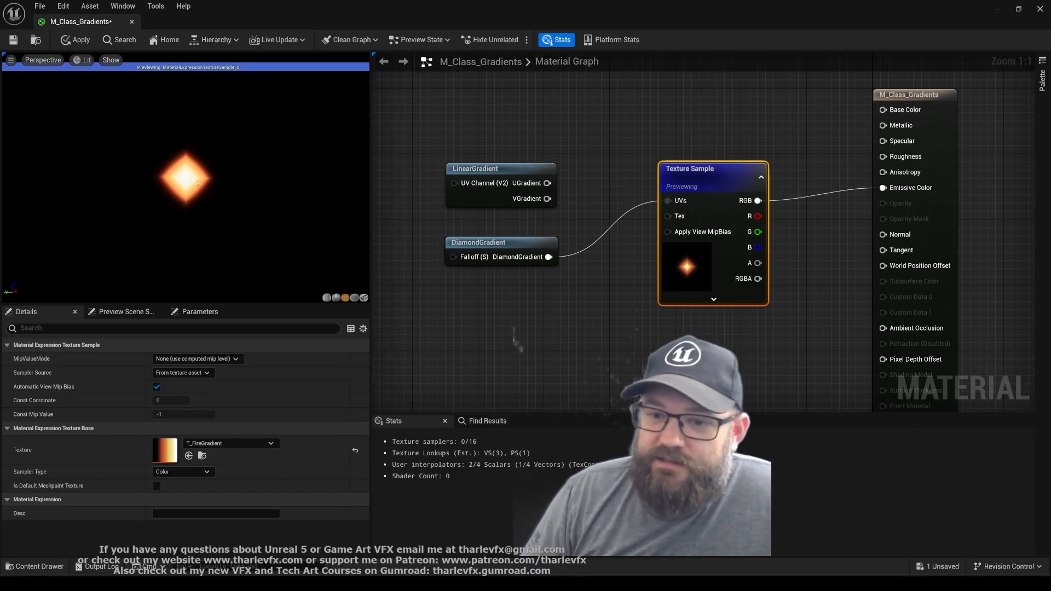
scroll(197, 183, up, 2)
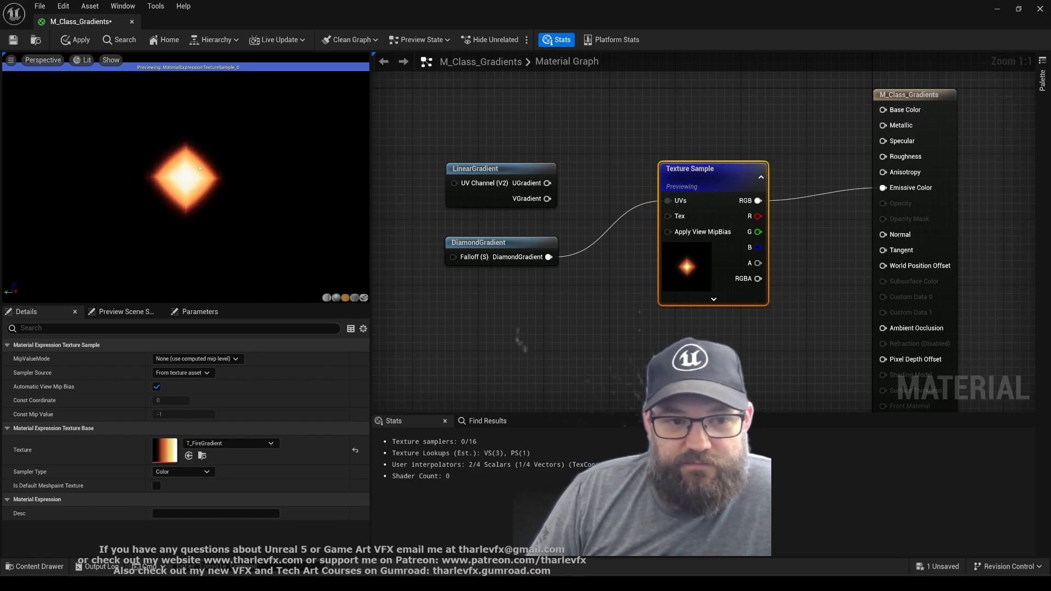
Convert the Texture Sample node to a parameter, keeping the default name Param
click(631, 304)
click(694, 171)
right_click(695, 171)
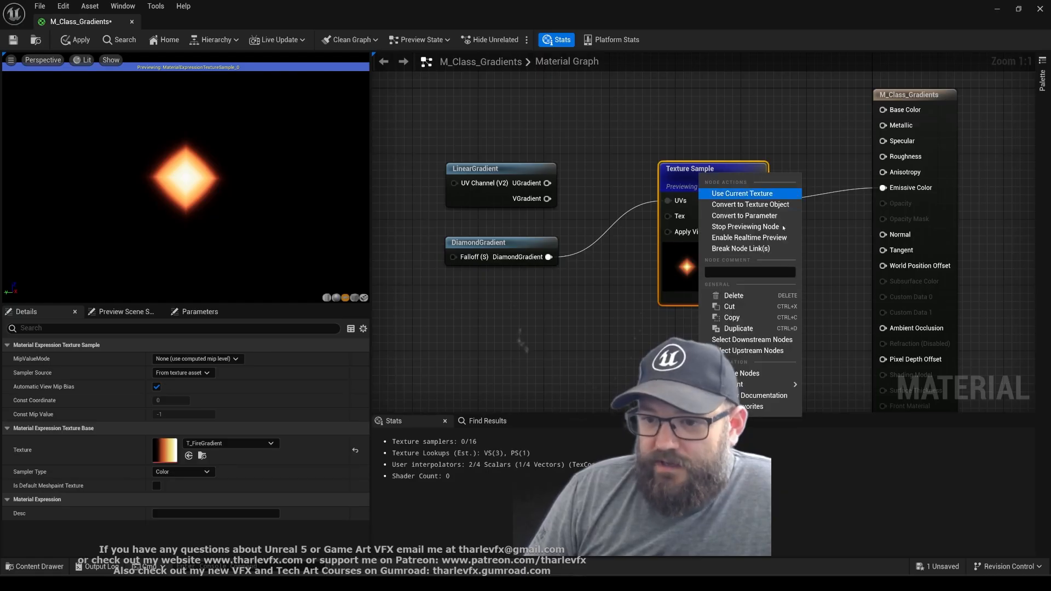
click(723, 213)
key(Return)
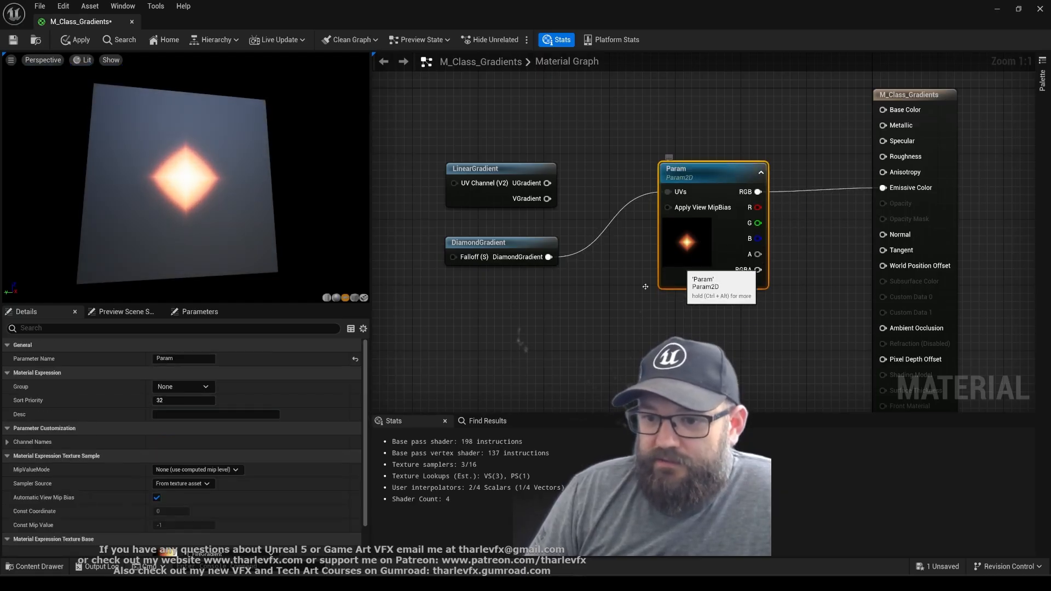
Replace the texture of the Param node with HeatmapGradient, searching the assets for gradient textures
scroll(227, 475, down, 2)
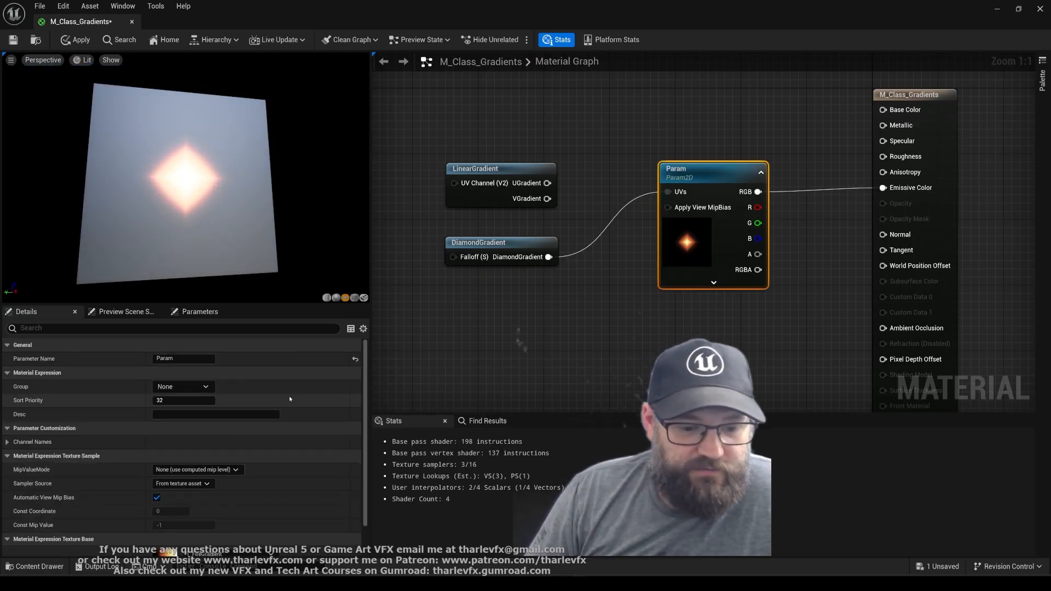
click(230, 507)
drag(330, 458, 329, 471)
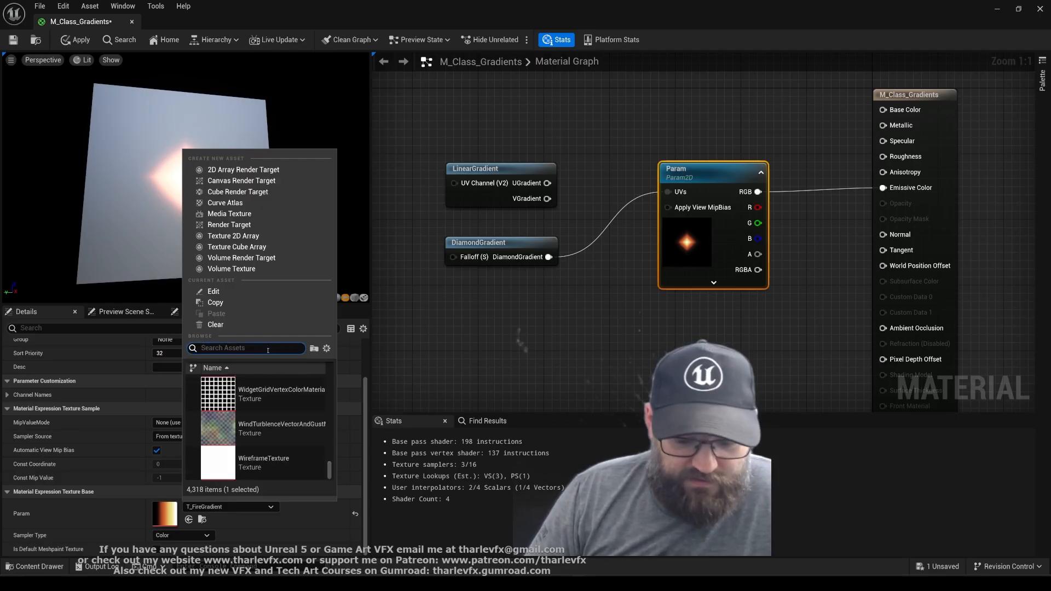
click(267, 349)
text(gradient)
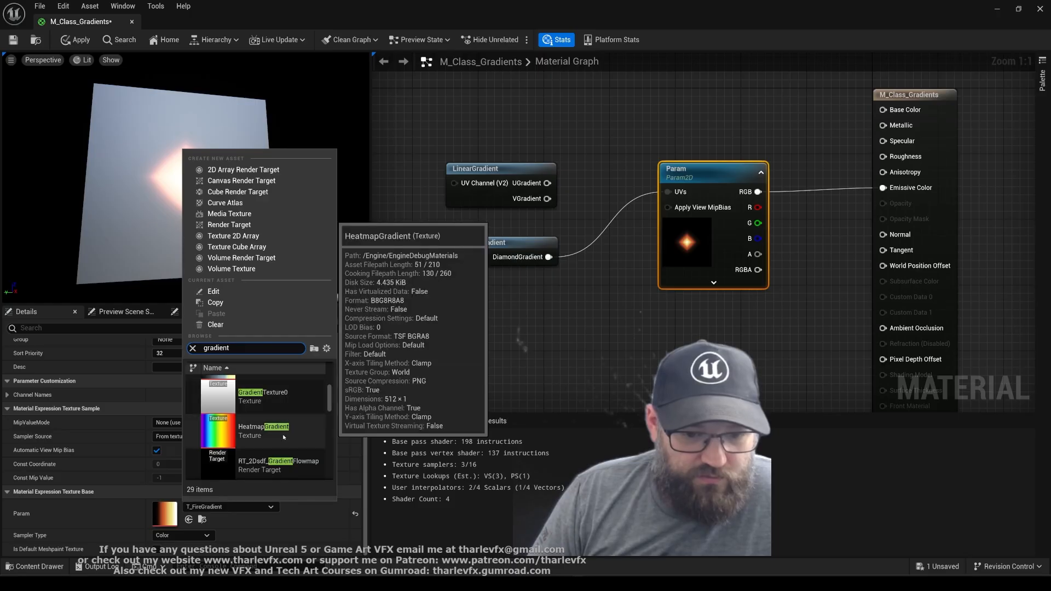
click(284, 421)
click(679, 289)
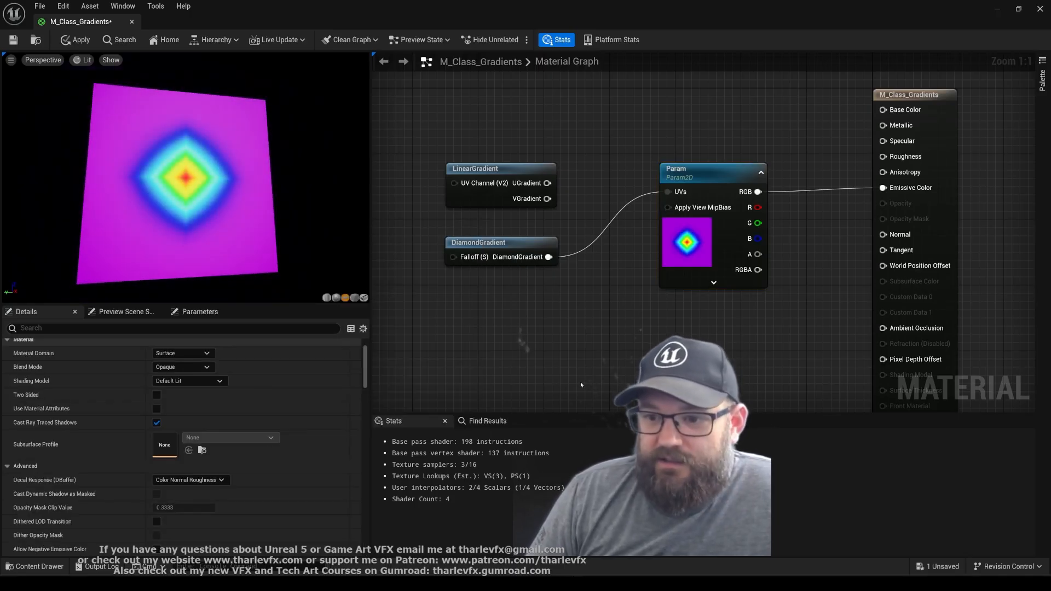
Compare the heatmap preview with DiamondGradient disconnected from Param's UVs and with it connected again
drag(209, 202, 190, 177)
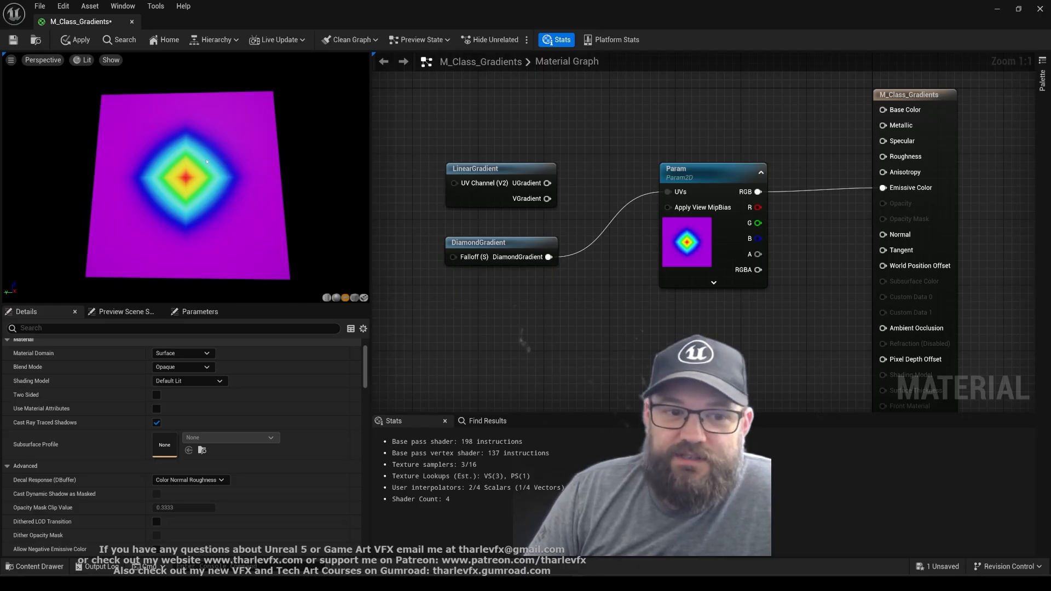
alt+click(668, 192)
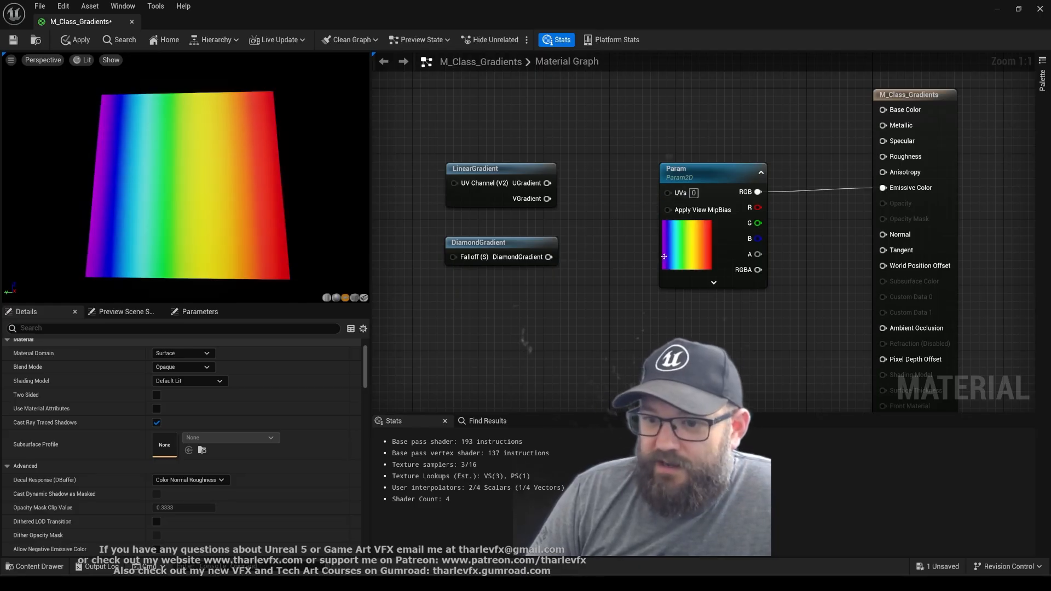
drag(548, 257, 667, 192)
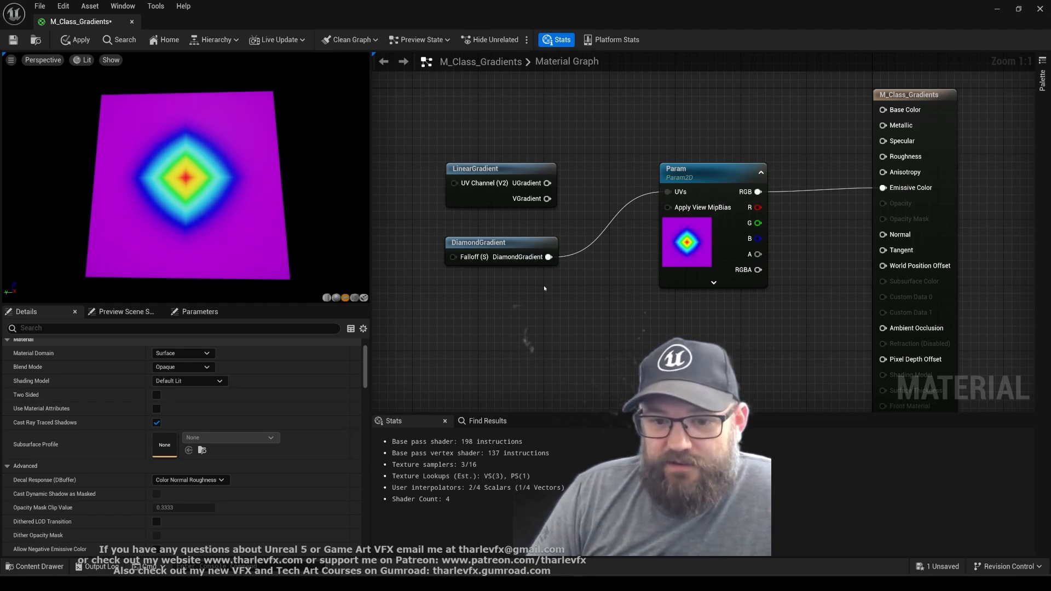
Add a Texture Sample below DiamondGradient, set its texture to T_TorchFlip1, and preview that node on its own
drag(502, 245, 502, 229)
click(452, 272)
click(452, 273)
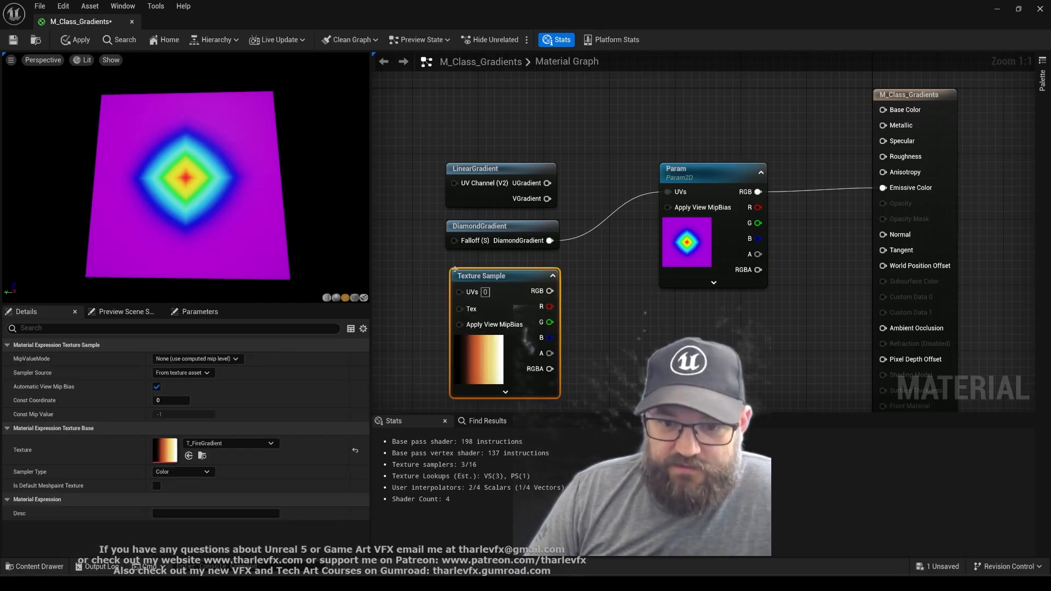
click(226, 445)
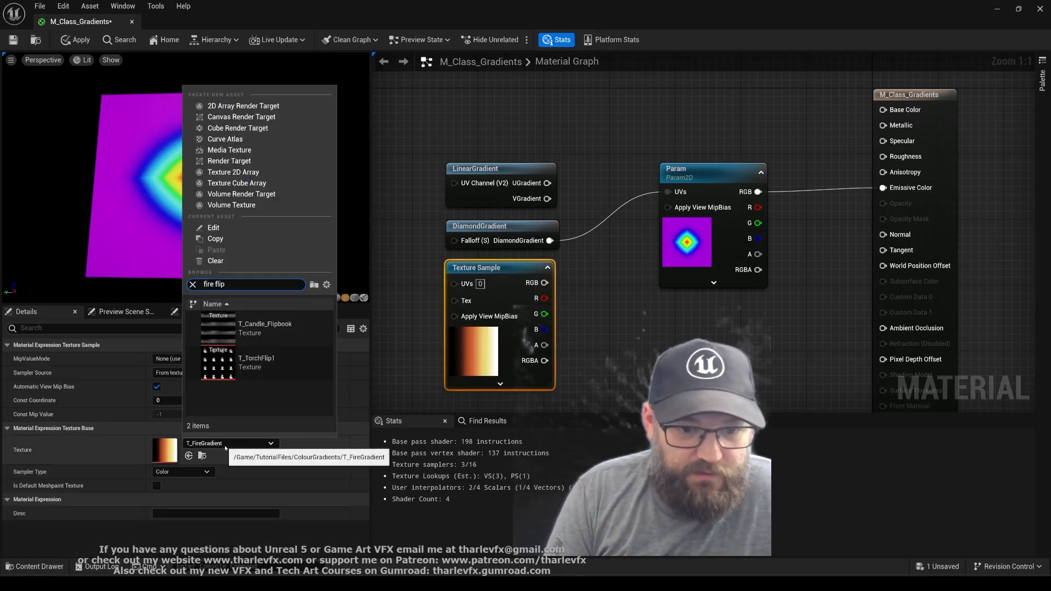
double_click(263, 364)
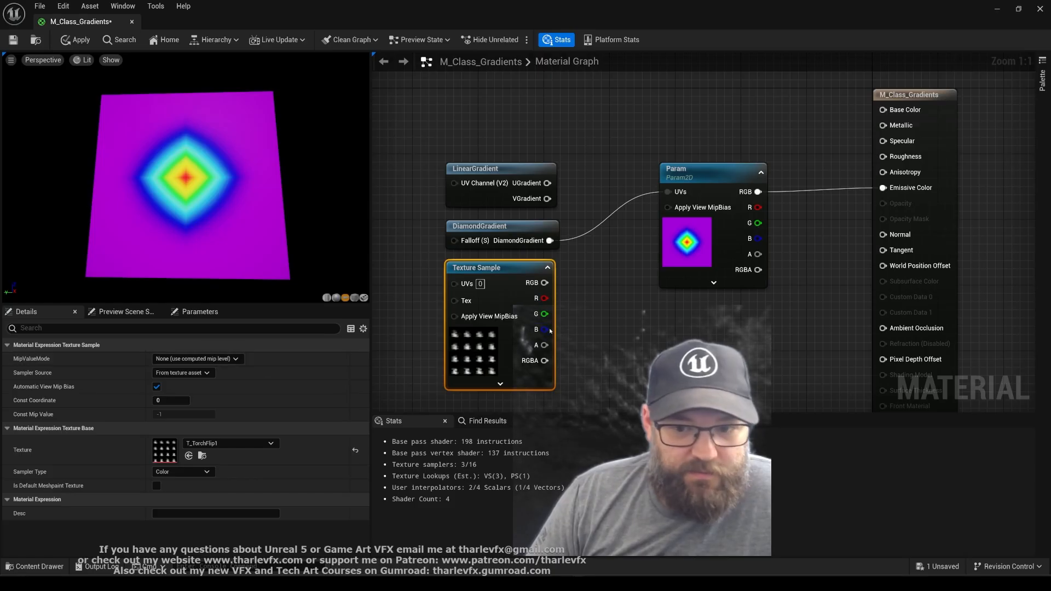
key(space)
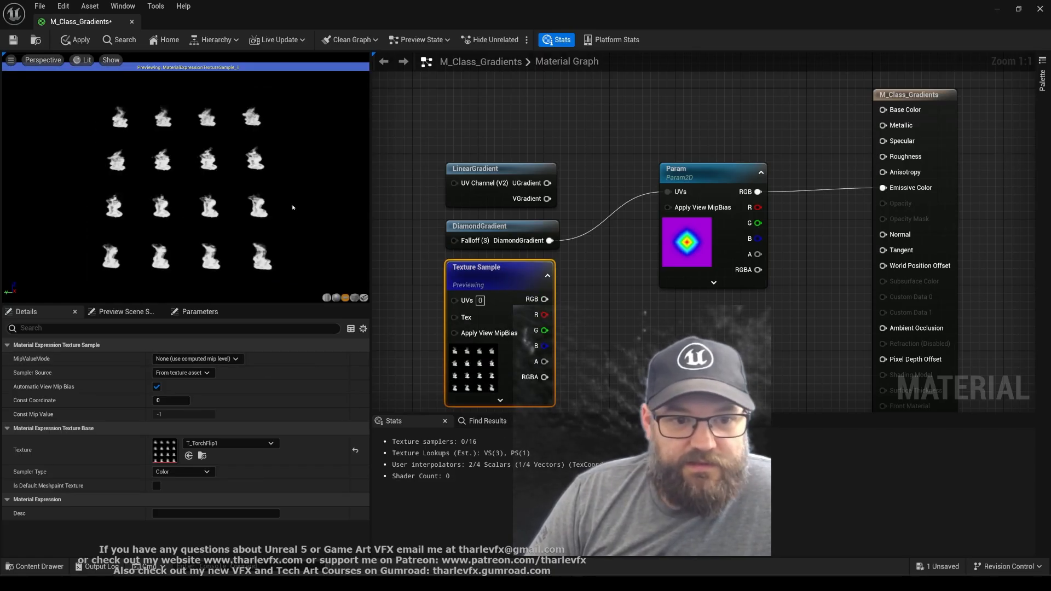
drag(186, 186, 201, 198)
click(575, 306)
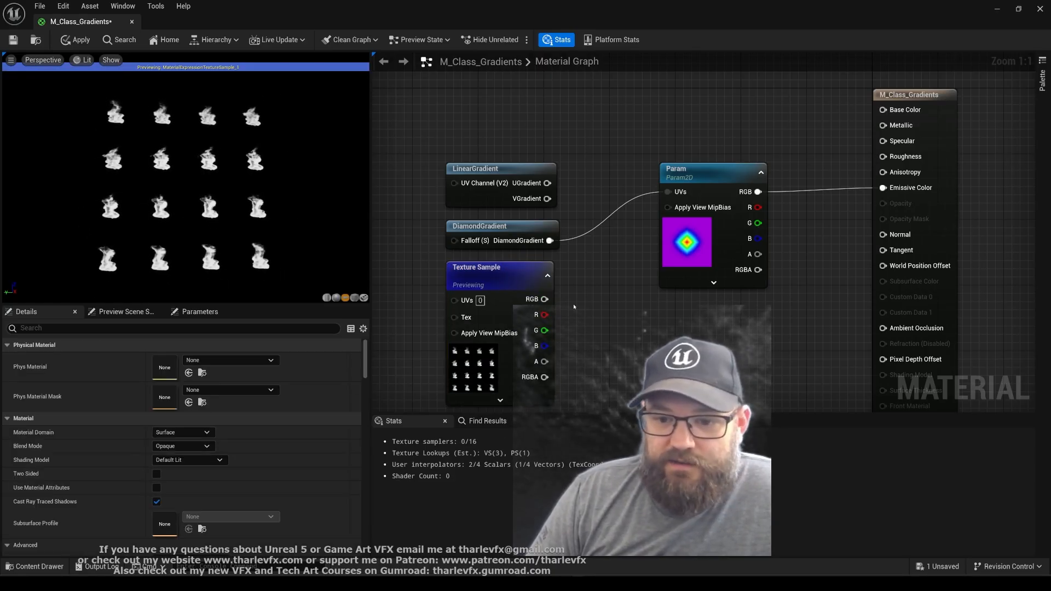
Feed Param's UVs from the Texture Sample's R channel and preview the Param node up close
drag(545, 315, 668, 191)
click(681, 249)
key(space)
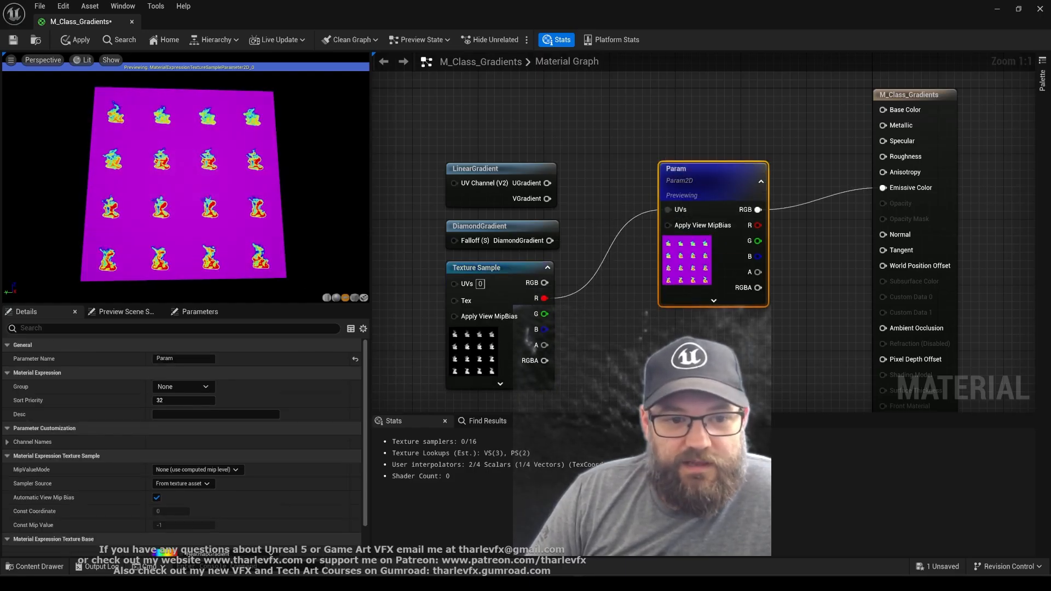
scroll(186, 181, up, 2)
Try to replace Param's heatmap texture with a fire gradient, searching the assets for "fire grad"
scroll(110, 465, down, 2)
click(227, 506)
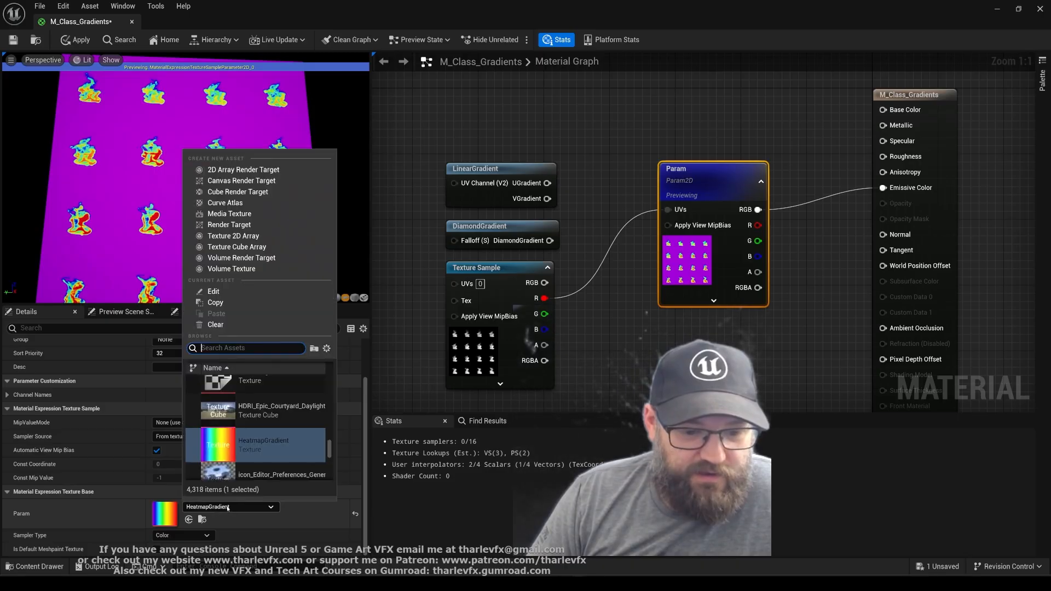
text(fire grad)
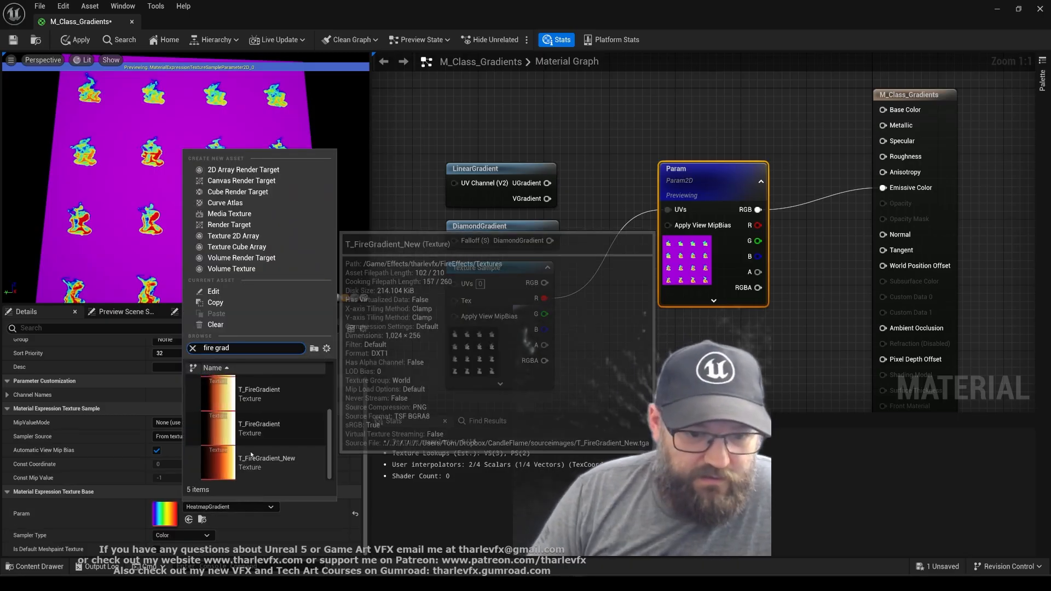
click(251, 446)
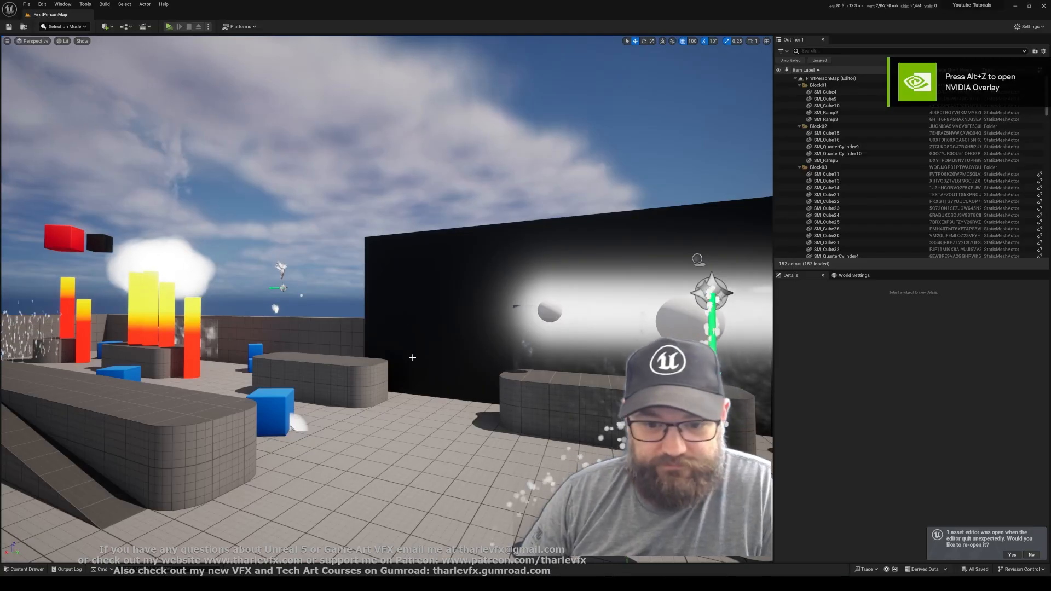
Open the existing M_Gradients material from the ColourGradients content folder
key(ctrl+space)
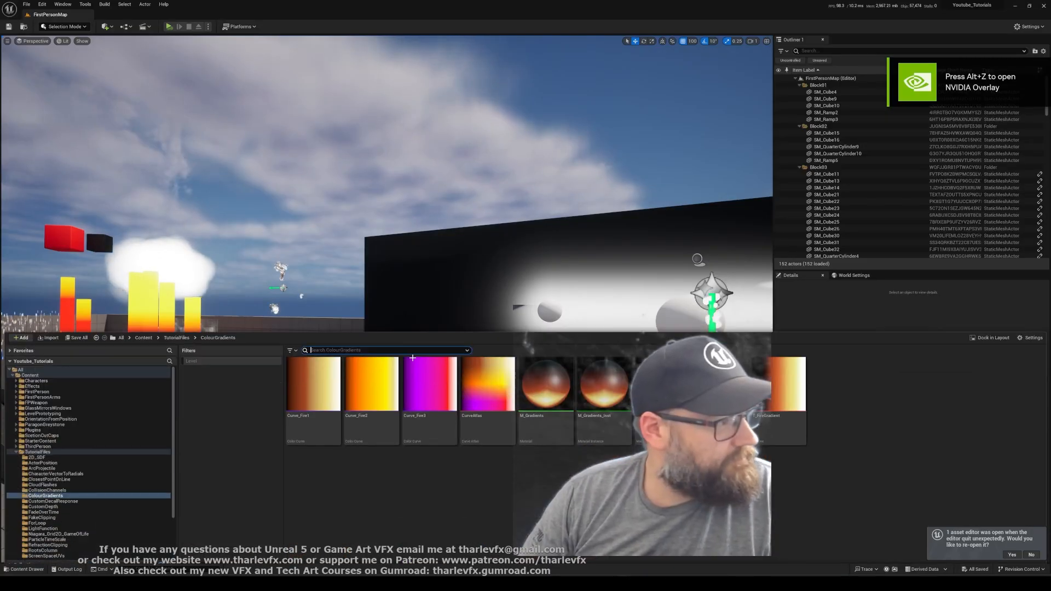
right_click(498, 489)
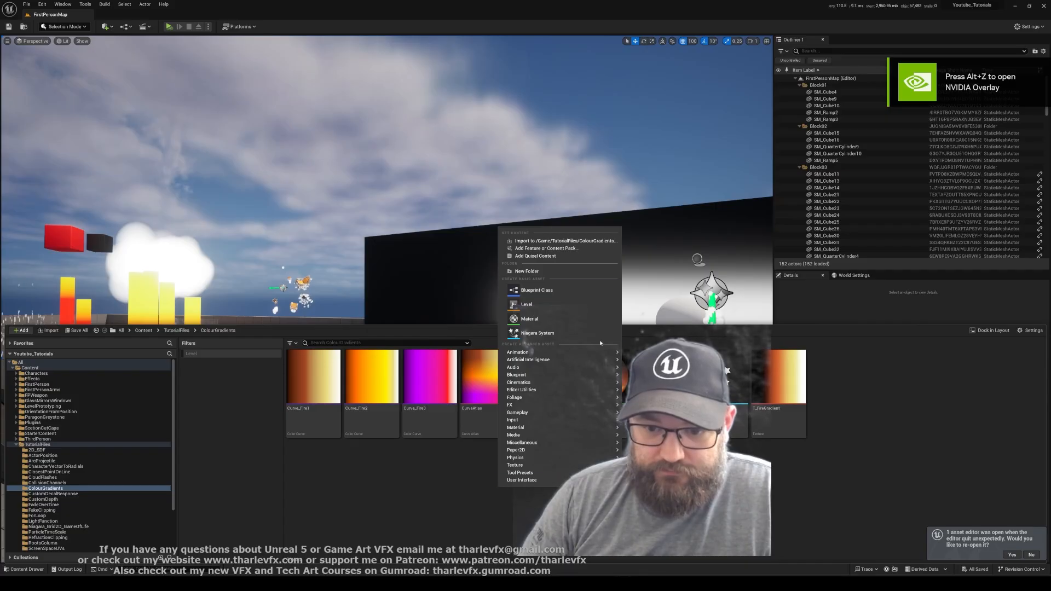
click(646, 482)
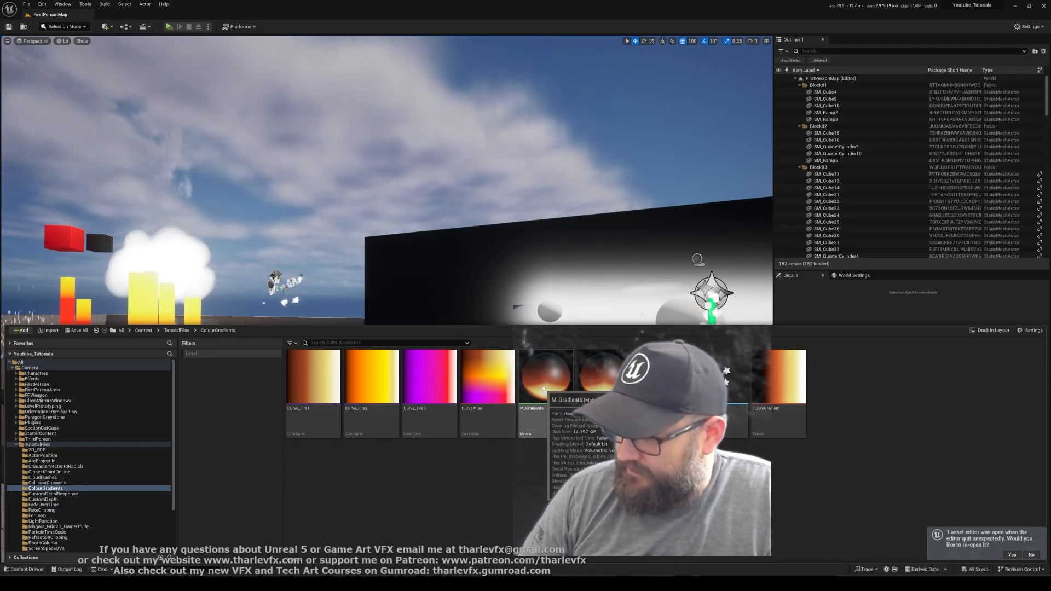
double_click(543, 389)
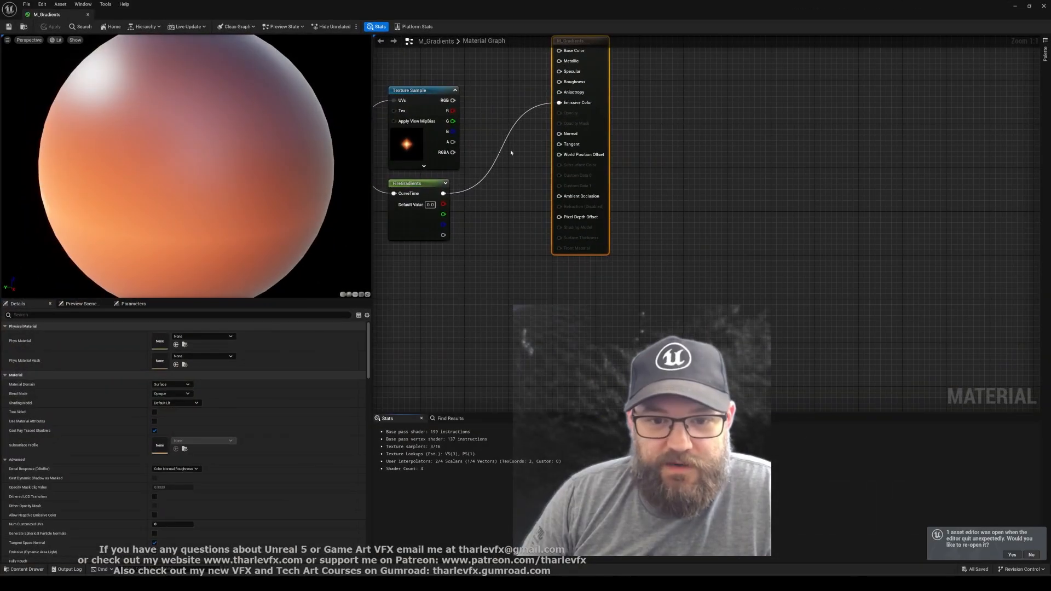
Feed Emissive Color from the Texture Sample's RGB output instead, and delete the FireGradients curve node
drag(566, 104, 567, 104)
right_drag(437, 70, 611, 137)
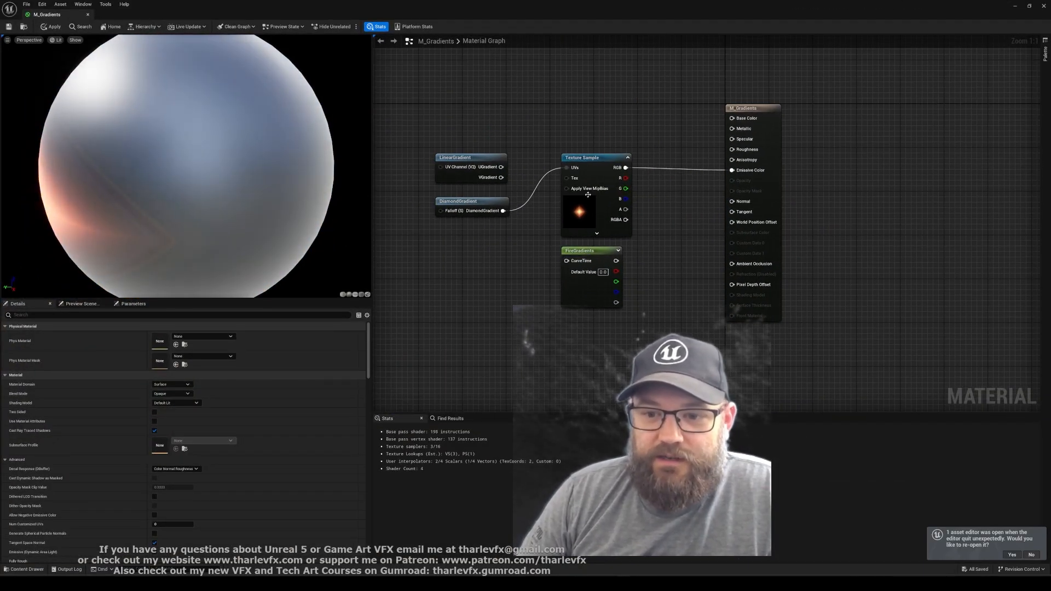
click(578, 300)
key(Delete)
Set the material's preview mesh to a plane, and return to the level editor
click(569, 169)
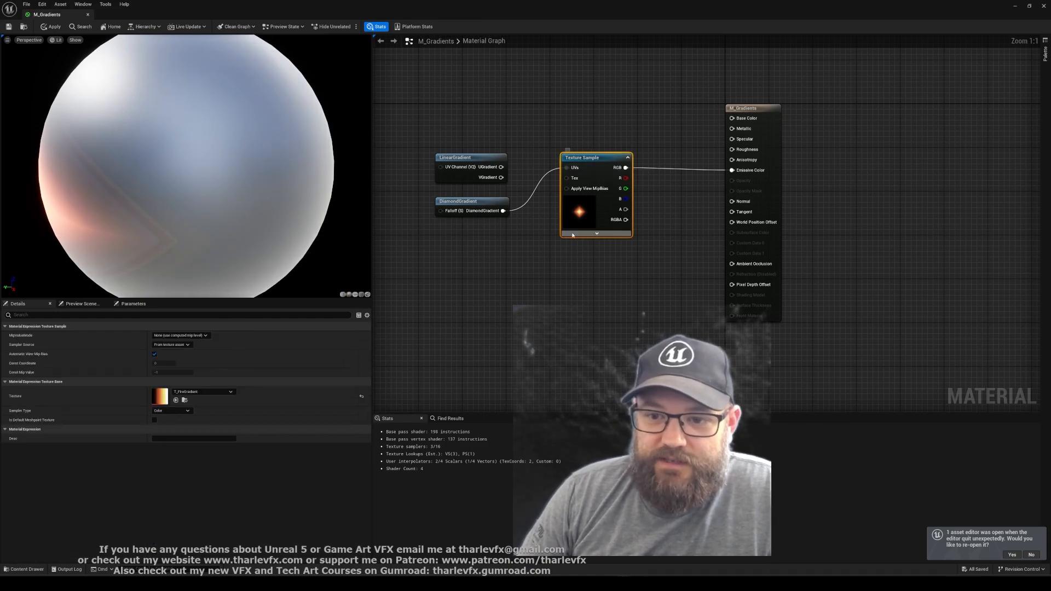
click(355, 294)
click(521, 305)
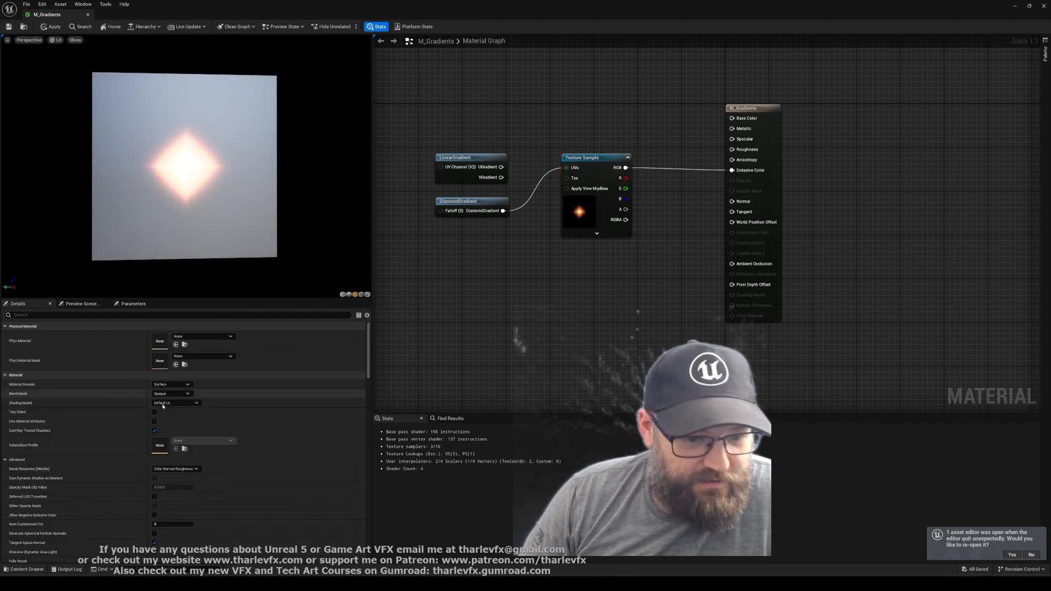
click(1018, 7)
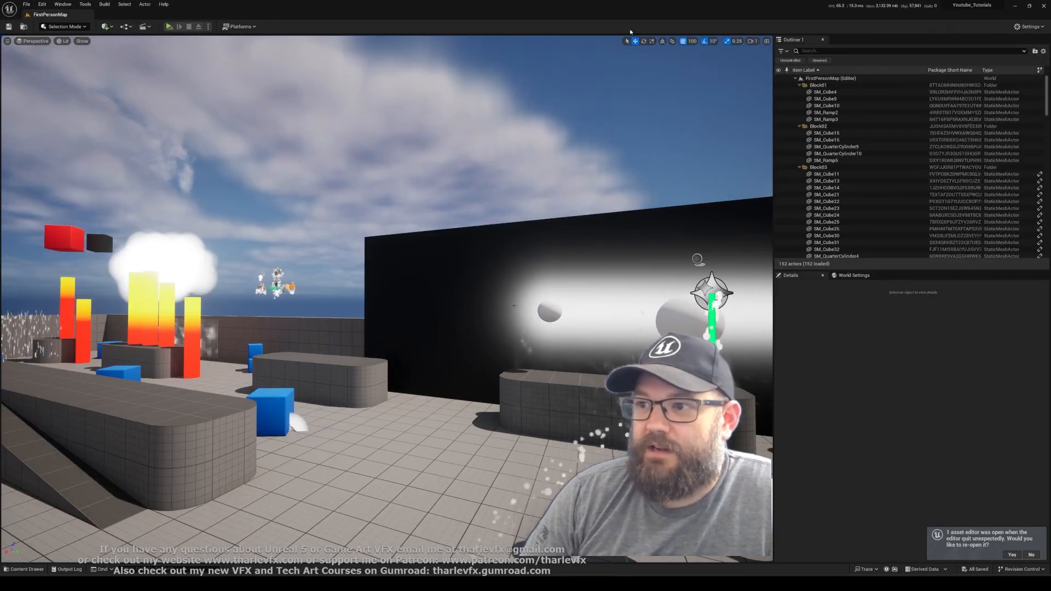
click(82, 5)
mouse_move(110, 146)
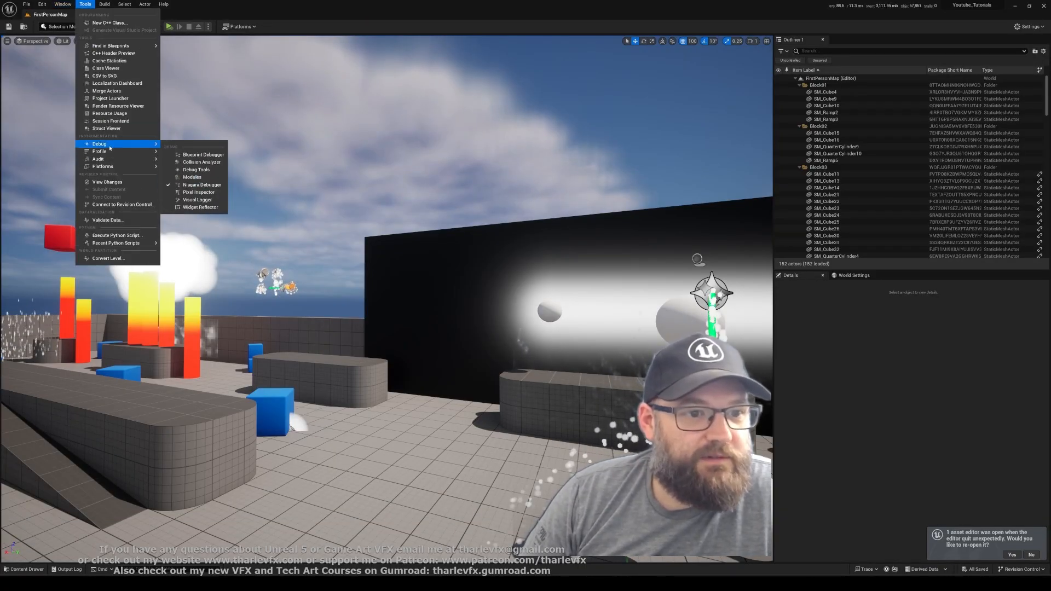
click(203, 155)
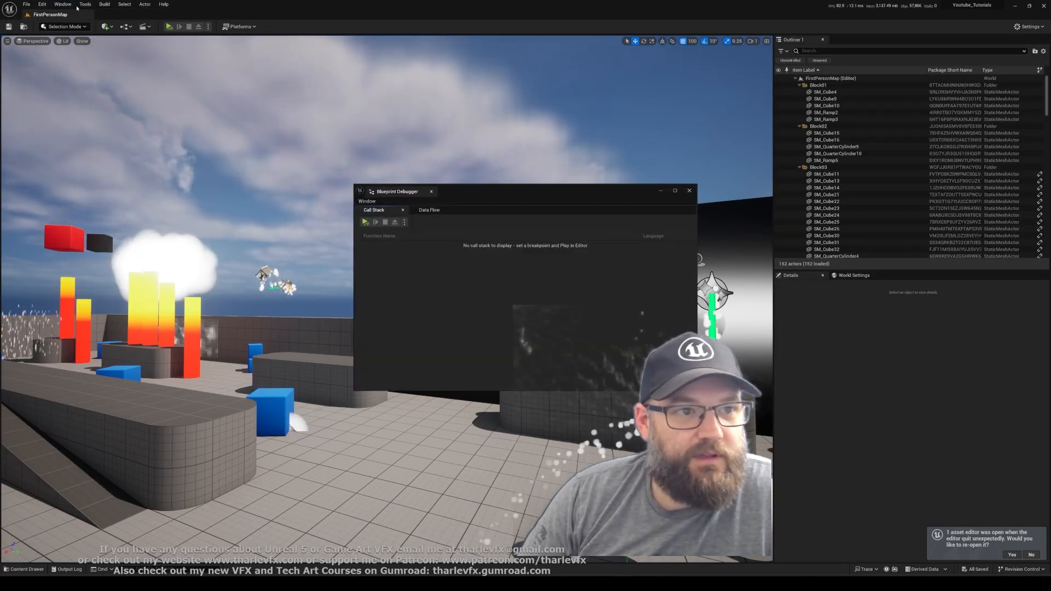
Set the Application Scale to 1.5 in the Widget Reflector, close the debugging windows, and return to the M_Gradients material
click(63, 5)
mouse_move(87, 5)
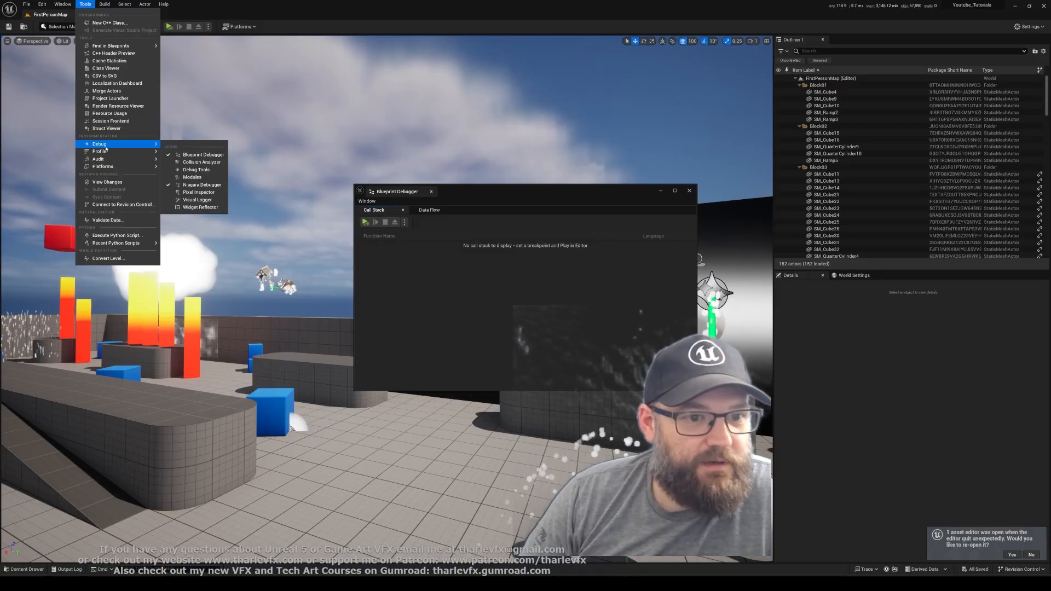
mouse_move(104, 151)
mouse_move(157, 148)
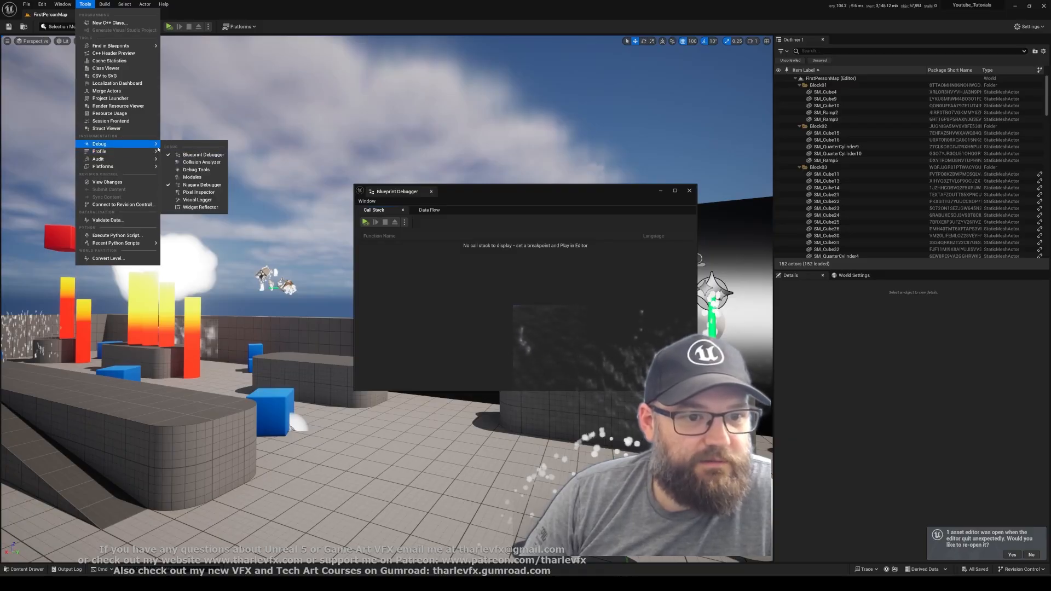
click(196, 206)
click(558, 216)
text(1.)
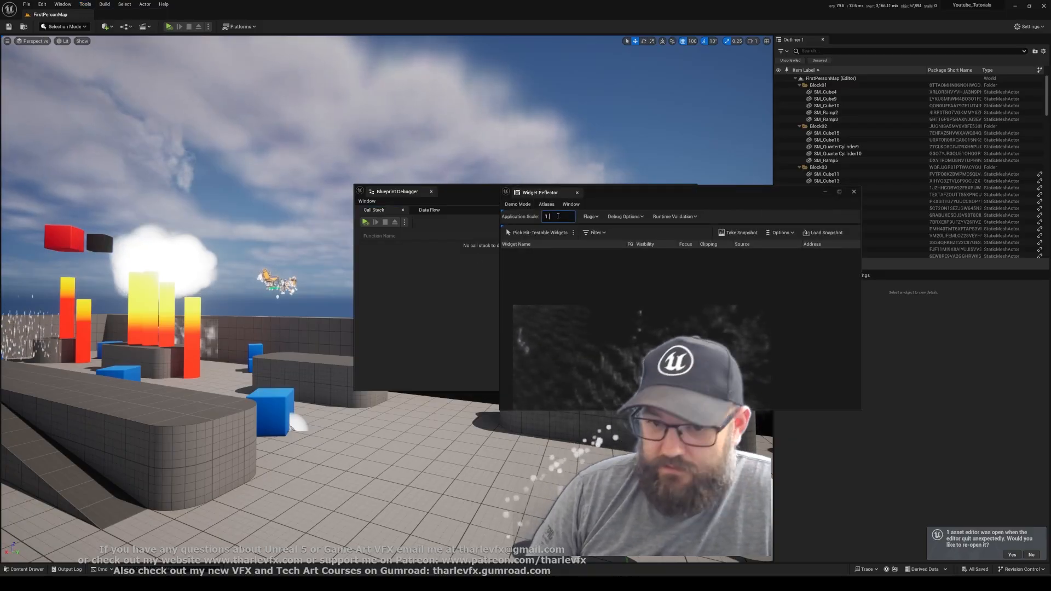
text(5)
key(Return)
click(849, 195)
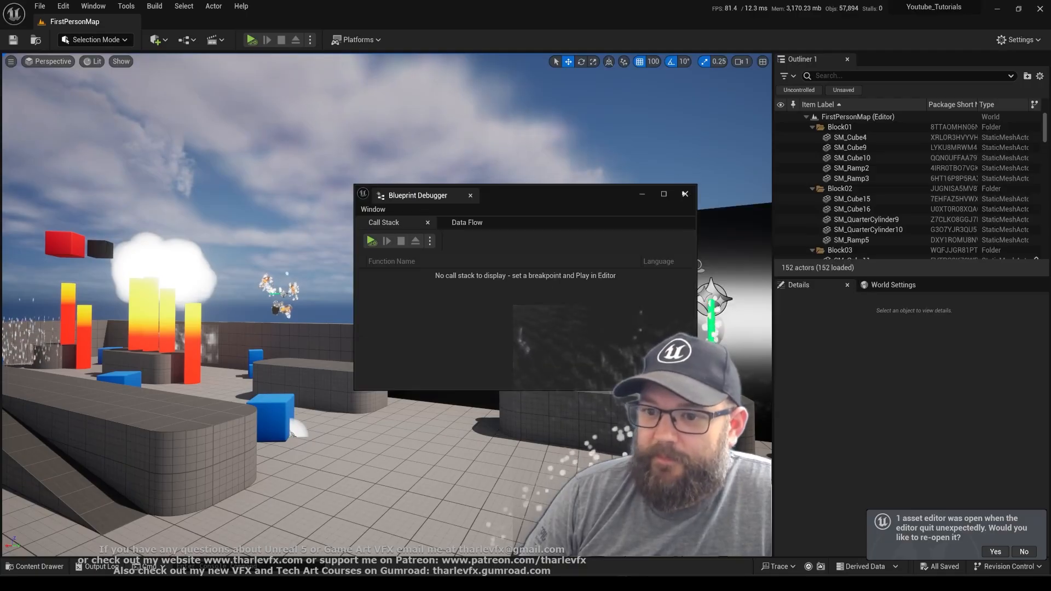
key(alt+Tab)
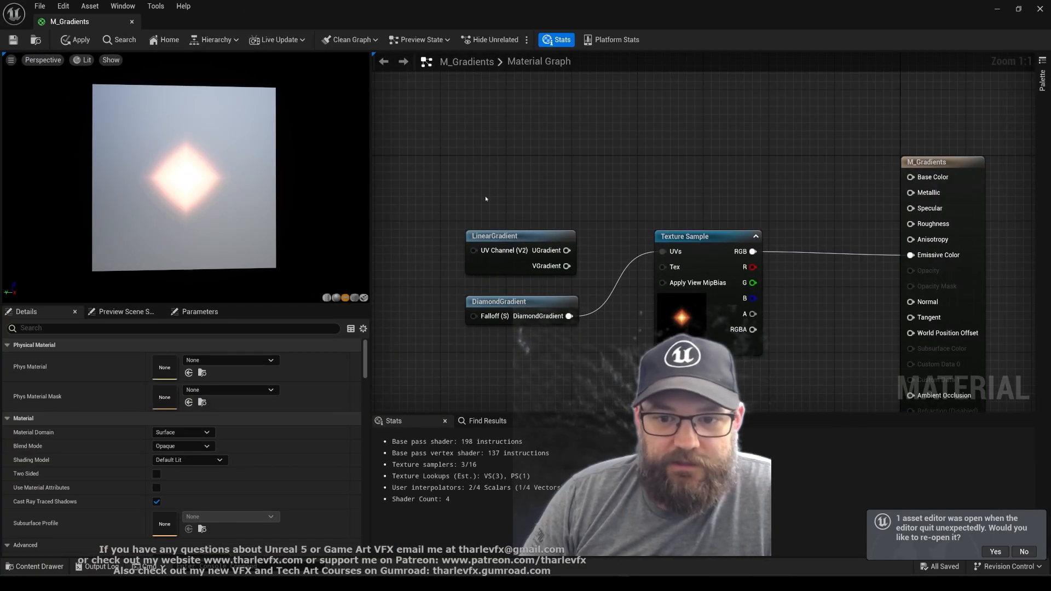
Set the material's Shading Model to Unlit
right_drag(627, 204, 660, 152)
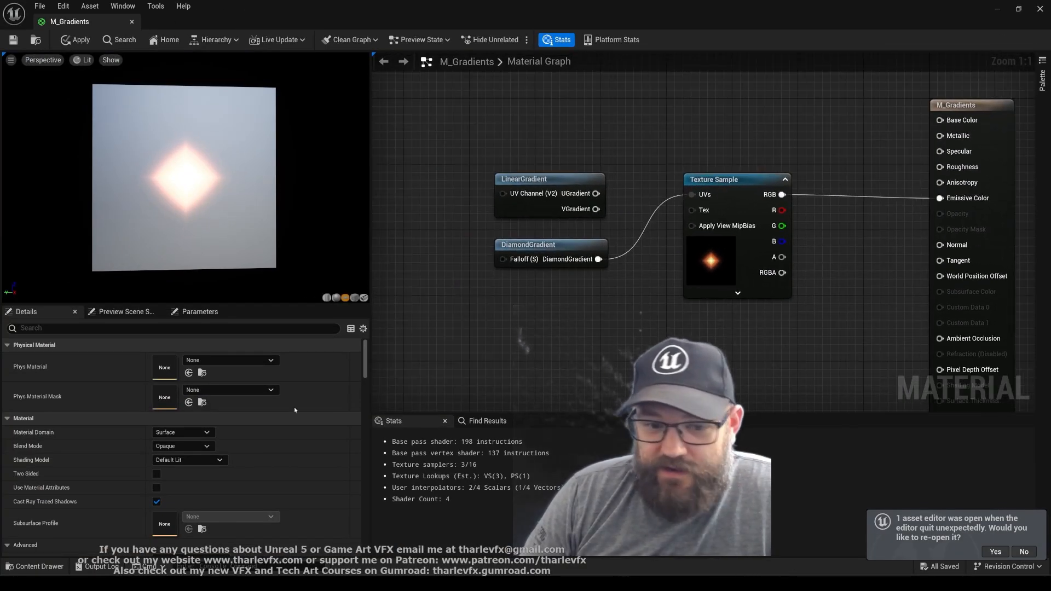
click(189, 460)
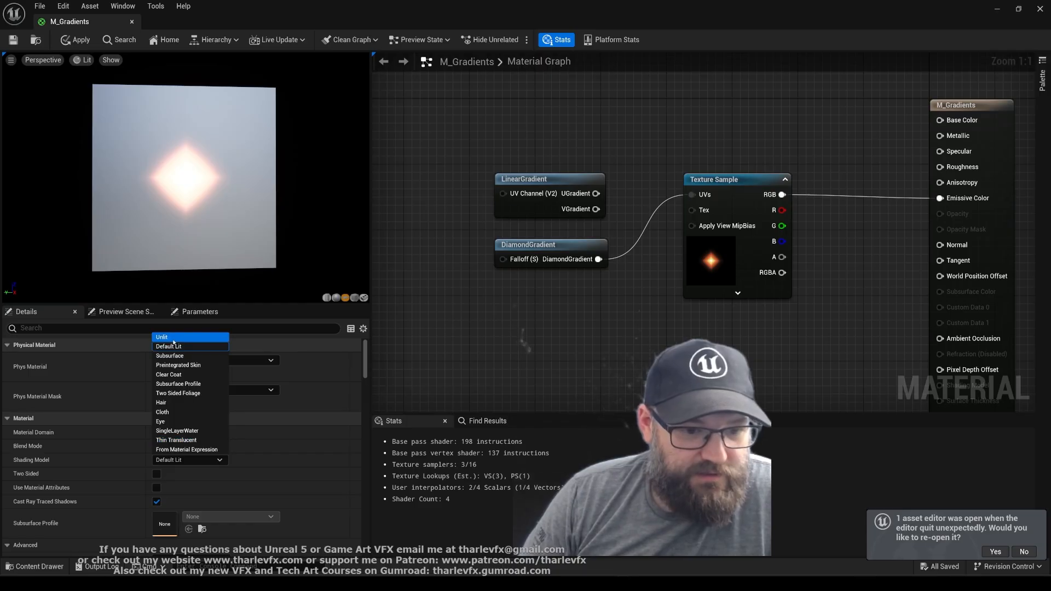
click(173, 340)
Disconnect DiamondGradient from the Texture Sample's UVs input
click(714, 248)
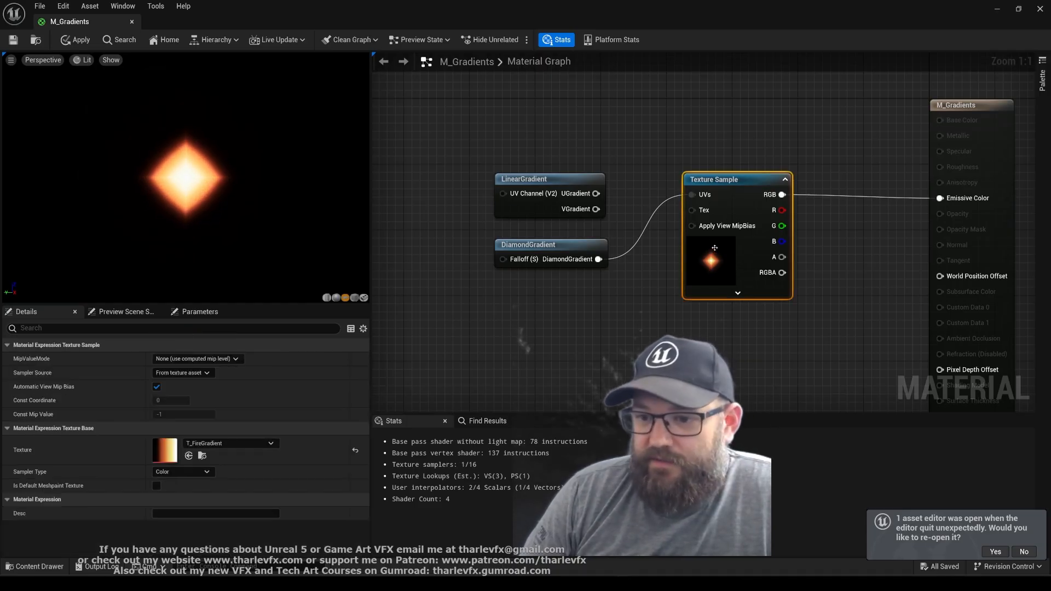
alt+click(693, 195)
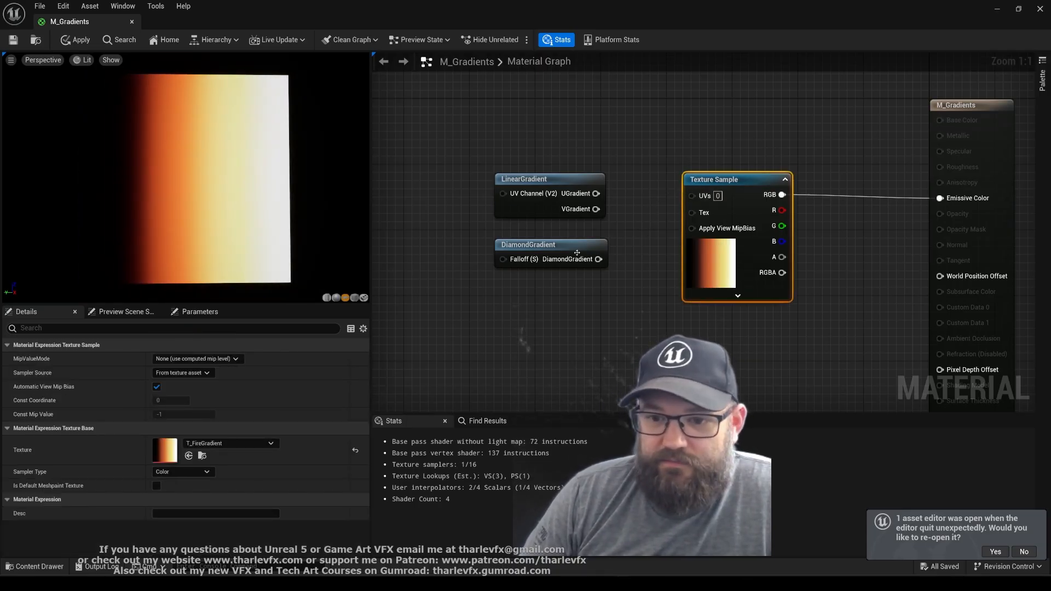
Add a Texture Sample using T_TorchFlip1 below DiamondGradient, and connect its R output to the fire gradient sample's UVs
click(577, 253)
click(620, 278)
key(t)
click(495, 290)
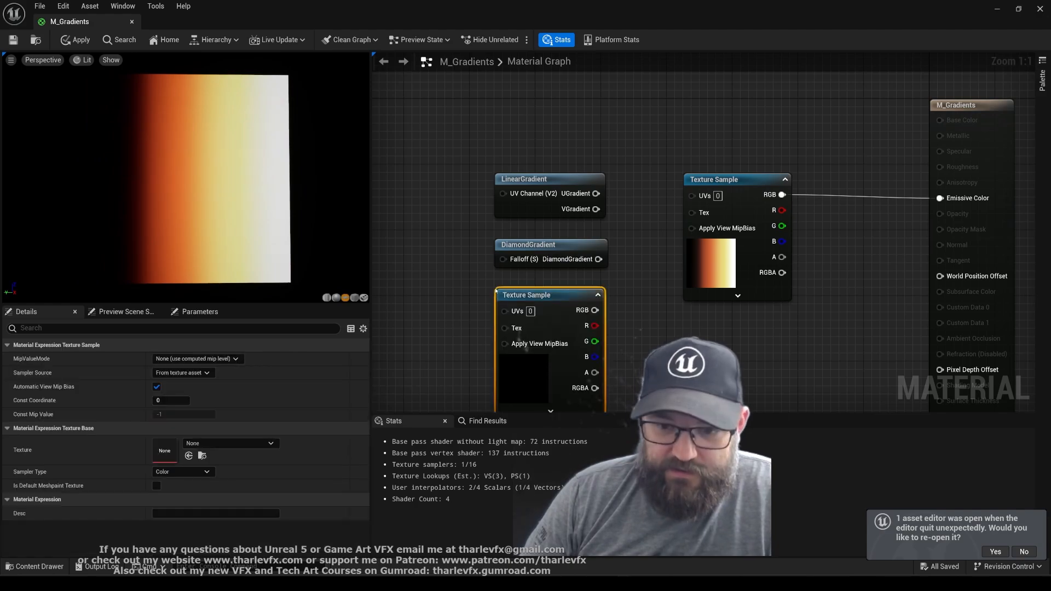
click(208, 444)
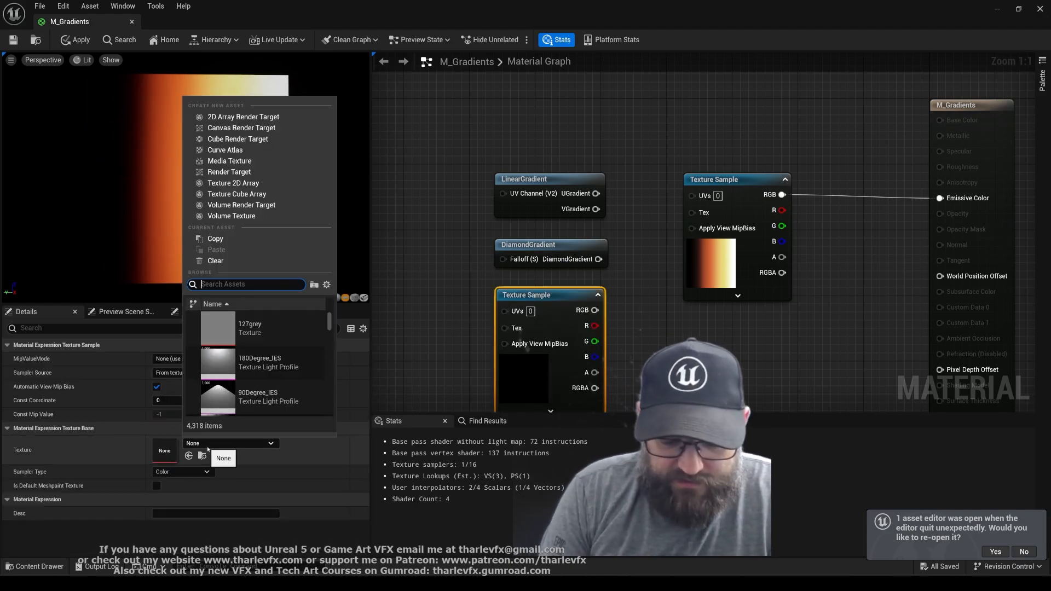
text(torch fire)
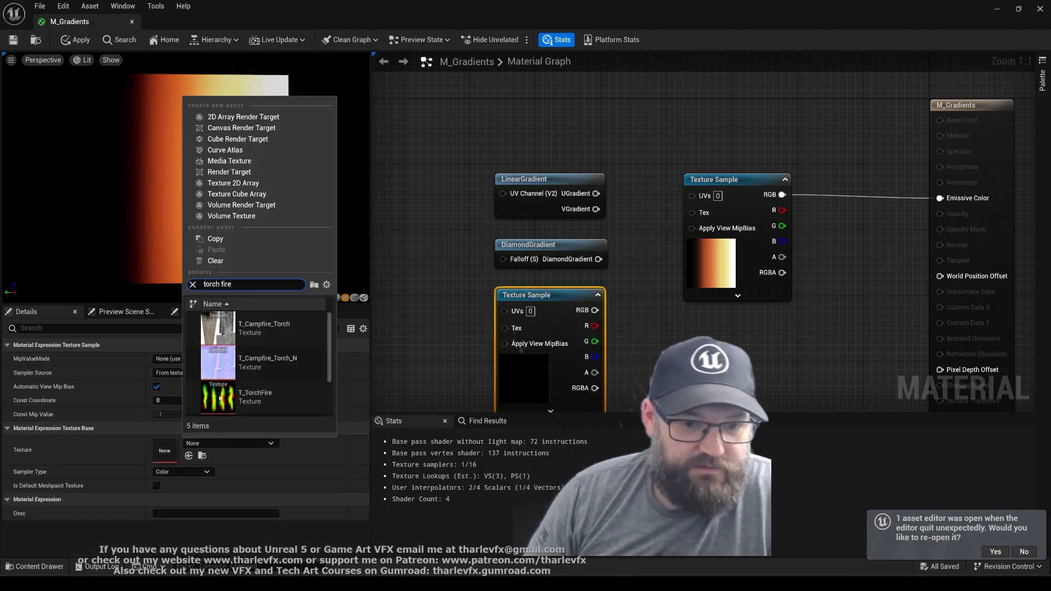
click(291, 368)
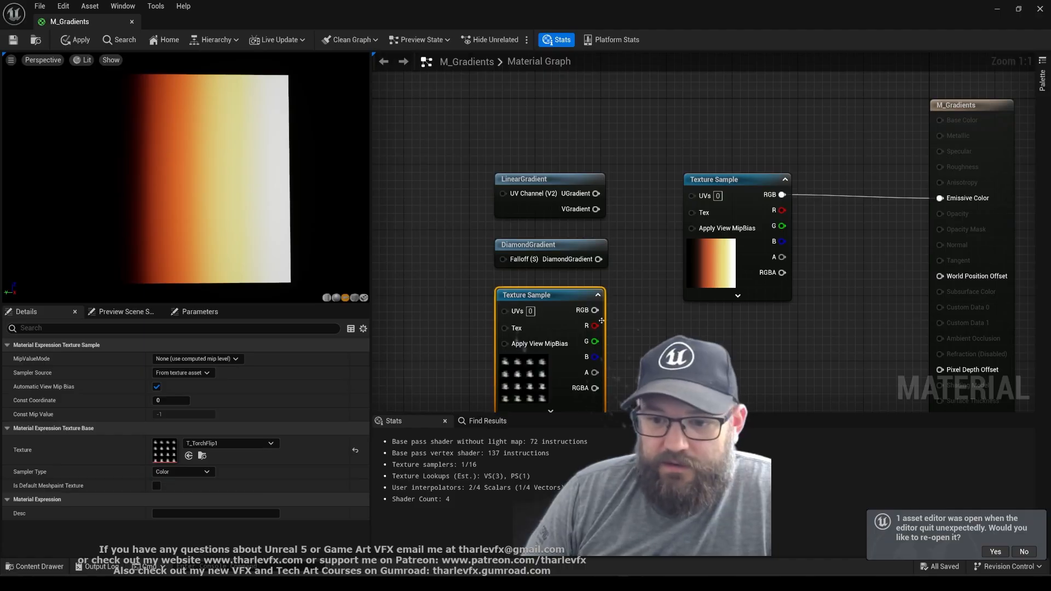
drag(594, 325, 692, 194)
click(663, 161)
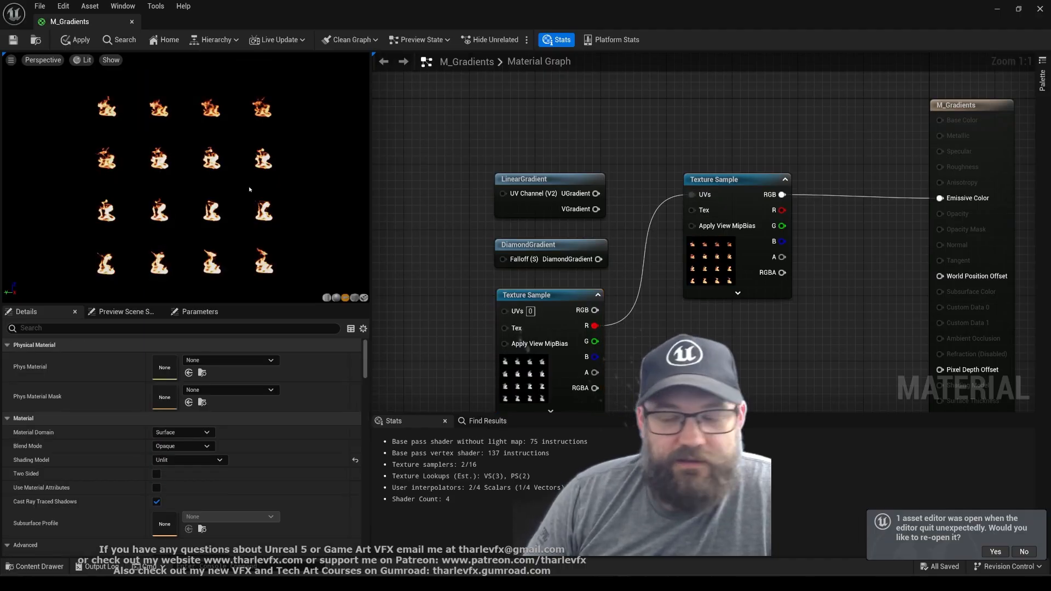
Open the T_FireGradient texture, set its X-axis and Y-axis tiling methods to Wrap, decline reopening the asset editor, and return to M_Gradients
double_click(718, 269)
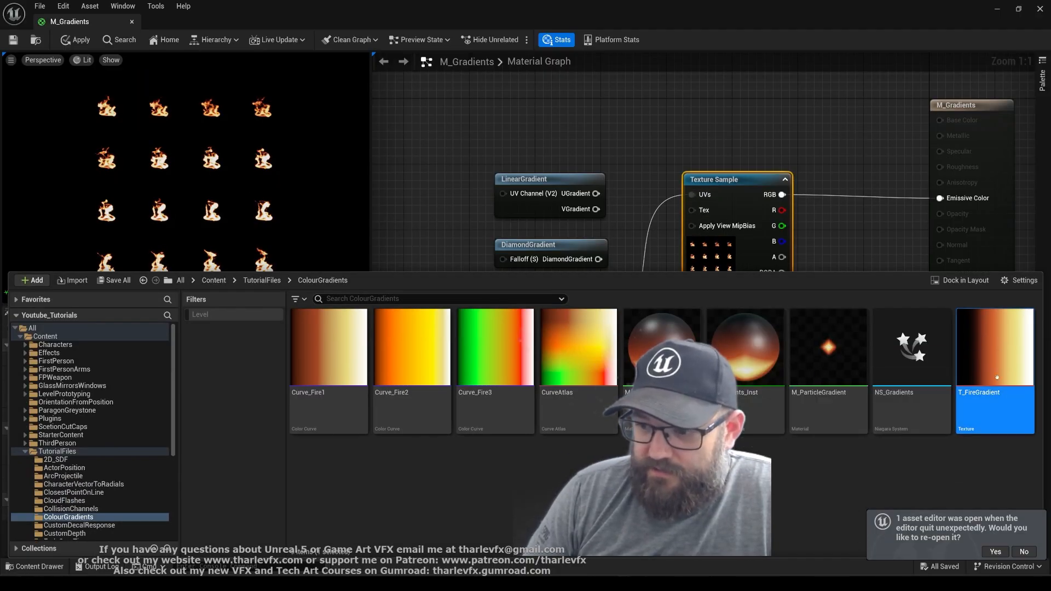
double_click(995, 378)
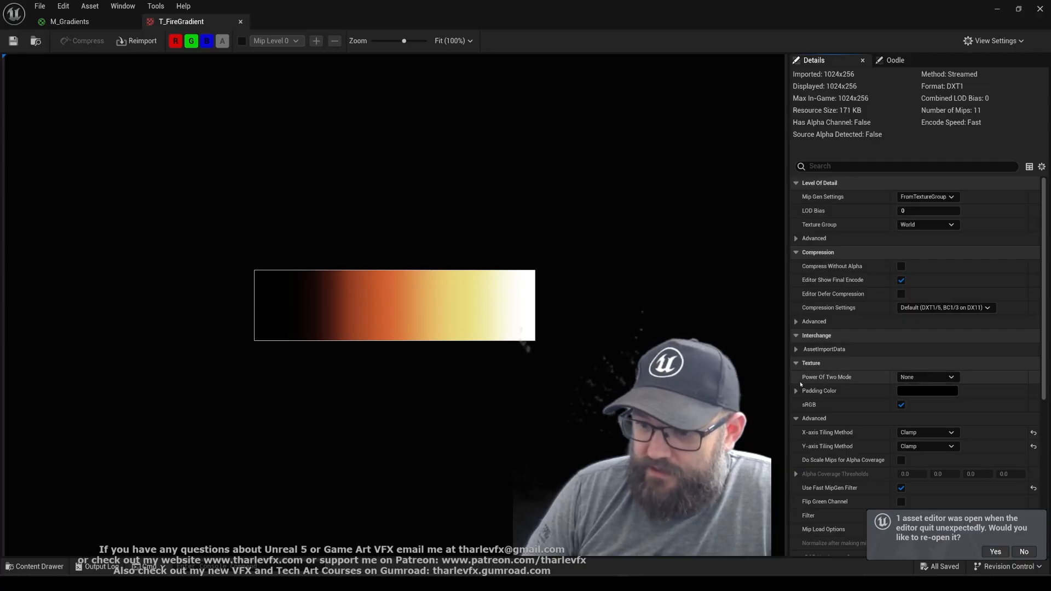
click(796, 418)
click(797, 420)
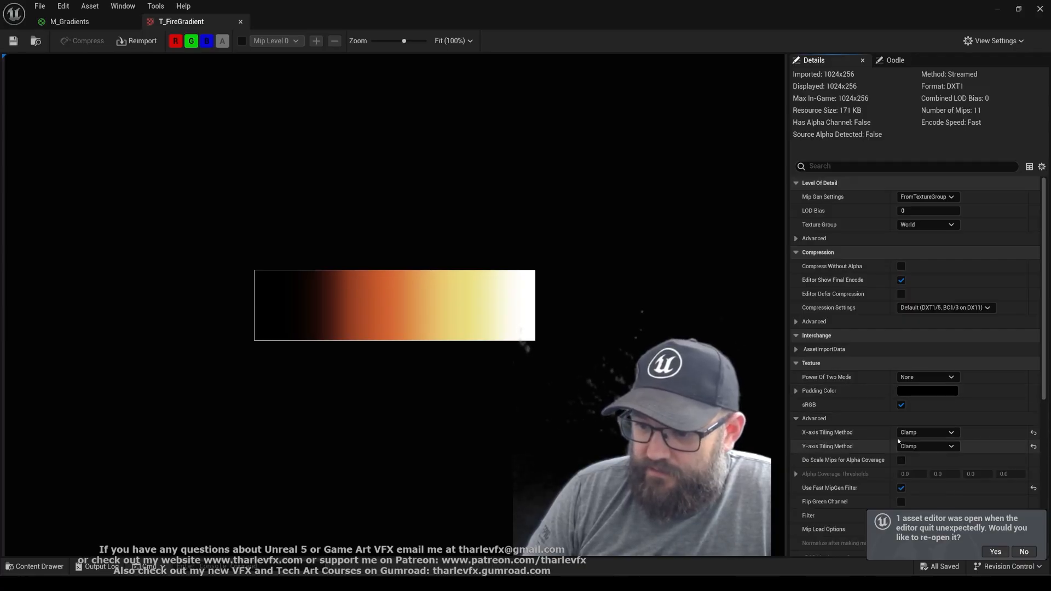
click(918, 433)
click(920, 444)
click(928, 447)
click(924, 457)
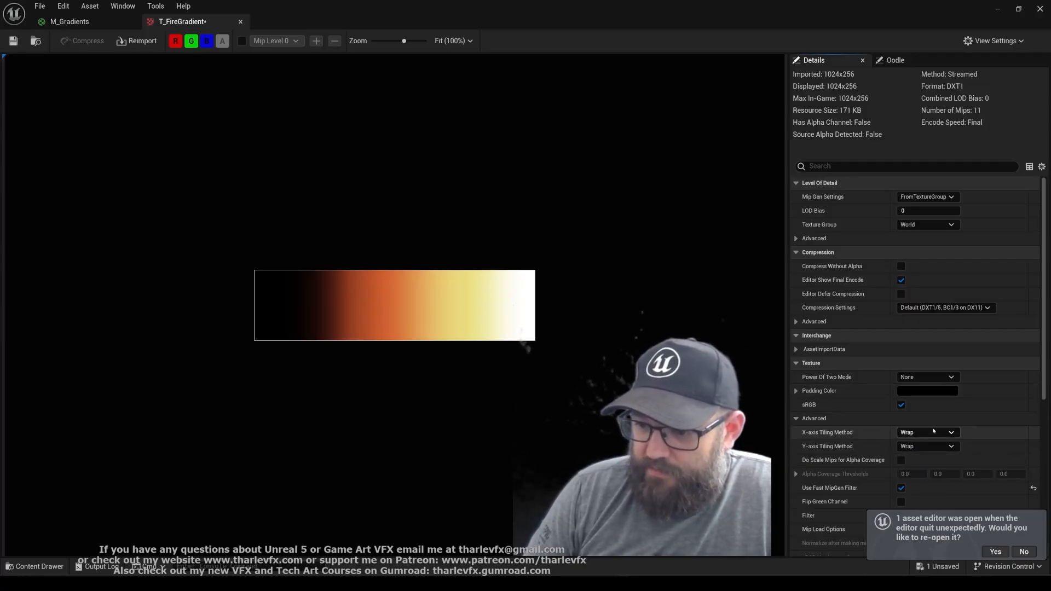
click(1021, 551)
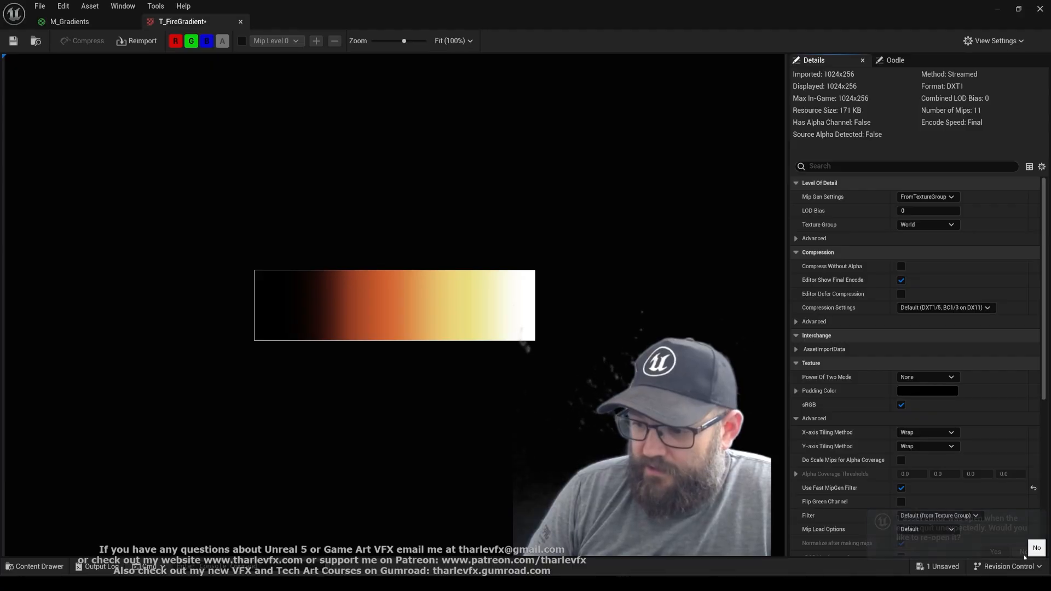
click(70, 22)
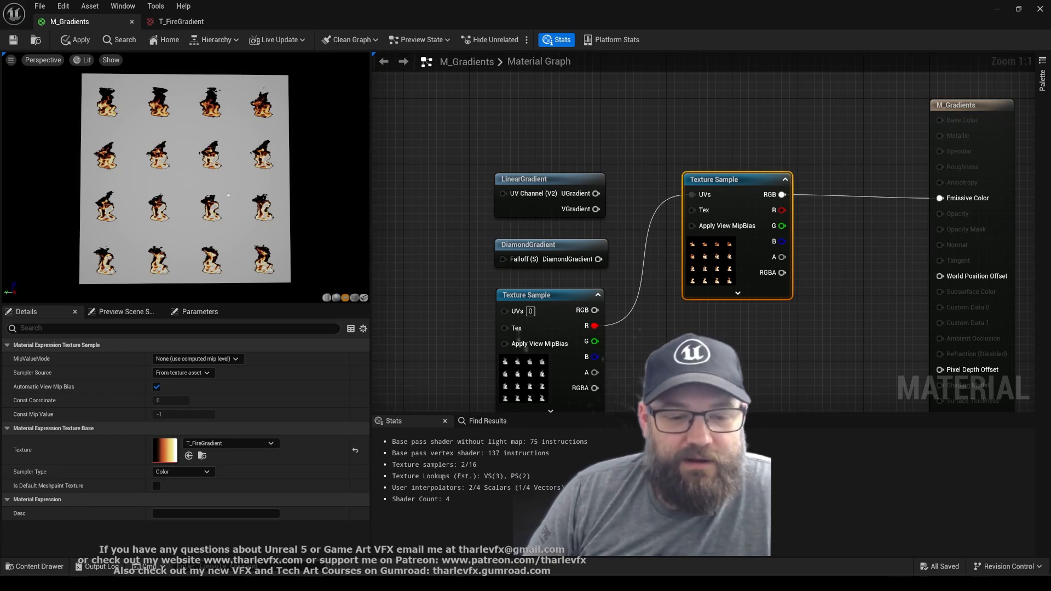
Set T_FireGradient's X-axis and Y-axis tiling methods to Clamp, save the texture, and close it
click(718, 348)
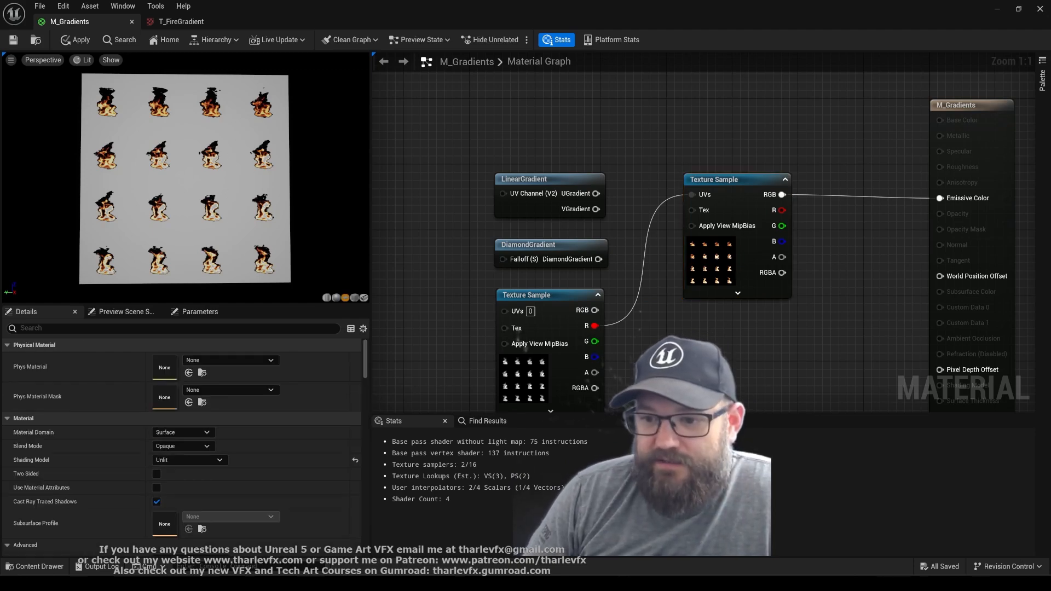
click(758, 276)
key(ctrl+space)
double_click(985, 350)
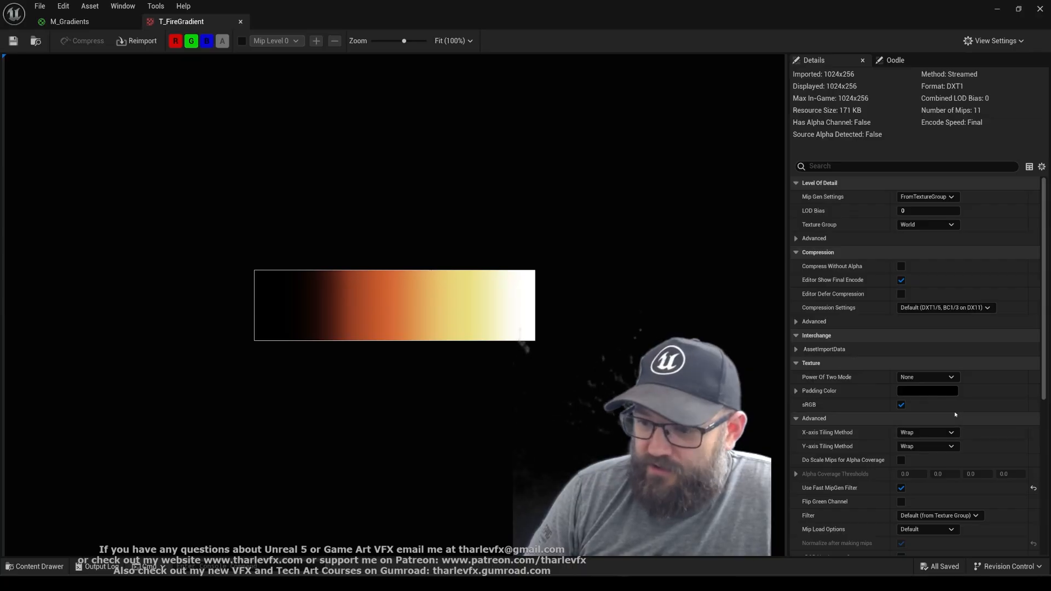
click(926, 434)
click(924, 451)
click(924, 447)
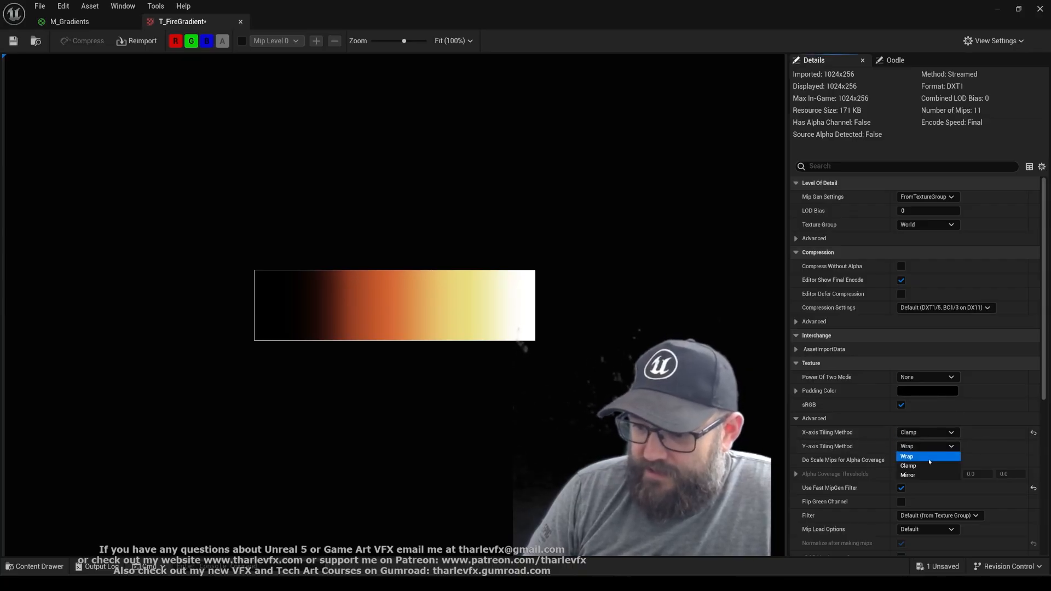
click(922, 463)
click(14, 41)
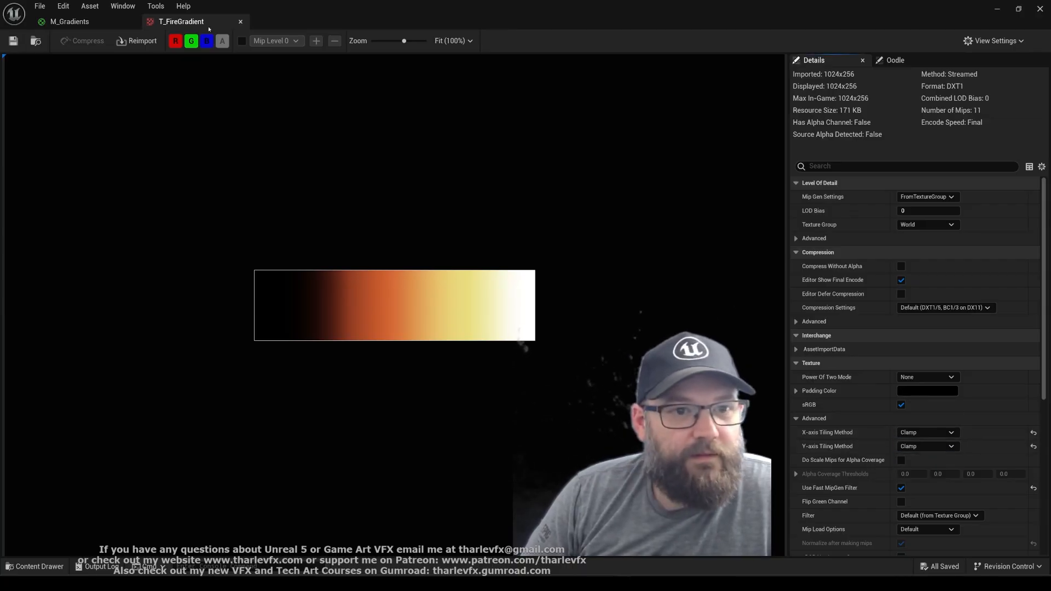
click(241, 21)
right_drag(403, 325, 391, 278)
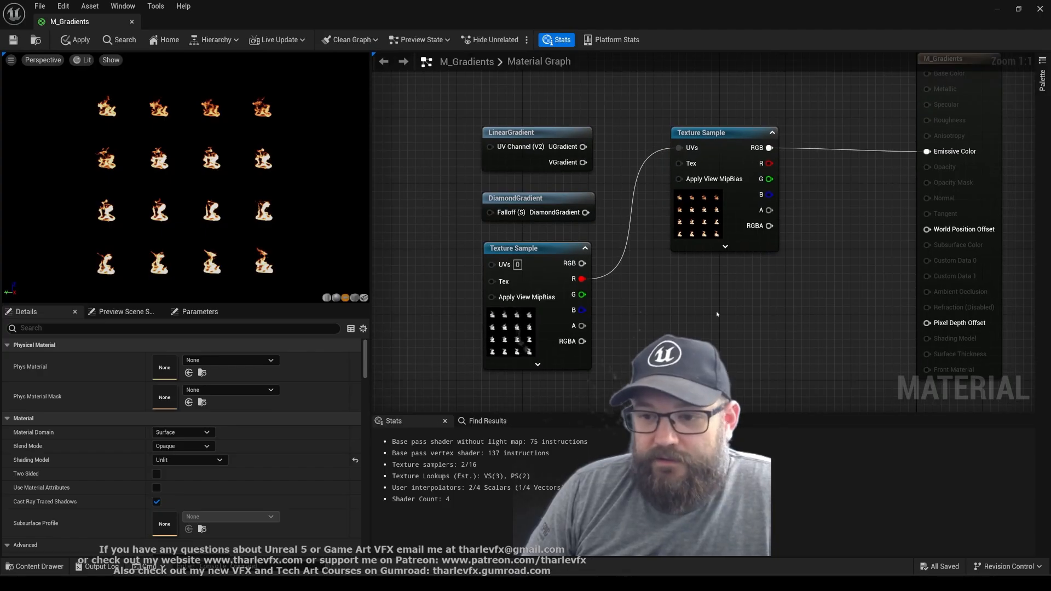
drag(844, 95, 469, 353)
click(465, 356)
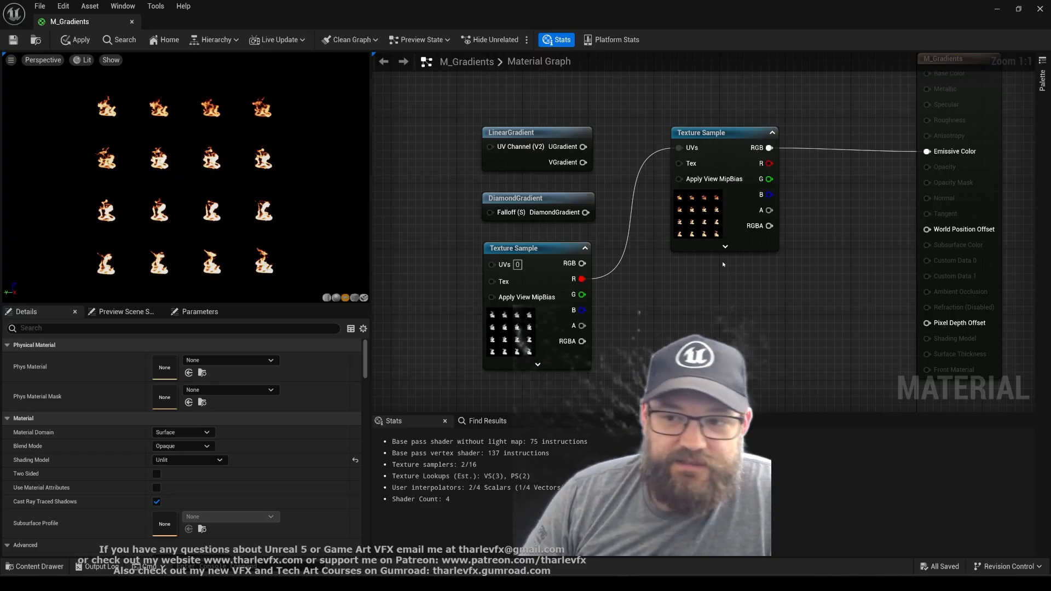
drag(813, 102, 500, 325)
click(757, 342)
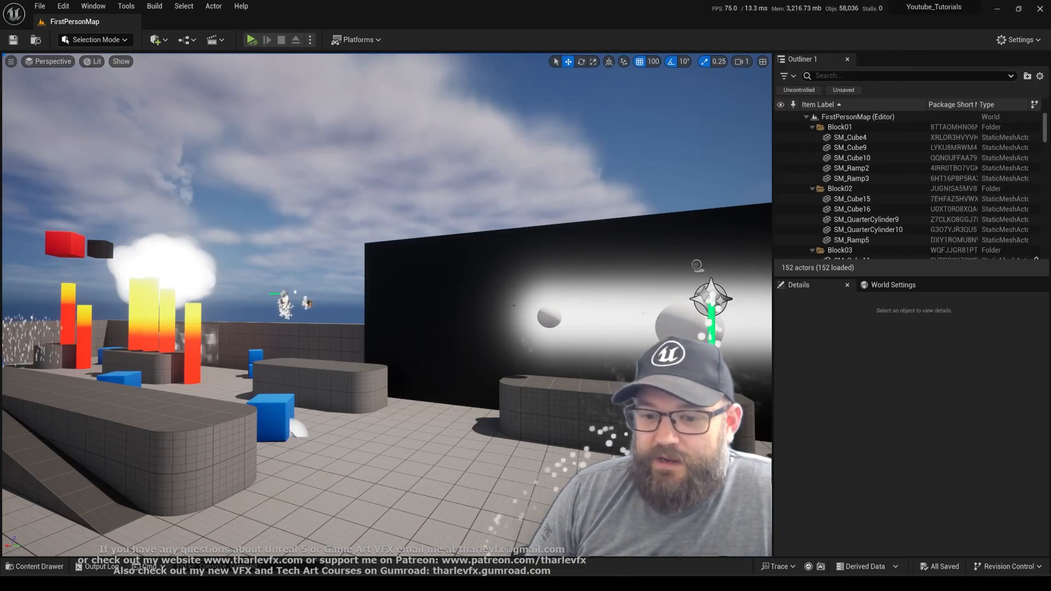
Create a CurveLinearColor asset named Class_Colours in the ColourGradients folder, and open it
key(ctrl+space)
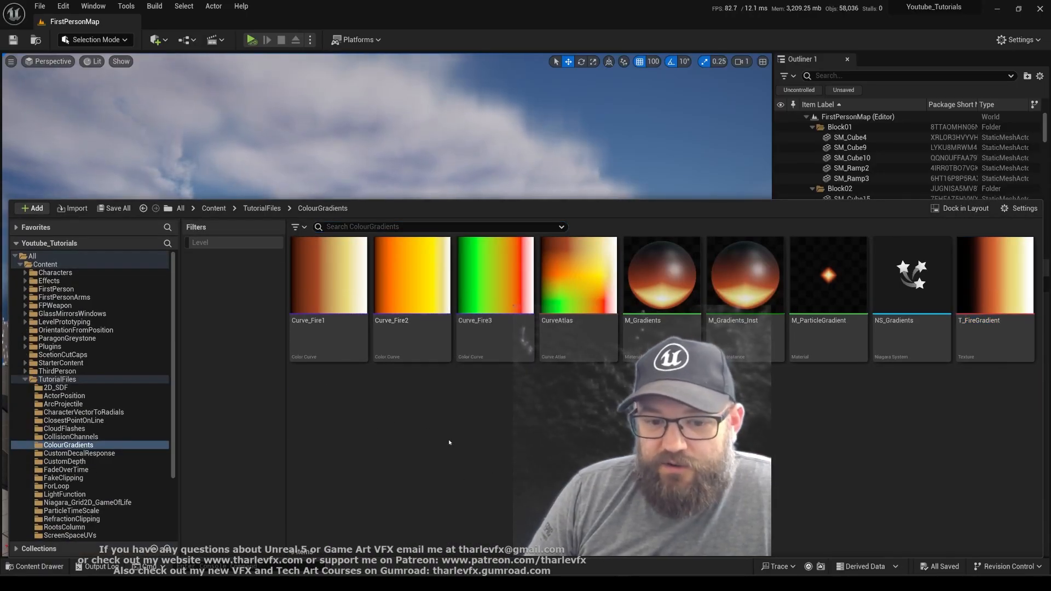
right_click(503, 409)
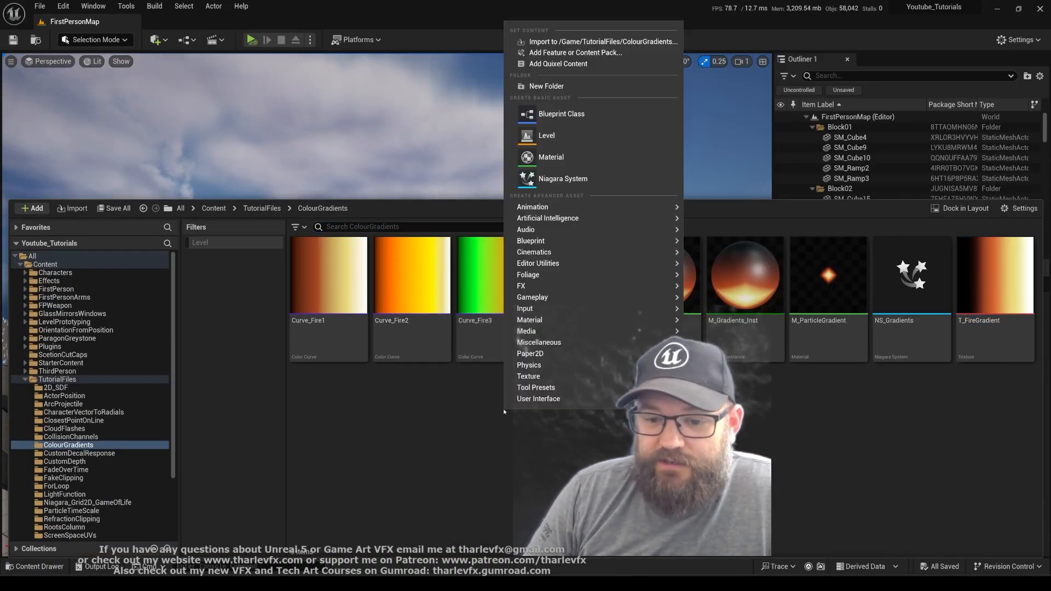
mouse_move(576, 343)
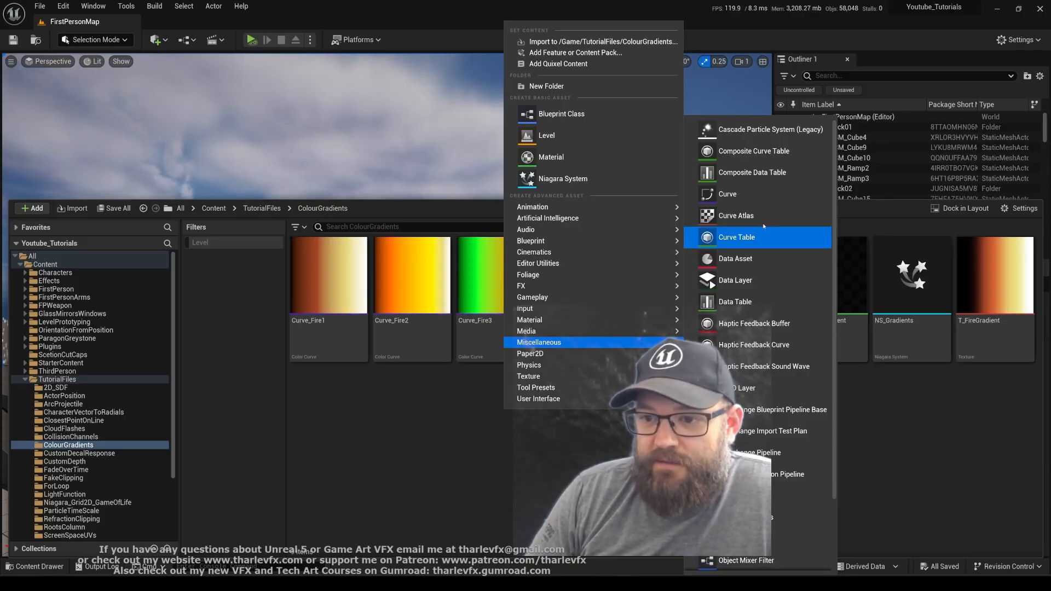
click(749, 195)
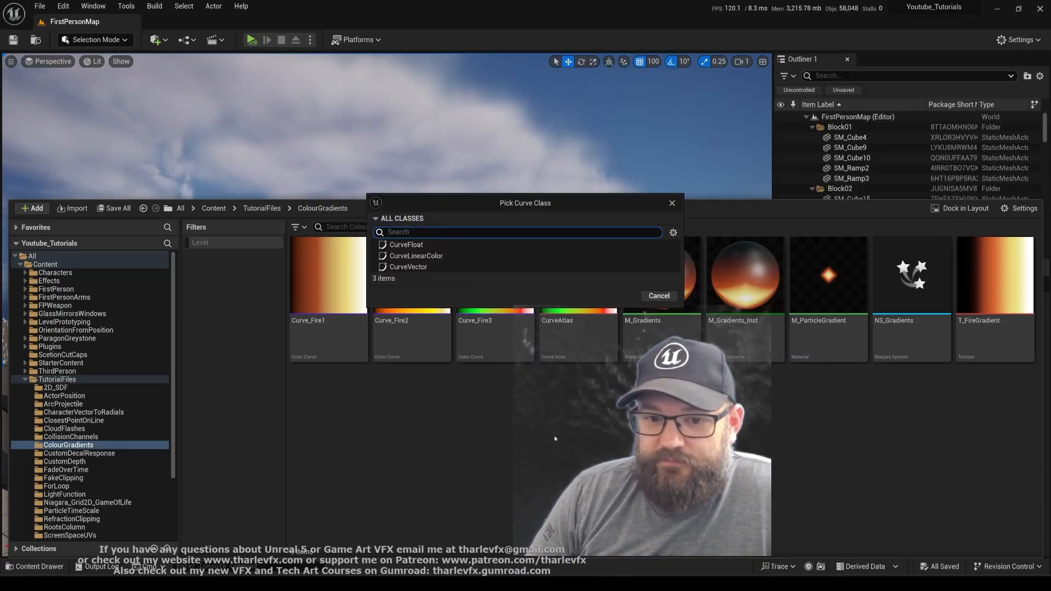
click(429, 256)
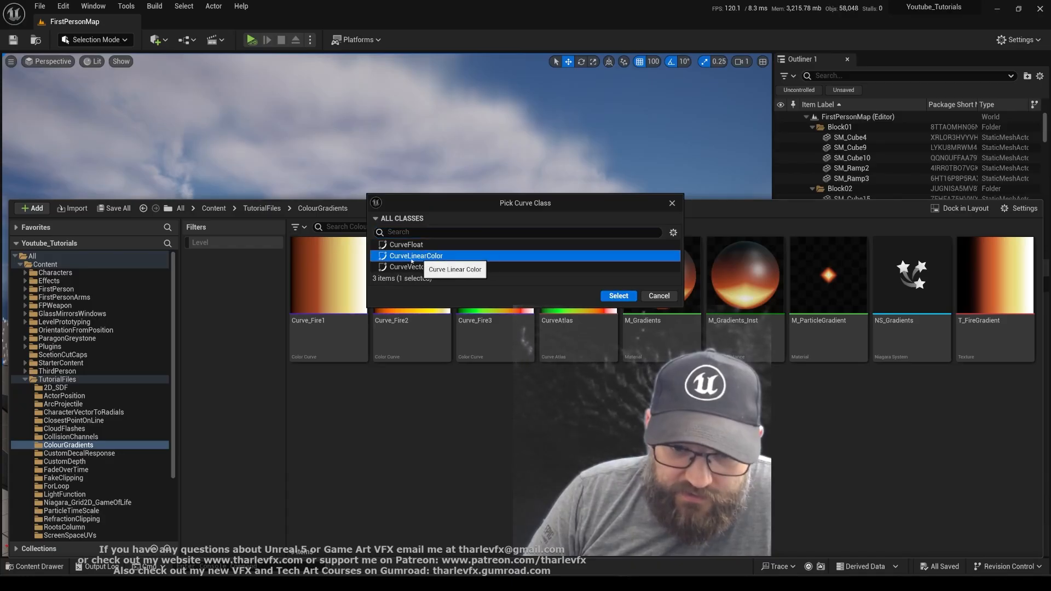
click(618, 296)
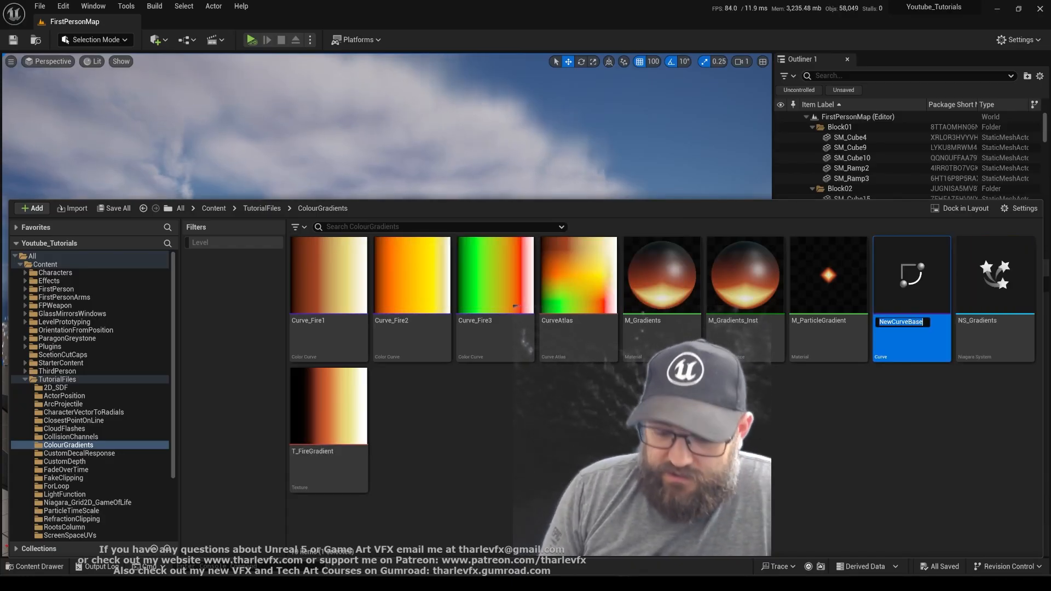
text(Class_Colours)
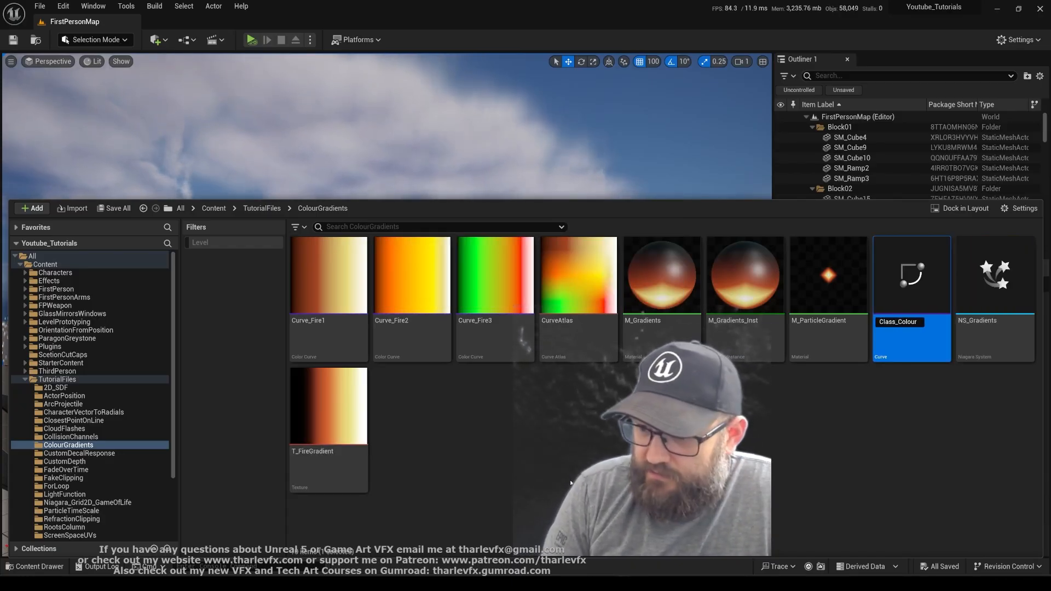
key(Return)
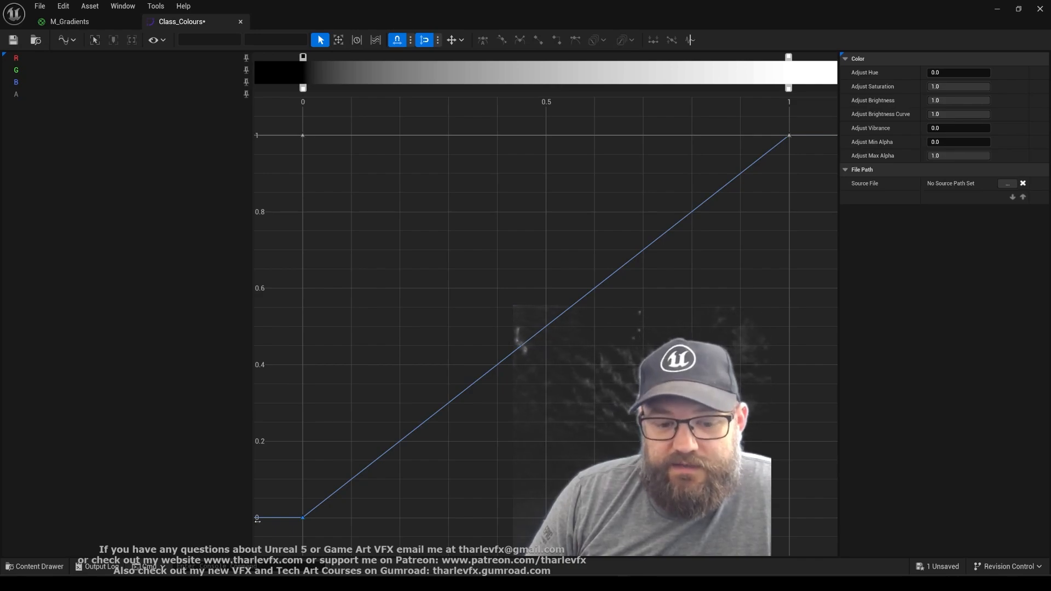
Add a colour key at about 0.8 on the Class_Colours gradient and make it blue (Hex sRGB 2900FF)
click(688, 57)
mouse_move(690, 59)
mouse_down()
mouse_move(636, 58)
mouse_move(686, 58)
mouse_up()
double_click(691, 57)
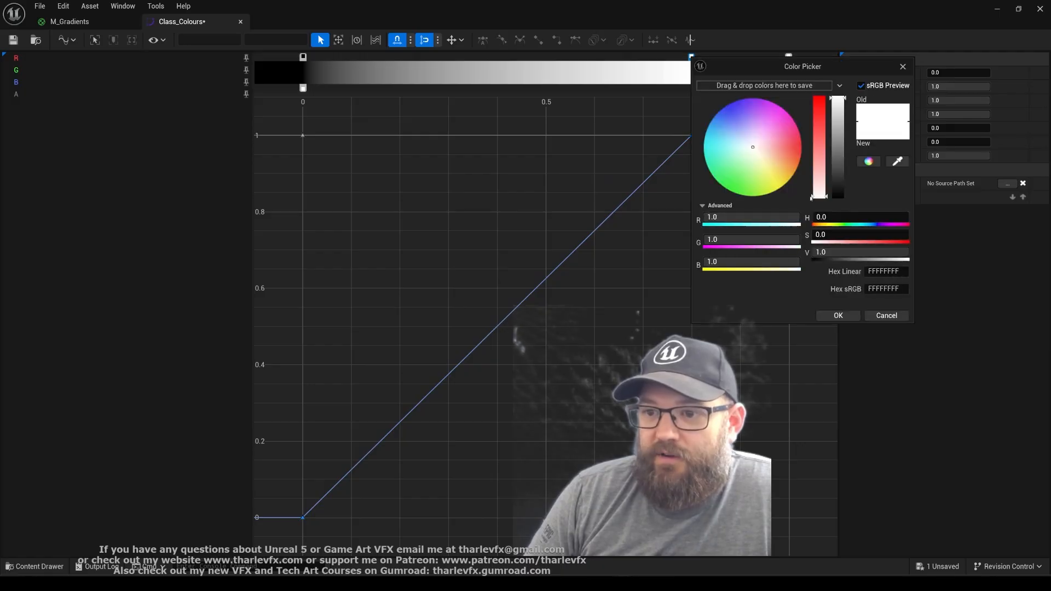
drag(760, 147, 729, 105)
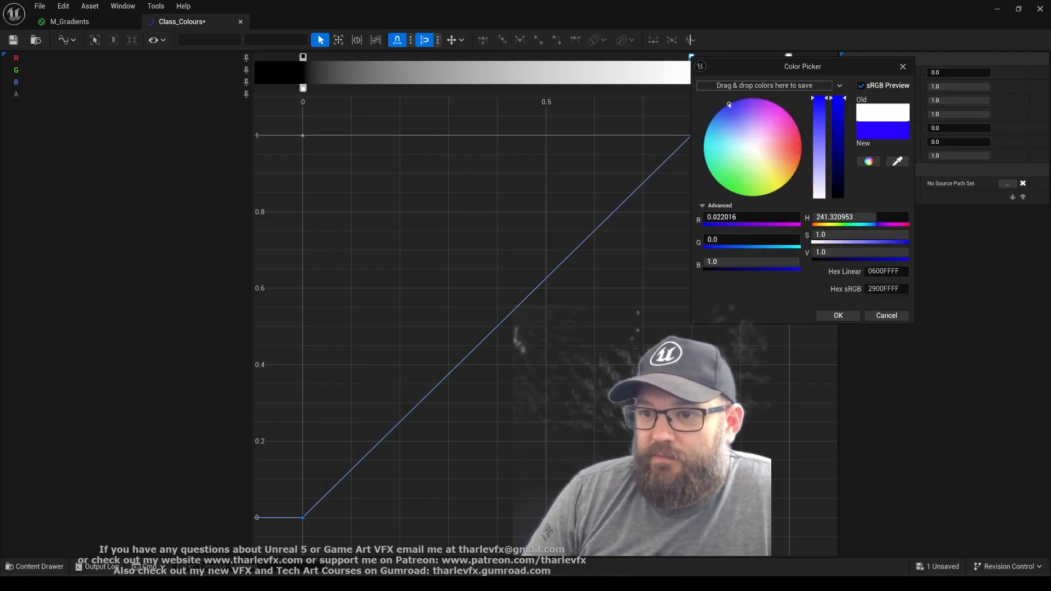
click(838, 316)
Add a colour key at about 0.2 on the gradient and make it orange-red (Hex sRGB FF4900)
click(403, 56)
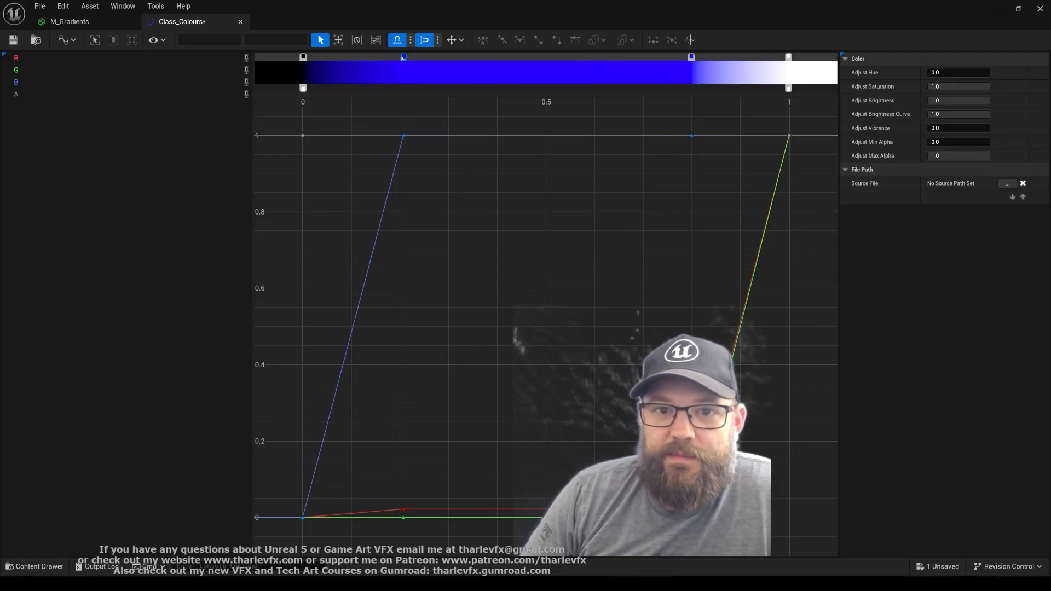
double_click(404, 57)
drag(473, 139, 533, 149)
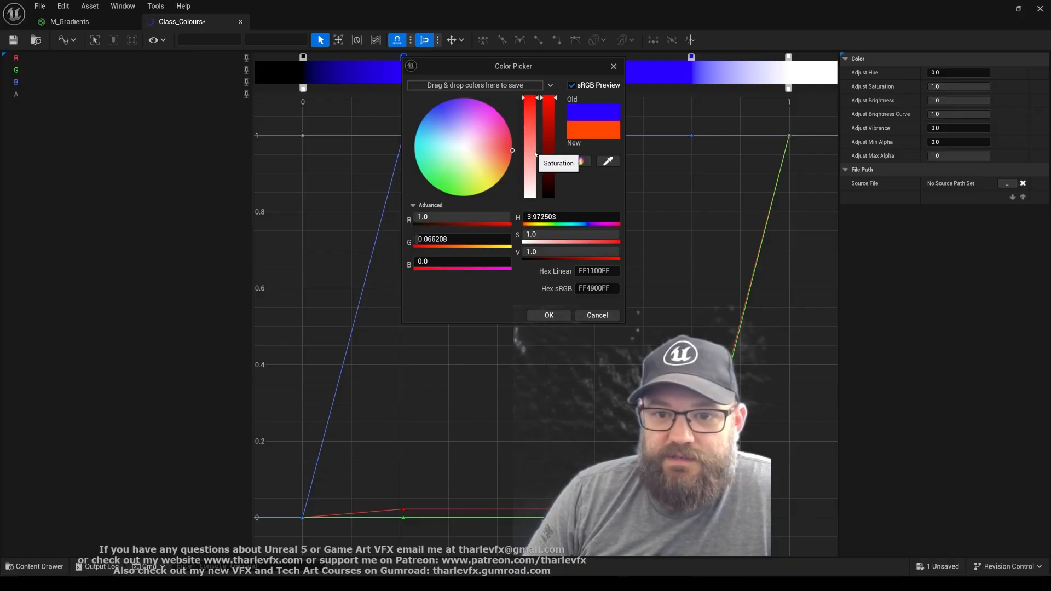
click(548, 316)
Add a colour key at about 0.5 on the gradient and make it bright green
click(545, 58)
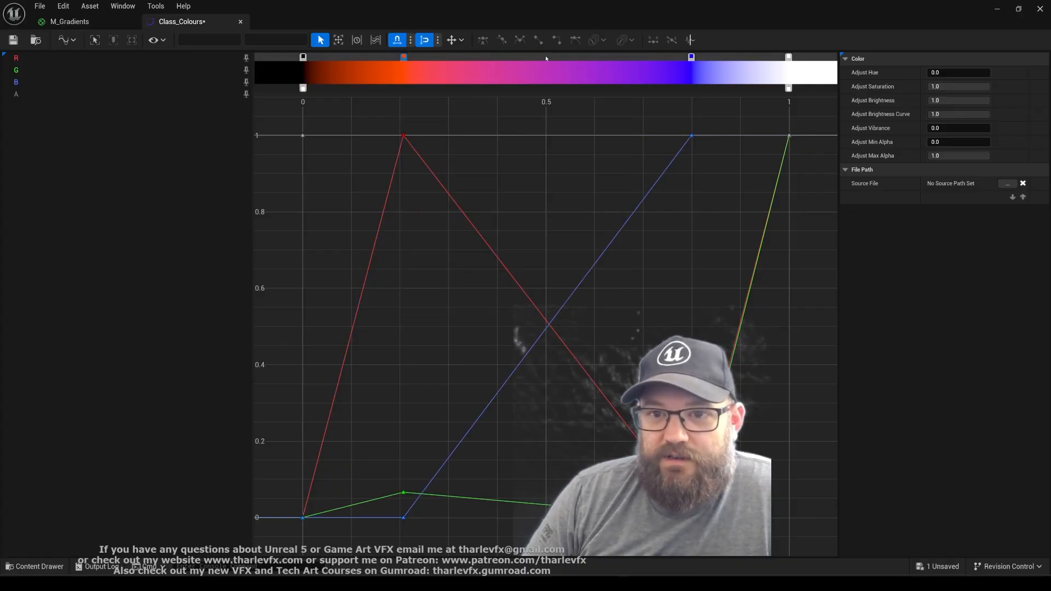
double_click(545, 57)
click(617, 169)
drag(618, 177, 576, 217)
click(693, 316)
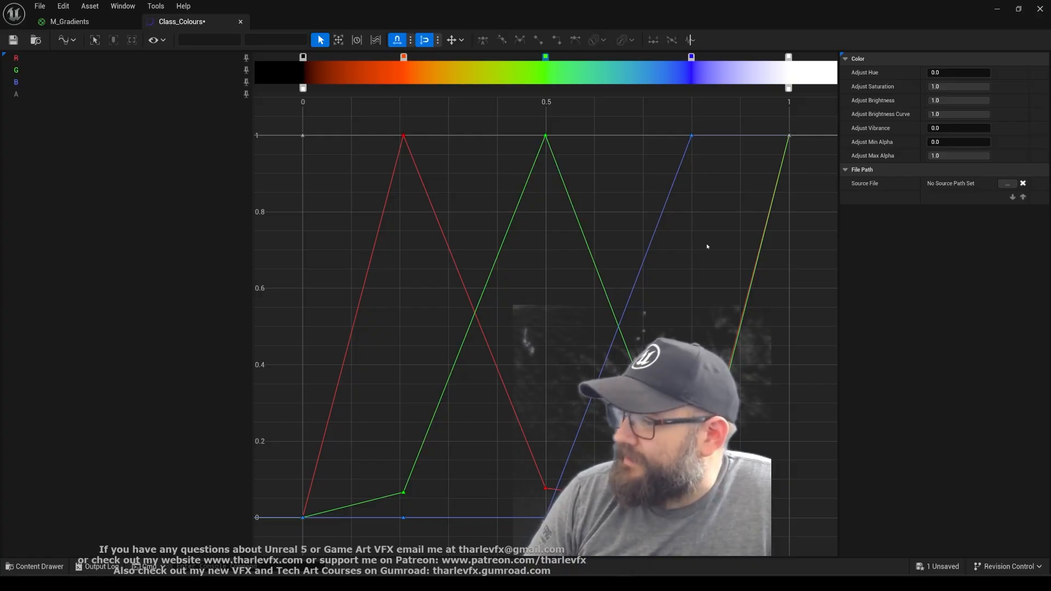
Rearrange the colour keys to blue at about 0.25, orange at about 0.5 and green at about 0.75, and save the curve
drag(546, 58, 491, 58)
mouse_move(404, 58)
mouse_down()
mouse_move(545, 58)
mouse_move(398, 58)
mouse_move(432, 64)
mouse_move(424, 61)
mouse_up()
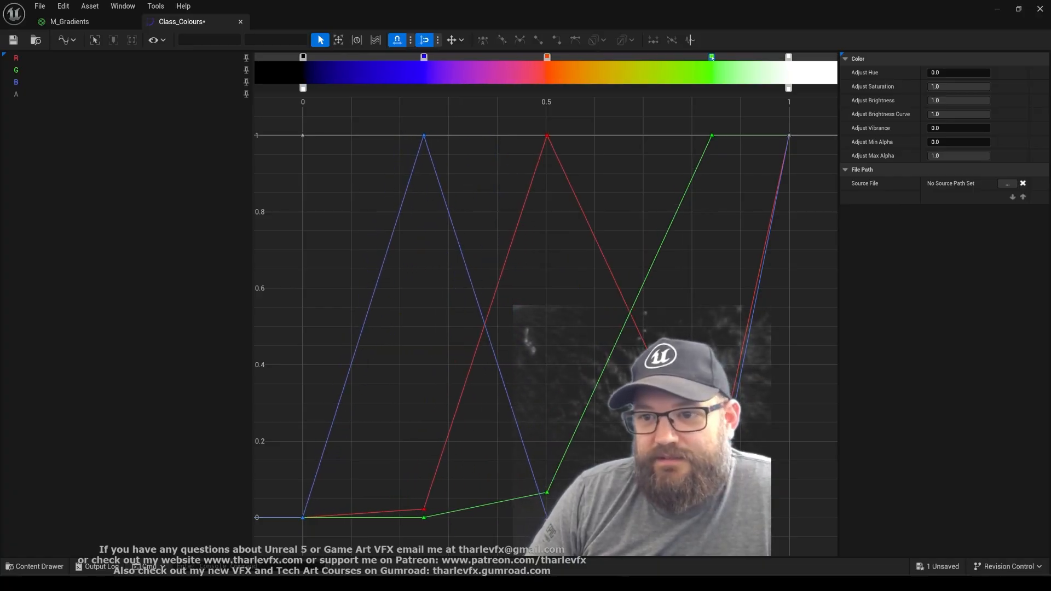
drag(712, 57, 672, 59)
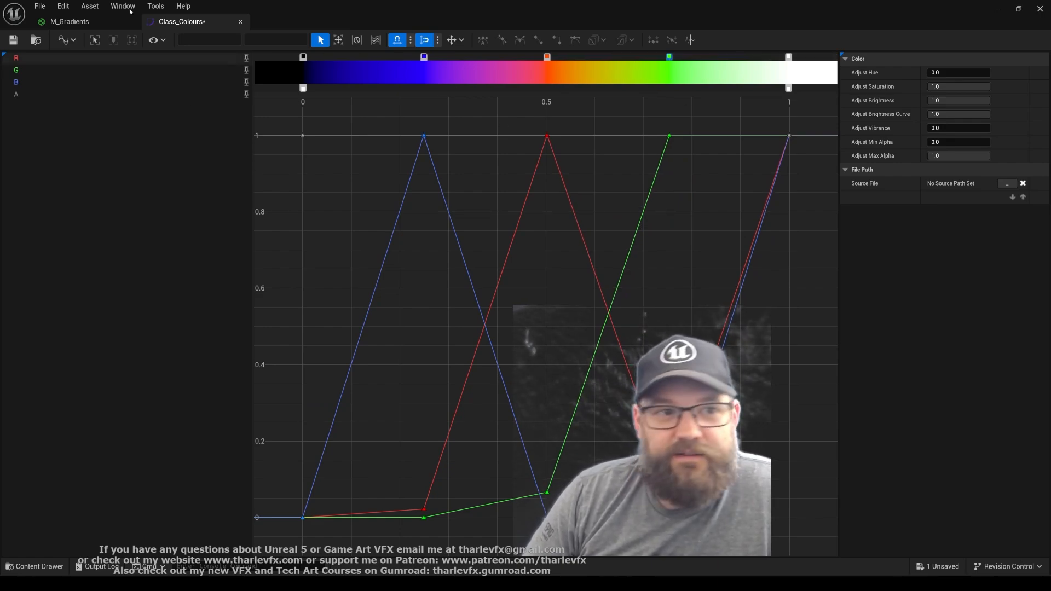
click(13, 40)
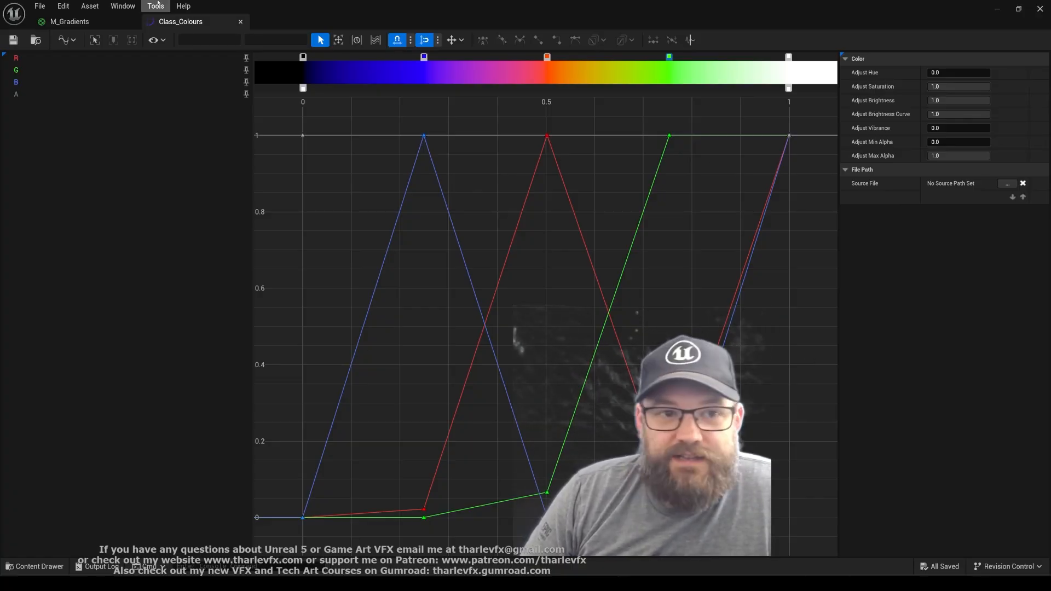
click(240, 21)
right_click(693, 302)
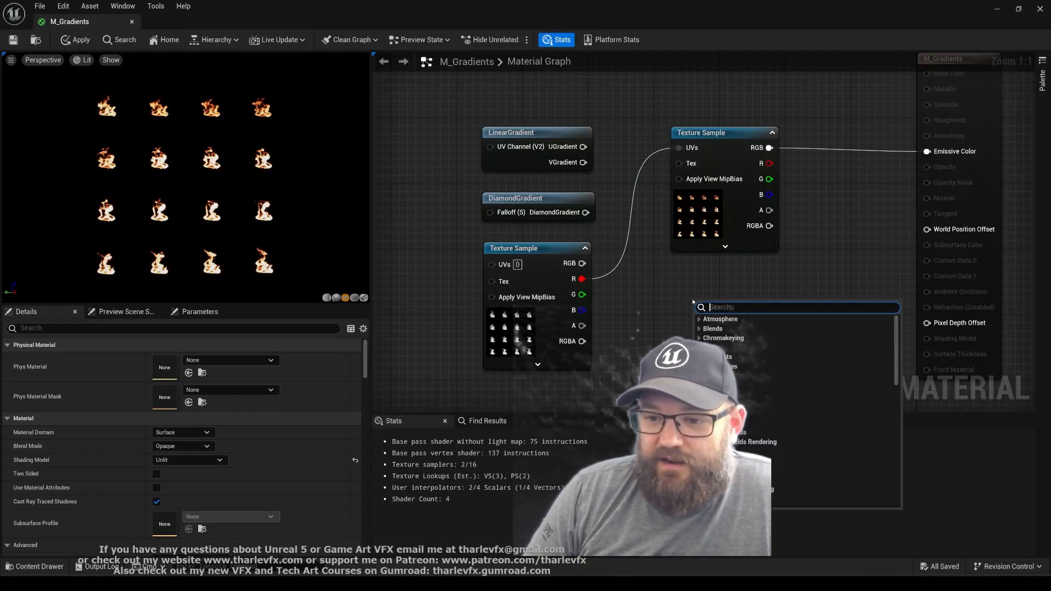
text(curve)
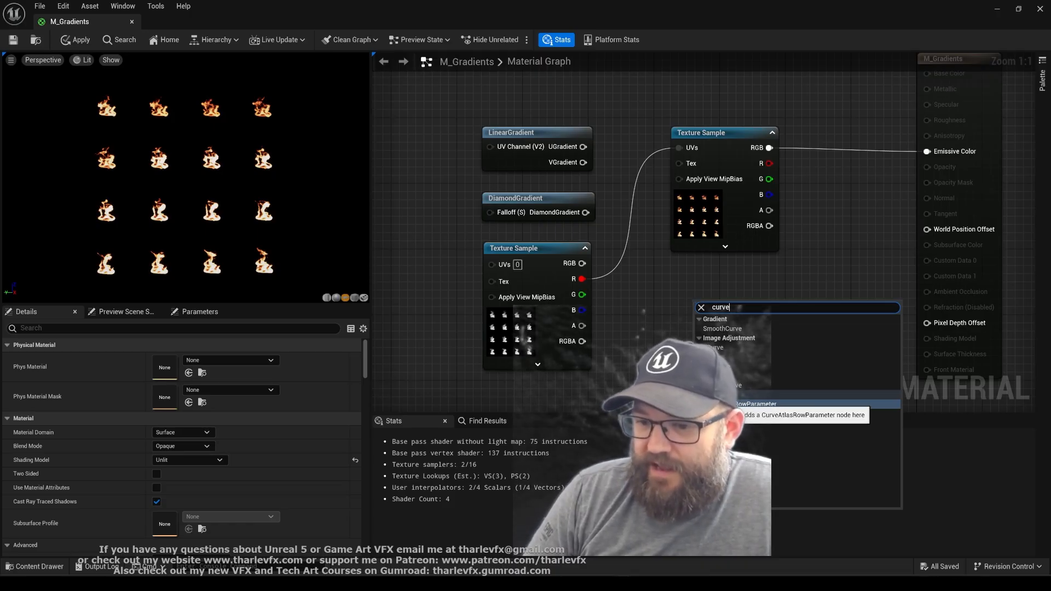
click(234, 4)
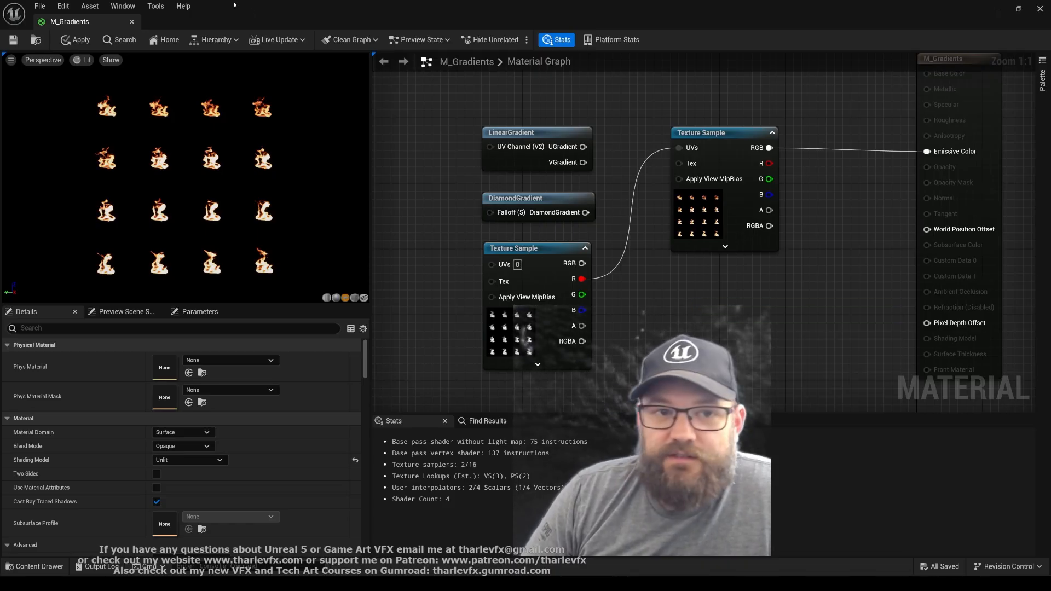
Return to the level editor and show the contents of the ColourGradients folder
click(997, 8)
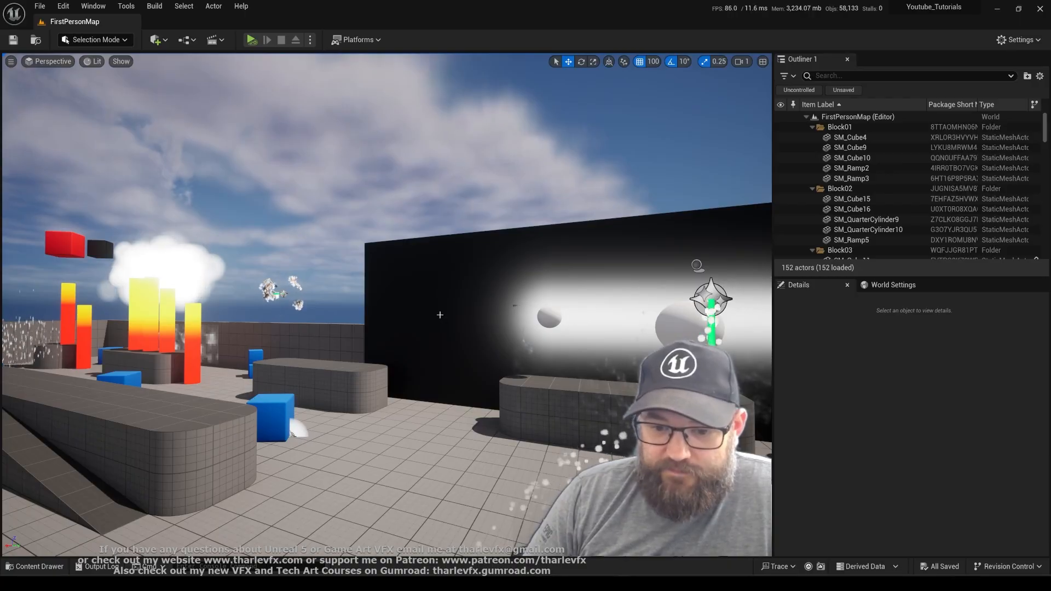
key(ctrl+space)
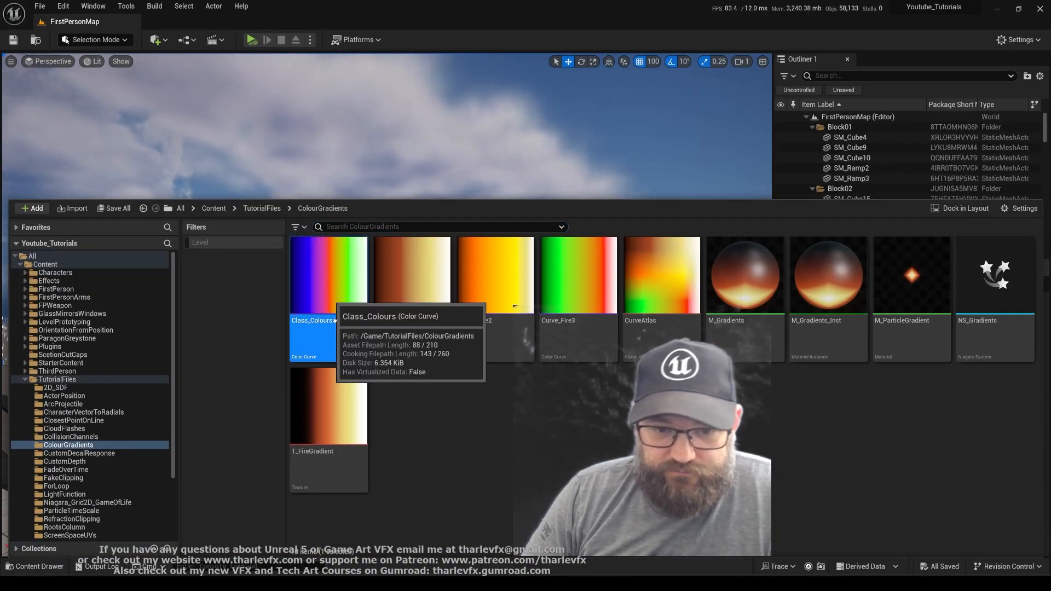
click(559, 425)
right_click(436, 433)
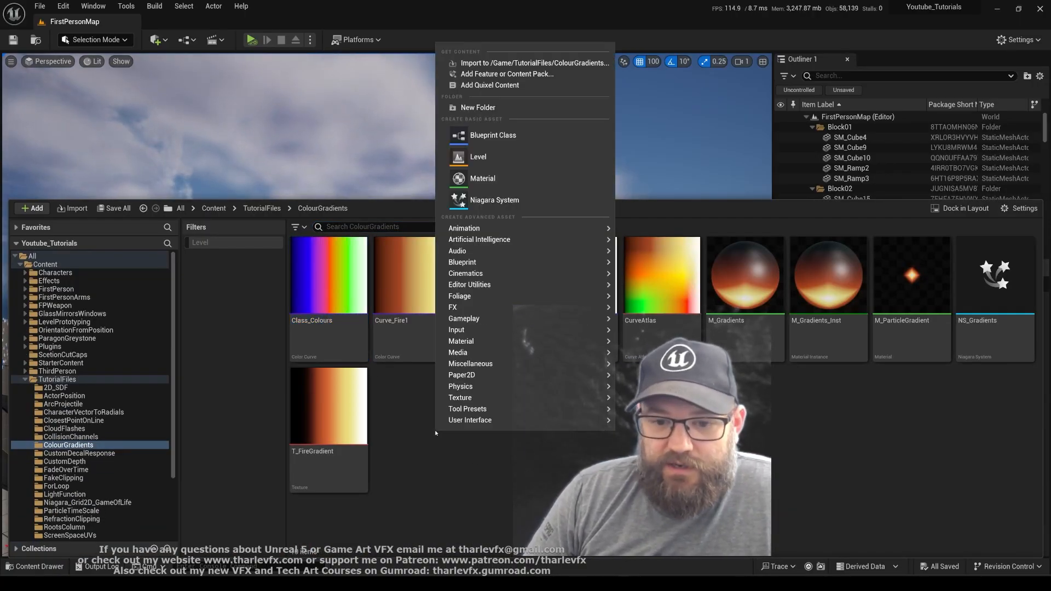
click(477, 158)
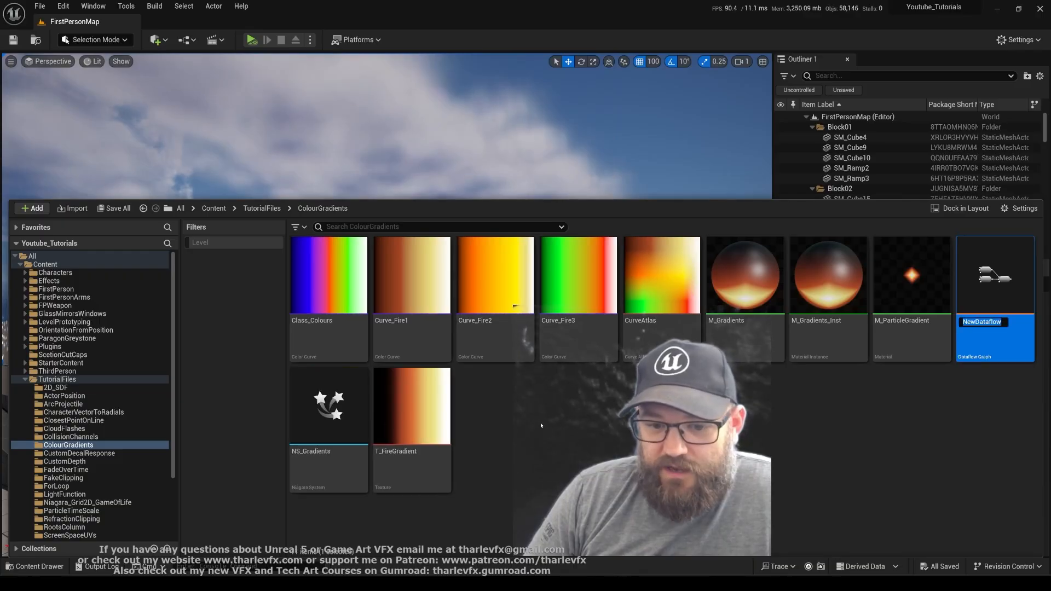
key(Return)
key(Delete)
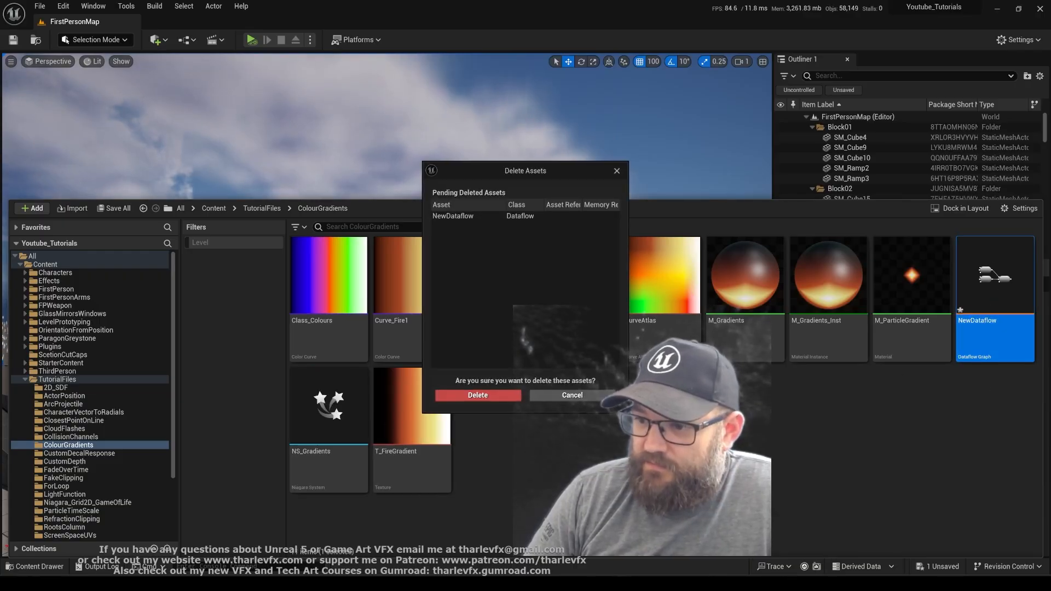
click(496, 396)
Create a Curve Atlas asset named Class_CurveAtlas in the ColourGradients folder
right_click(512, 419)
mouse_move(607, 362)
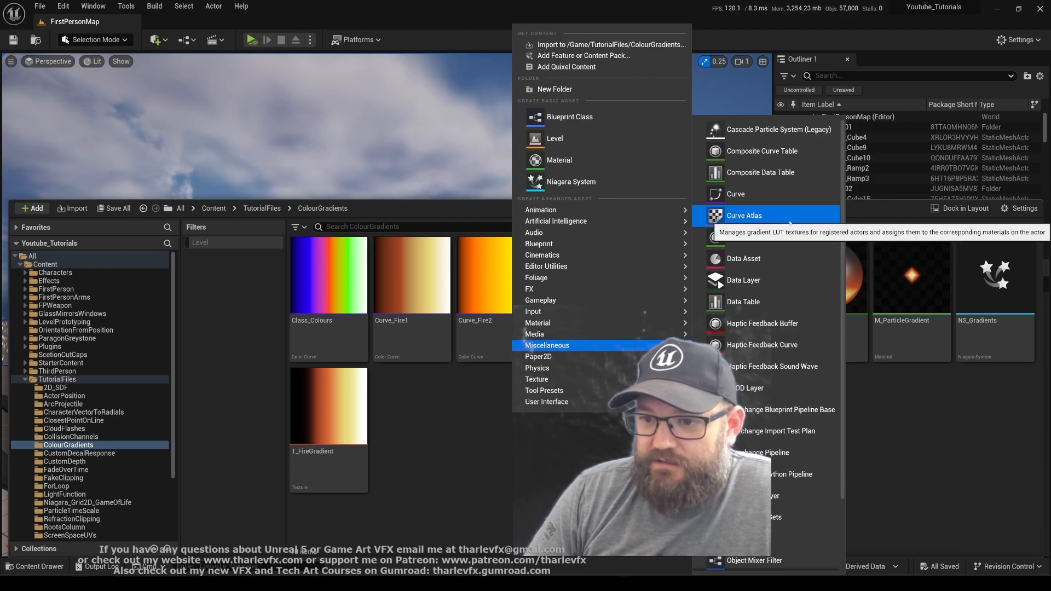
click(744, 216)
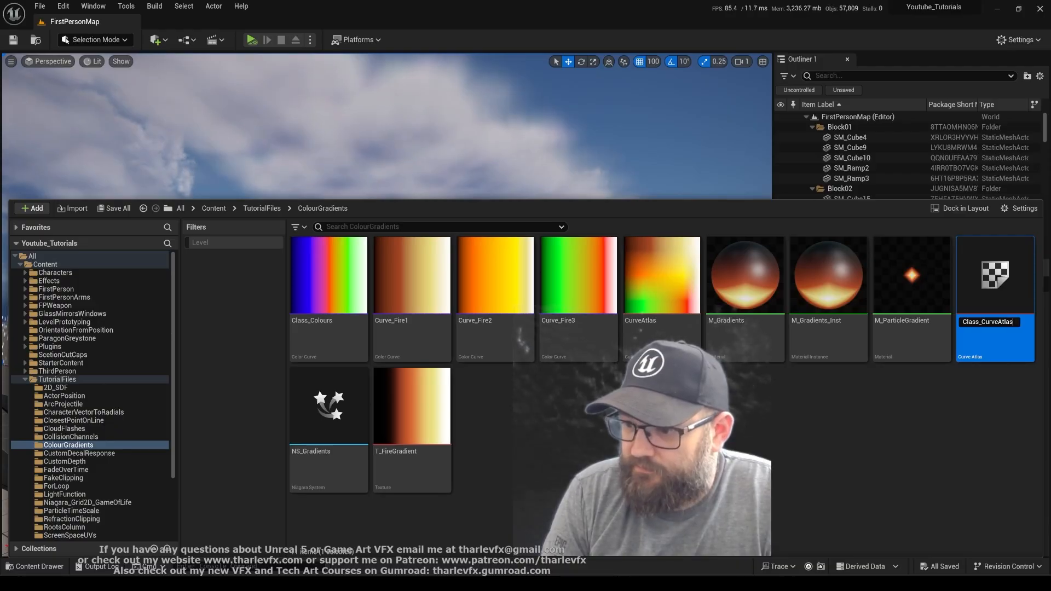
key(Return)
Open Class_CurveAtlas, turn off its square resolution and set the texture height to 4
scroll(311, 288, up, 3)
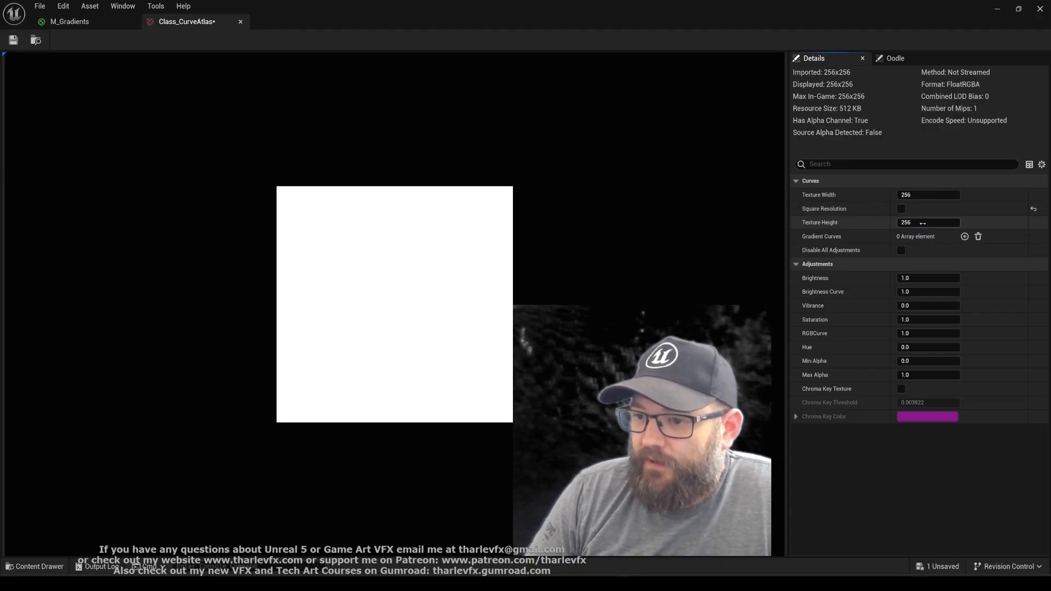
text(4)
key(Return)
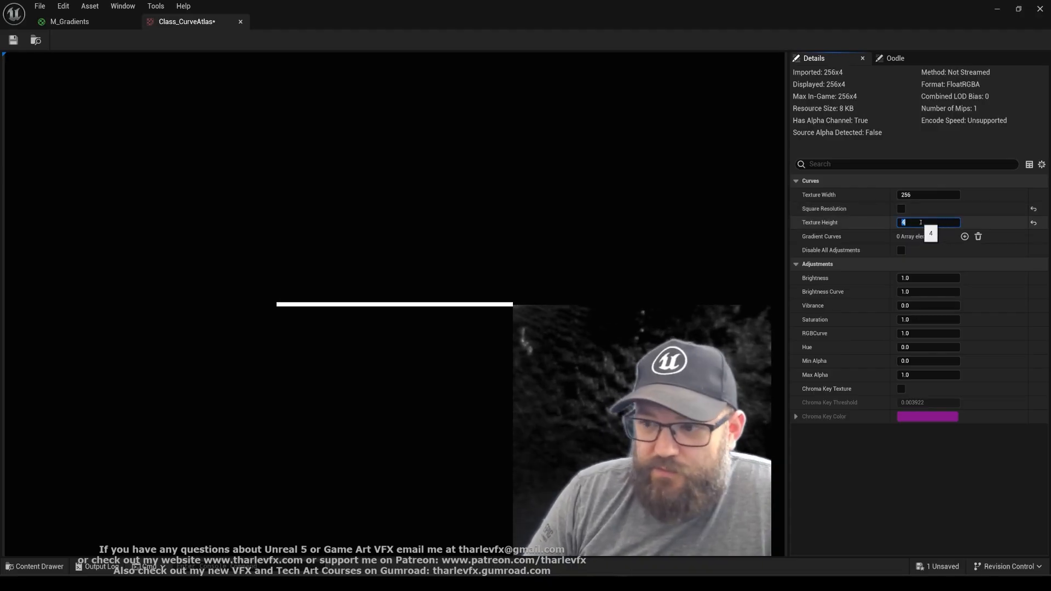
Add four empty elements to the atlas's Gradient Curves array
scroll(392, 334, up, 5)
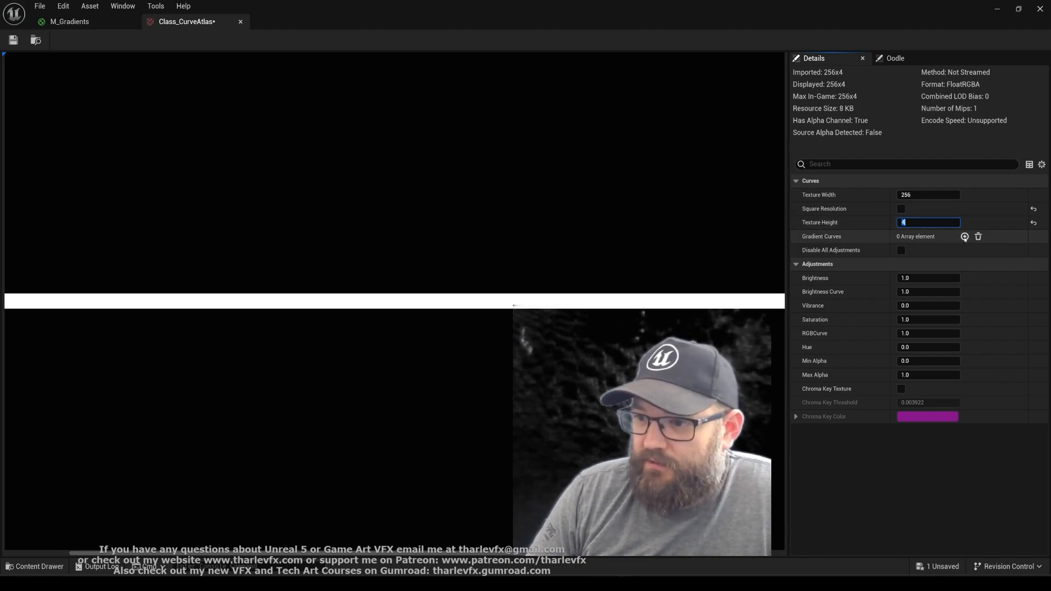
click(965, 236)
click(965, 236)
click(964, 237)
click(964, 237)
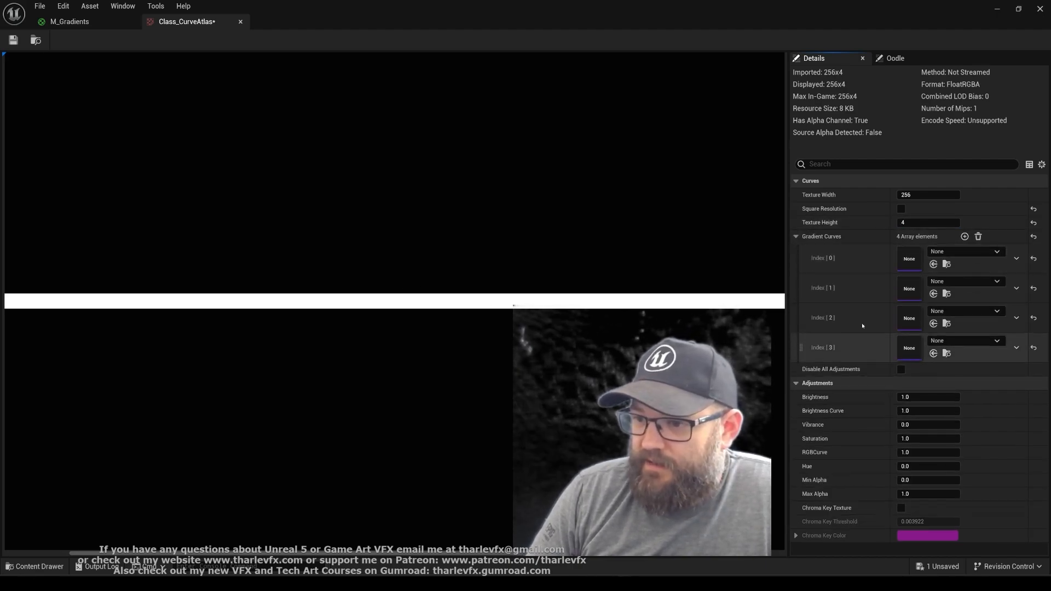
Assign Curve_Fire1 to index 0 and Curve_Fire2 to index 1 of the Gradient Curves
click(971, 253)
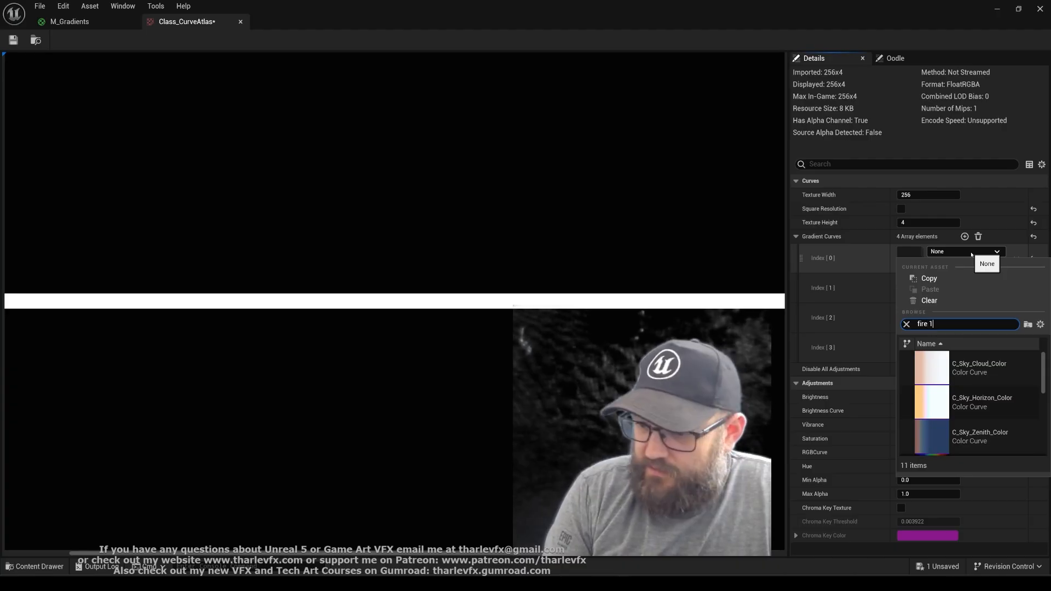
key(Down)
key(Return)
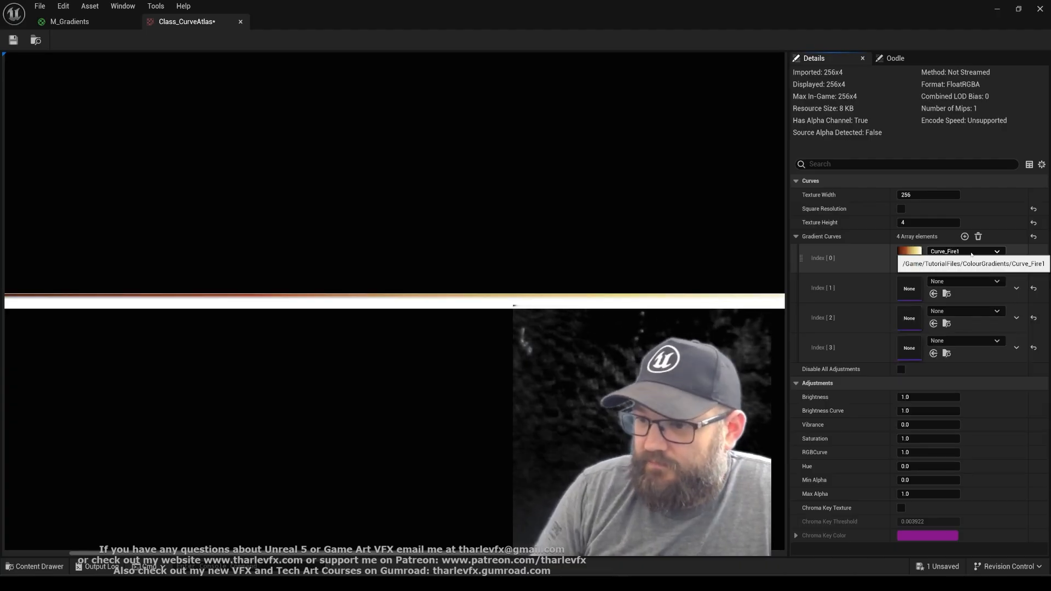
click(957, 284)
text(fire2)
key(Down)
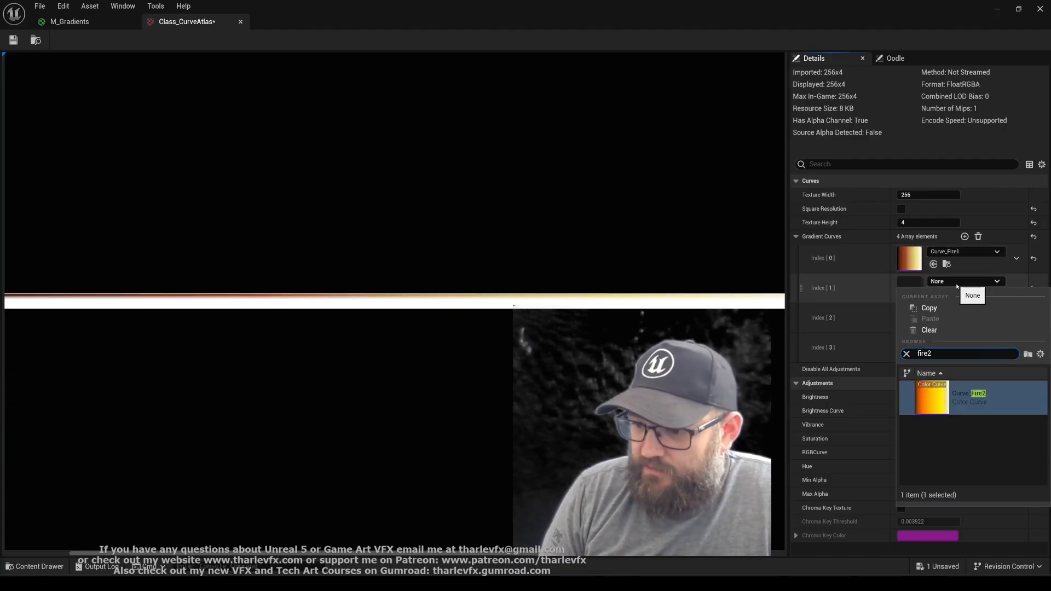
key(Return)
Assign Curve_Fire3 to index 2 and Class_Colours to index 3 of the Gradient Curves
click(945, 313)
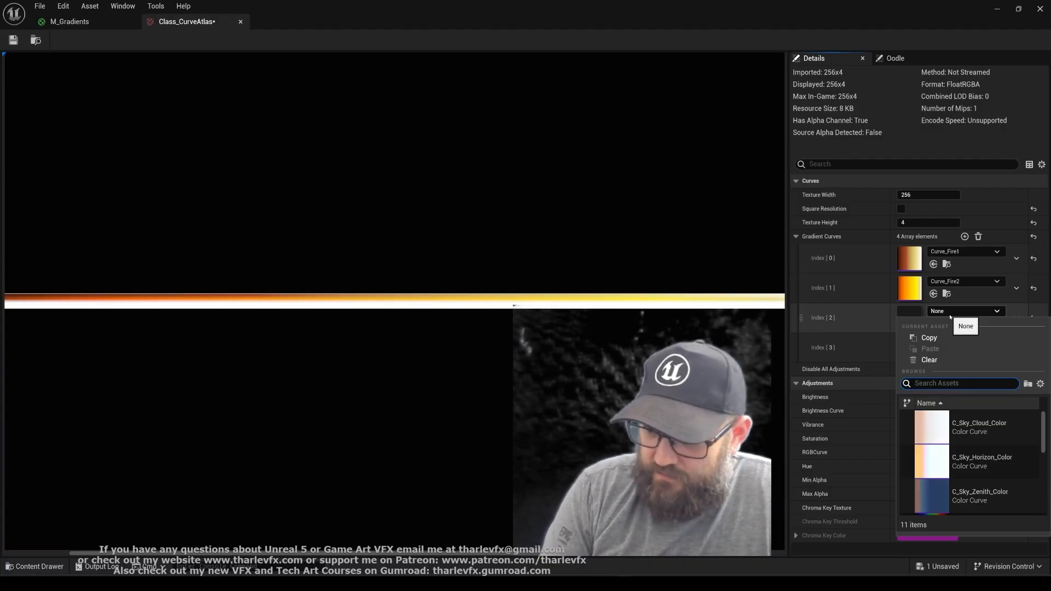
key(Down)
key(Down)
key(Down)
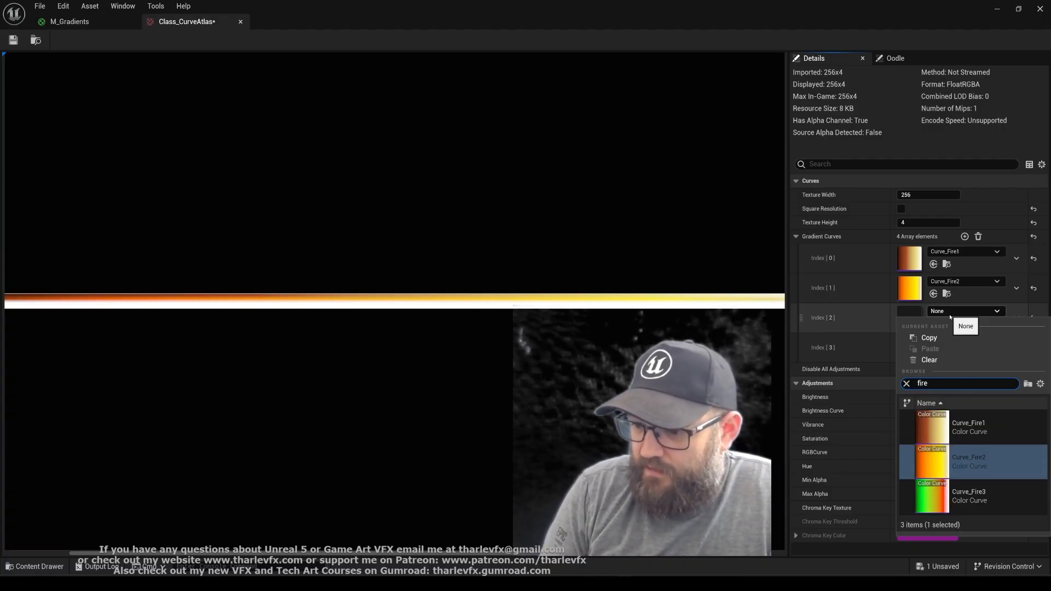
key(Return)
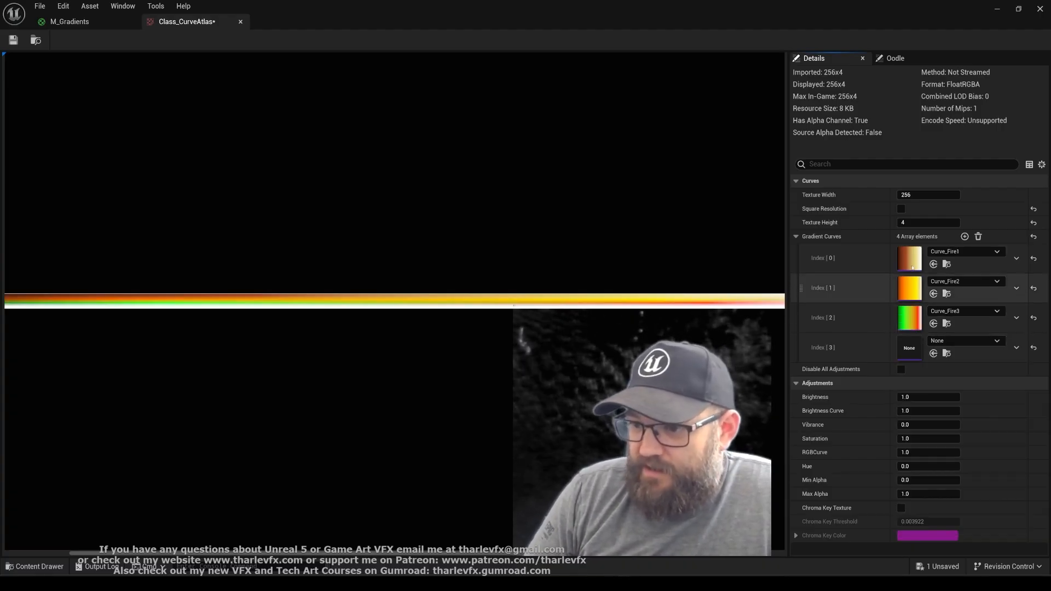
click(950, 342)
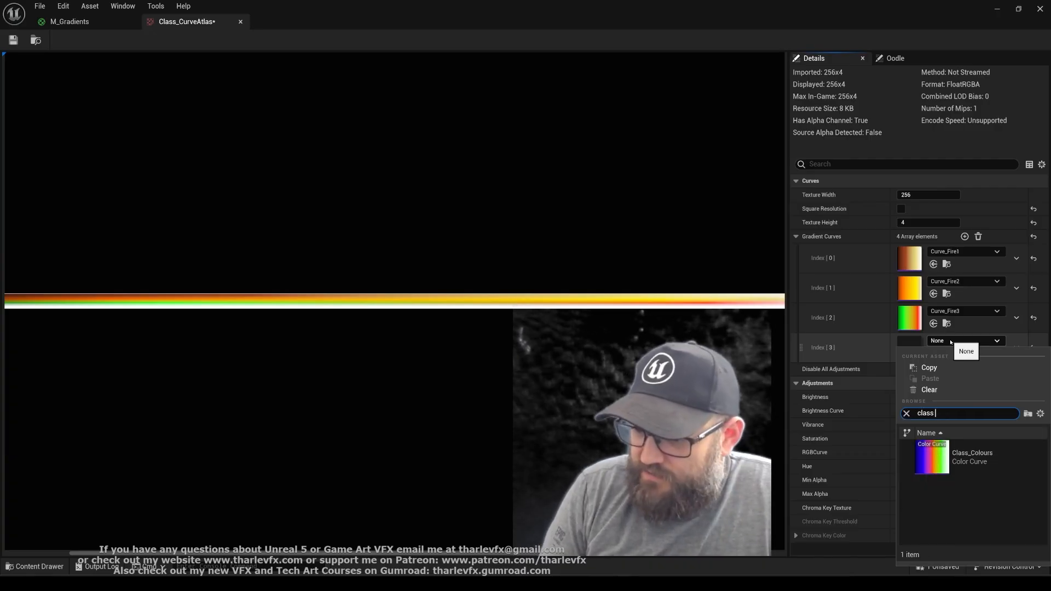
key(Return)
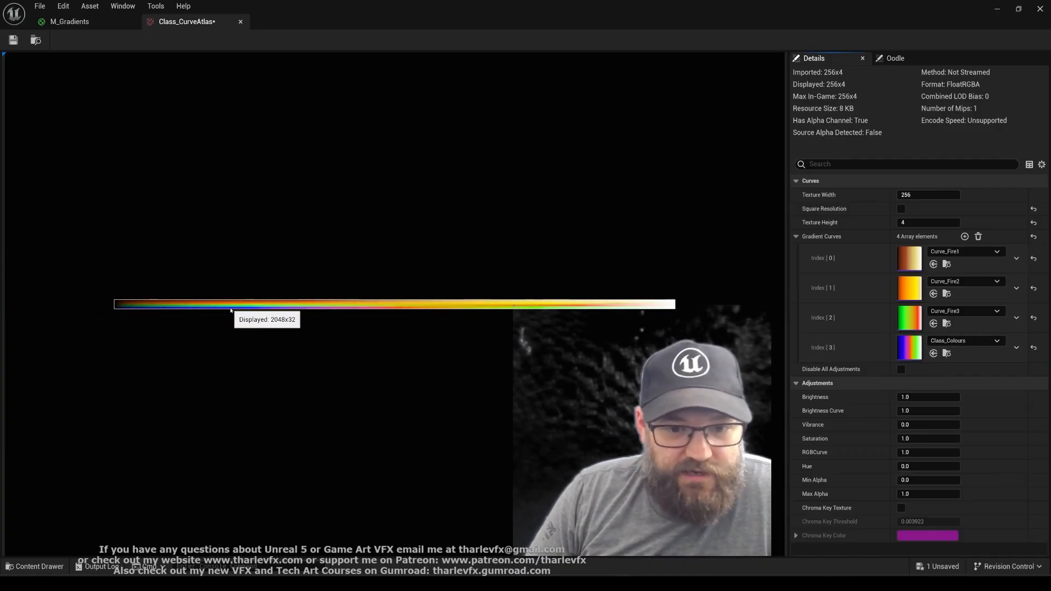
Save Class_CurveAtlas and close its editor to return to the M_Gradients material graph
scroll(231, 309, up, 1)
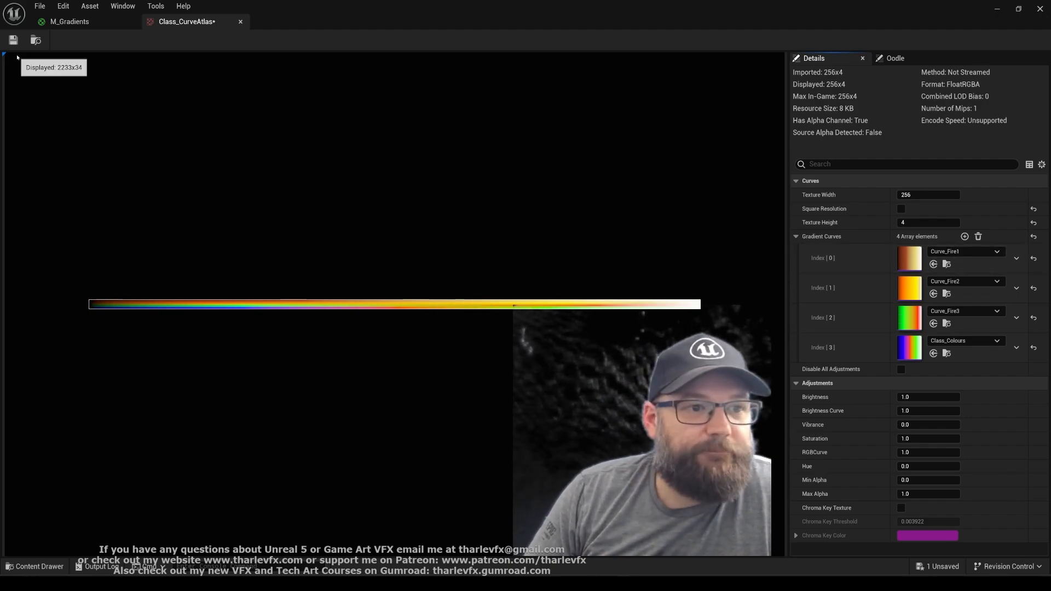
middle_click(206, 17)
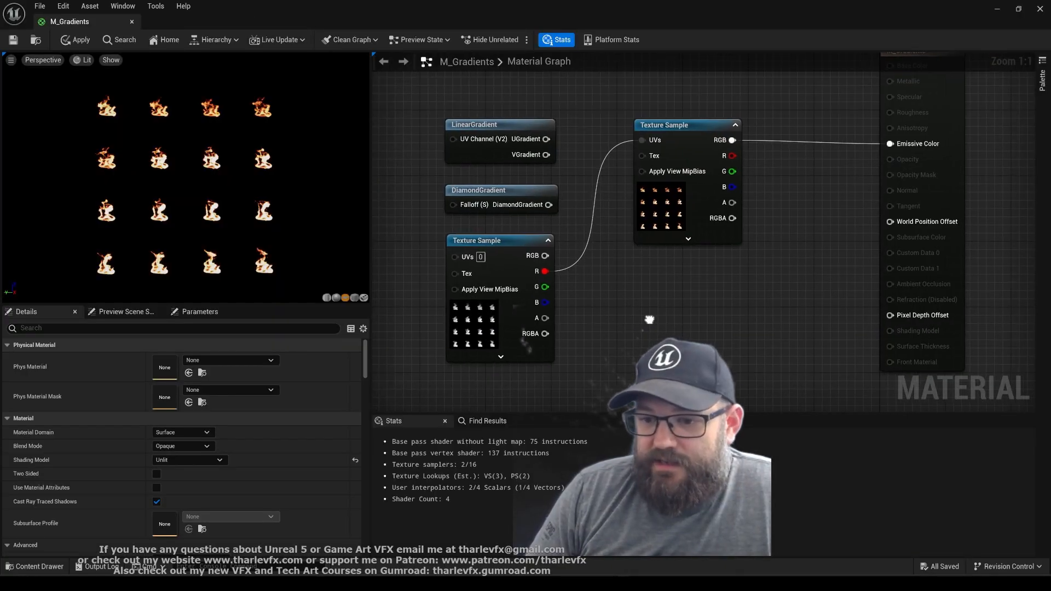
Add a CurveAtlasRowParameter node named ColourCurves below the Texture Sample that feeds Emissive Color
right_drag(768, 199, 730, 191)
right_click(635, 283)
text(curve)
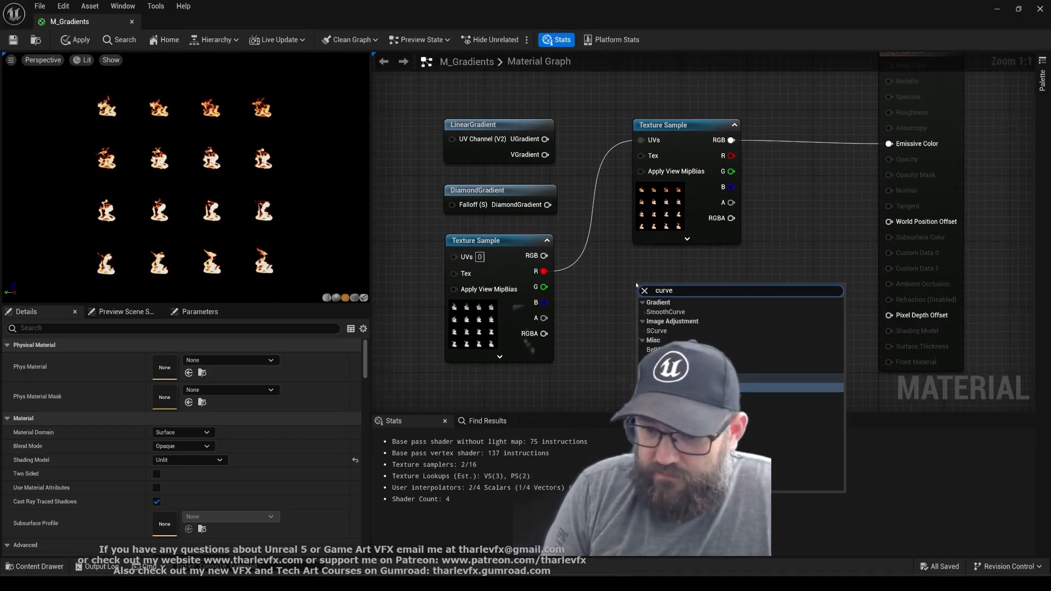
key(Return)
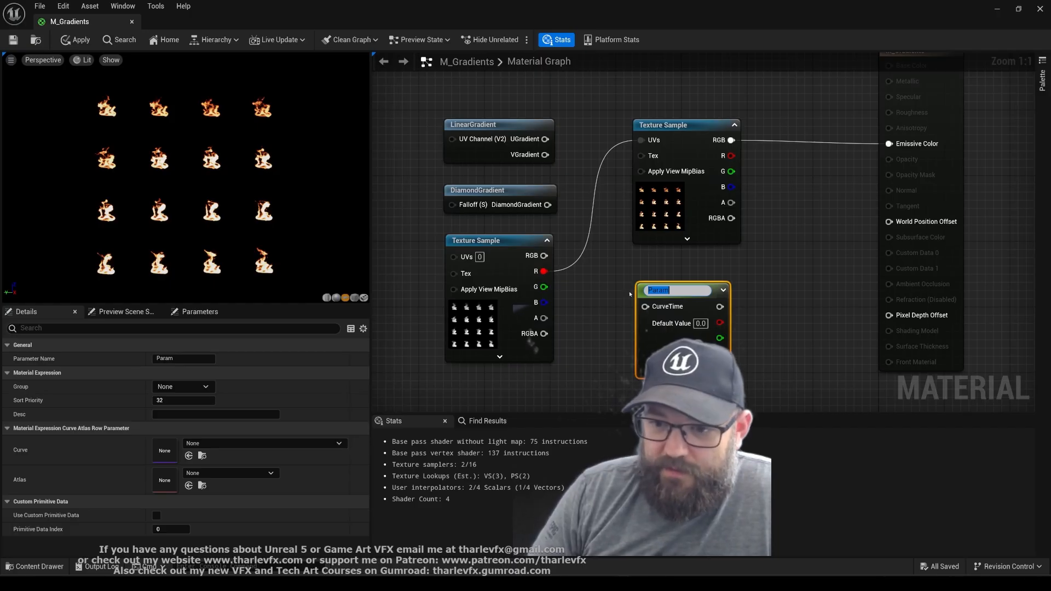
text(ColourF)
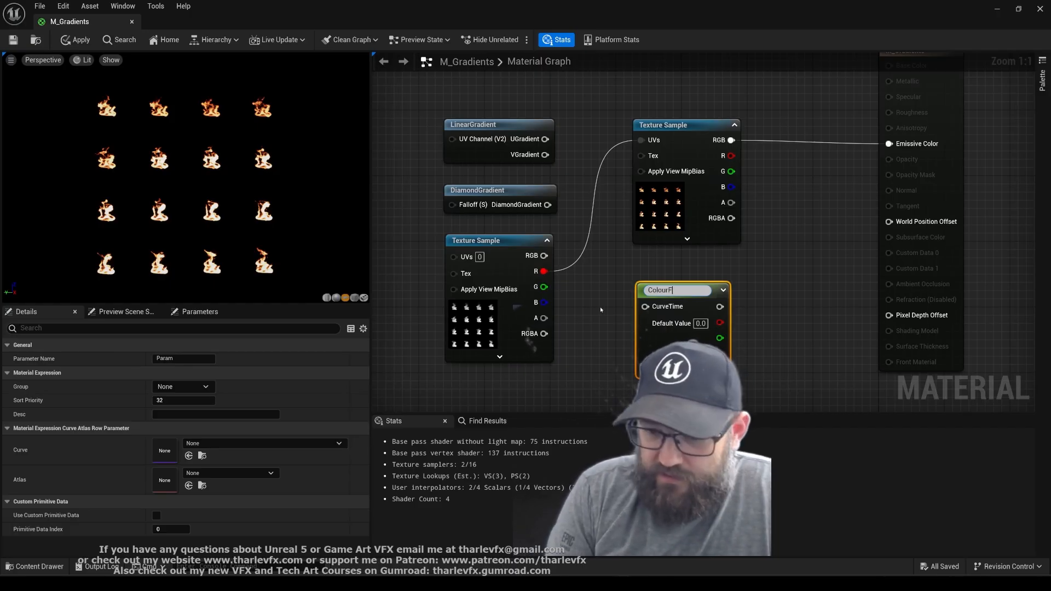
key(BackSpace)
text(Curves)
key(Return)
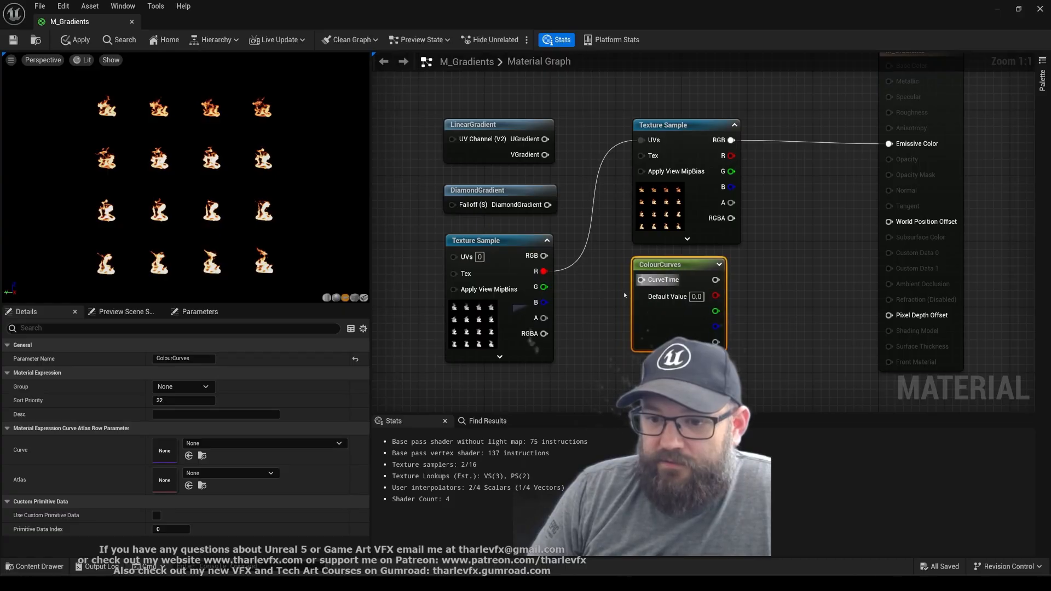
Set the ColourCurves node's atlas to Class_CurveAtlas and its curve to Class_Colours
click(264, 472)
click(257, 393)
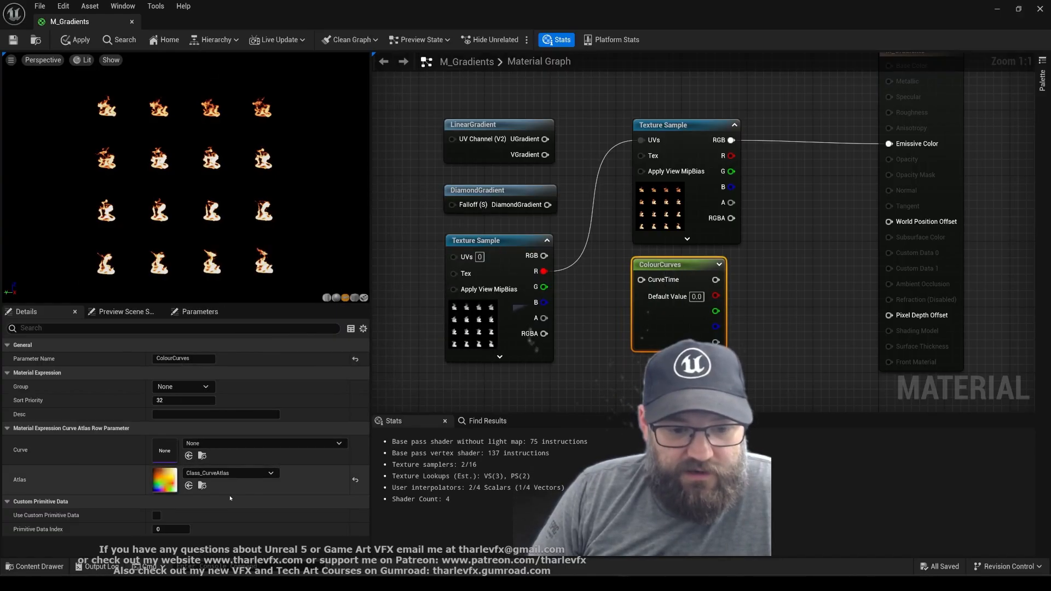
click(262, 442)
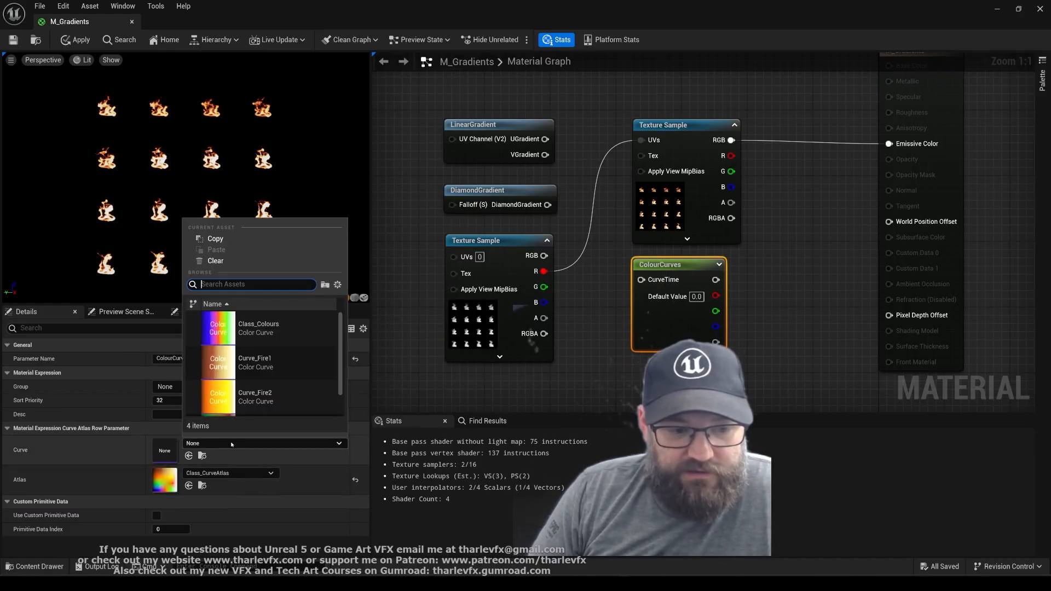
click(273, 325)
Connect the flipbook texture's R output to the ColourCurves CurveTime, and the ColourCurves output to Emissive Color
drag(544, 271, 641, 280)
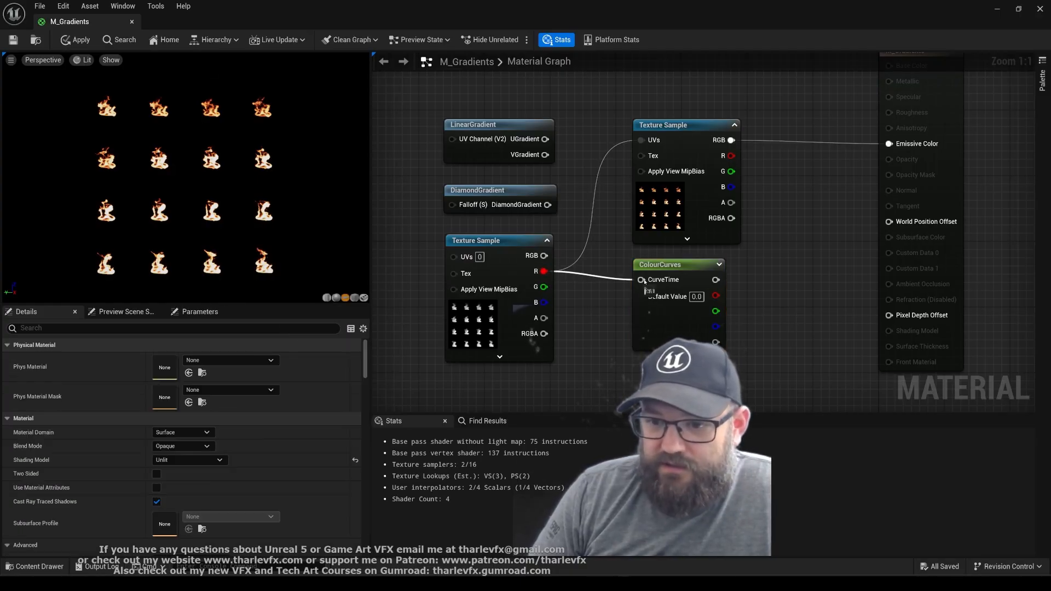
drag(715, 279, 889, 144)
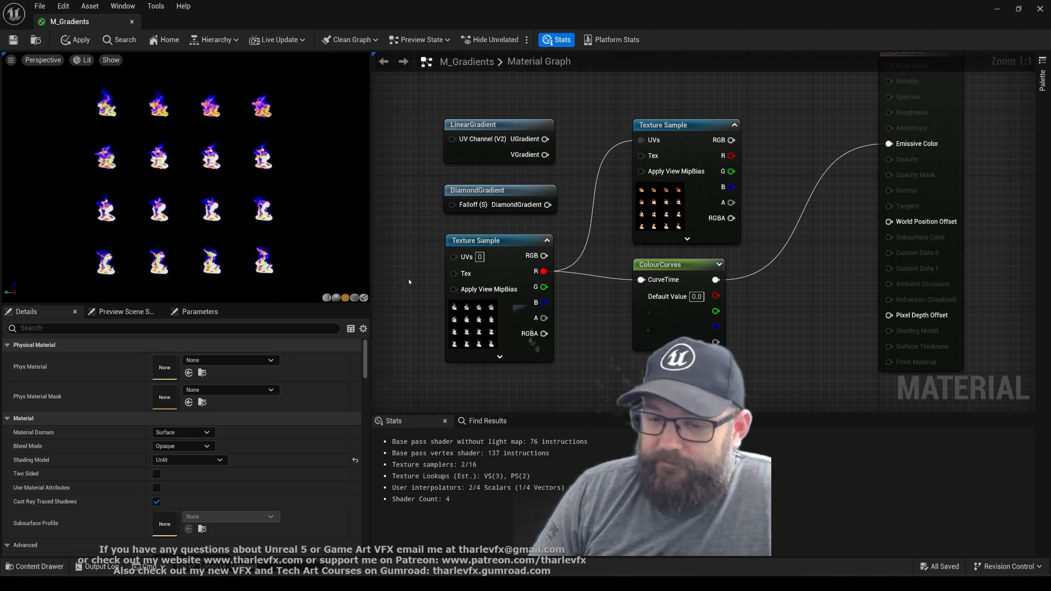
Try DiamondGradient and LinearGradient's UGradient as the ColourCurves CurveTime input, and finish with DiamondGradient connected
drag(567, 220, 547, 204)
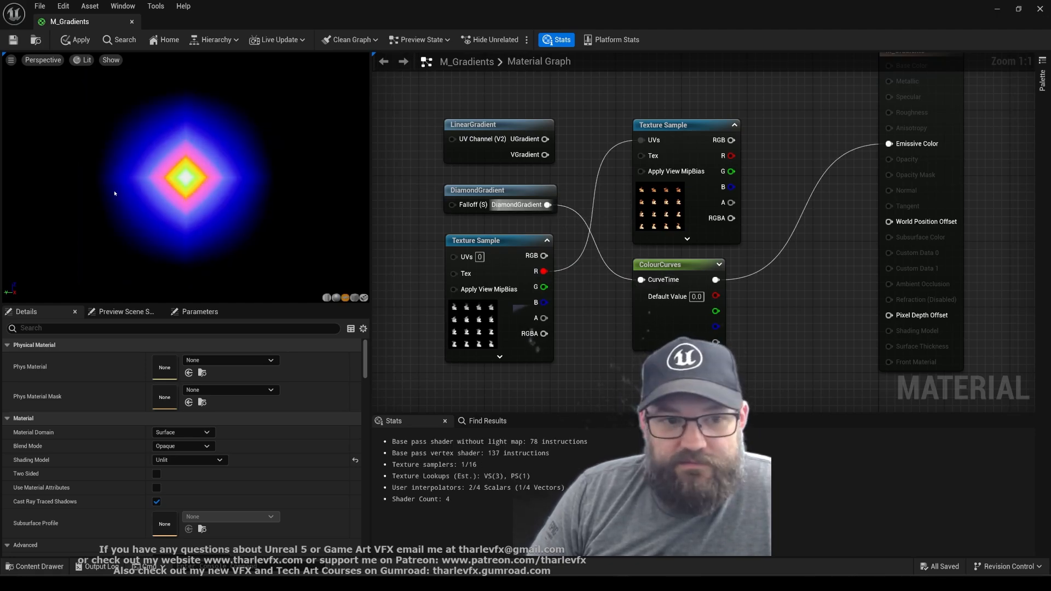
drag(641, 279, 545, 139)
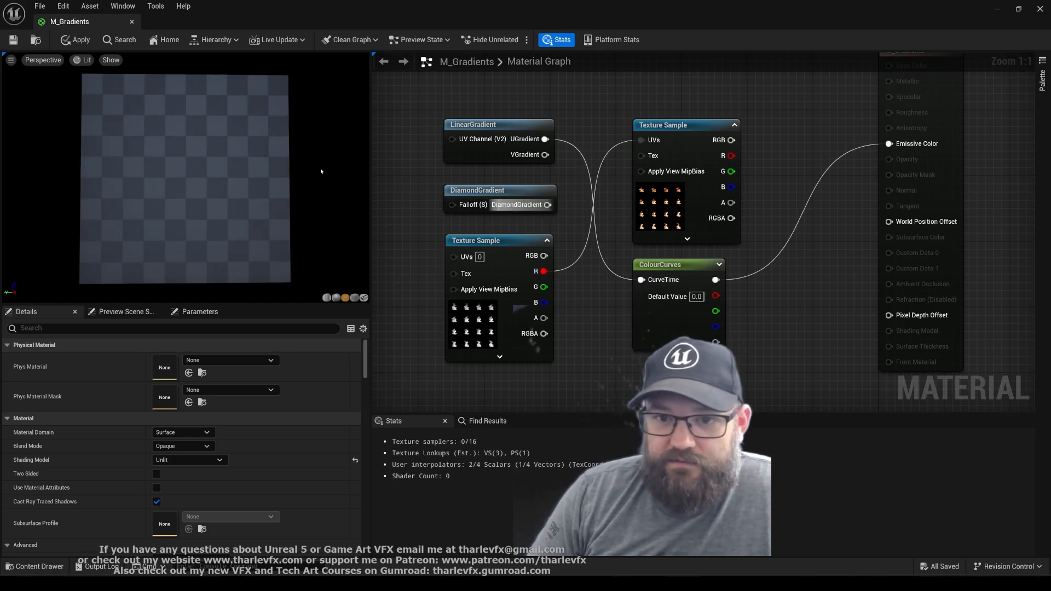
drag(641, 280, 547, 204)
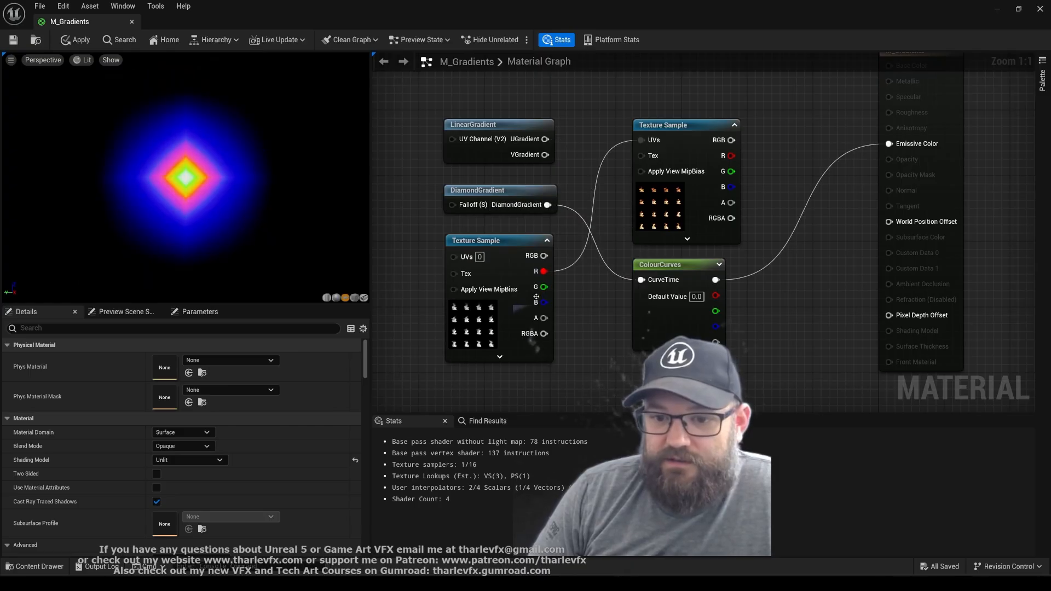
Connect the flipbook Texture Sample's R output to the CurveTime input of ColourCurves, replacing the DiamondGradient connection
drag(543, 271, 671, 280)
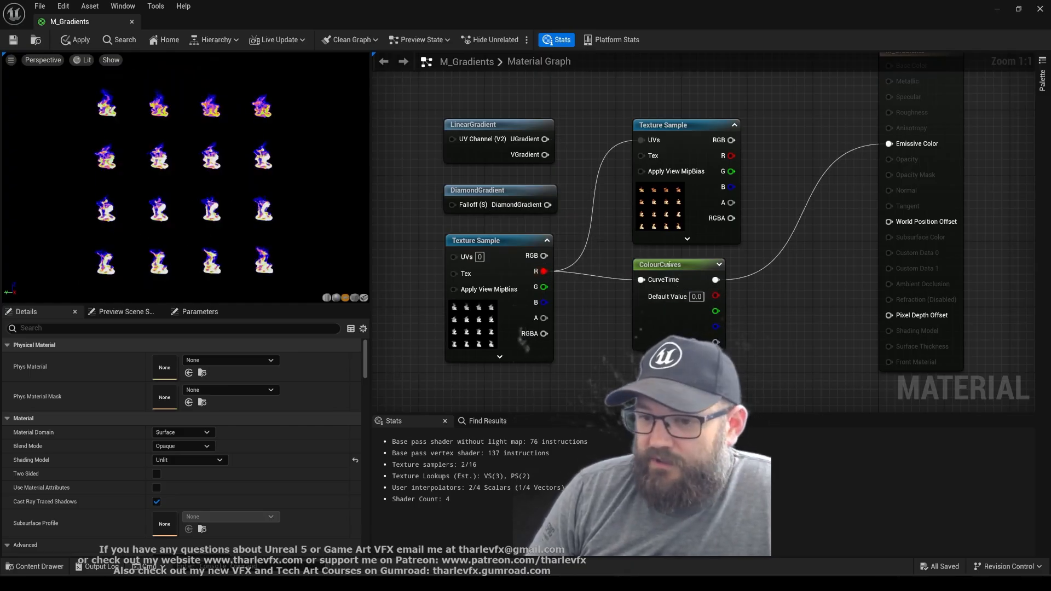
right_drag(738, 365, 786, 356)
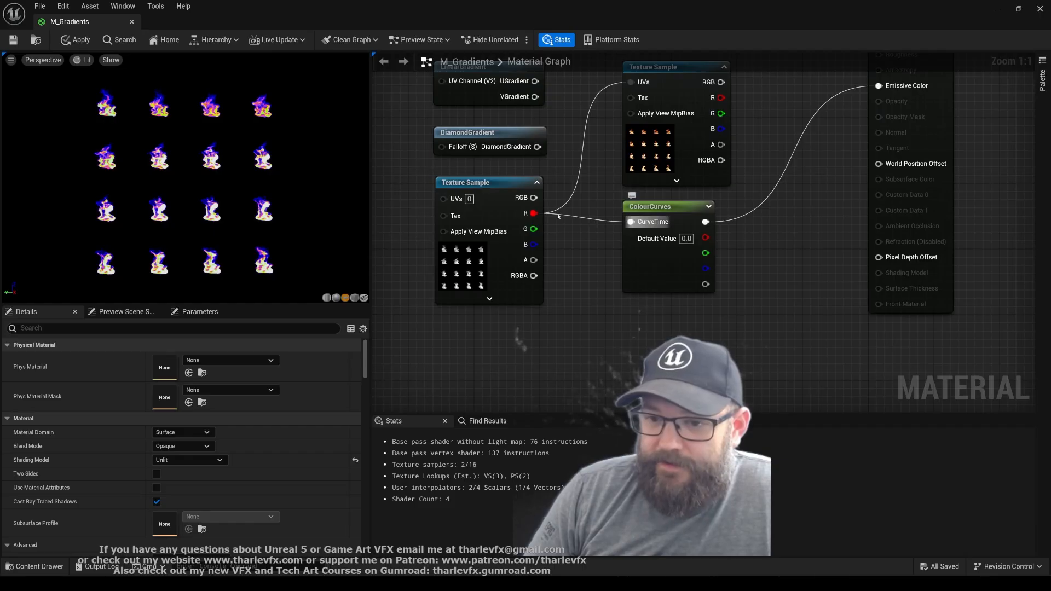
Try Curve_Fire1, Curve_Fire2 and Curve_Fire3 as the ColourCurves node's curve, and finish with Class_Colours selected
click(642, 263)
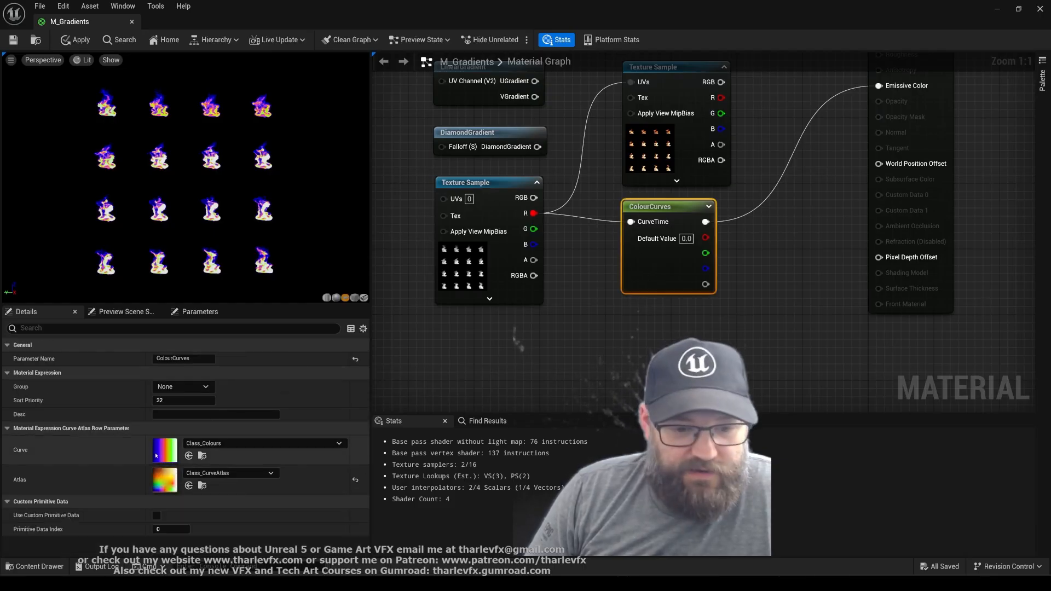
click(234, 444)
click(280, 363)
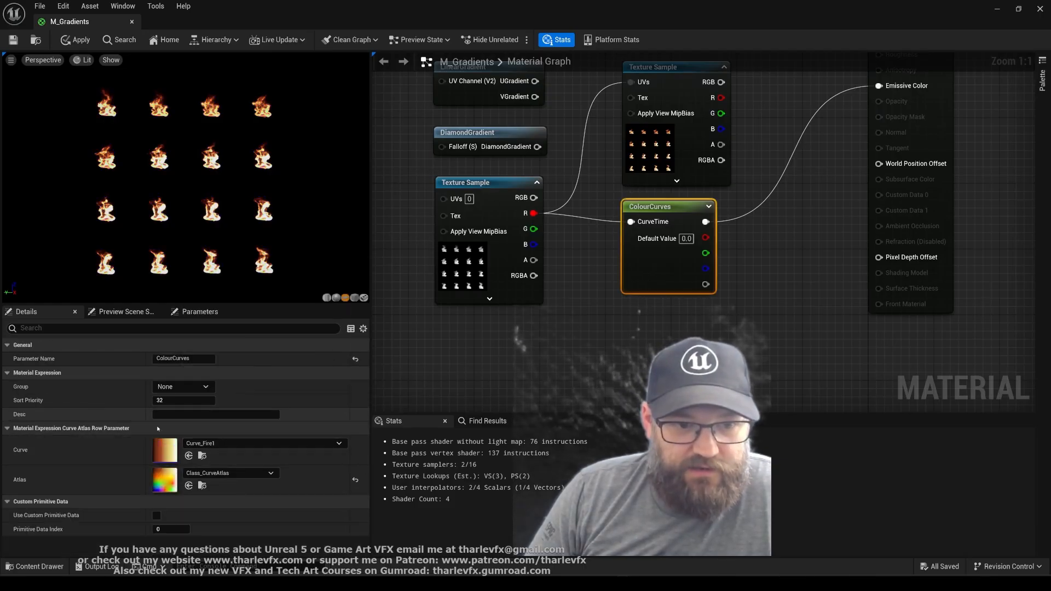
click(235, 444)
click(257, 396)
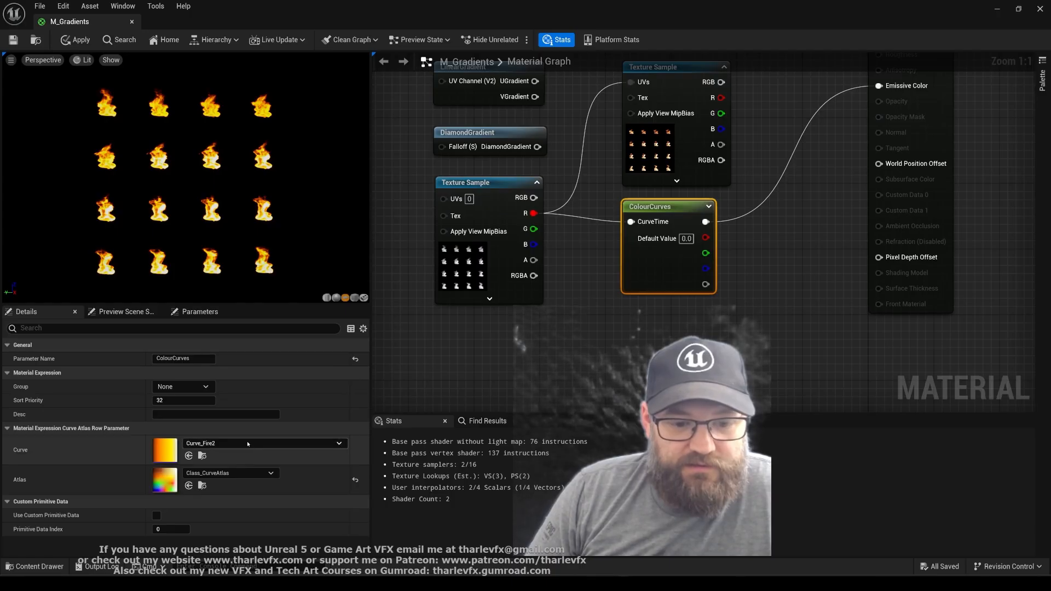
click(257, 444)
click(277, 397)
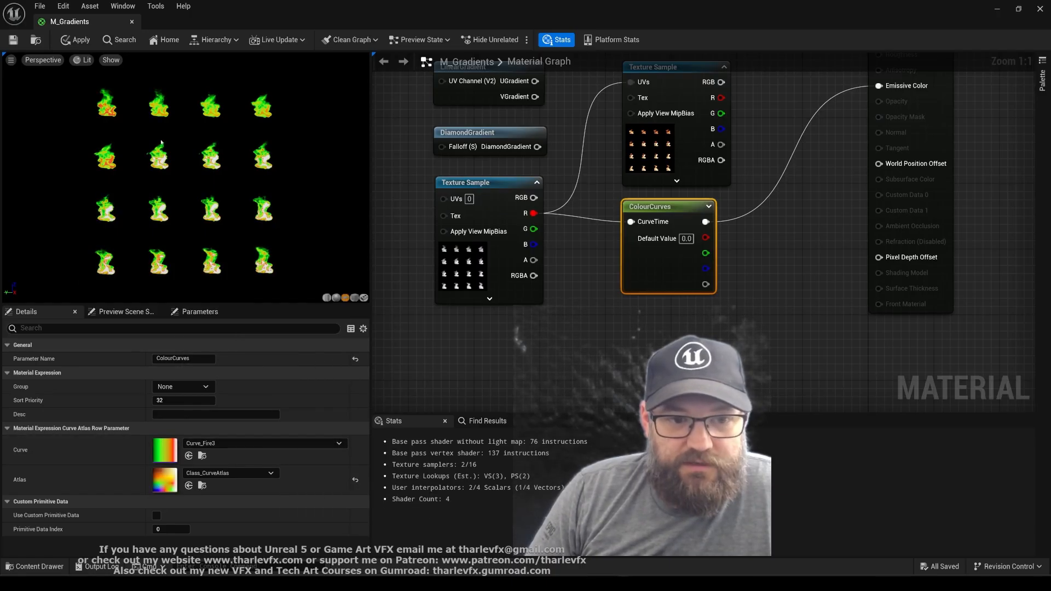
click(224, 443)
click(257, 329)
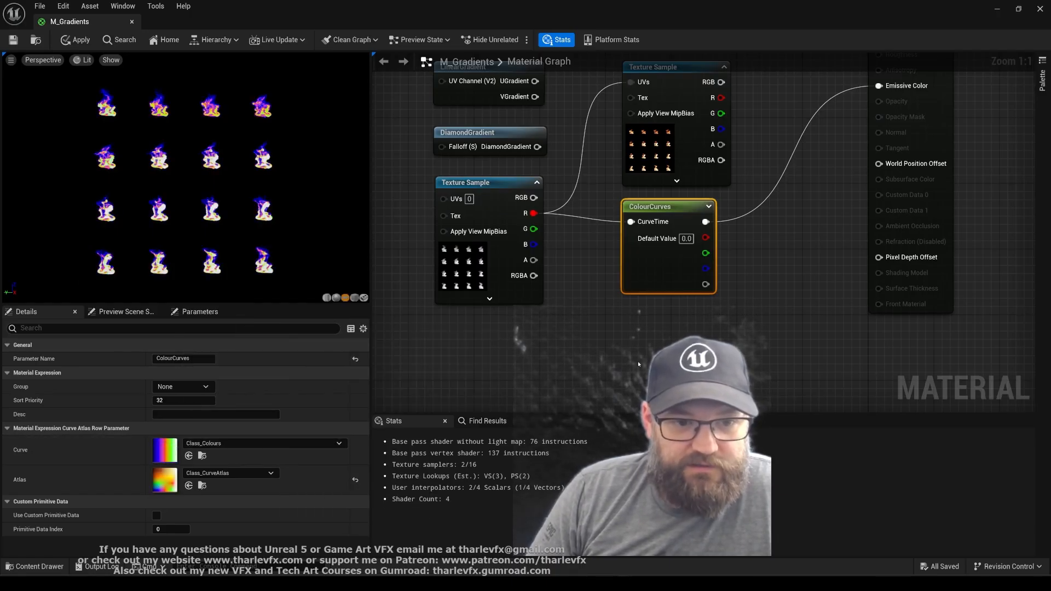
Save the M_Gradients material and close its editor
right_drag(581, 331, 589, 372)
click(602, 308)
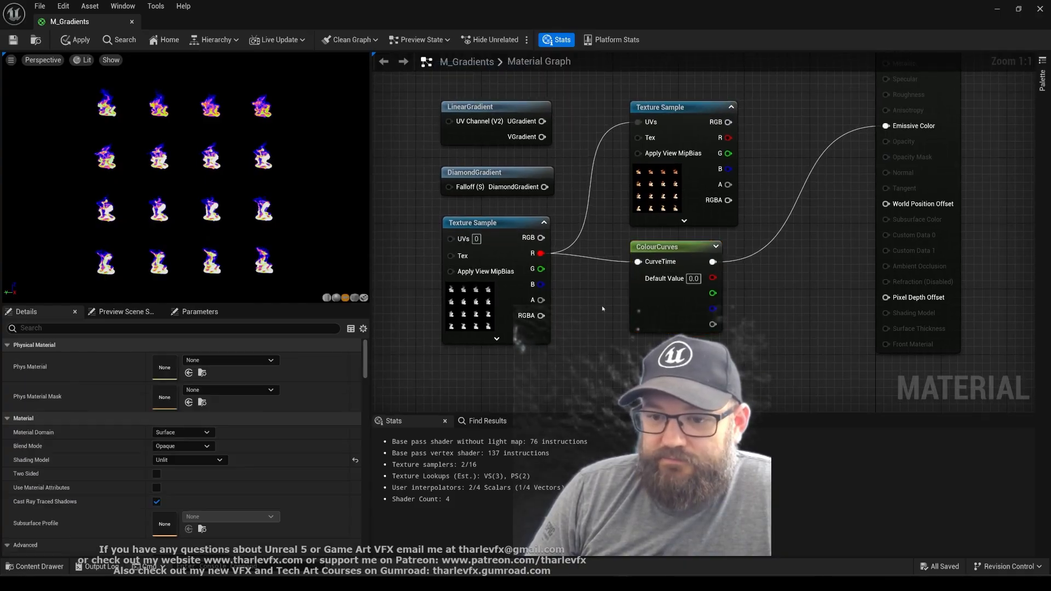
click(13, 40)
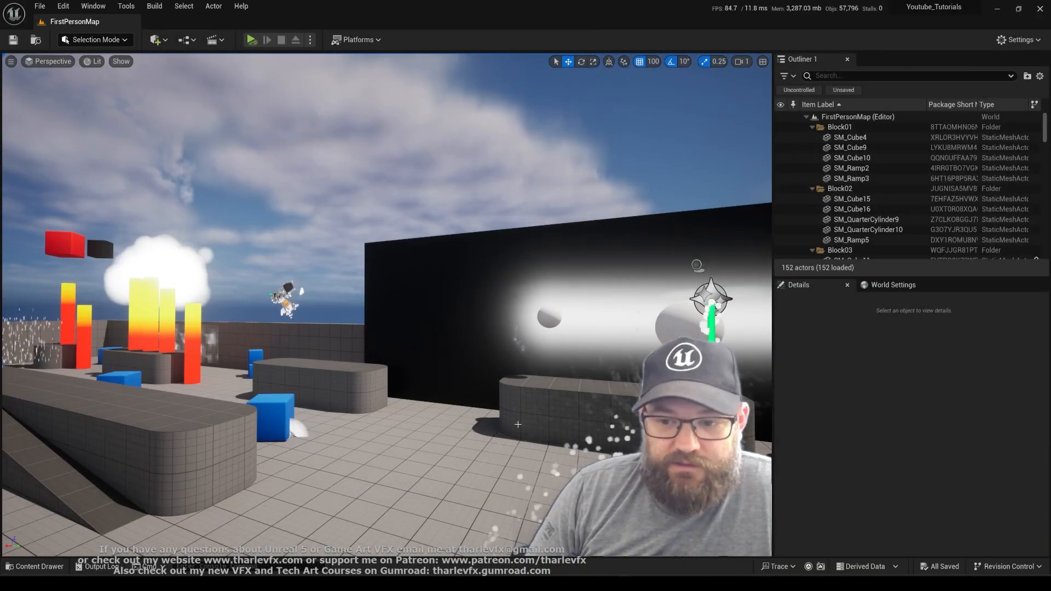
Open M_Gradients_Inst, enable its ColourCurves override and try Curve_Fire1 and Curve_Fire2, finishing with Class_Colours
key(ctrl+space)
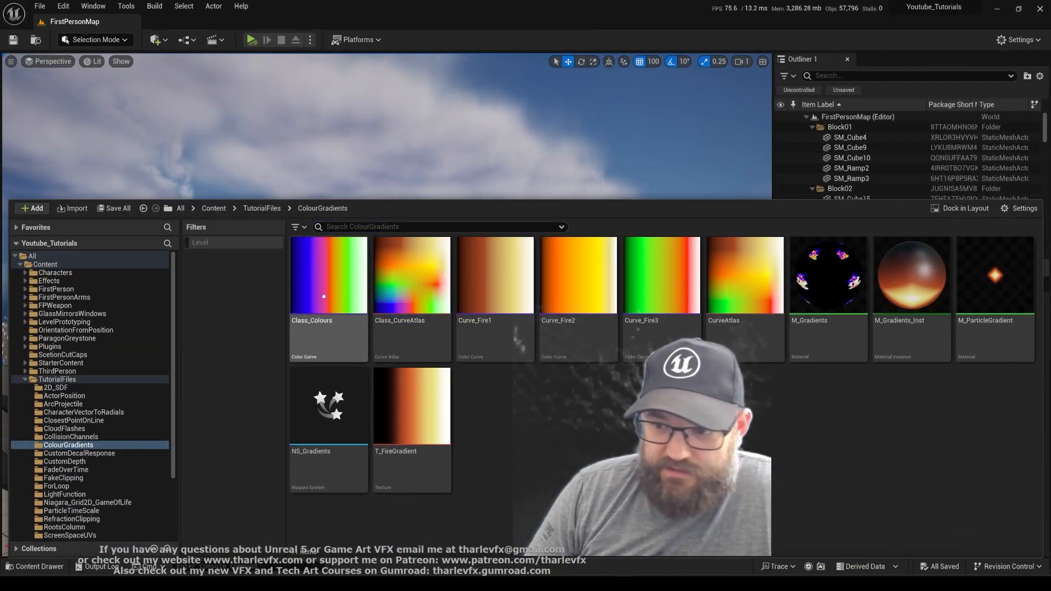
double_click(904, 270)
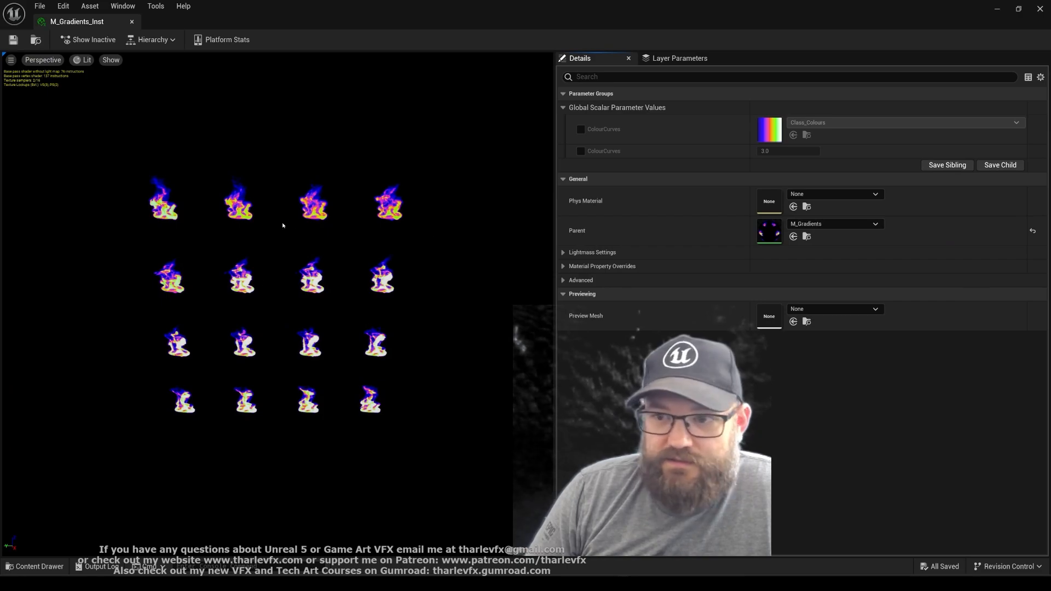
click(580, 129)
click(903, 122)
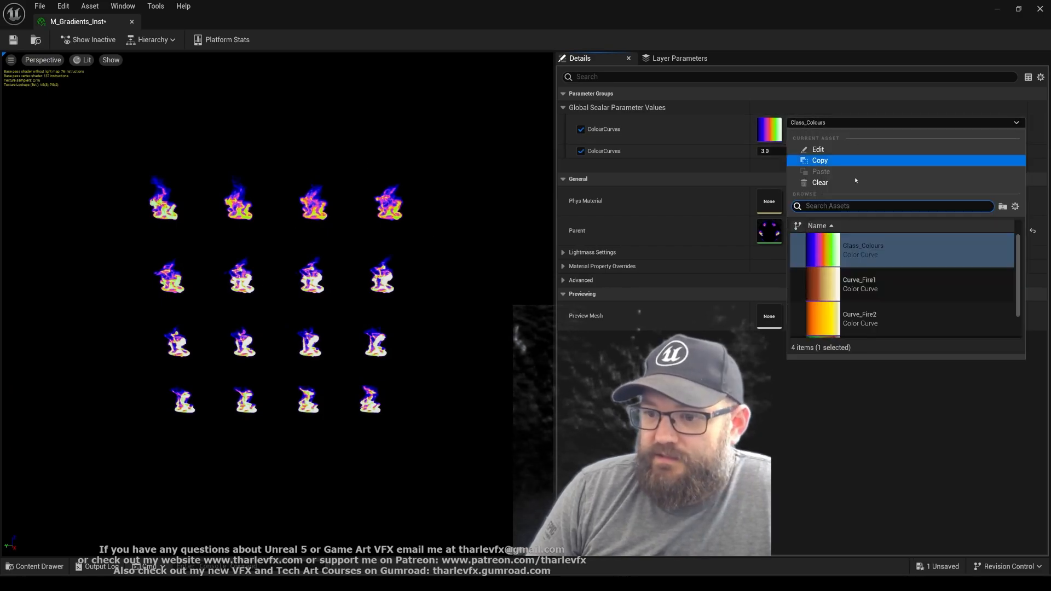
click(874, 285)
click(875, 123)
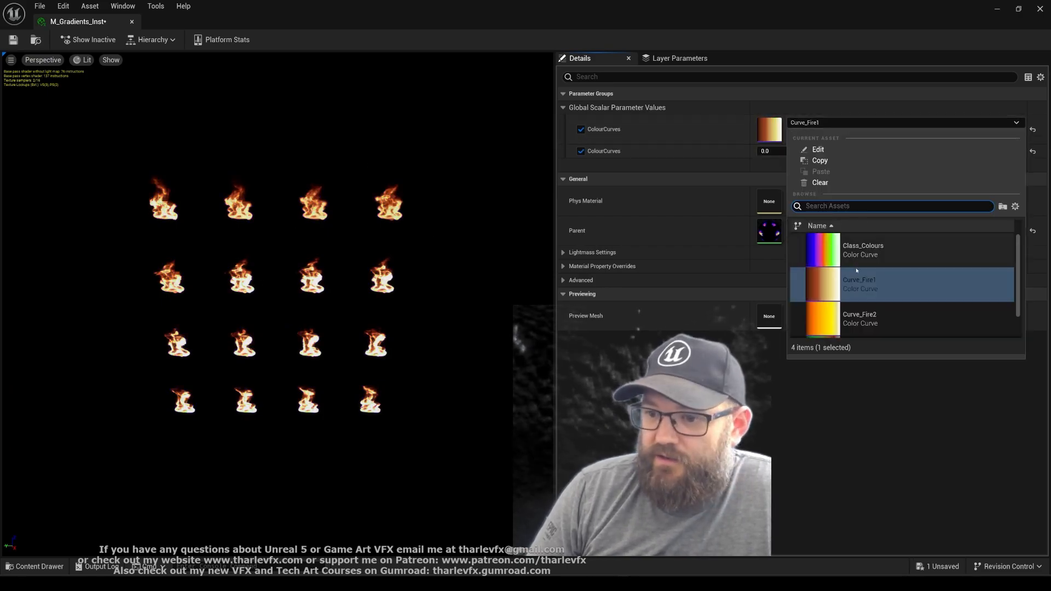
click(854, 320)
click(831, 124)
click(876, 245)
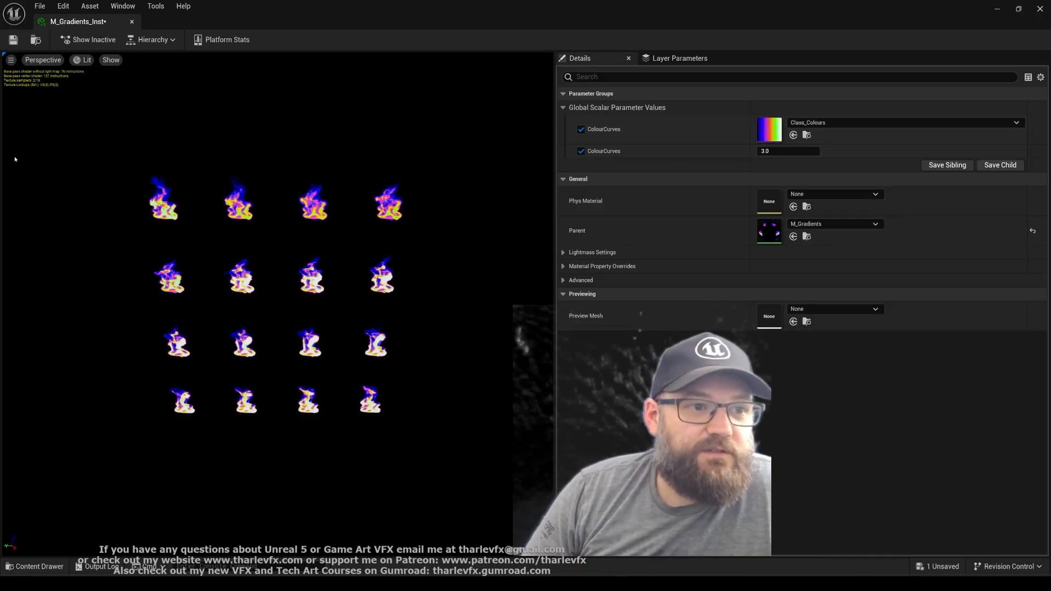
Save the M_Gradients_Inst material instance and close its editor to return to the level
click(13, 39)
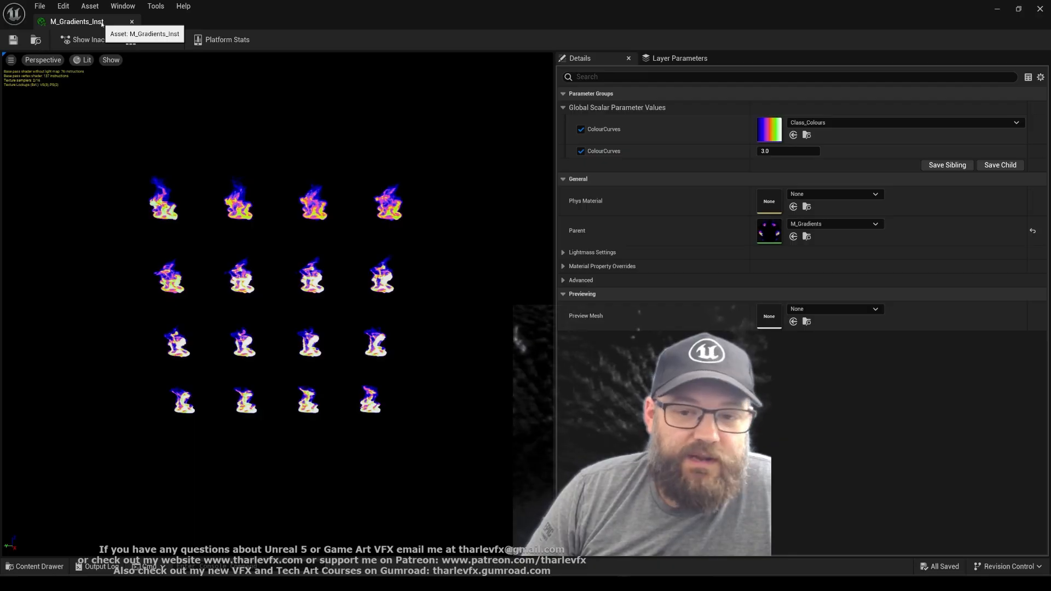
click(131, 22)
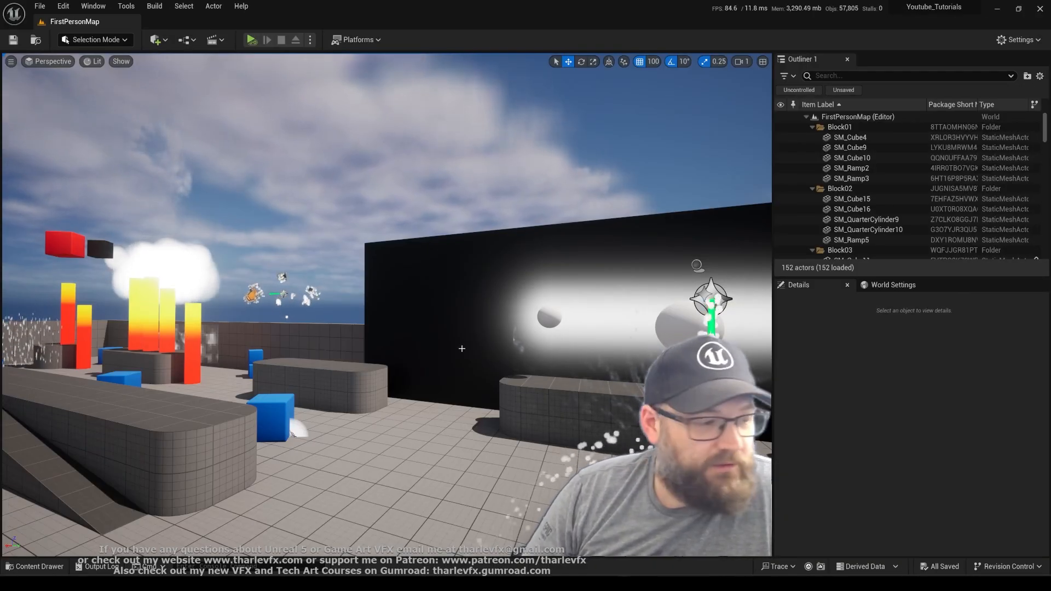
right_drag(485, 354, 485, 354)
key(s)
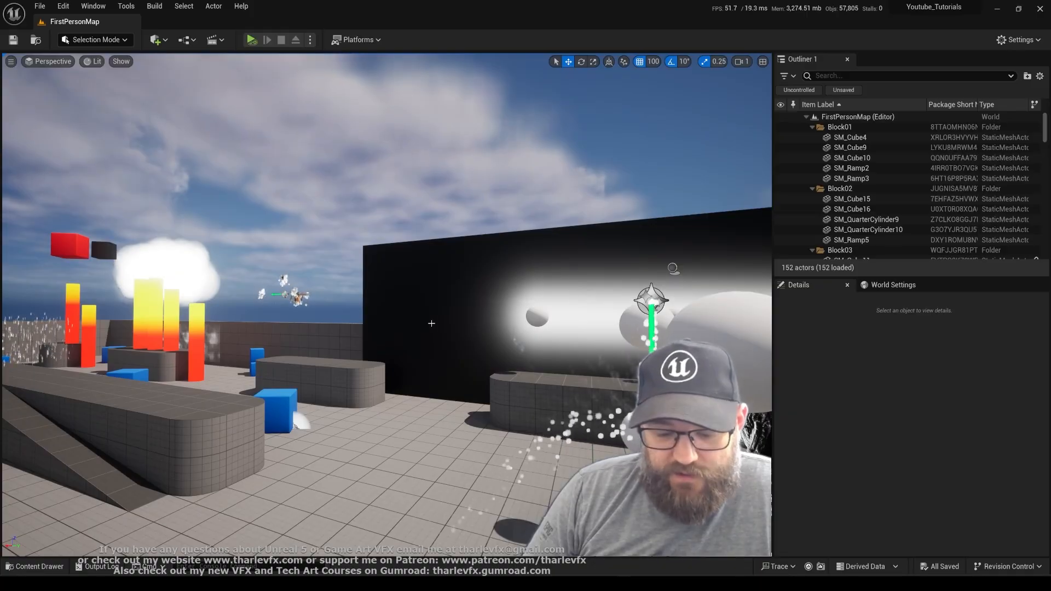
Create a Niagara system from the Fountain emitter template in the ColourGradients folder, name it Class_Examples and open it
key(ctrl+space)
right_click(532, 434)
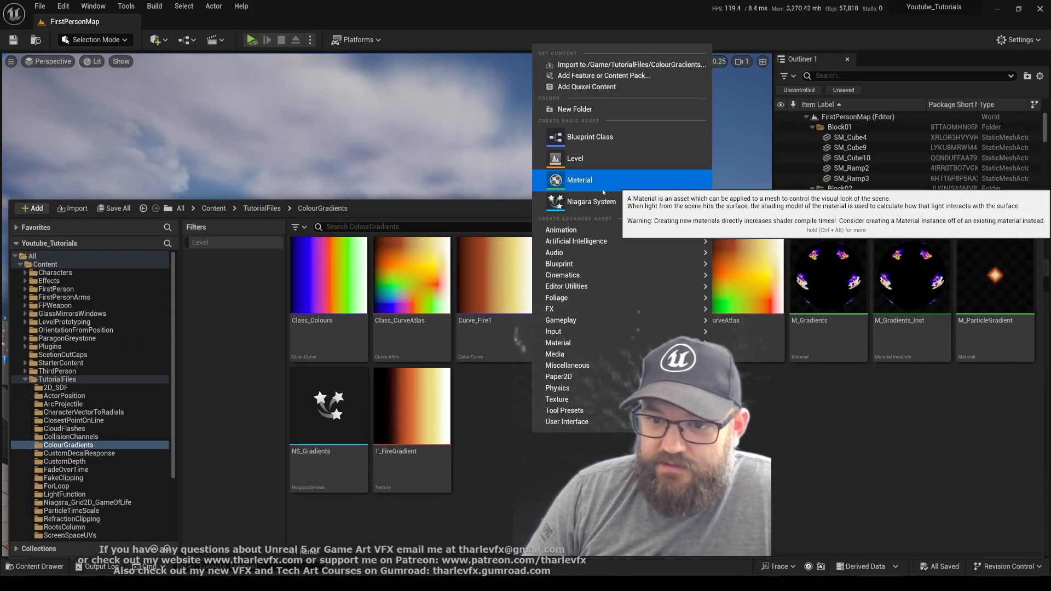
click(564, 181)
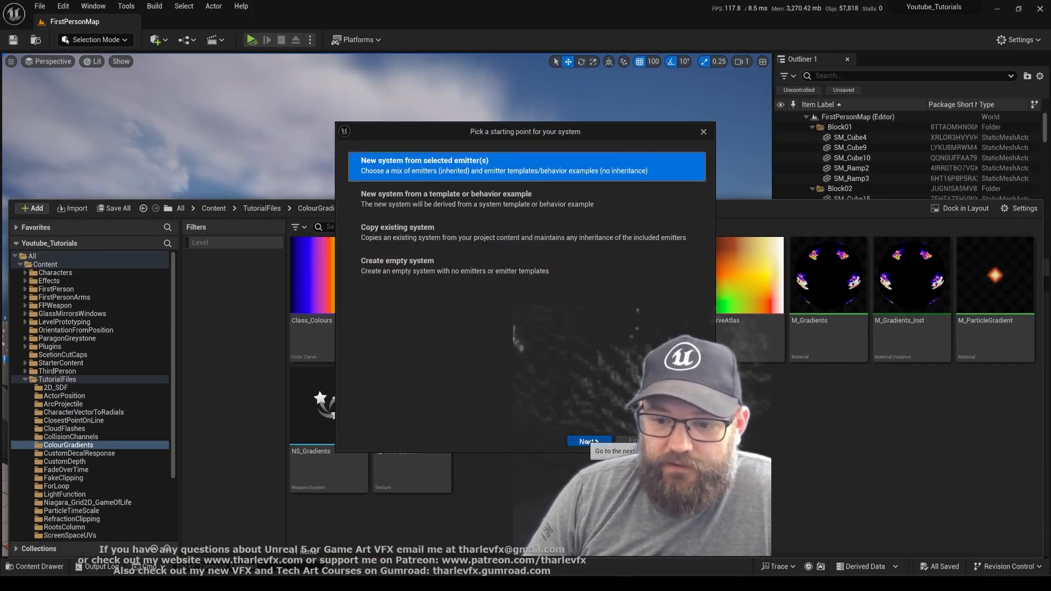
click(589, 442)
scroll(504, 381, down, 5)
click(504, 381)
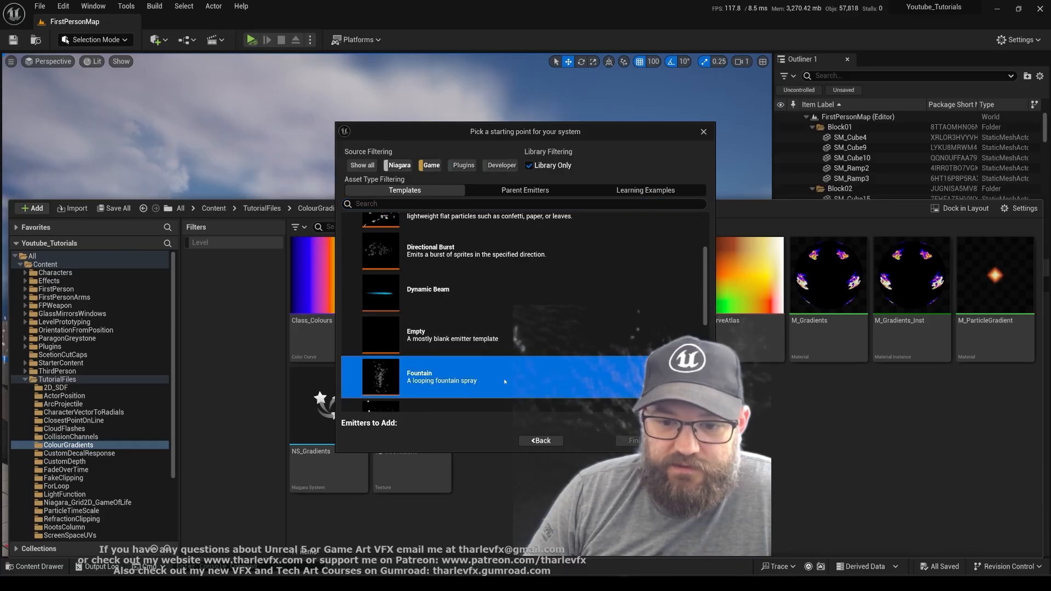
click(696, 423)
click(637, 441)
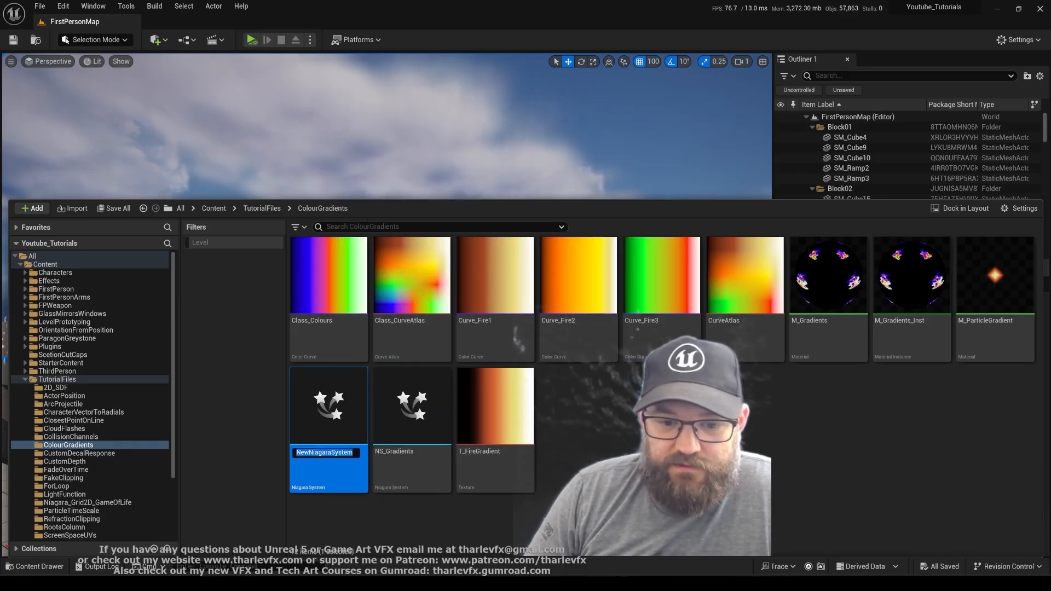
text(Class_Examp)
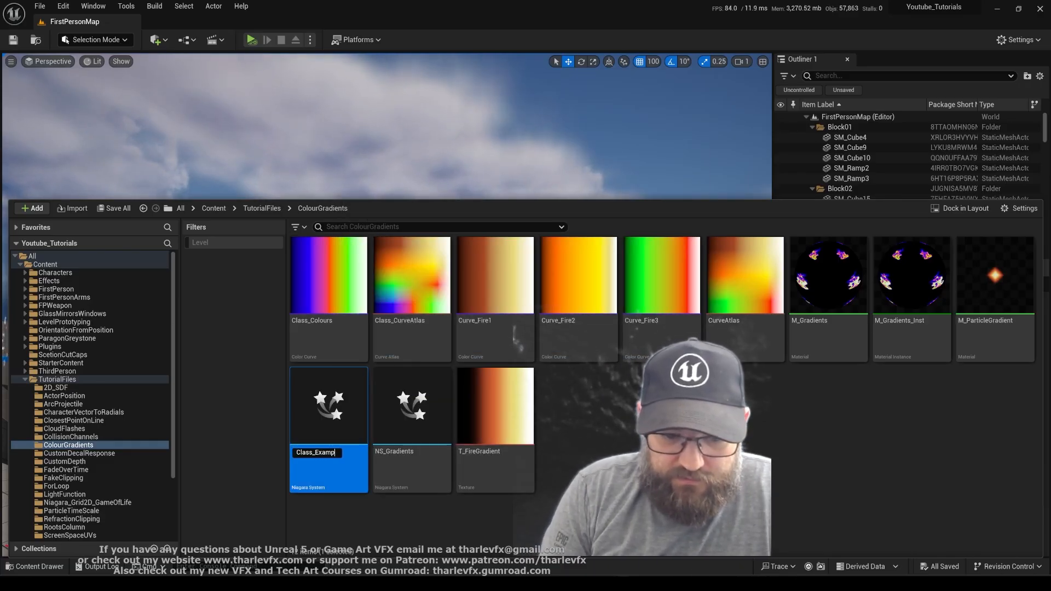
text(les)
key(Return)
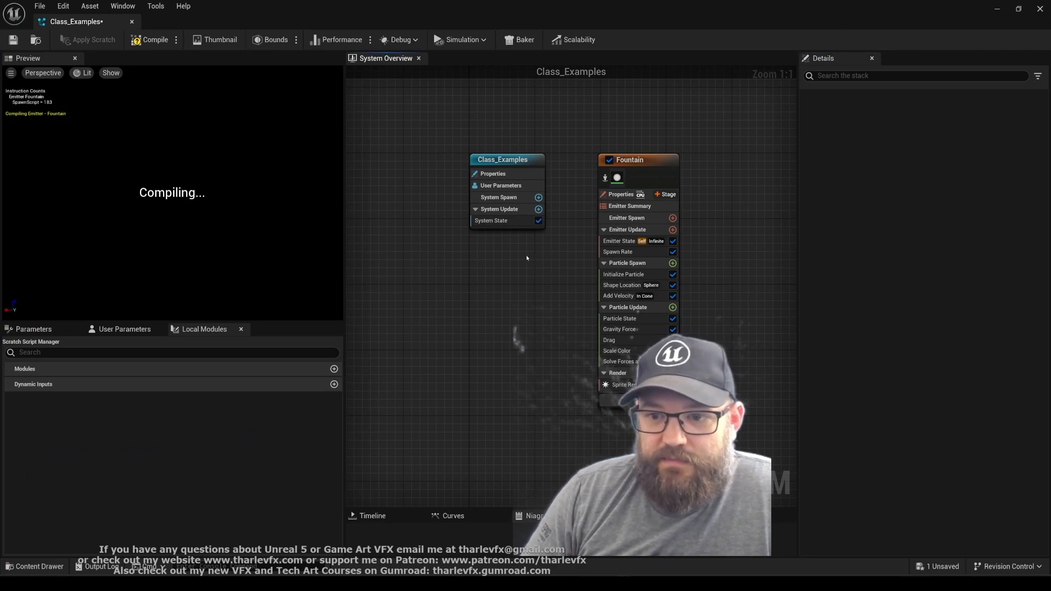
Set the Color in the Fountain emitter's Initialize Particle module to pure red, with G and B at 0.0
drag(232, 232, 221, 230)
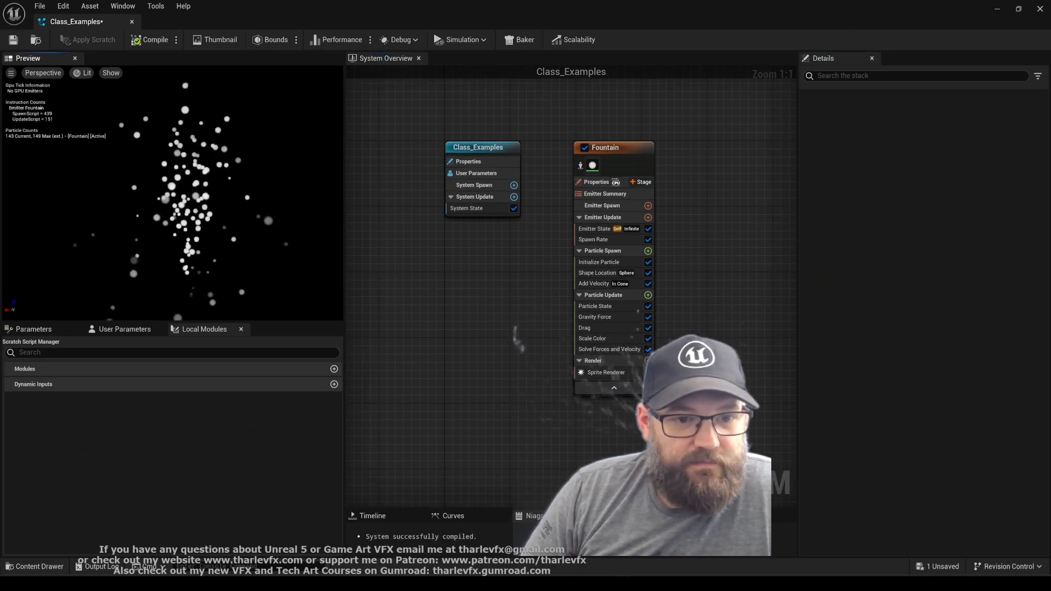
click(597, 262)
click(915, 341)
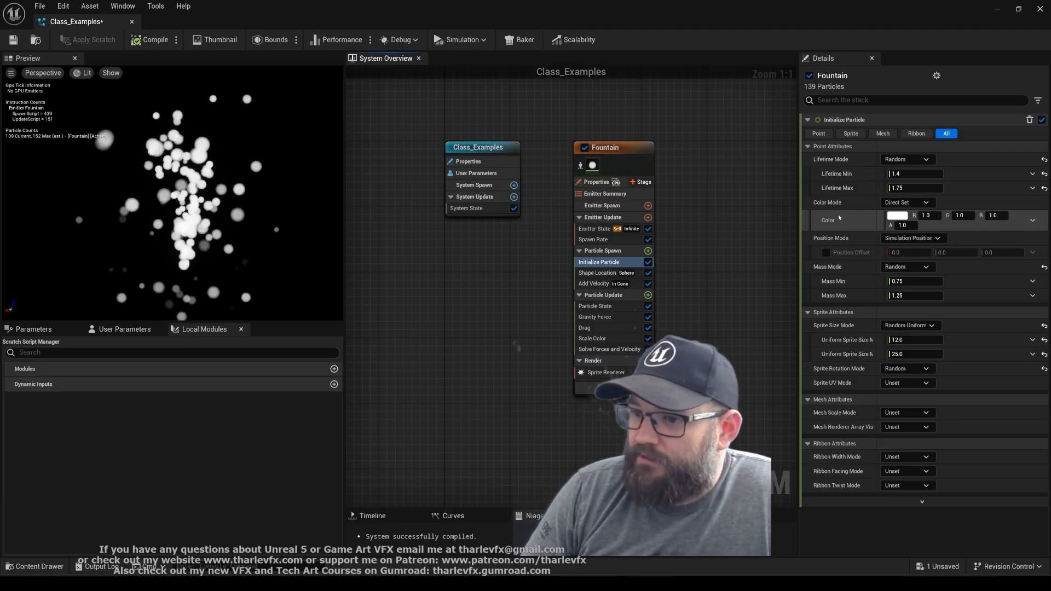
click(960, 216)
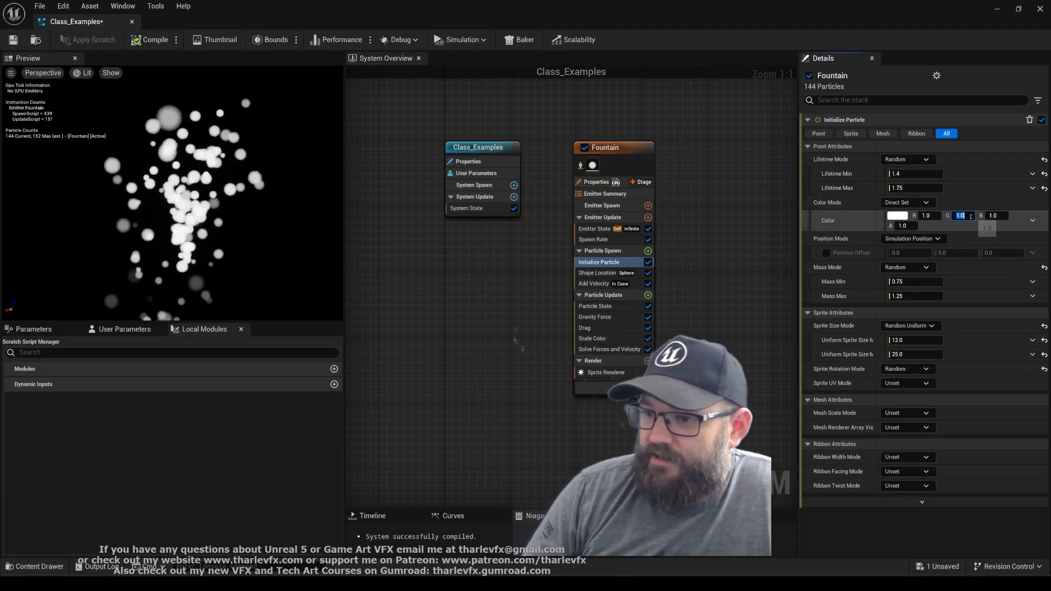
Switch Initialize Particle's Color to Color from Curve and add a red key, sRGB FF2D00, near the middle of the gradient
click(1032, 220)
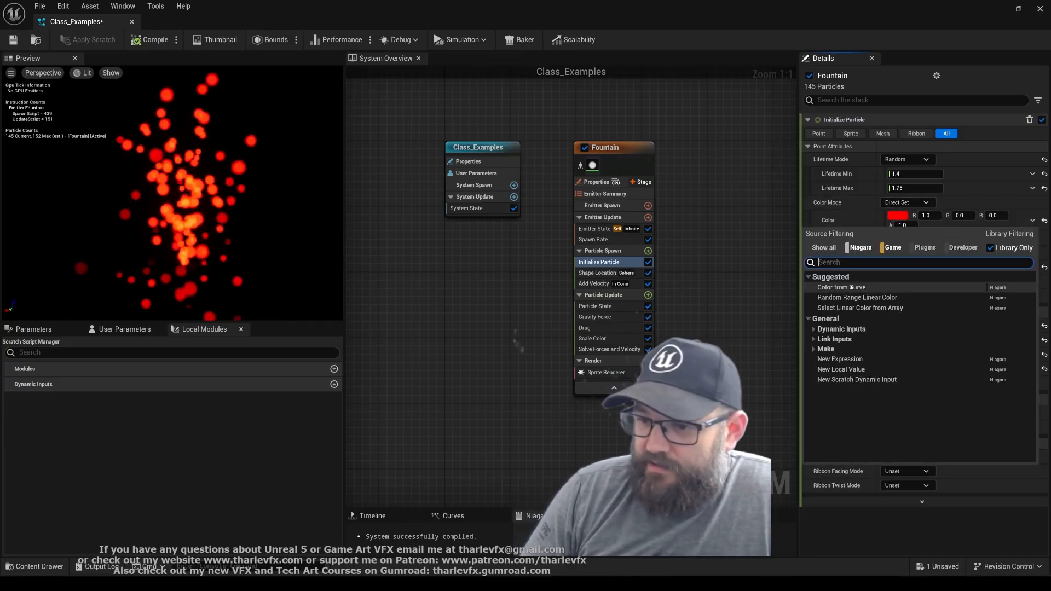
click(809, 286)
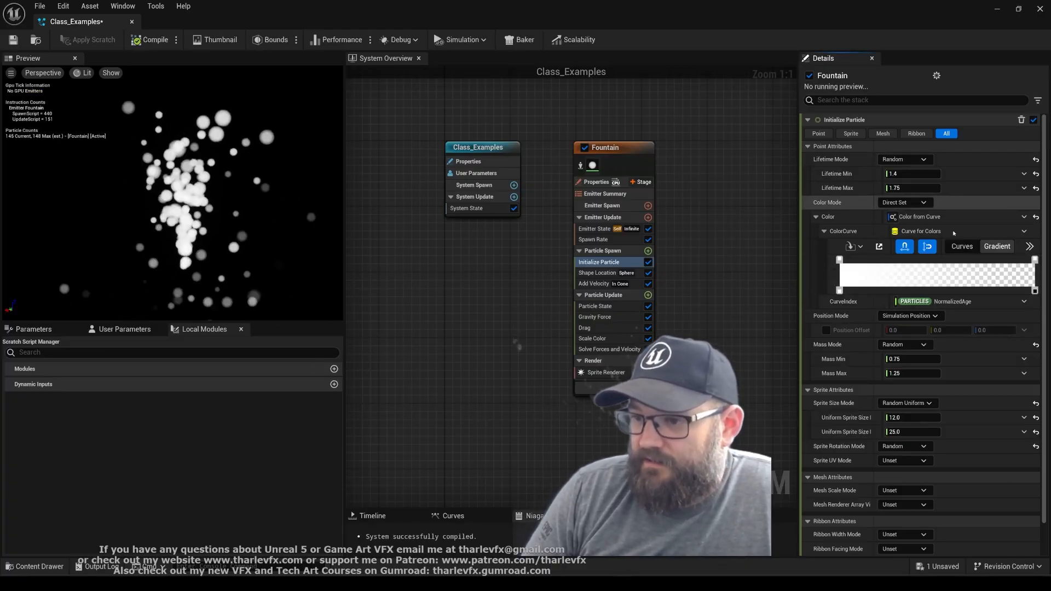
double_click(924, 260)
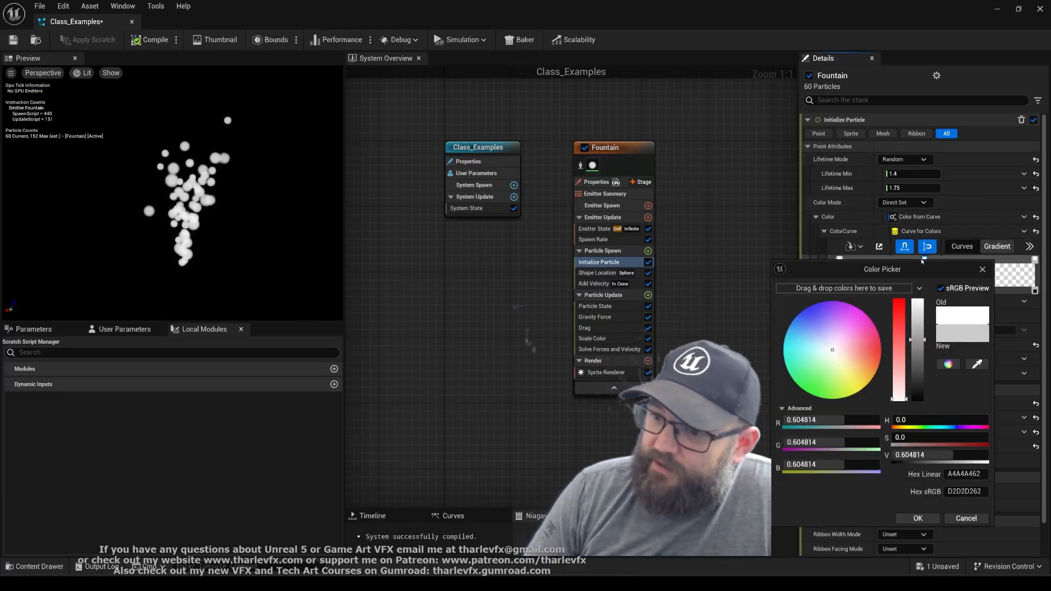
drag(832, 350, 881, 349)
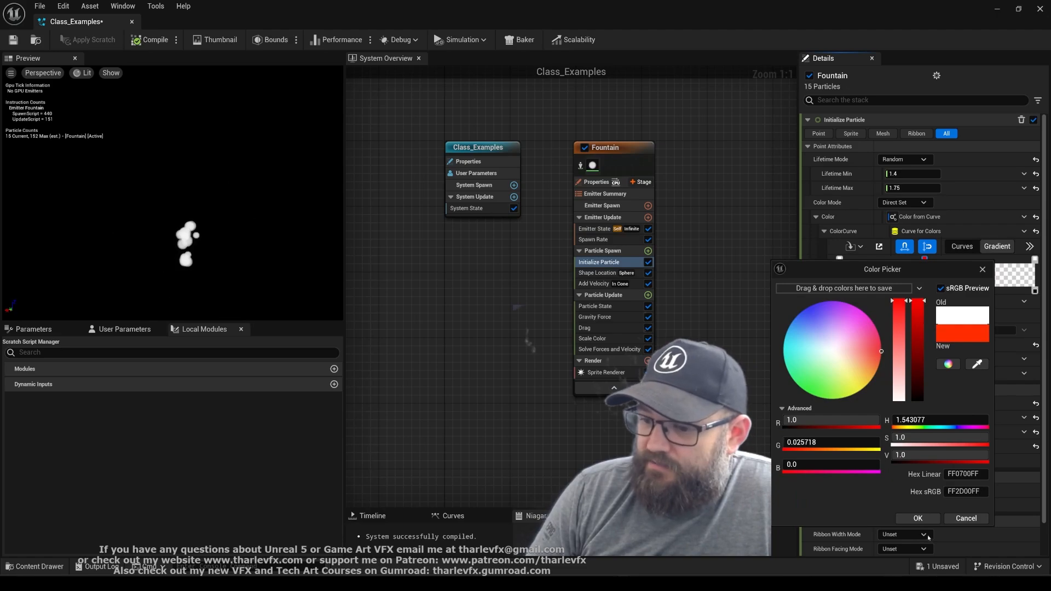
click(918, 518)
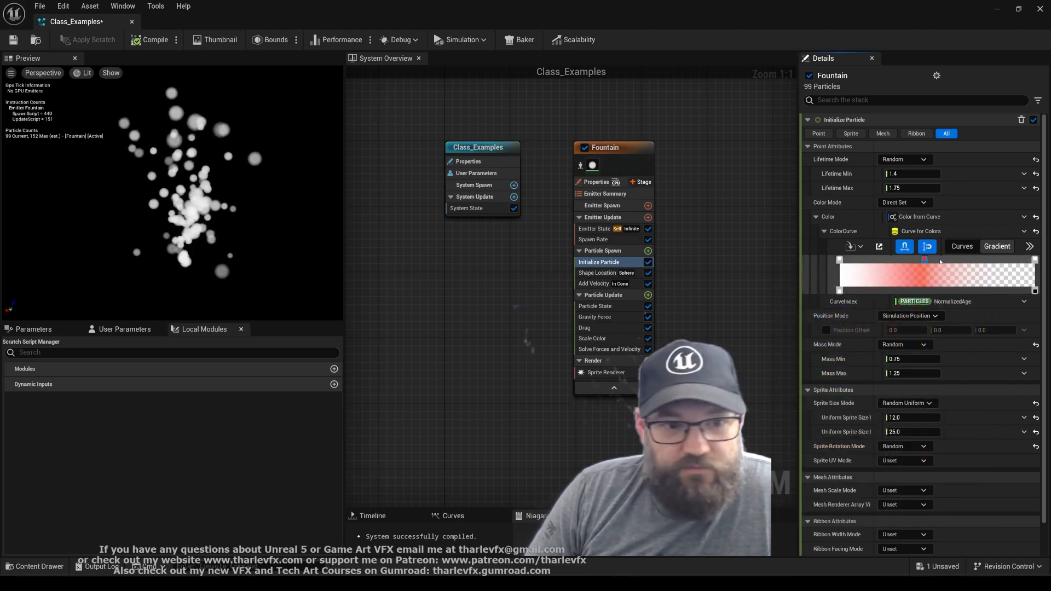
Colour the gradient's end key blue and place the red key slightly past the middle of the ColorCurve
click(1034, 259)
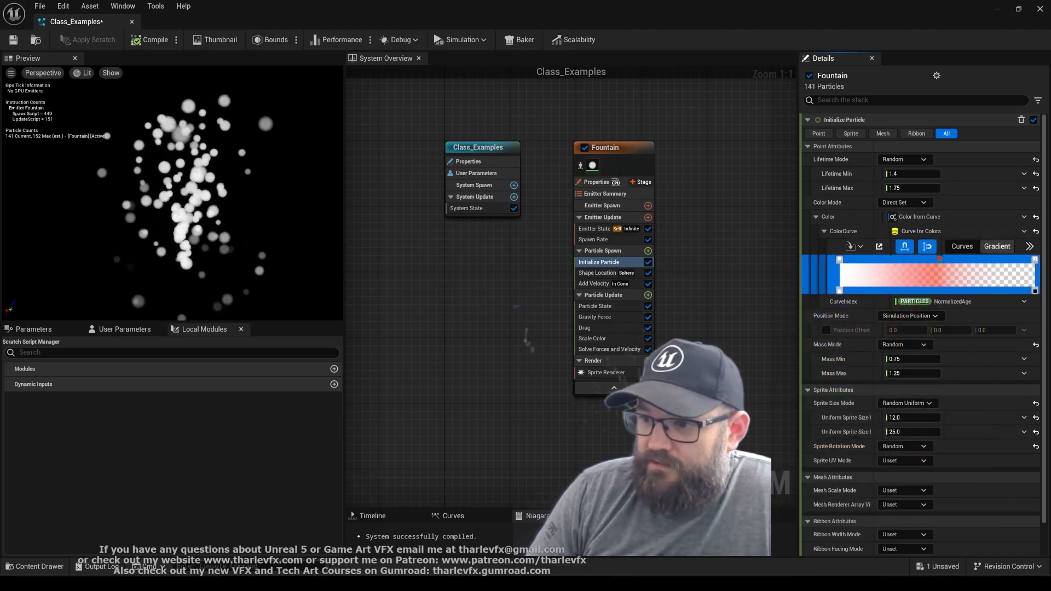
double_click(1034, 260)
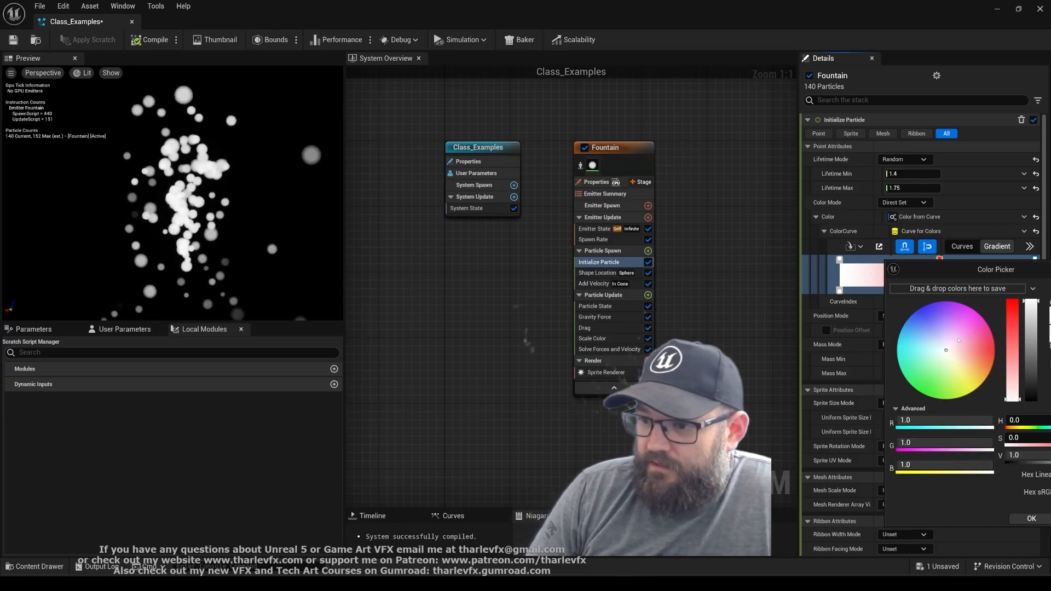
click(1020, 518)
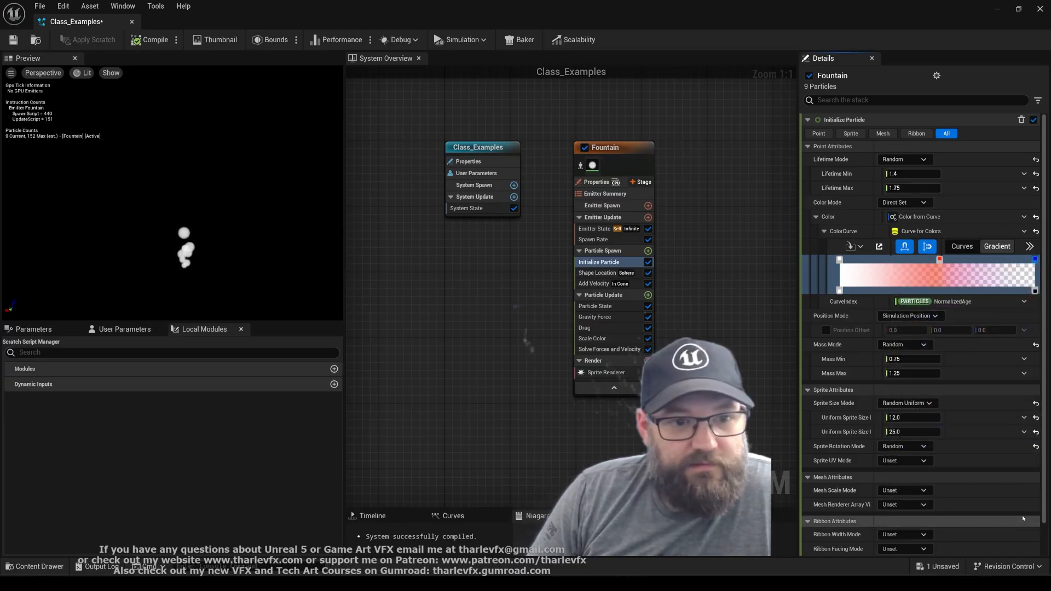
drag(964, 261, 952, 262)
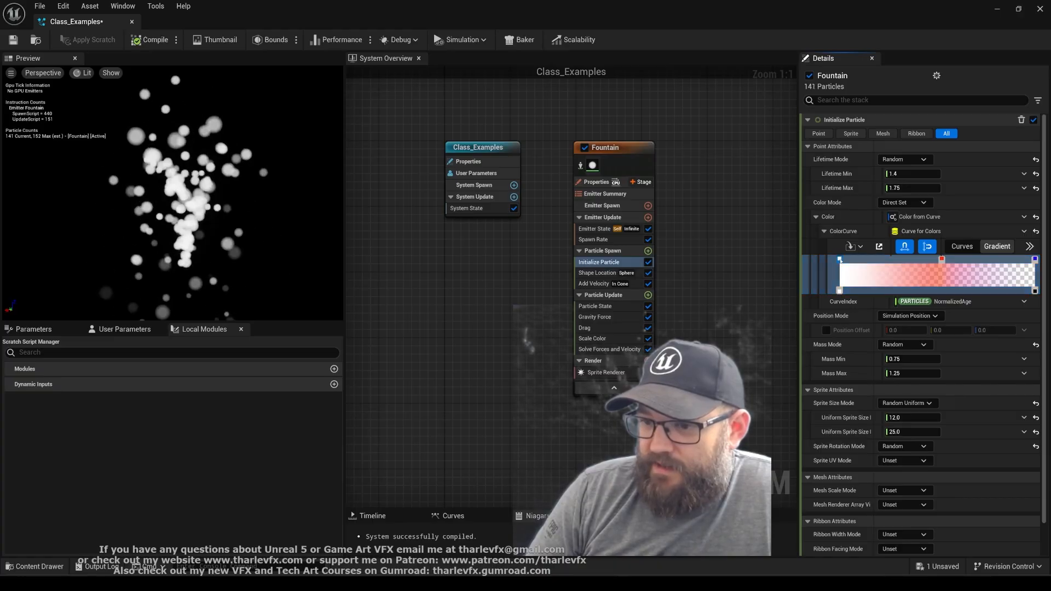
Colour the gradient's start key blue, sRGB 0071FF, then place the red key at the start and the blue key slightly before the middle
double_click(839, 260)
click(870, 311)
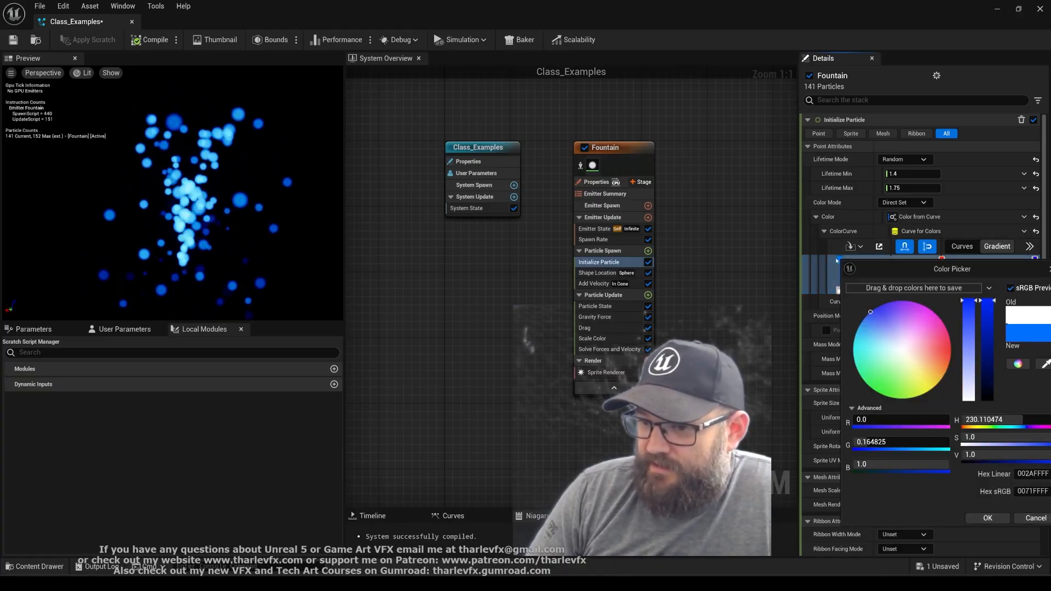
click(987, 518)
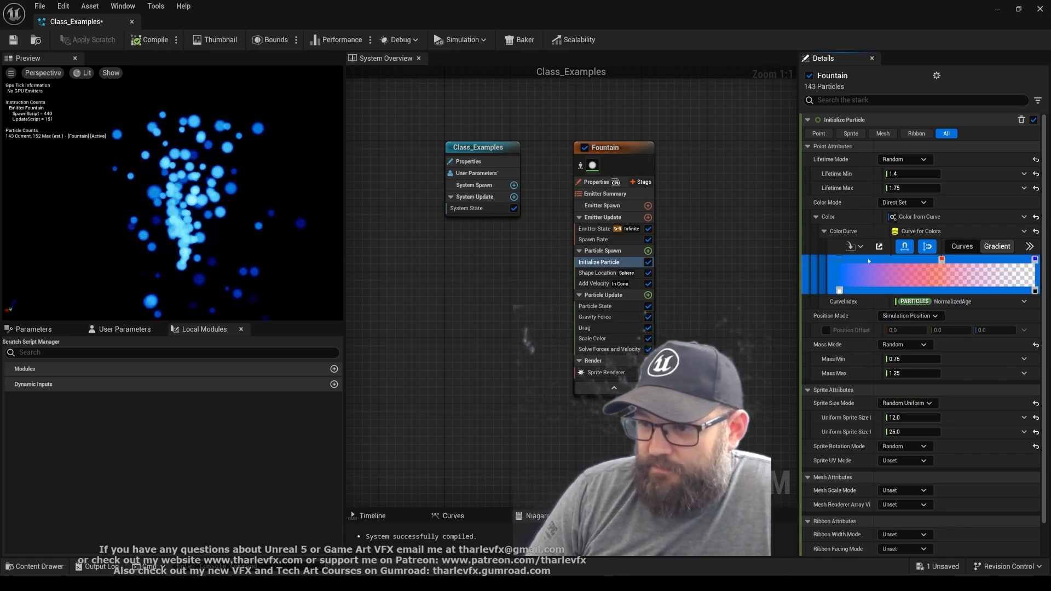
drag(940, 259, 839, 260)
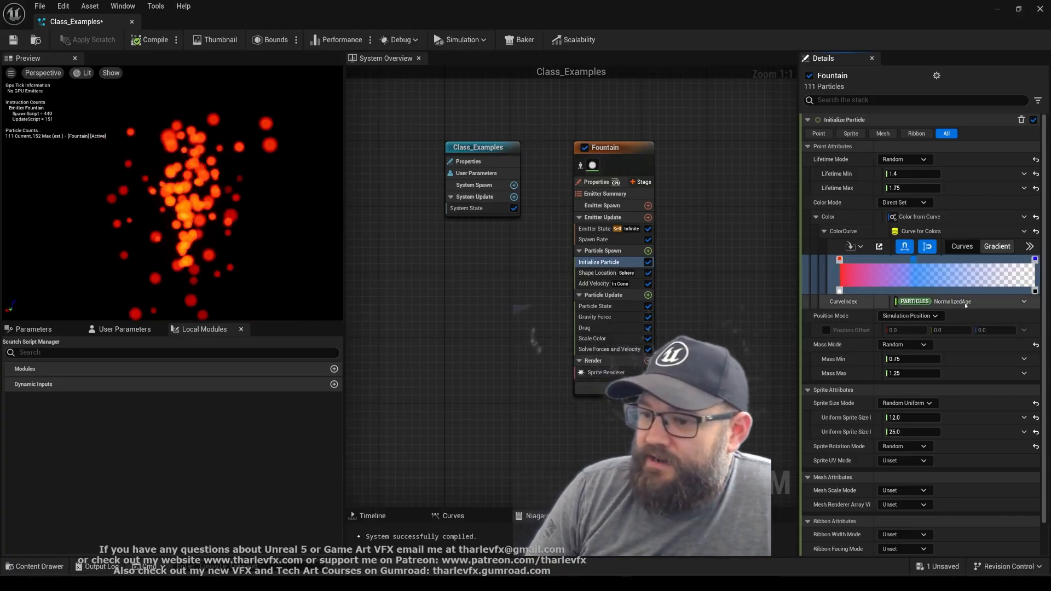
Set the ColorCurve's CurveIndex in Initialize Particle to Random Range Float
click(1025, 305)
text(random)
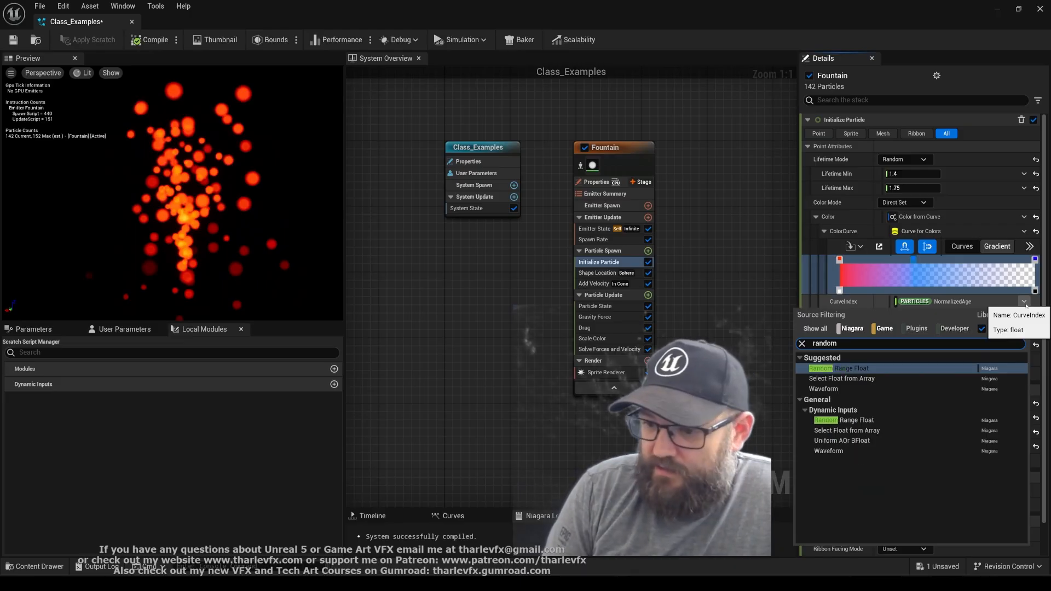
key(Return)
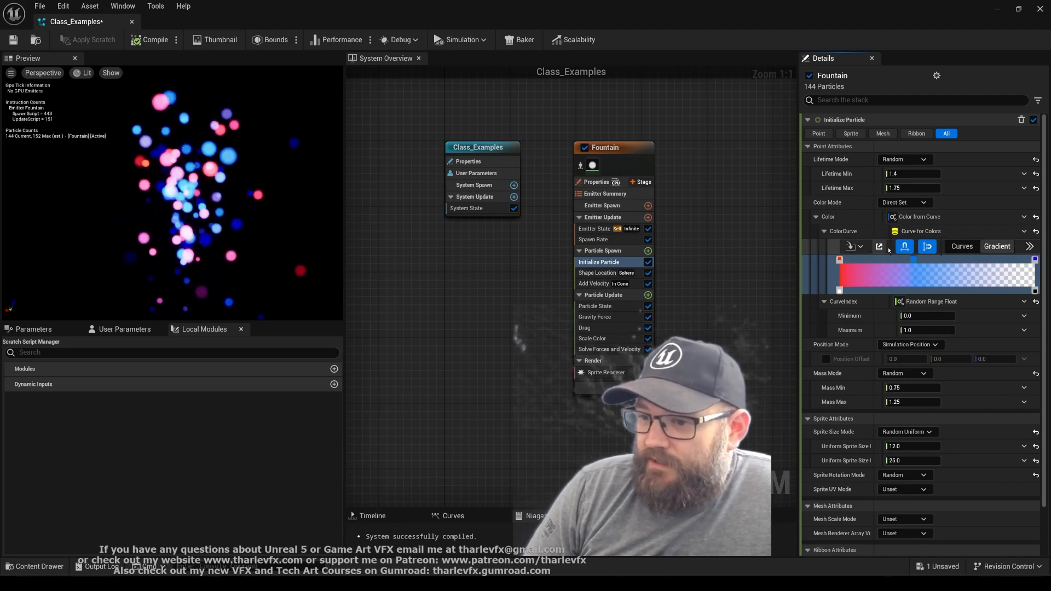
Copy the Class_Colours curve data into the ColorCurve and recolour its green key orange, sRGB FF5D00
click(853, 246)
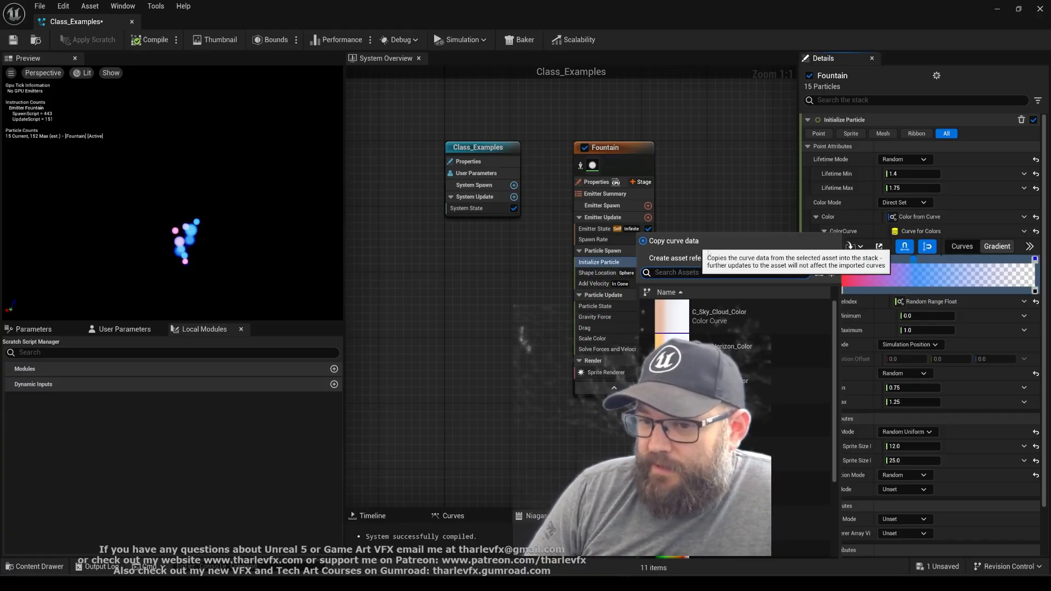
click(752, 450)
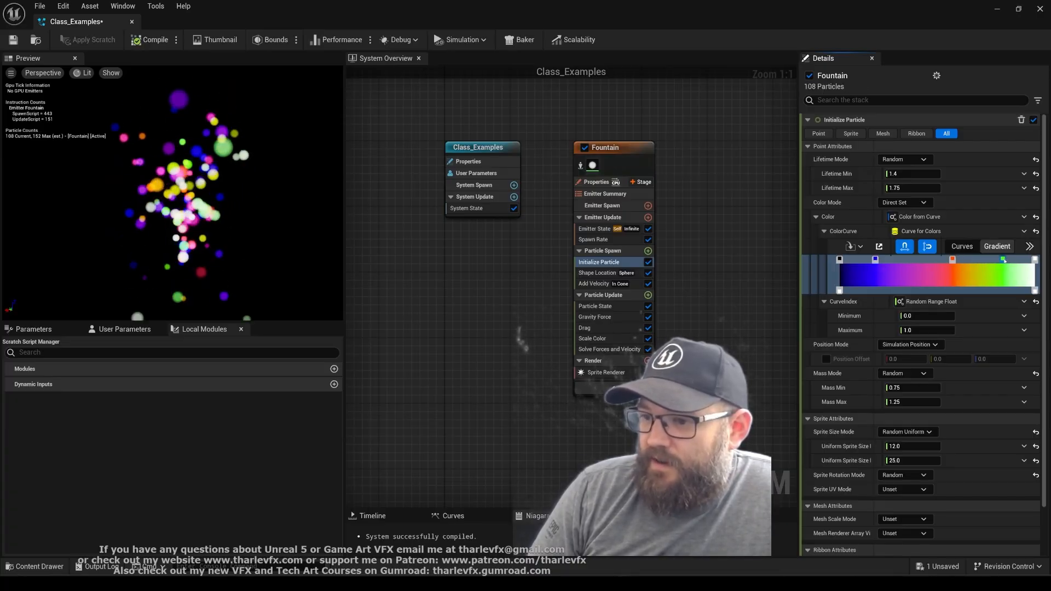
double_click(1003, 259)
mouse_move(904, 387)
mouse_down()
mouse_move(898, 393)
mouse_move(980, 370)
mouse_up()
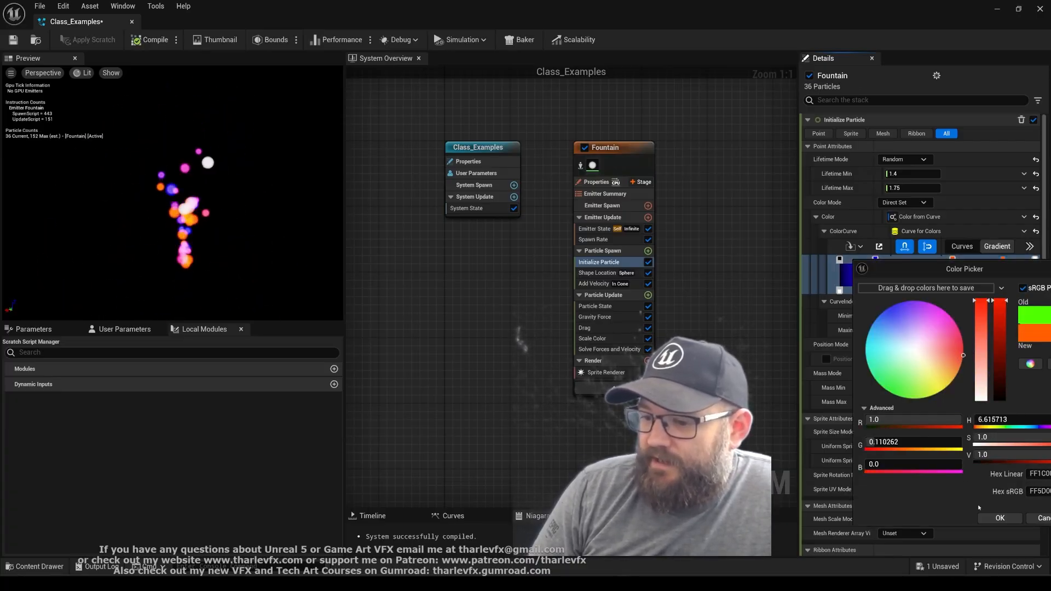
click(999, 518)
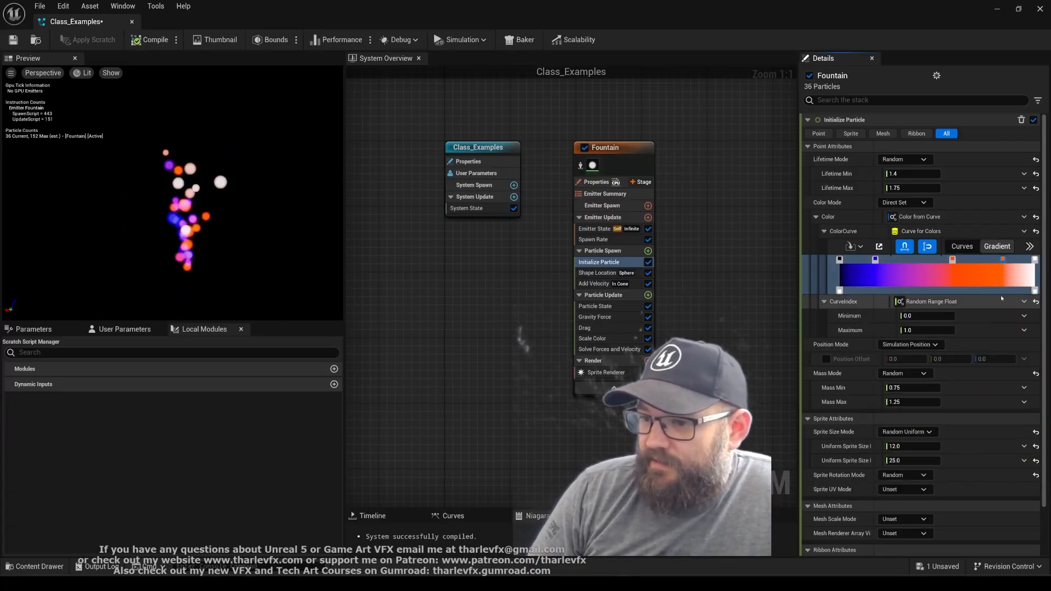
Copy the Class_Colours data into the ColorCurve again, then link Class_Colours to it as an asset reference
click(858, 246)
click(717, 455)
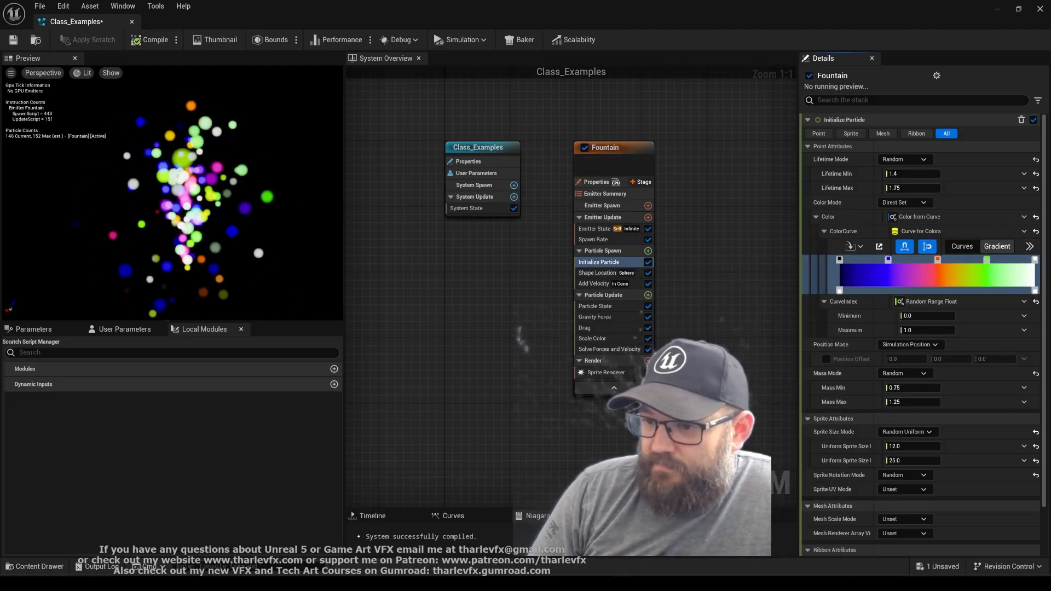
click(853, 247)
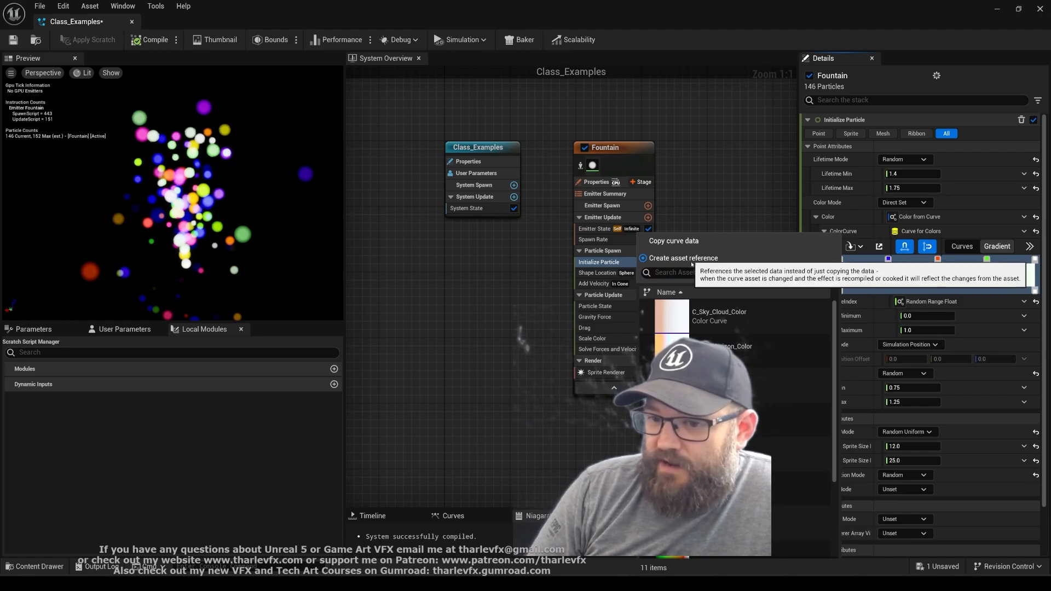
click(717, 450)
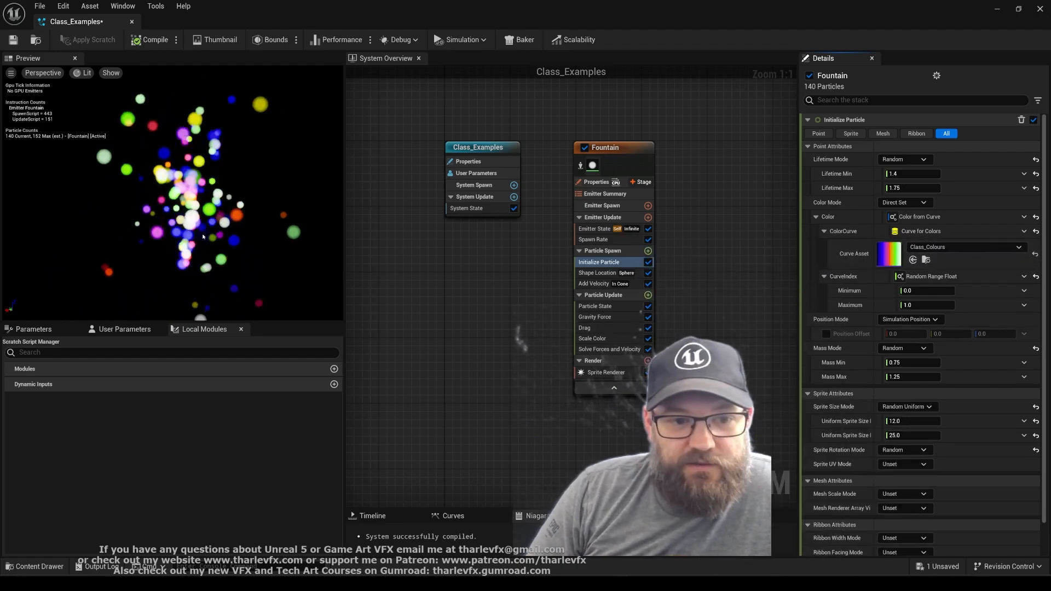
Open the Class_Colours curve and move its blue key to about 0.14, red key to about 0.7 and green key to about 0.86
double_click(889, 253)
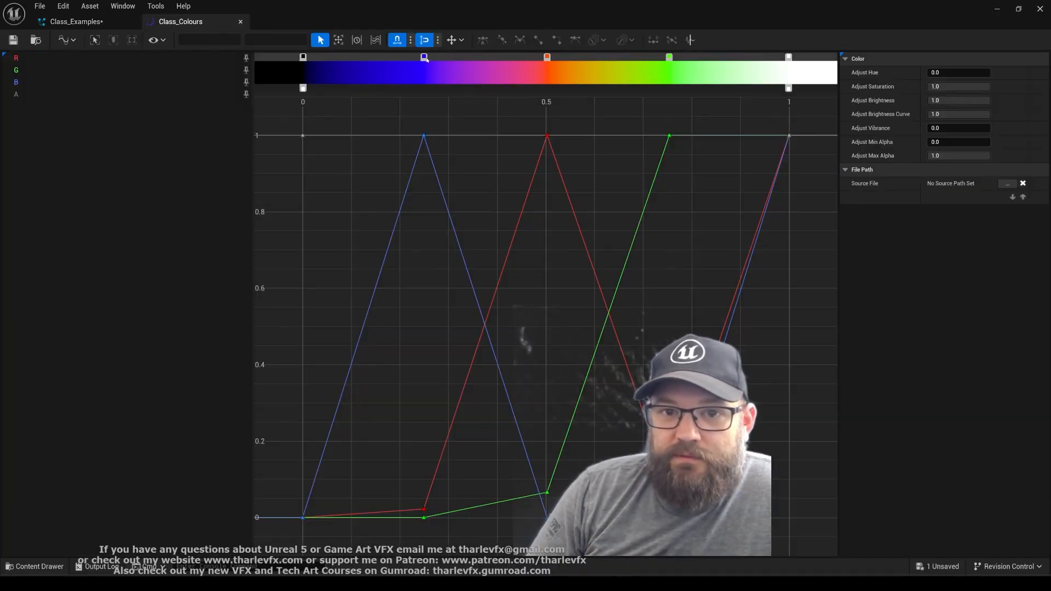
drag(423, 56, 368, 57)
drag(546, 57, 703, 59)
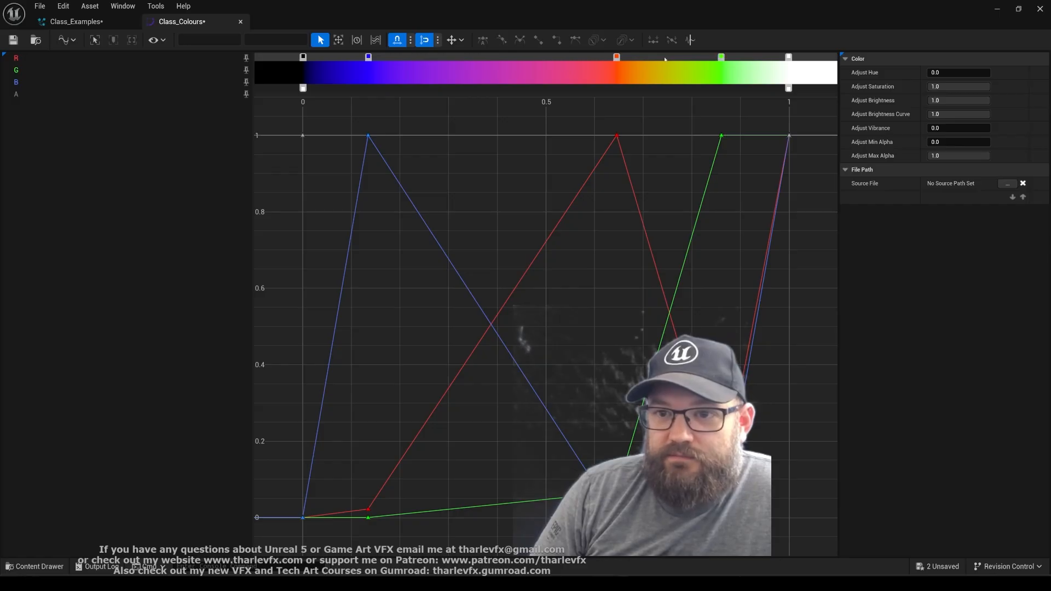
drag(616, 57, 646, 57)
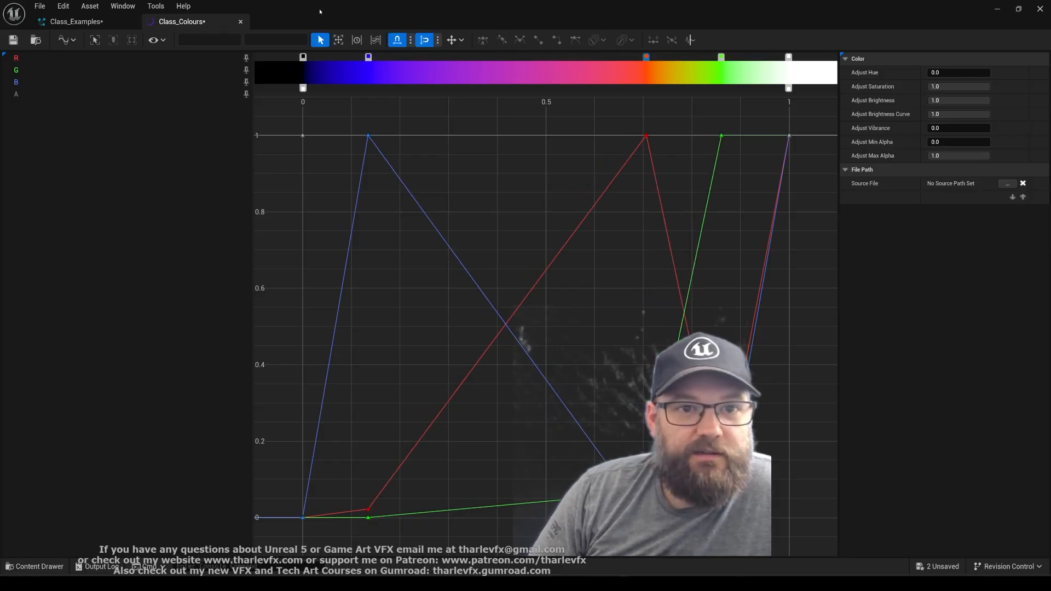
Float the Class_Colours editor as an enlarged window over the Niagara system and save the curve
drag(180, 23, 745, 169)
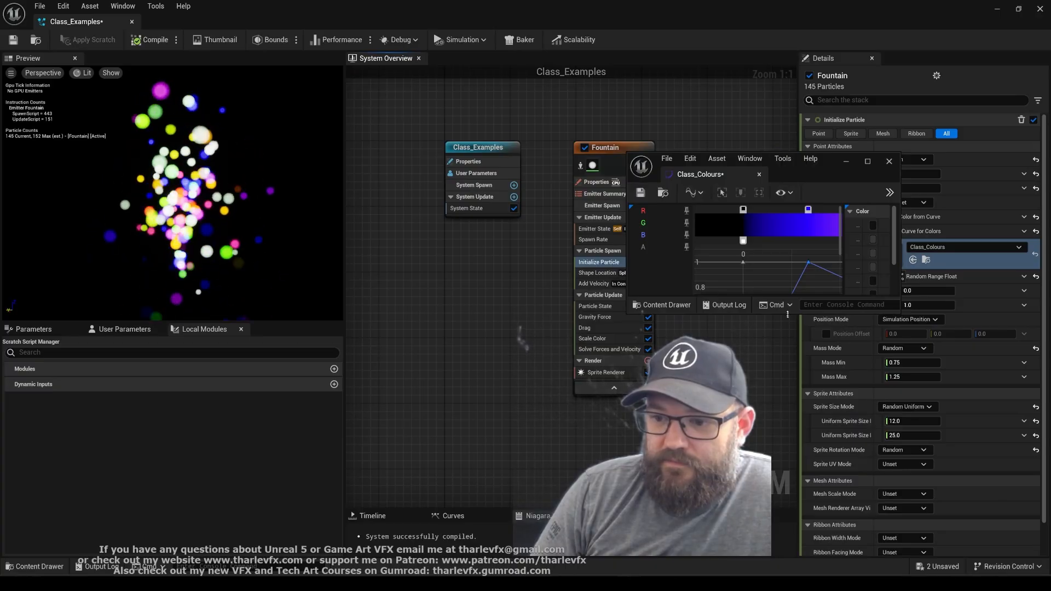
drag(790, 315, 790, 434)
drag(643, 180, 539, 208)
click(537, 220)
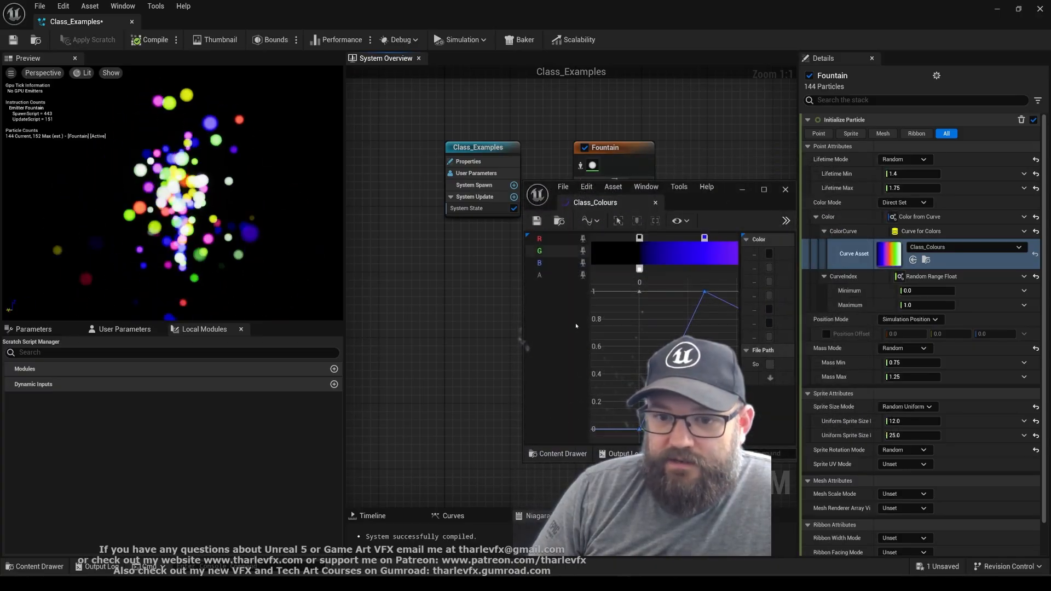
Close the Class_Colours window and recompile the Class_Examples system
click(785, 190)
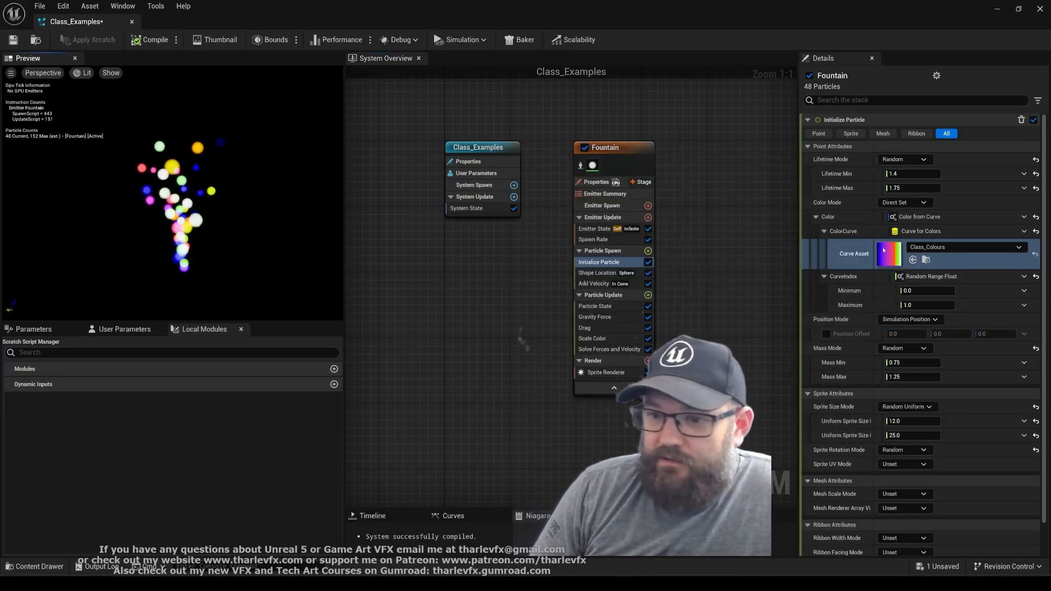
click(176, 39)
click(222, 57)
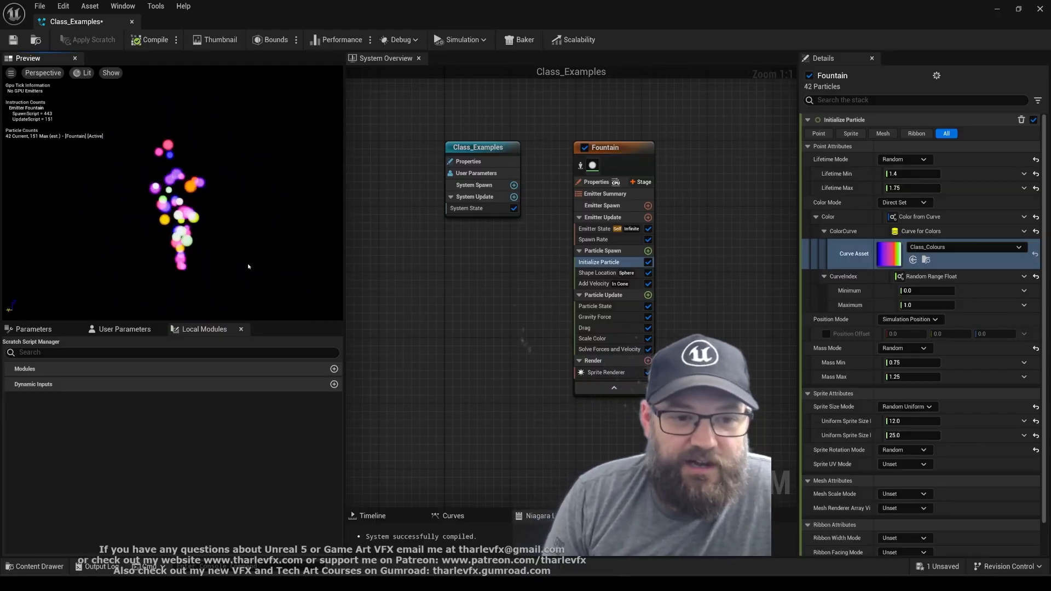
Reopen Class_Colours, space its blue, red and green keys at about 0.25, 0.5 and 0.75, and close the curve
double_click(889, 257)
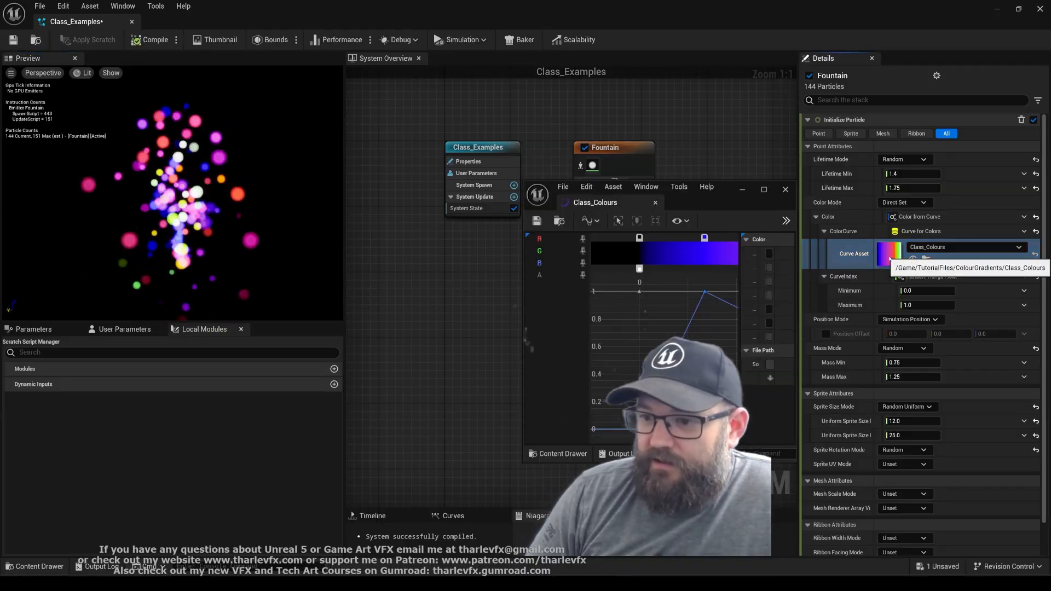
double_click(733, 200)
drag(368, 57, 425, 63)
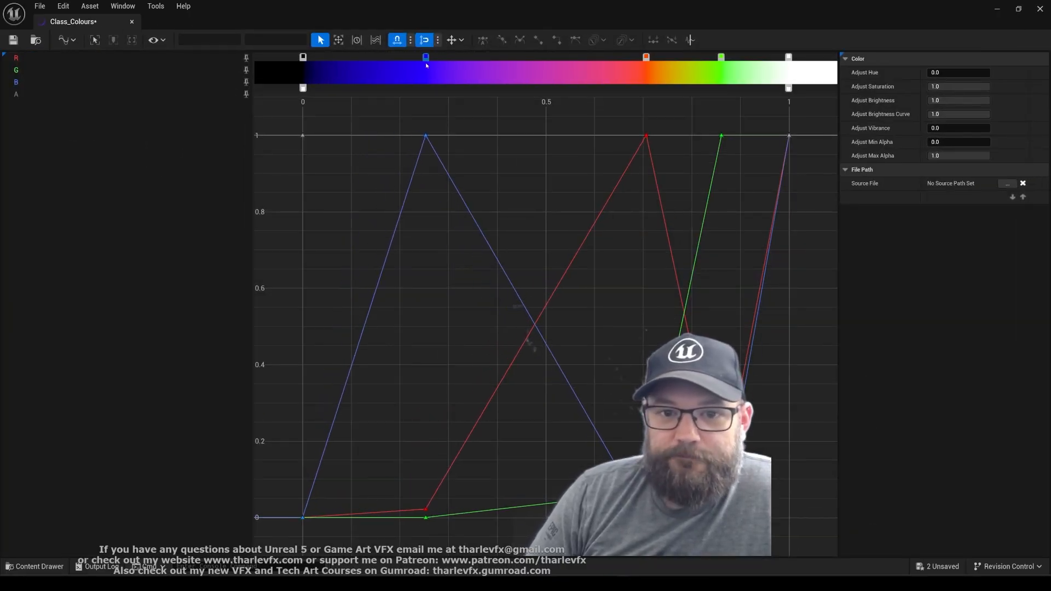
drag(645, 57, 554, 65)
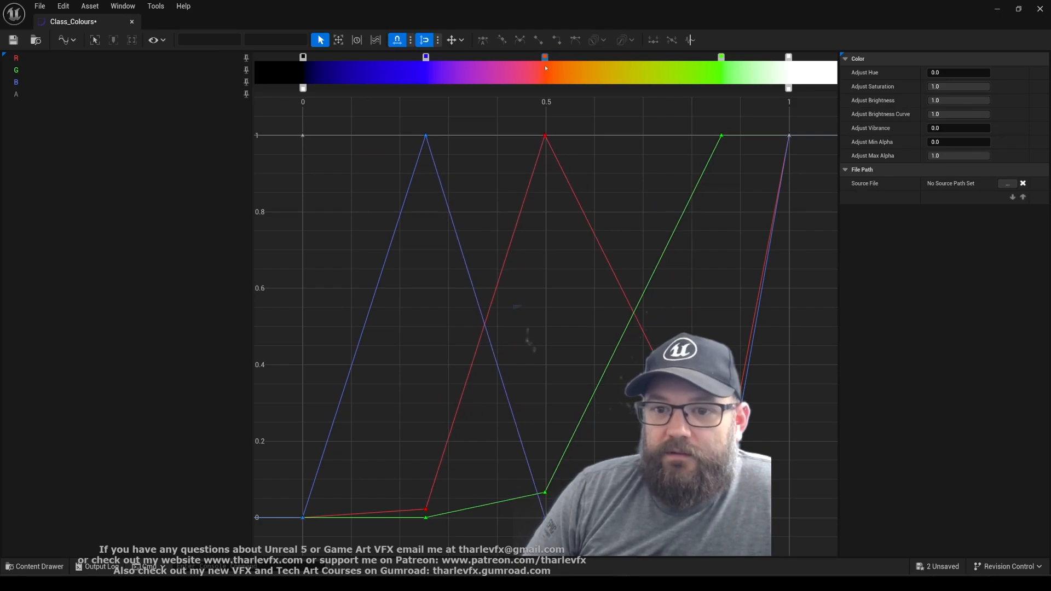
drag(721, 58, 683, 66)
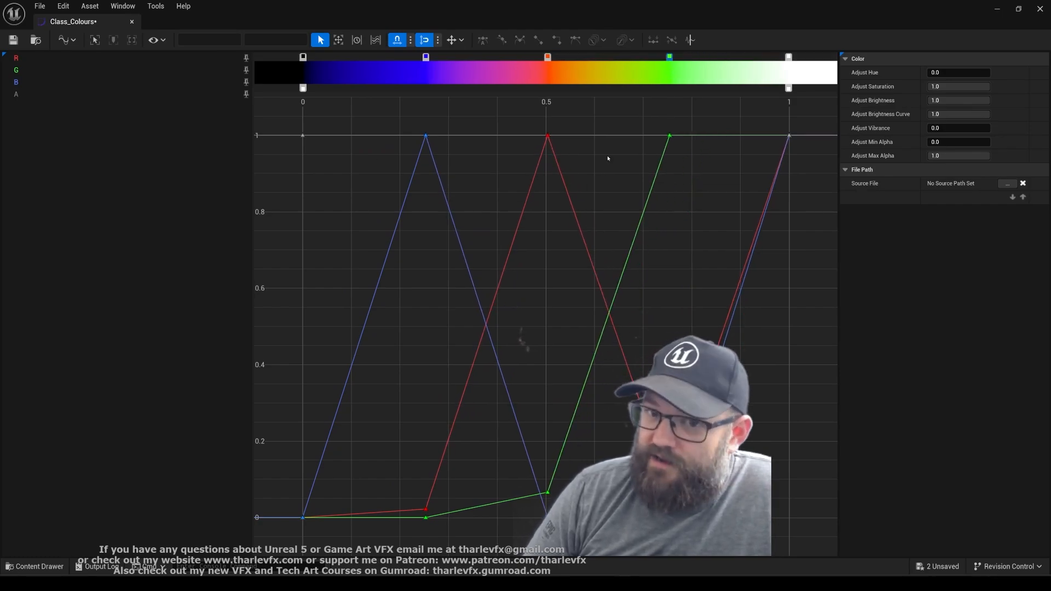
middle_click(97, 22)
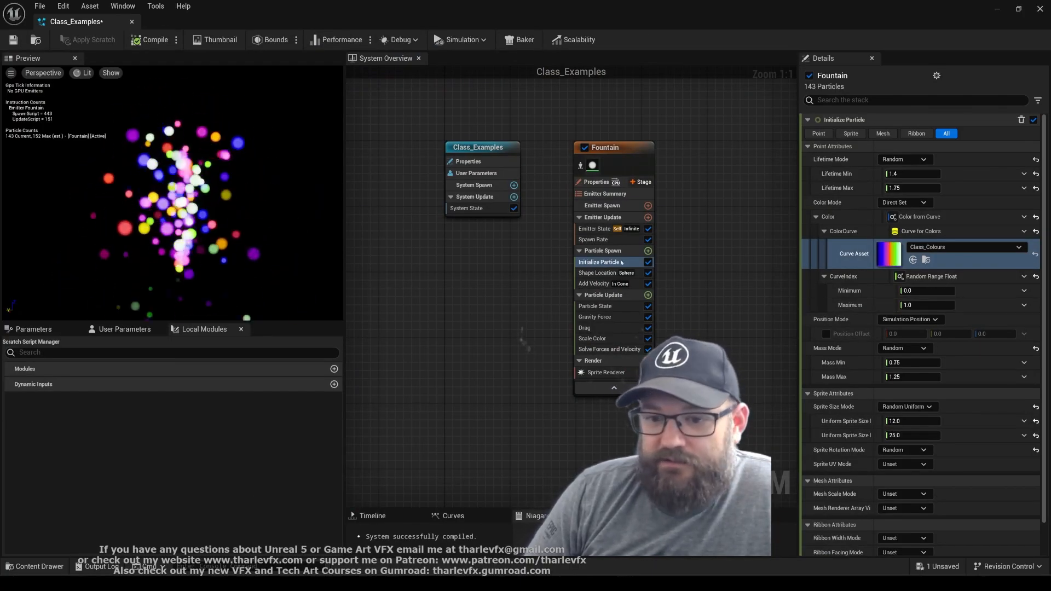
Reset Initialize Particle's Color to its default and delete the Scale Color module from the Fountain emitter
right_drag(738, 266, 690, 268)
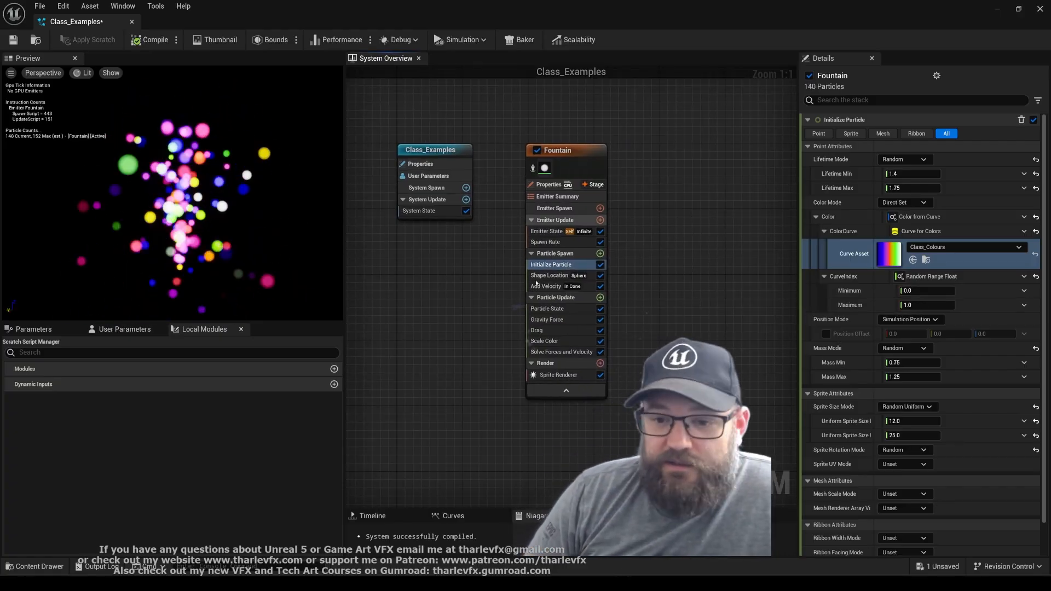
click(1035, 217)
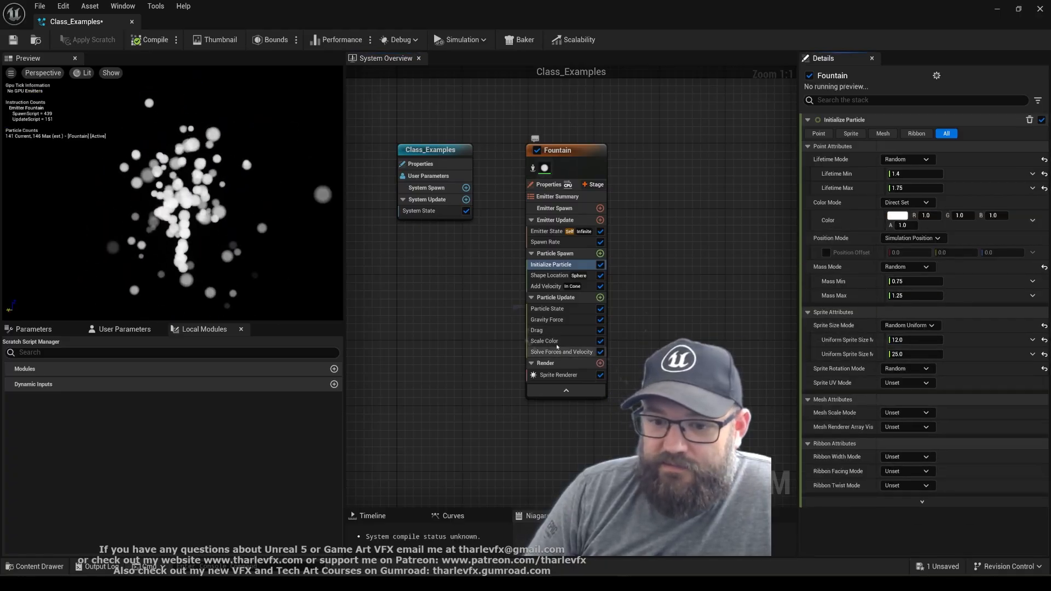
click(583, 341)
key(Delete)
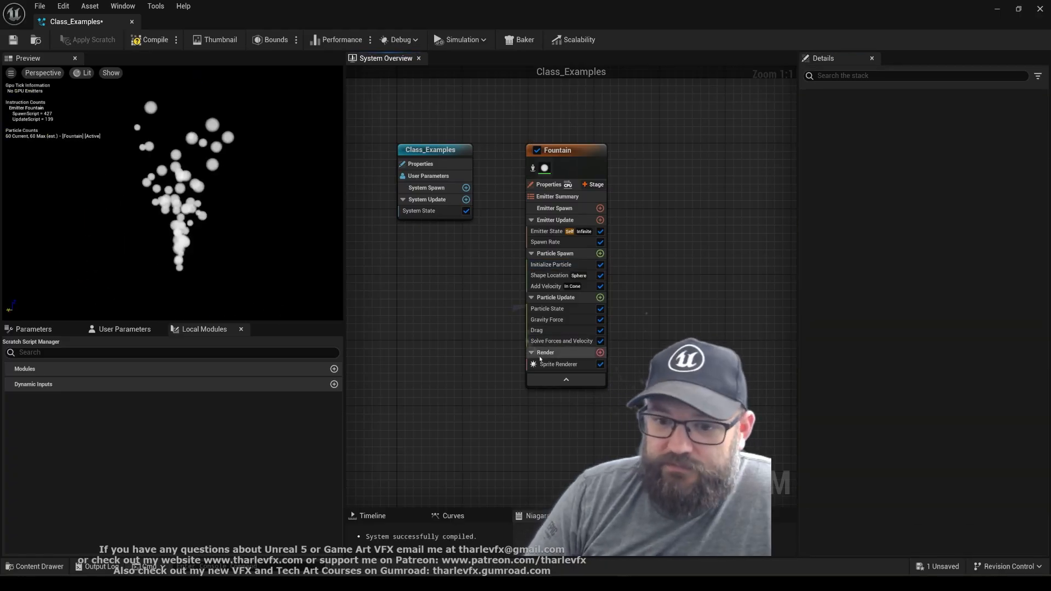
Add a Color module to the Fountain emitter's Particle Update stage and place it between Gravity Force and Drag
click(600, 297)
text(color)
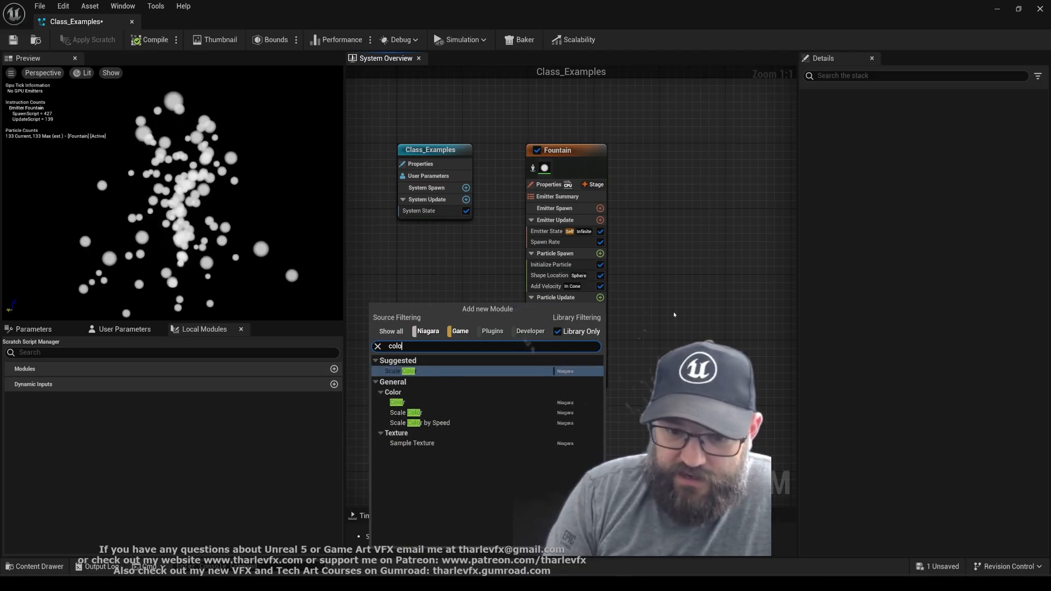
key(Return)
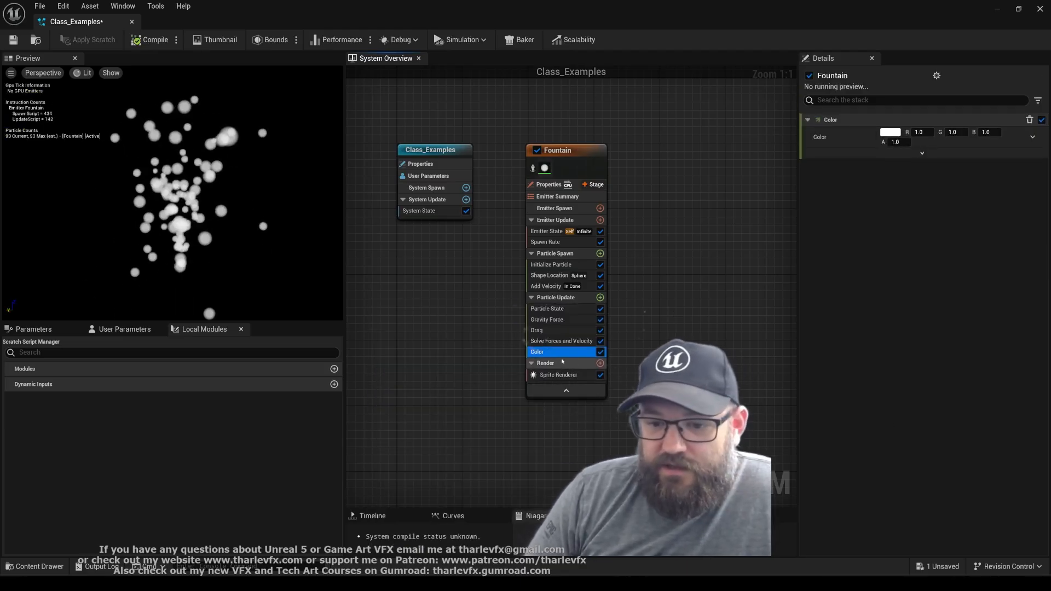
drag(564, 330, 564, 327)
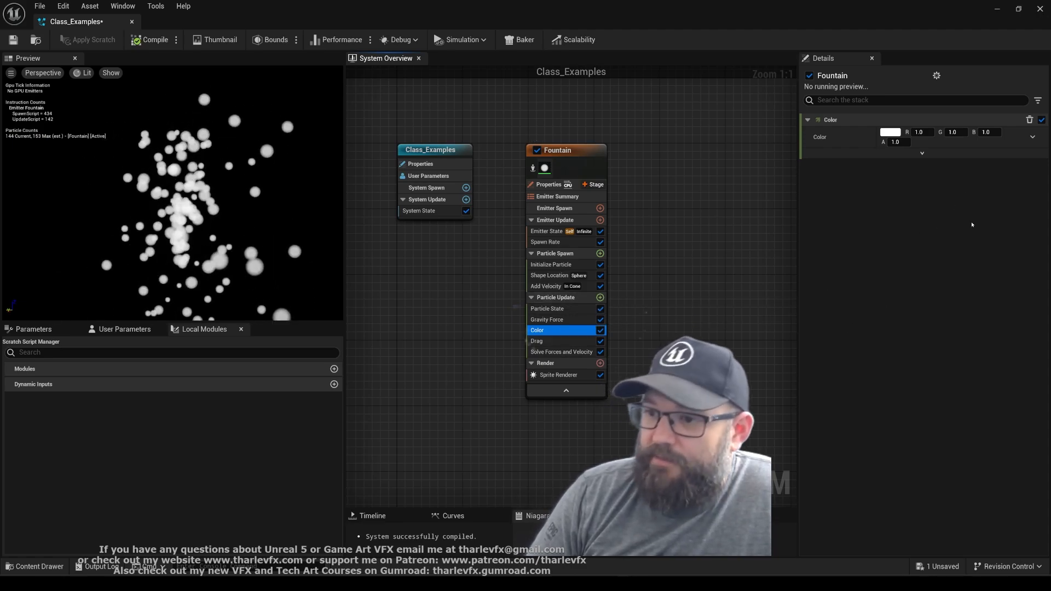
Set the Color module's Color to Color from Curve and link Class_Colours as its curve asset reference
click(1033, 138)
text(colo)
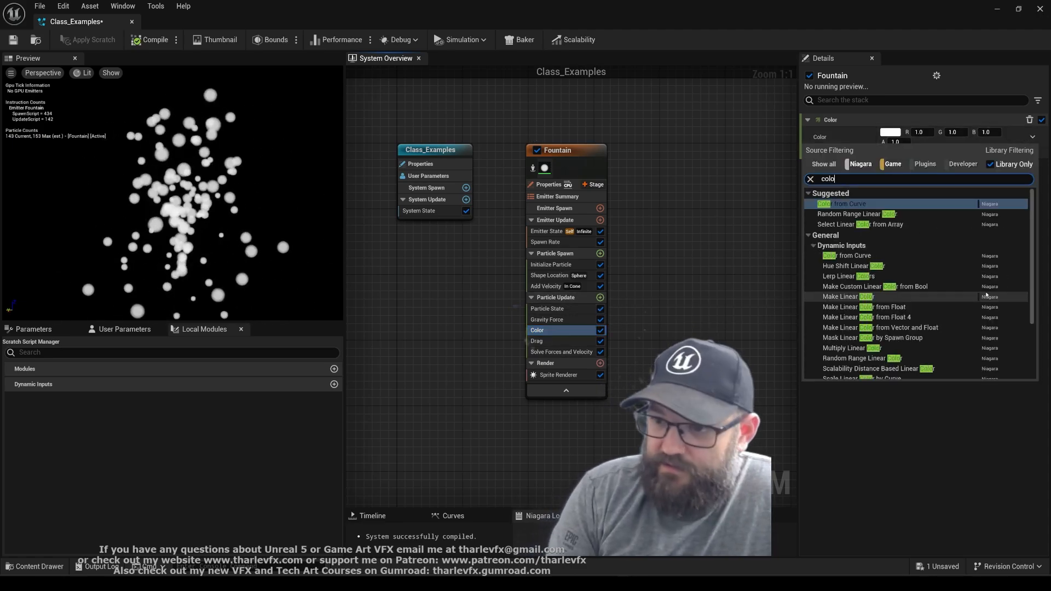
click(843, 203)
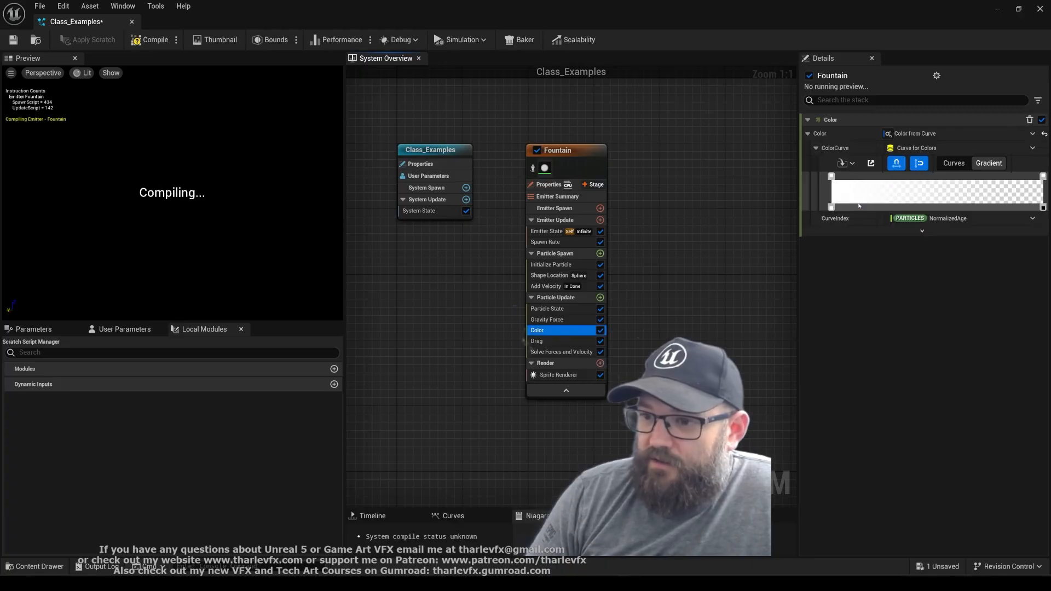
click(846, 164)
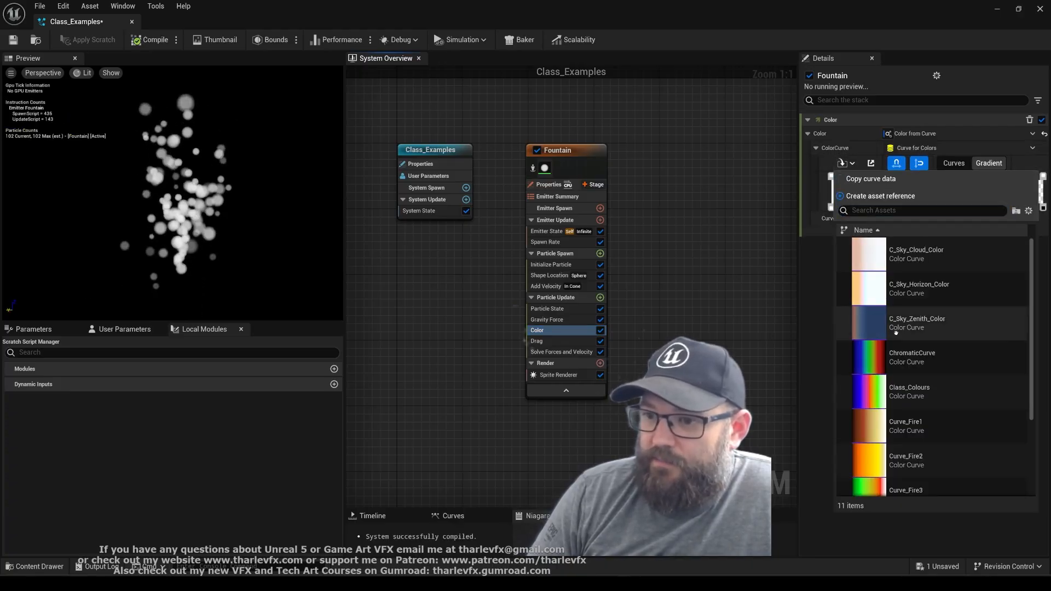
click(914, 380)
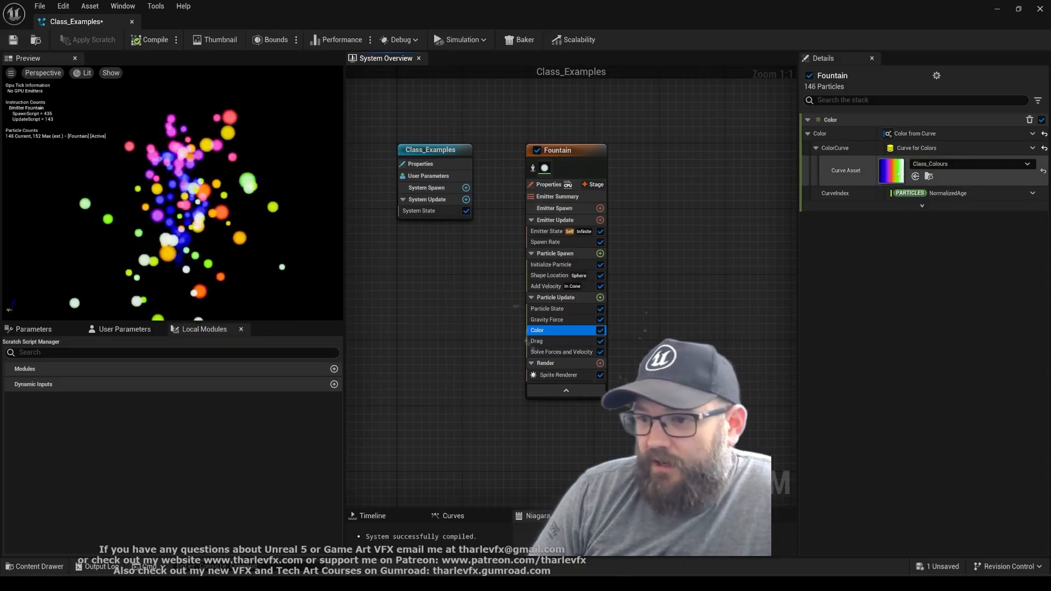
click(915, 176)
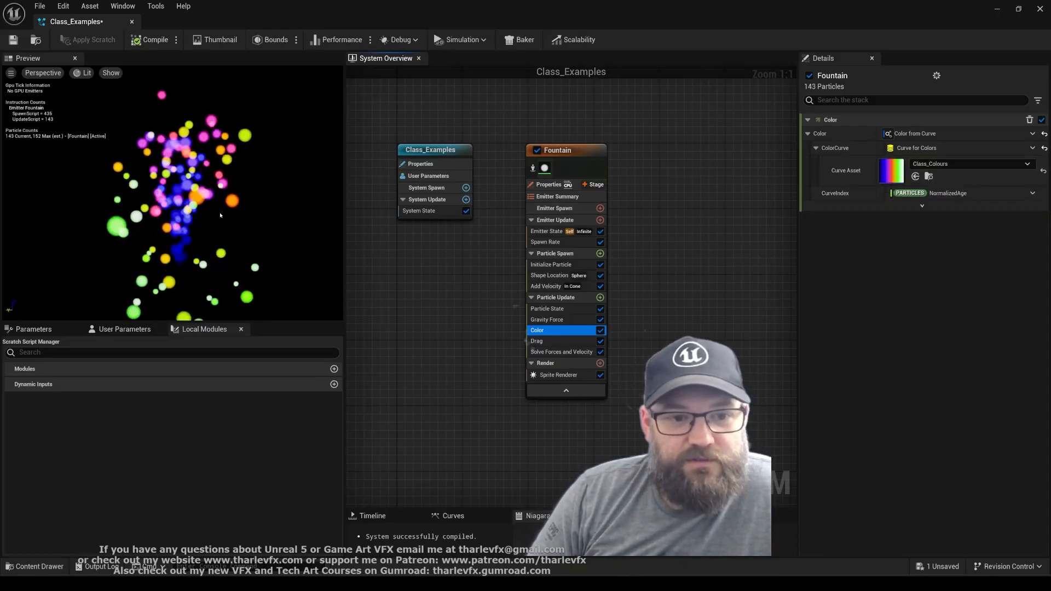
Set the Color module's CurveIndex to Add Float and its A input to Random Range Float
click(169, 218)
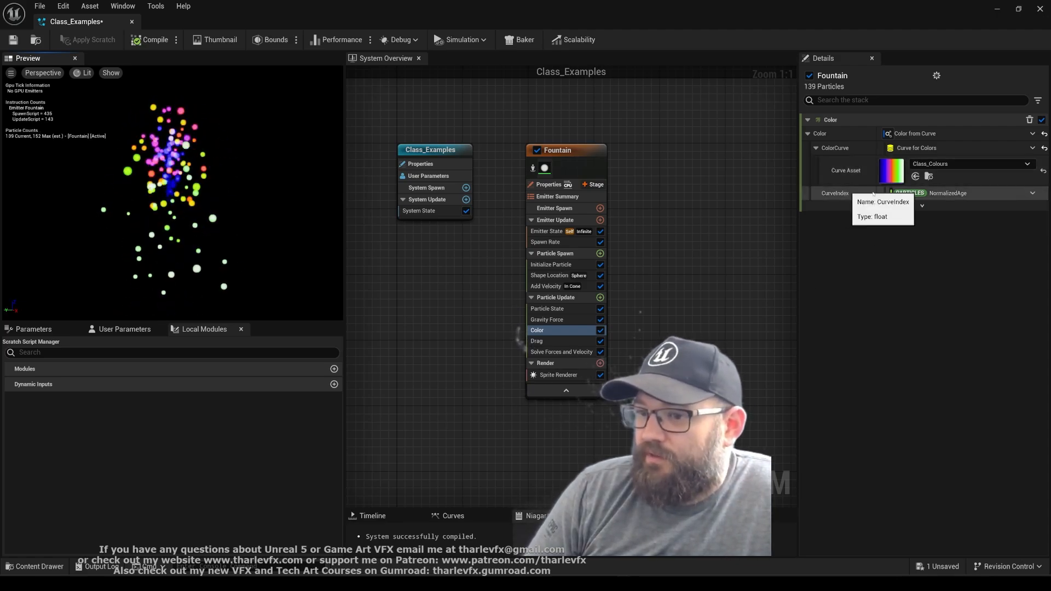
click(1032, 193)
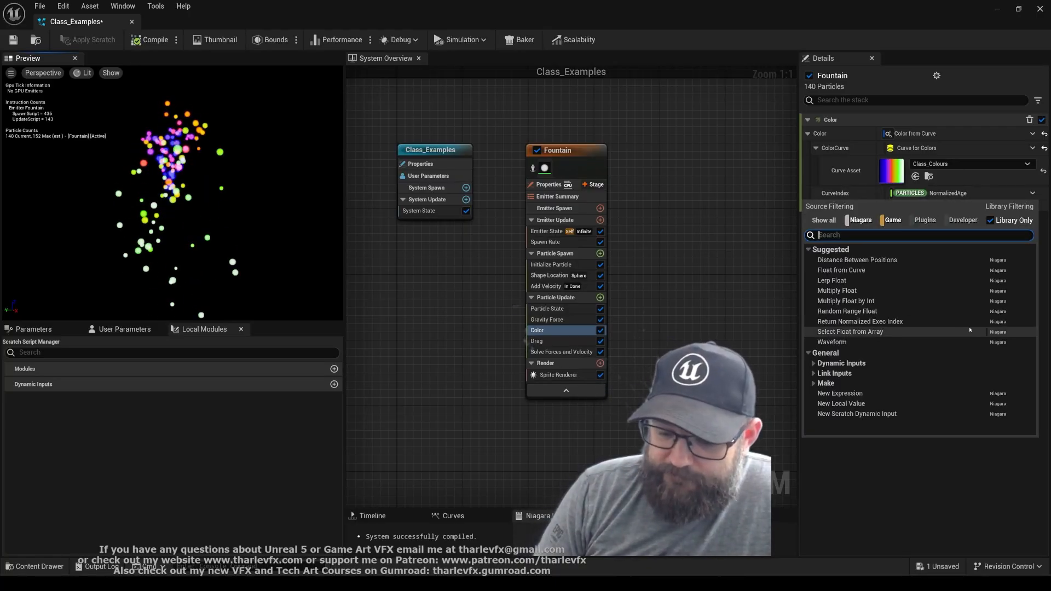
text(+)
key(Return)
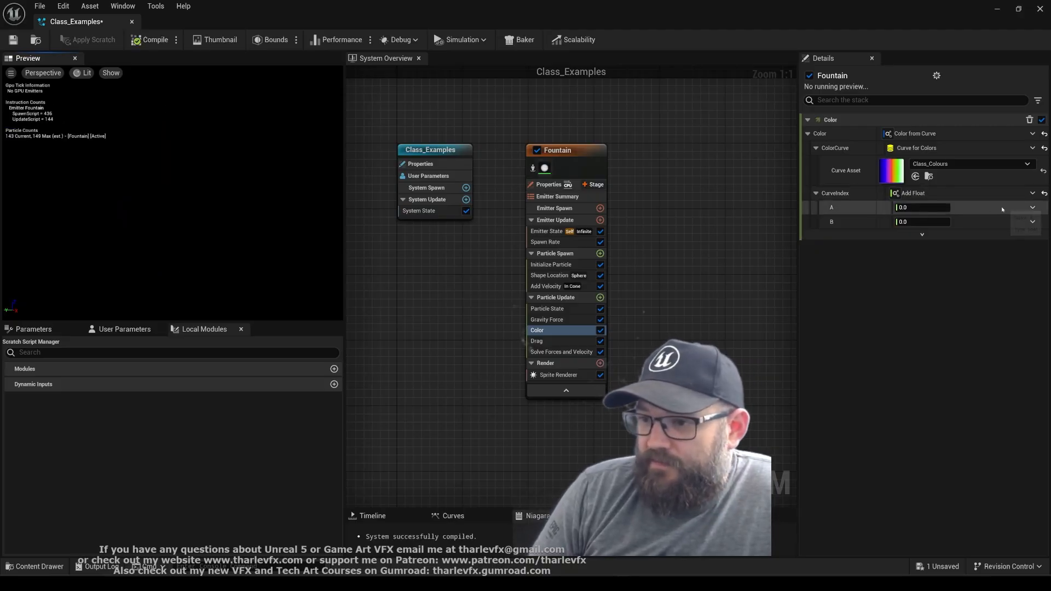
click(1032, 208)
text(random)
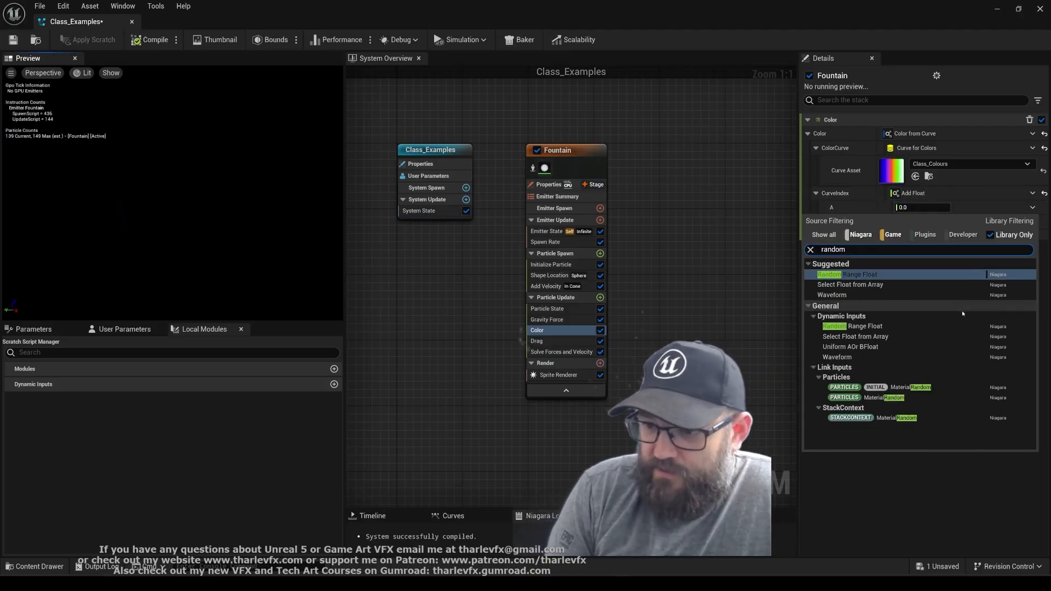
key(Return)
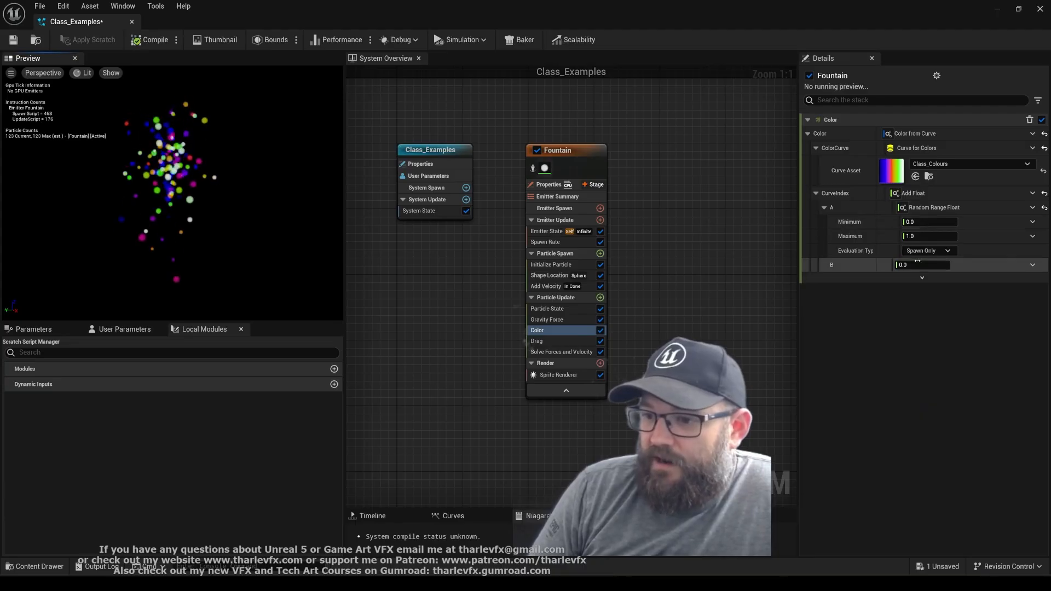
Set Add Float's B input to Multiply Float, with both A and B at 0
click(1034, 267)
text(mul)
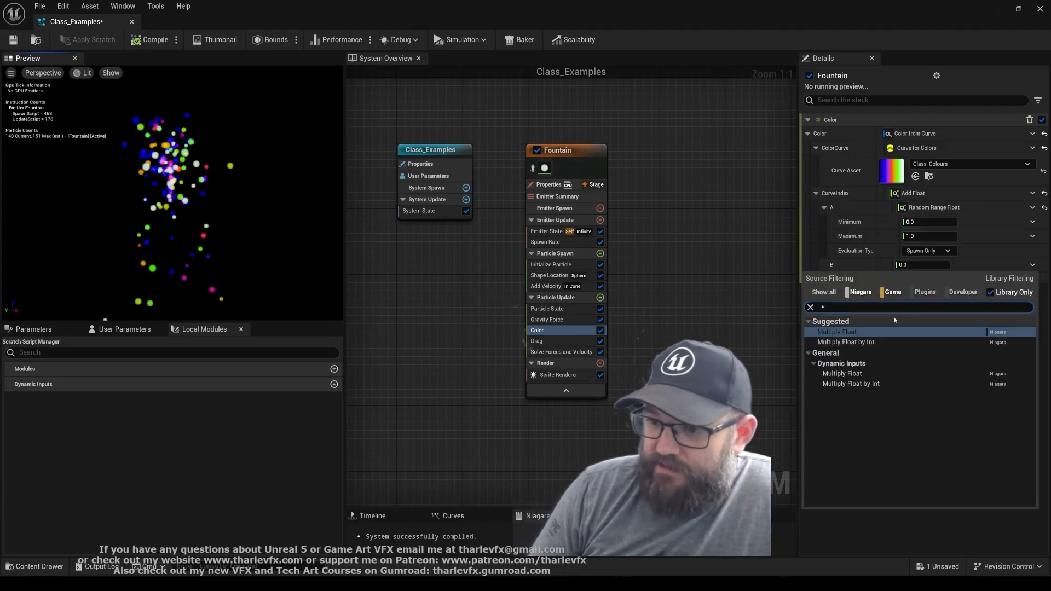
click(887, 335)
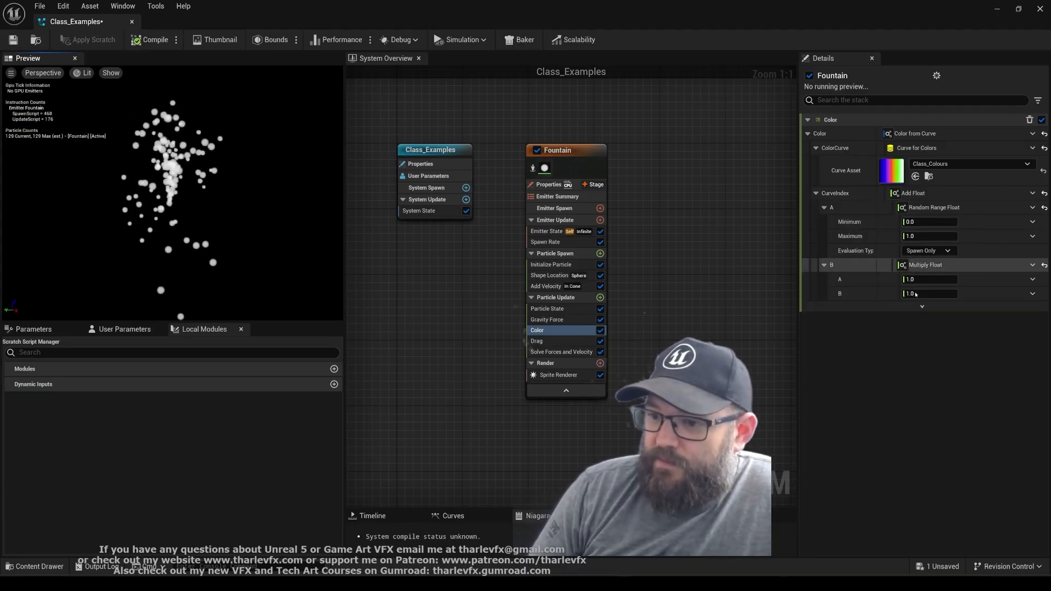
click(931, 279)
text(0)
key(Tab)
text(0)
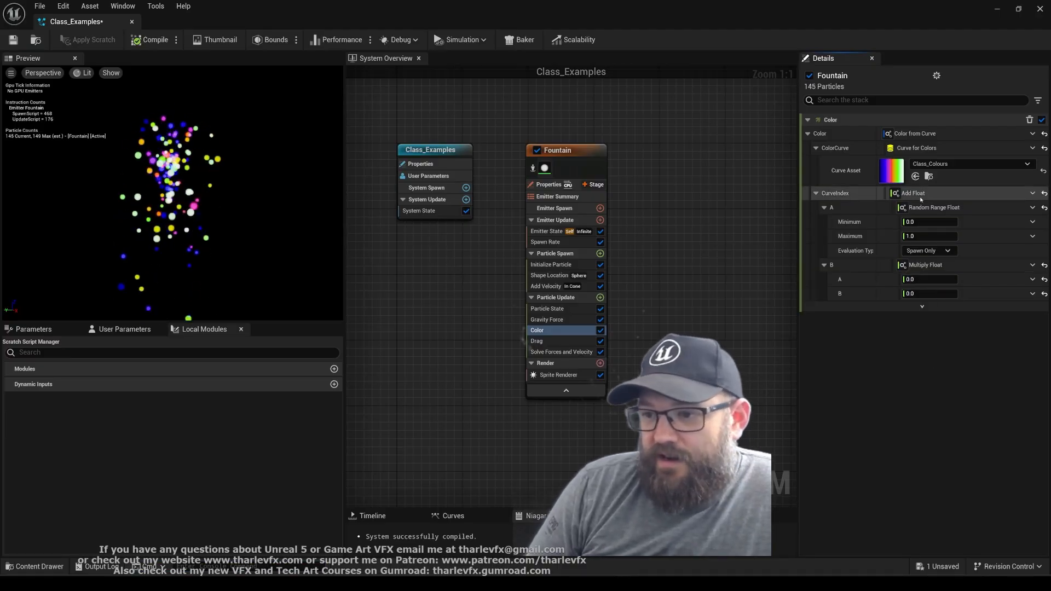
click(87, 198)
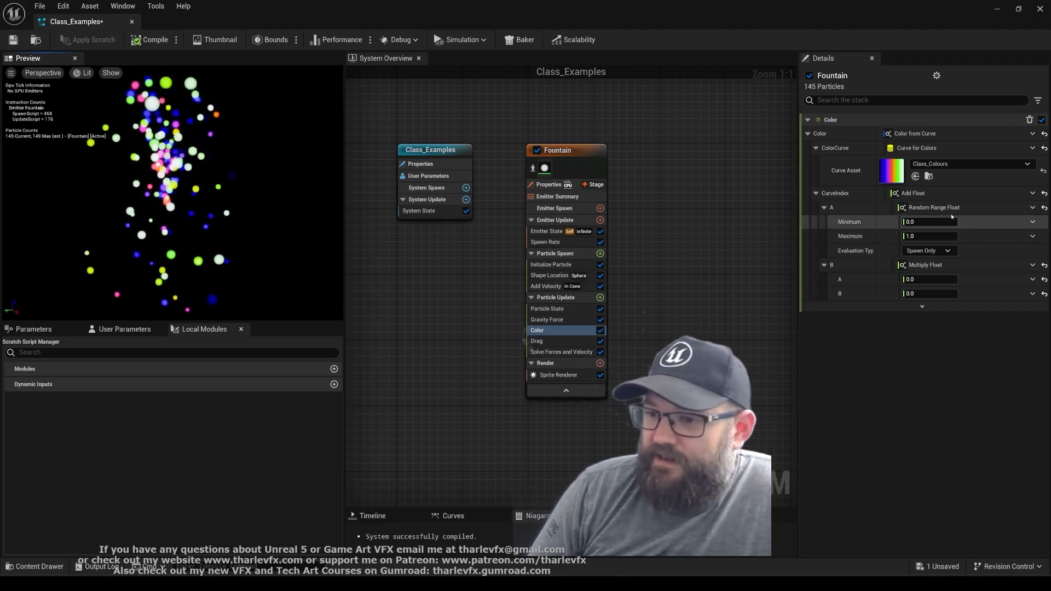
Check the Class_Colours gradient and set the Maximum of Add Float's Random Range Float to 0.25
double_click(891, 170)
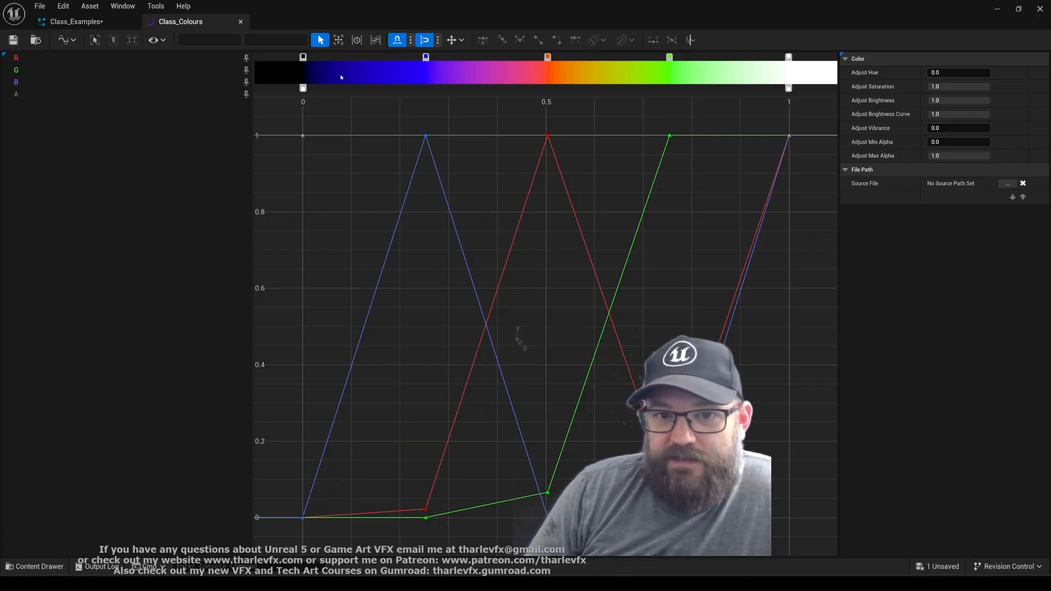
click(109, 25)
click(931, 236)
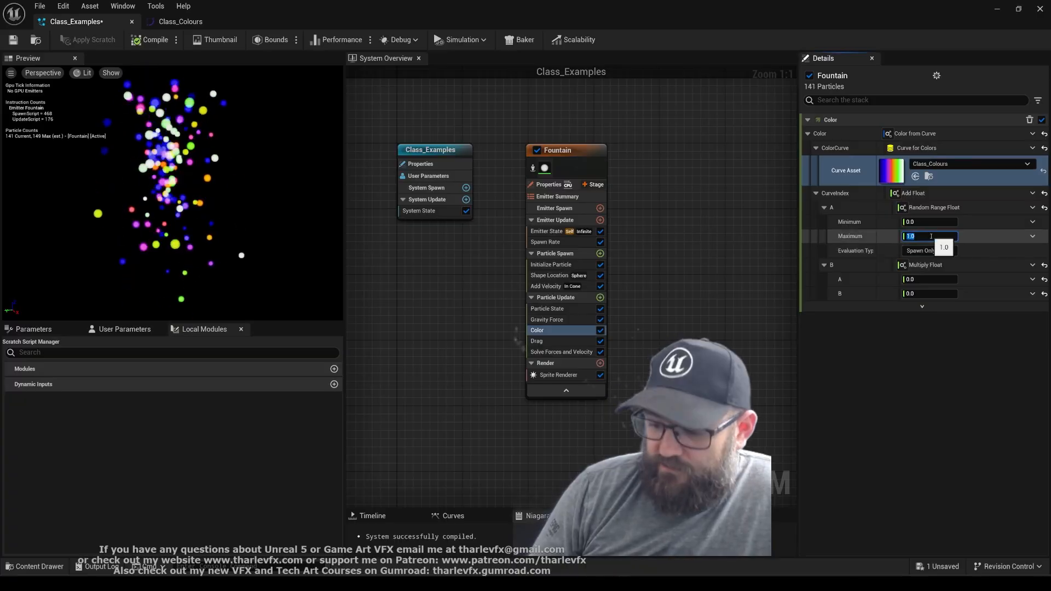
text(.25)
key(Return)
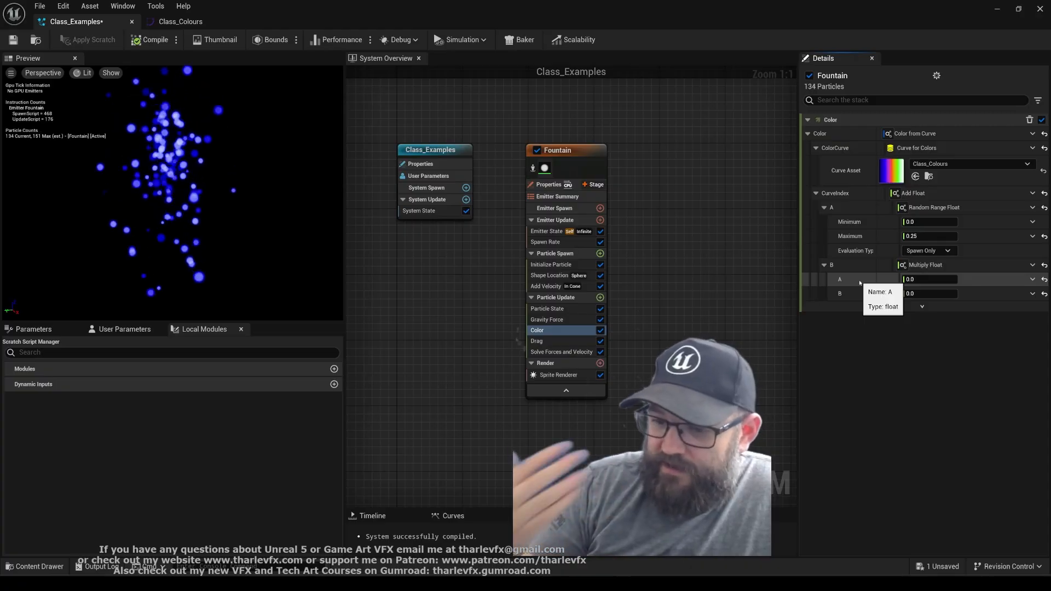
Link Multiply Float's A to the PARTICLES NormalizedAge parameter and set B to 0.25
click(1032, 279)
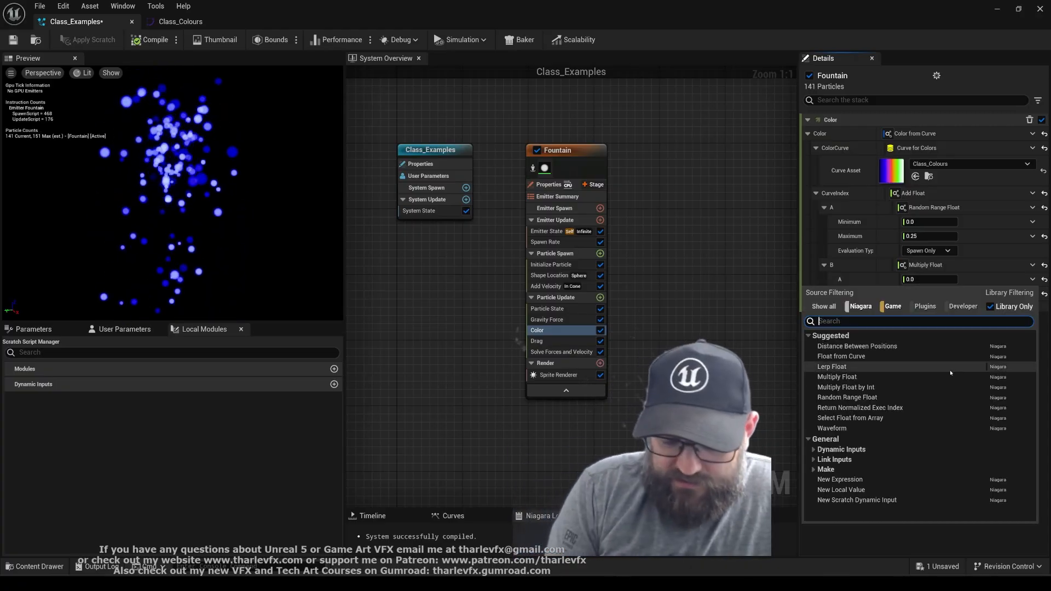
text(normal age)
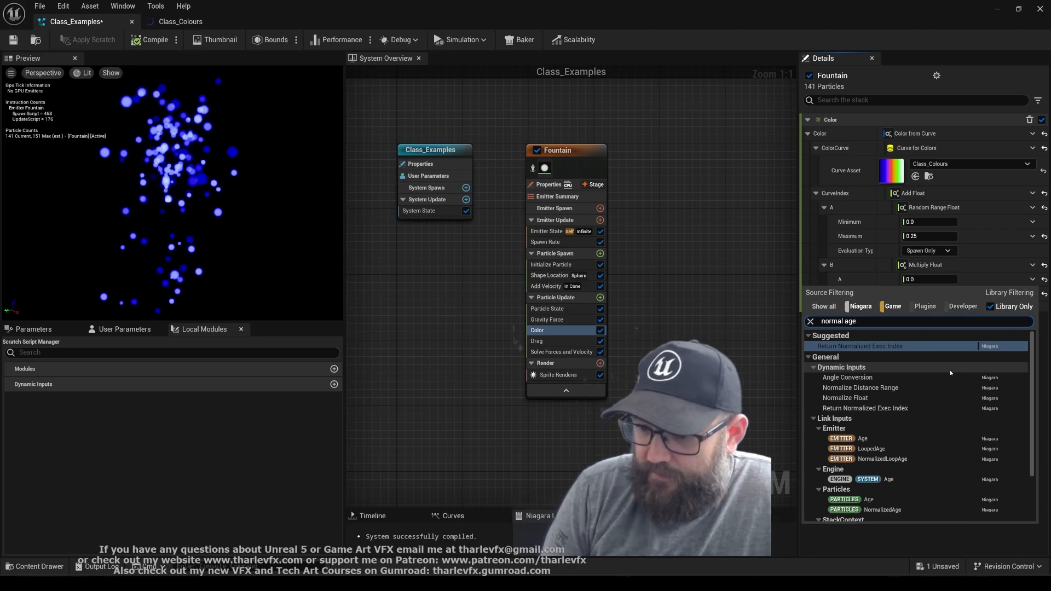
scroll(924, 461, down, 3)
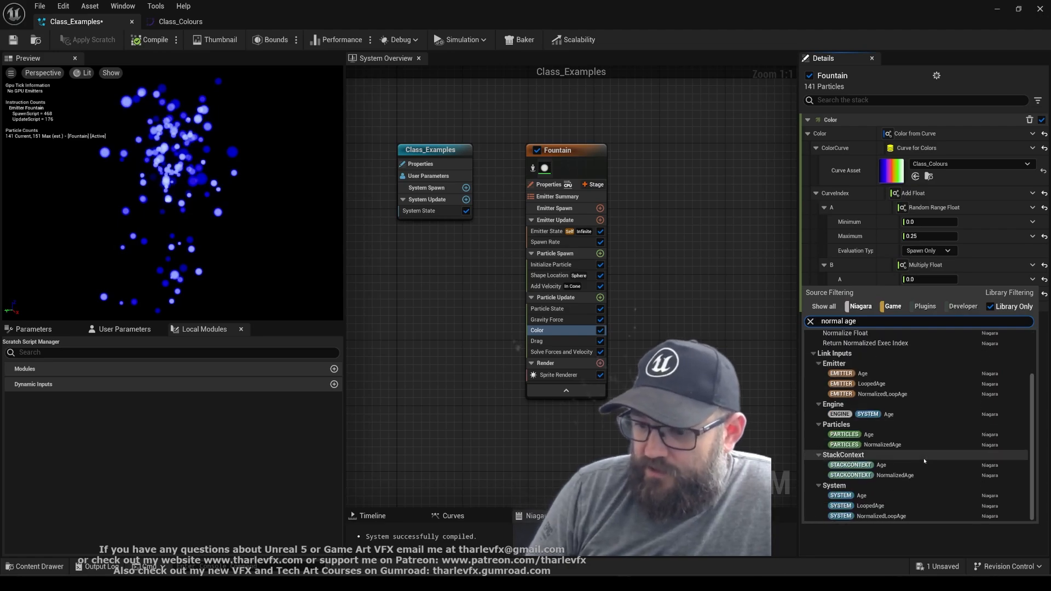
click(881, 445)
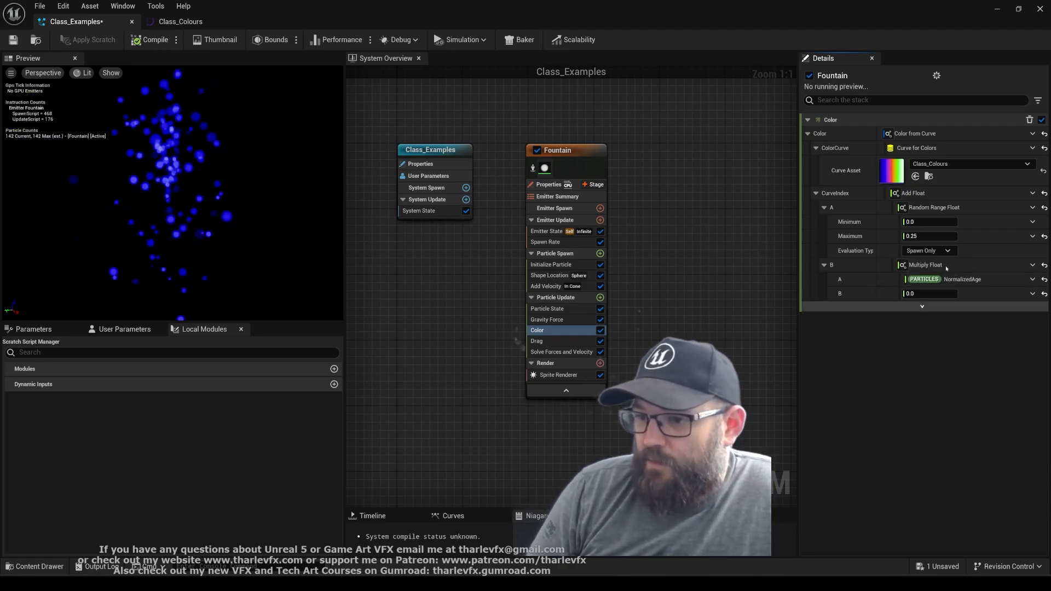
click(930, 295)
text(0.25)
key(Return)
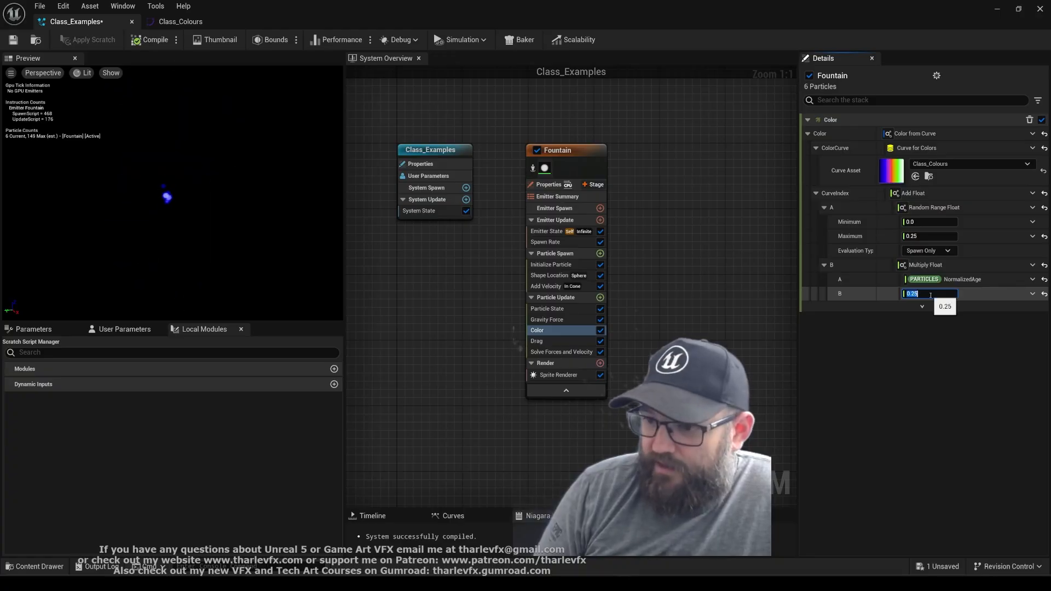
click(907, 363)
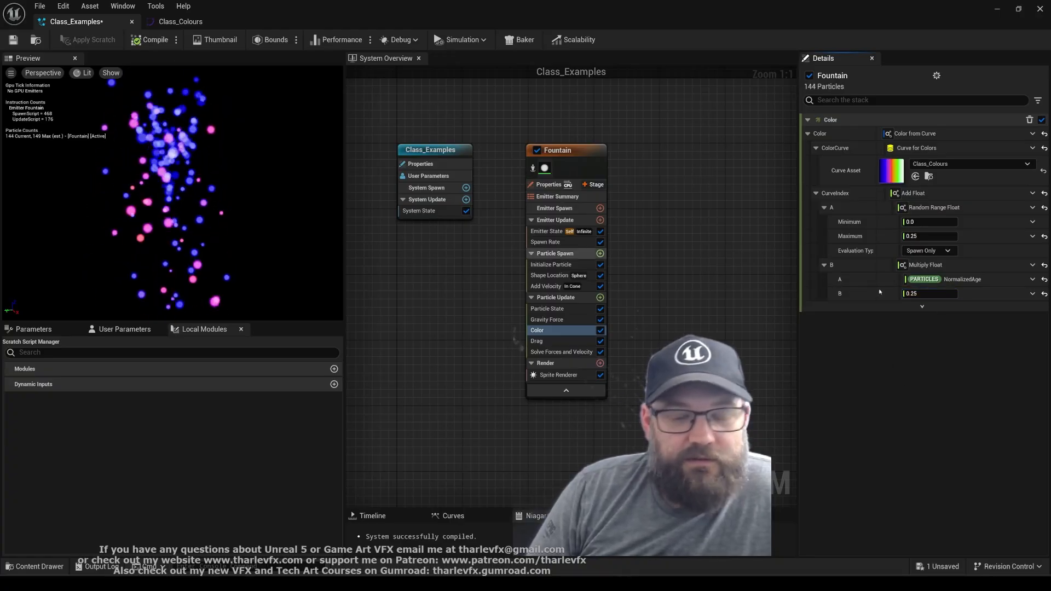
Try a Multiply Float B value of 0.5 and compare the particles with the Class_Colours gradient
click(933, 295)
text(0.5)
key(Return)
click(900, 382)
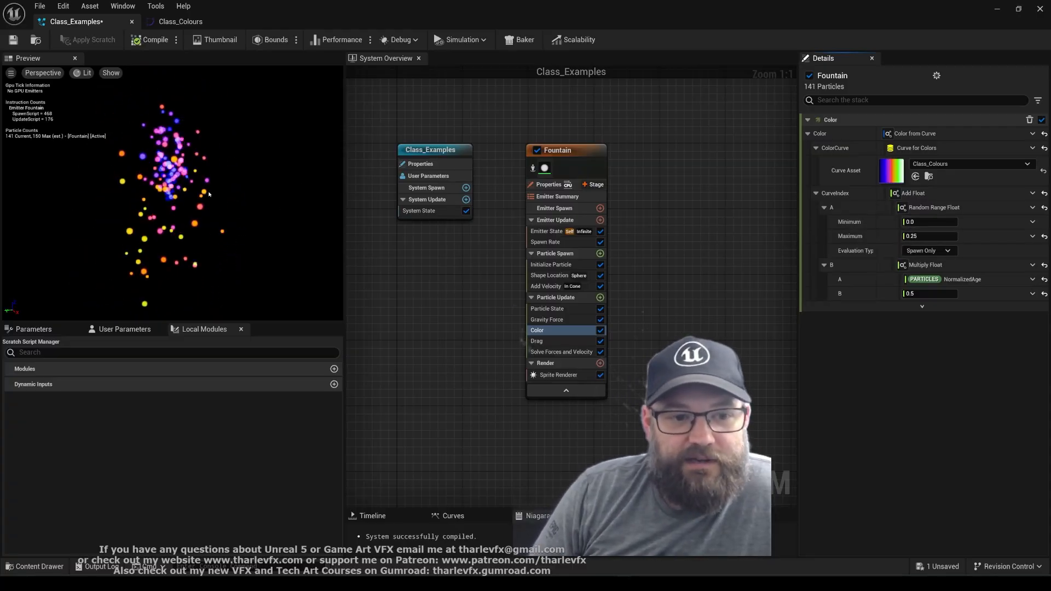
double_click(891, 170)
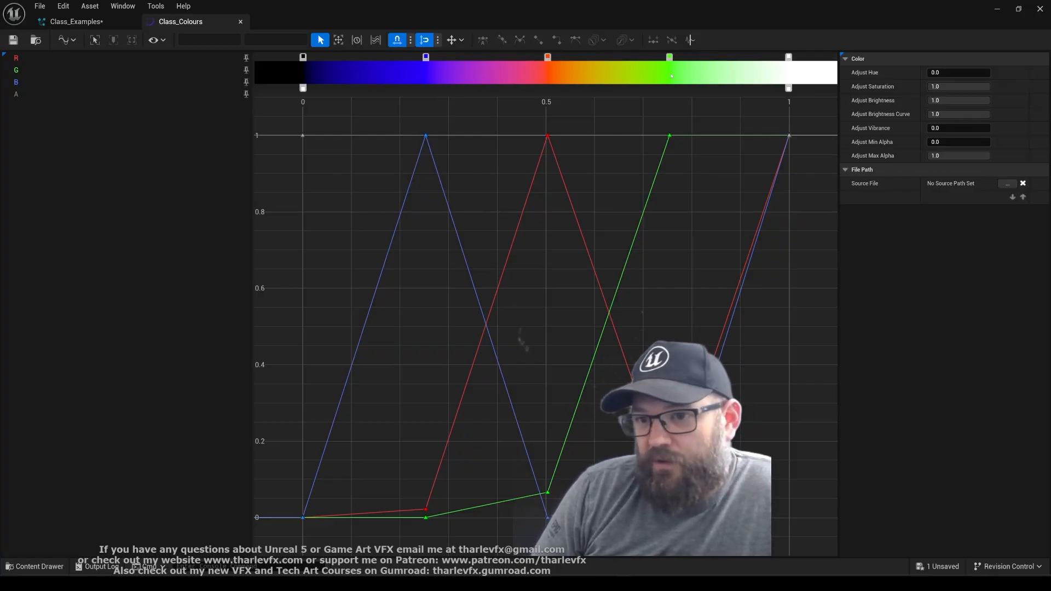
click(77, 21)
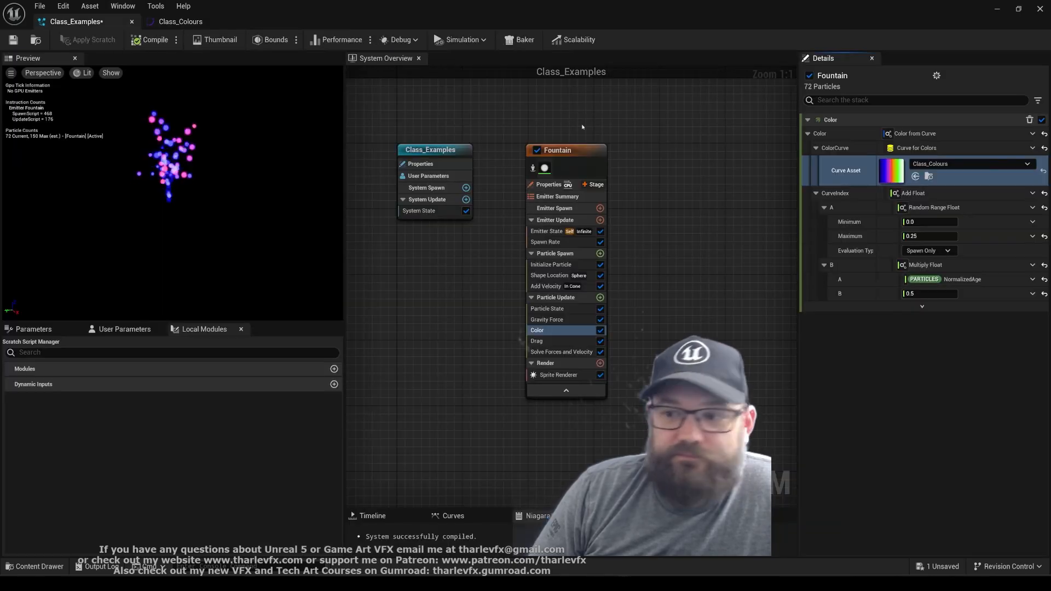
Try 0.75 as Multiply Float's B value and check it against the Class_Colours gradient
click(936, 293)
text(0)
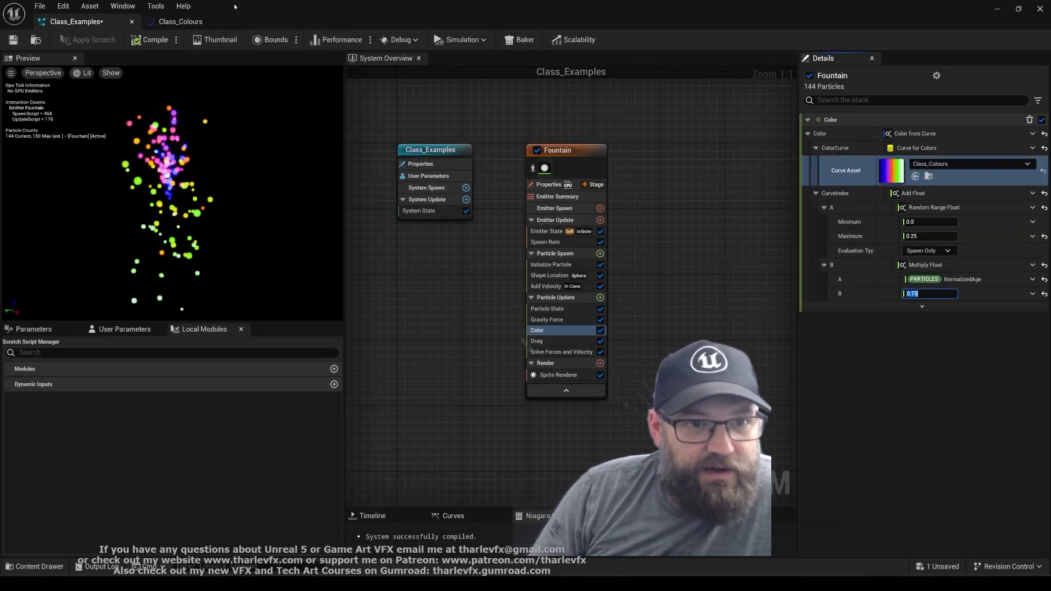
click(180, 21)
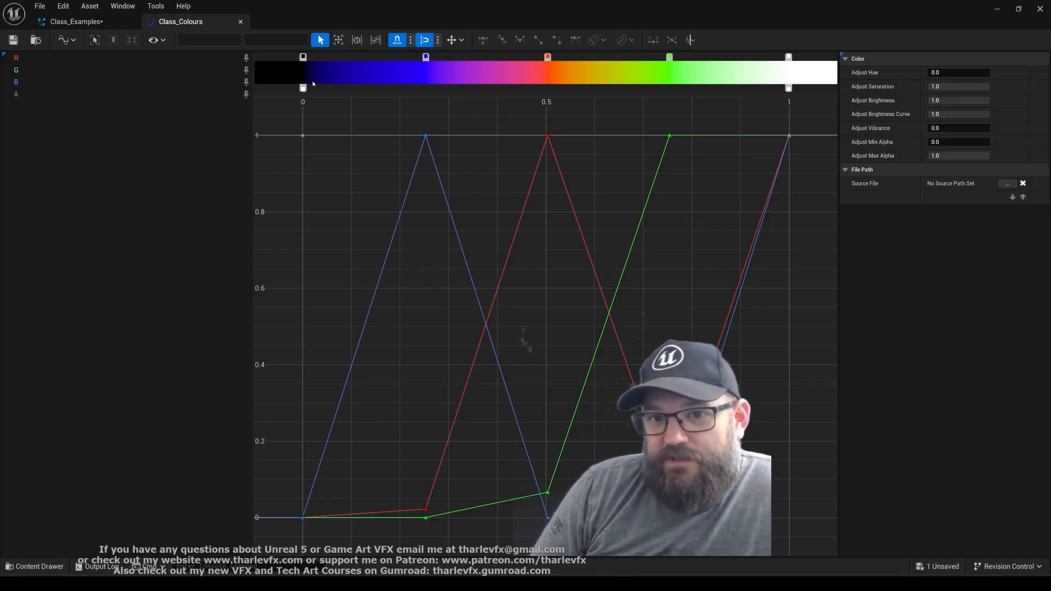
click(60, 21)
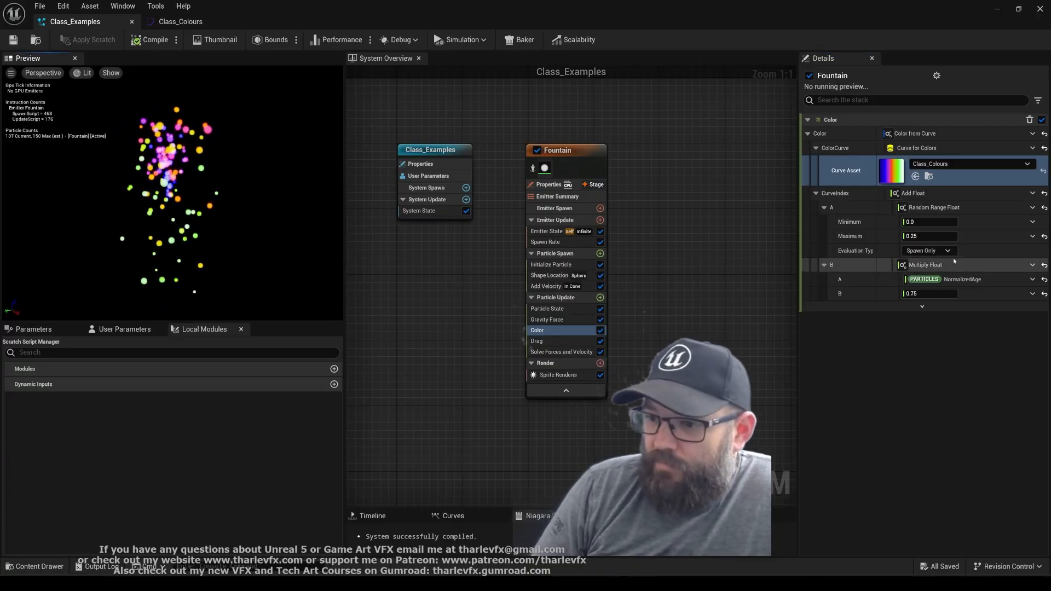
Check Initialize Particle's lifetime settings and set Multiply Float's B in the Color module to Random Range Float
click(555, 265)
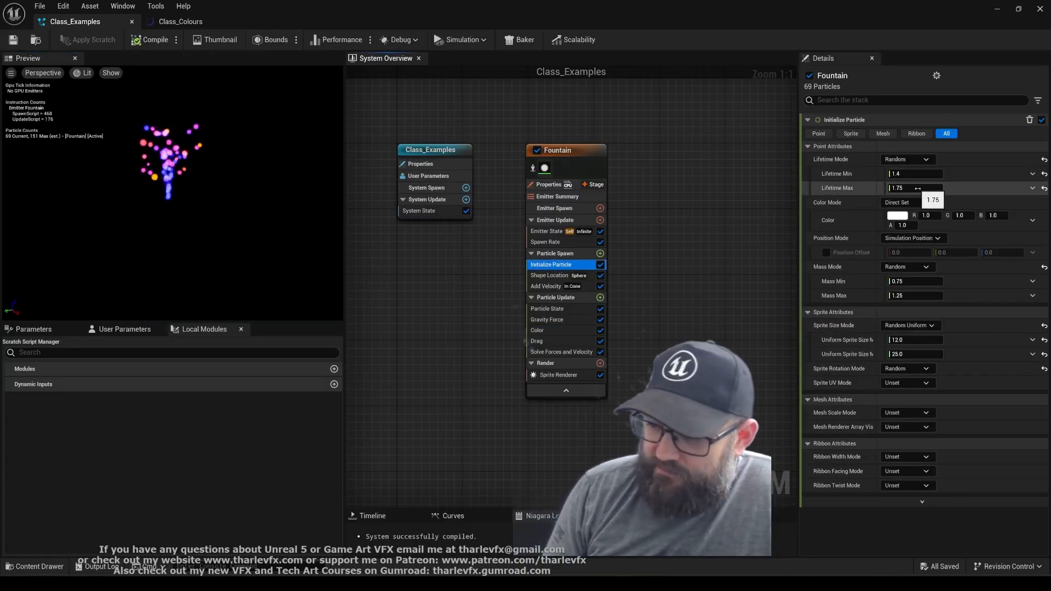
click(543, 330)
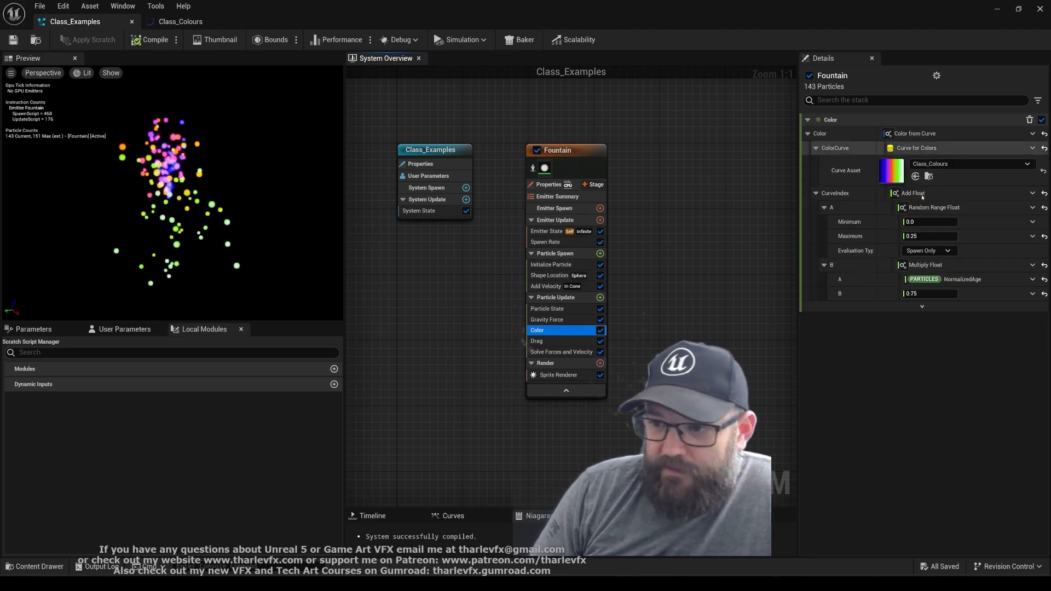
click(1032, 294)
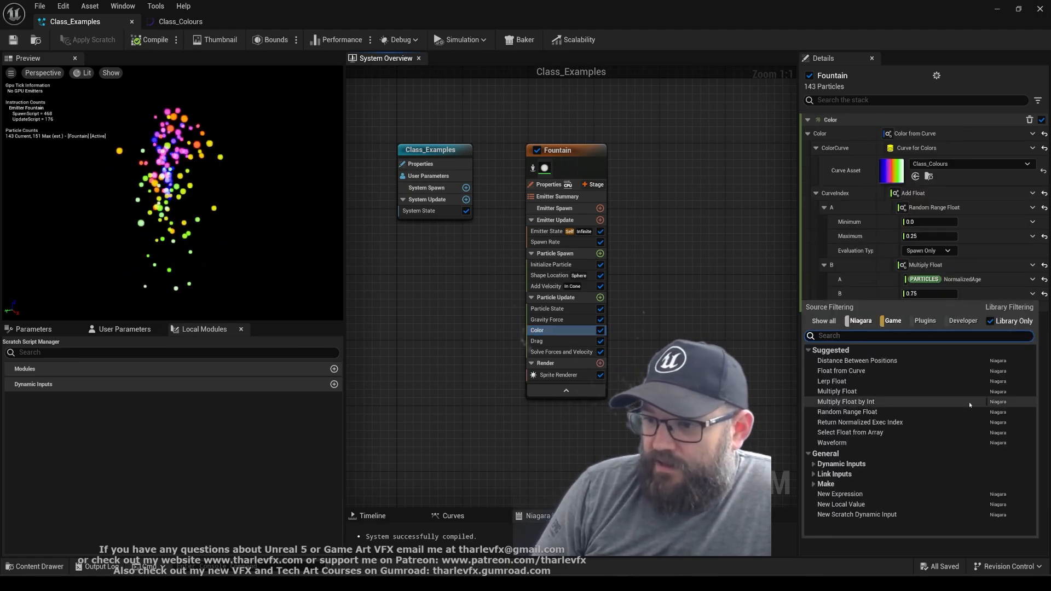
text(random)
key(Return)
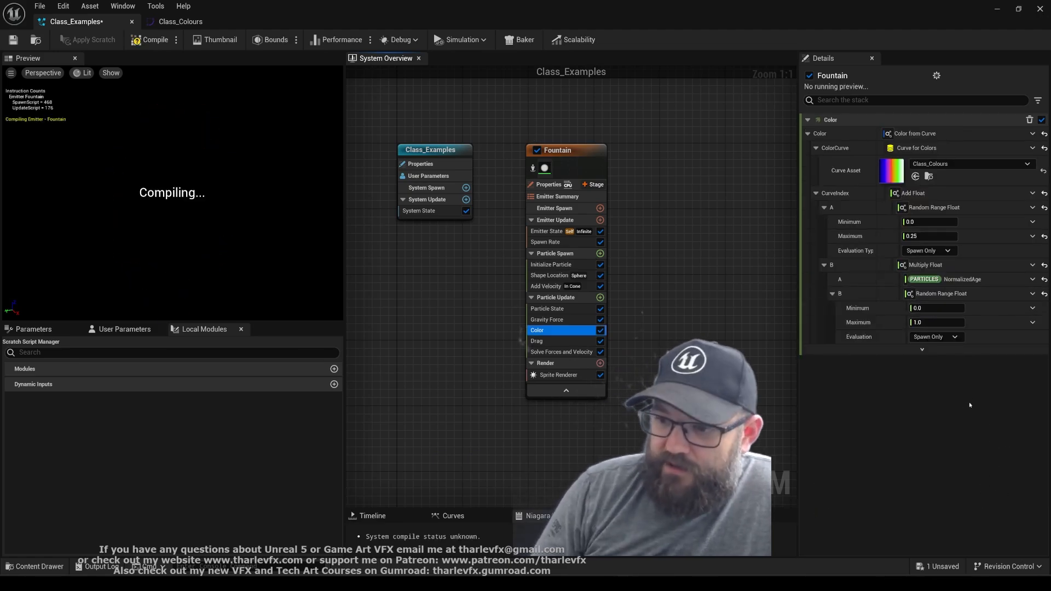
Set the multiplier's random range to Minimum 0.1 and Maximum 1.0, after trying a Maximum of 2.0
click(942, 307)
text(.1)
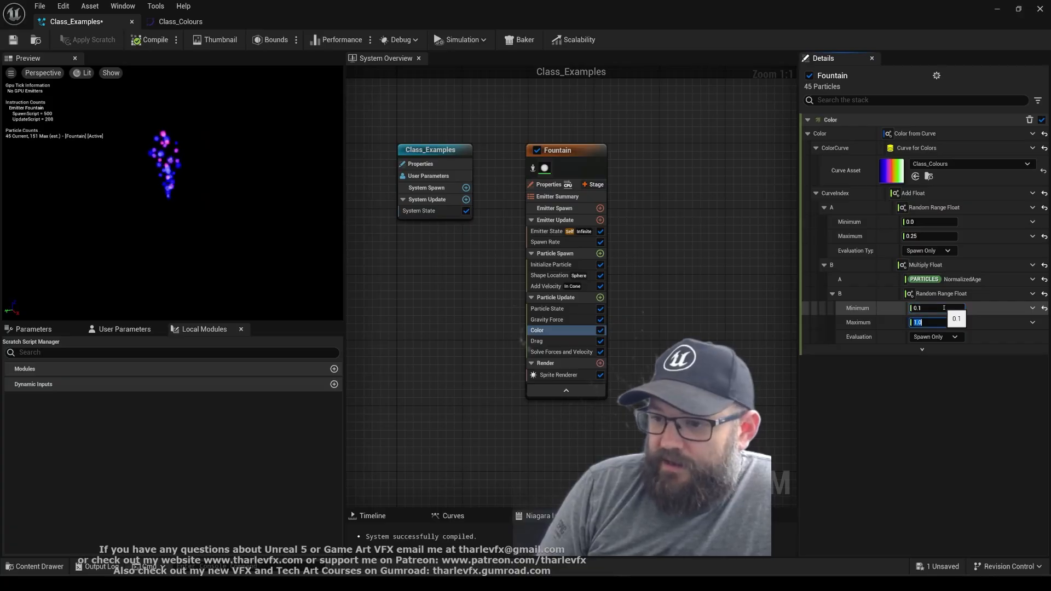
text(2)
key(Return)
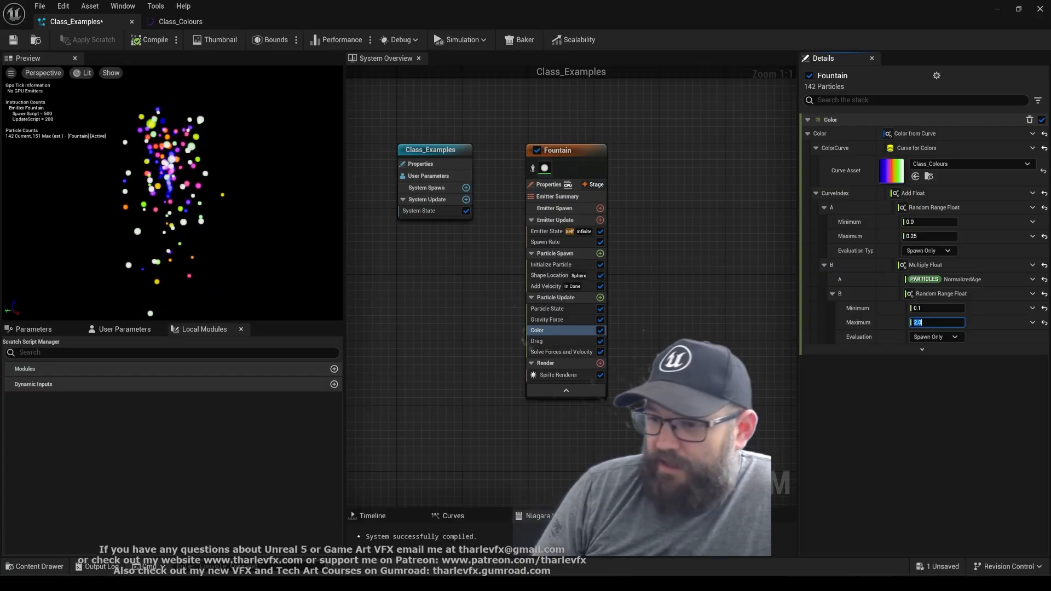
text(1)
key(Return)
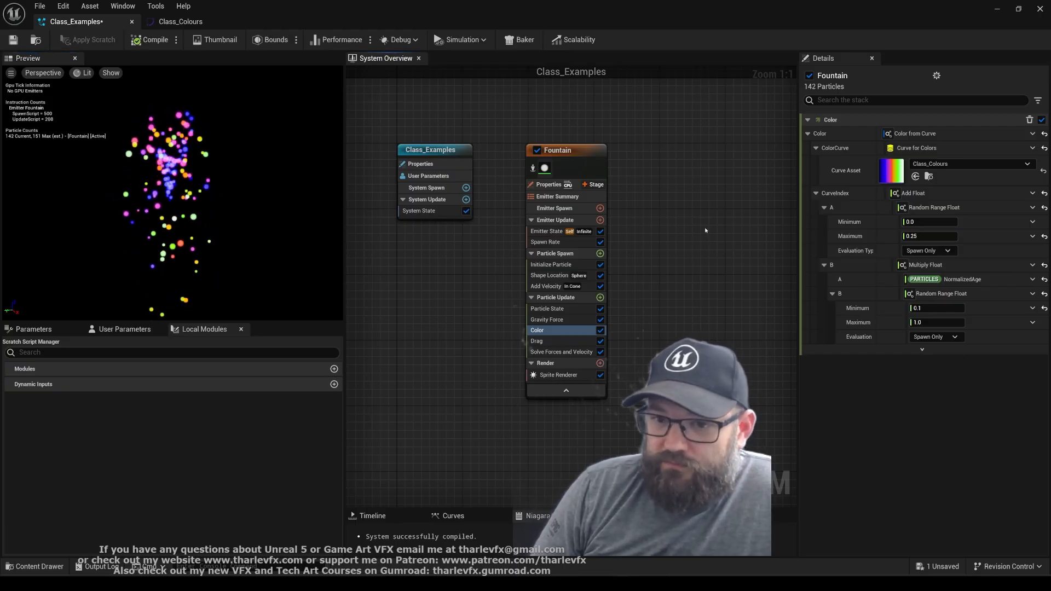
Save the Class_Examples system and duplicate its Fountain emitter
right_drag(685, 294, 673, 274)
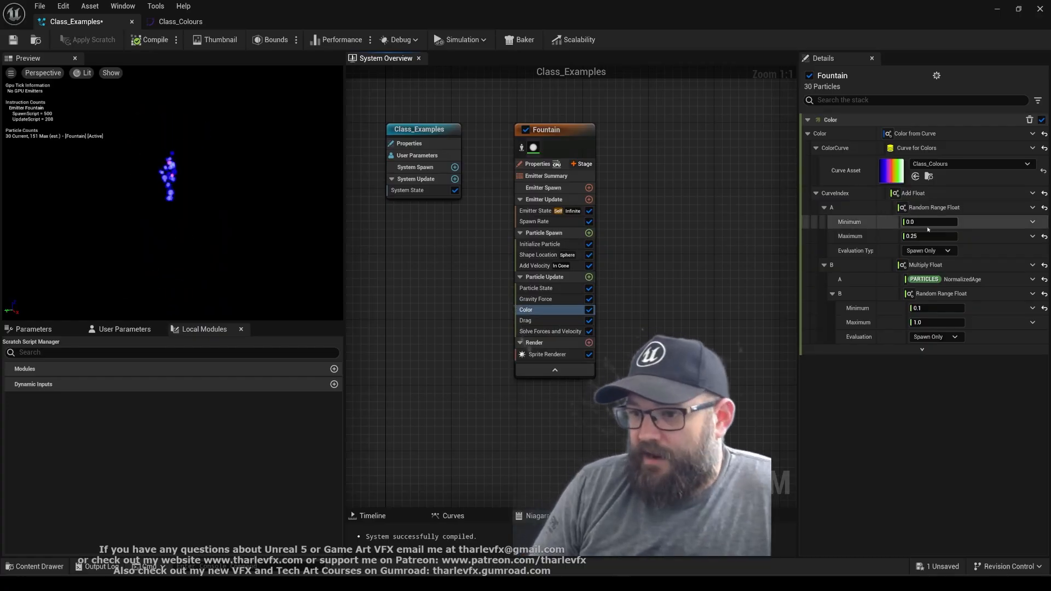
click(596, 141)
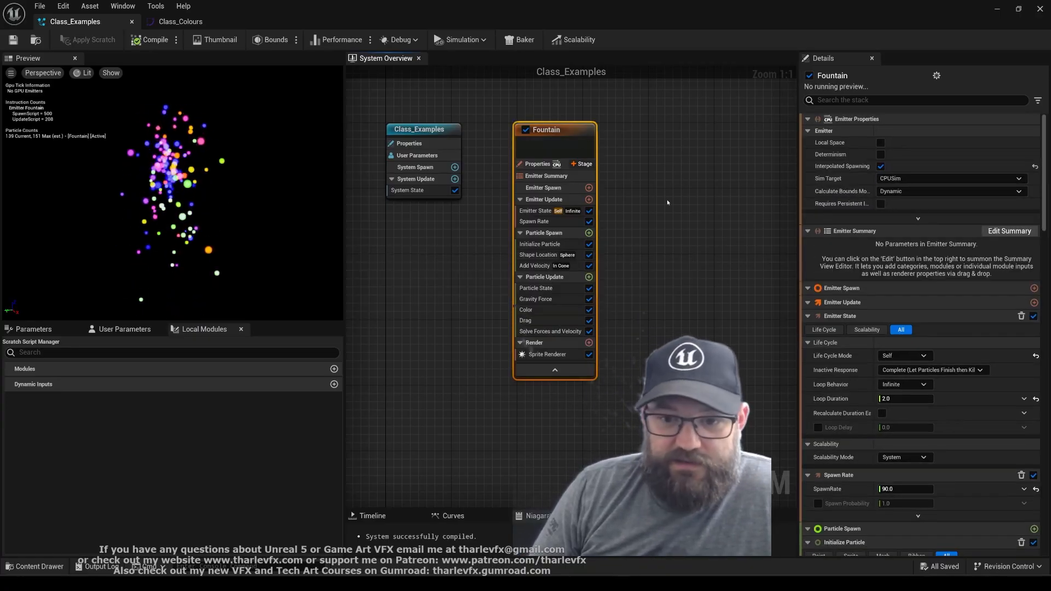
key(ctrl+d)
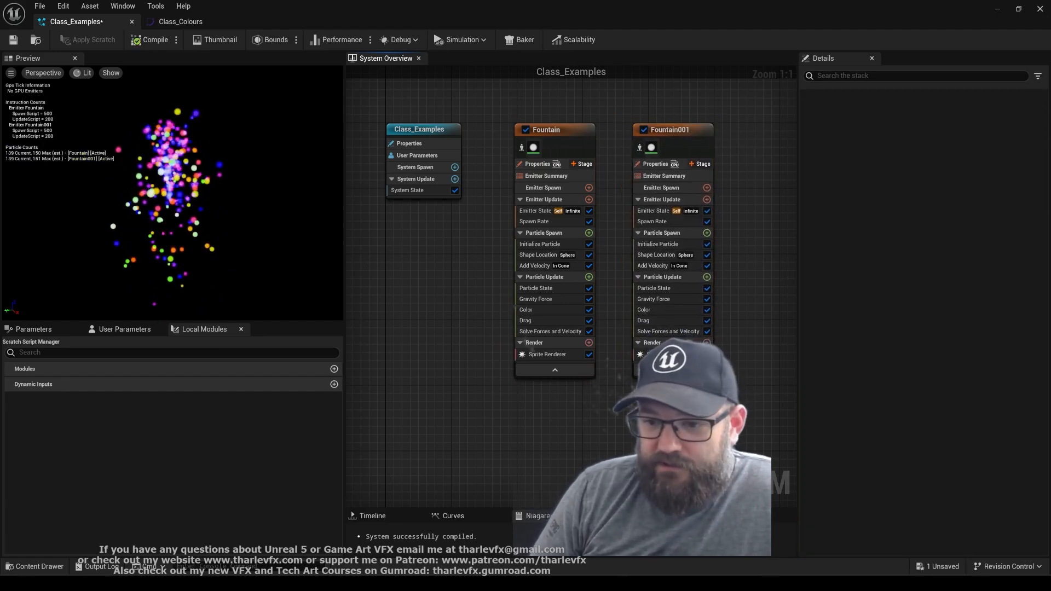
Set Fountain's Color random ranges to 0.0–0.1 start and 0.1–0.25 multiplier, and Fountain001's to 0.5–0.65 start and 0.3–0.4 multiplier
right_drag(638, 308, 605, 302)
click(515, 304)
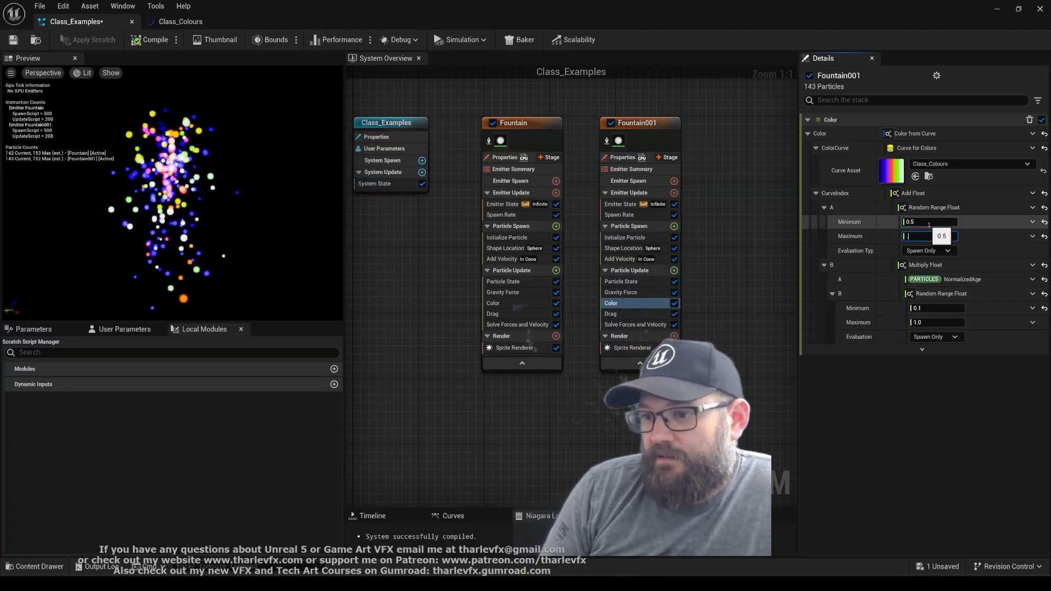
key(Return)
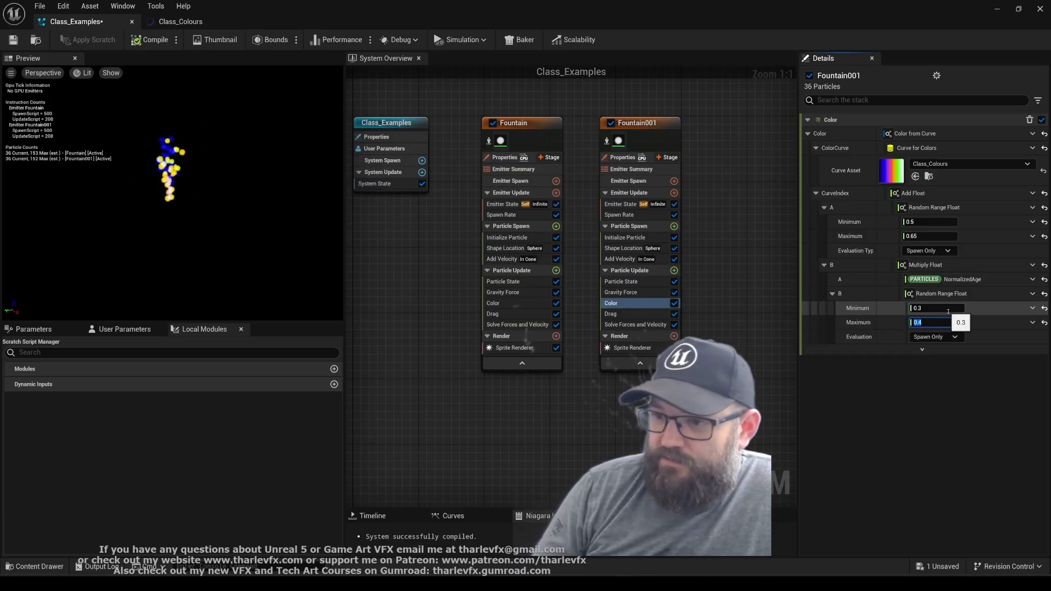
Set Fountain001's random uniform sprite size to 4.0 minimum and 6.0 maximum, and compare both emitters' Color modules
click(632, 240)
click(921, 340)
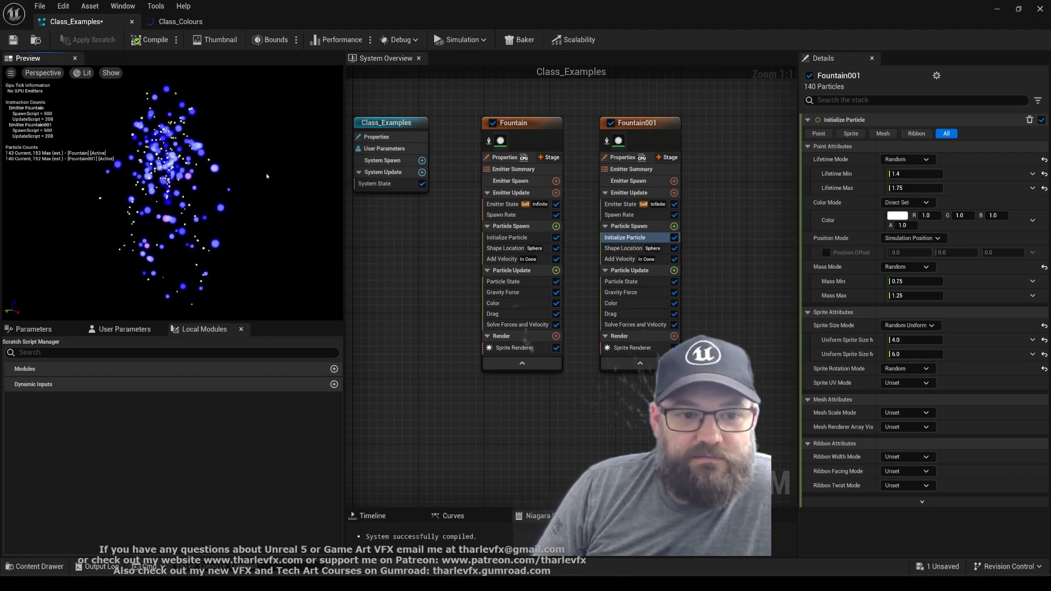
click(634, 302)
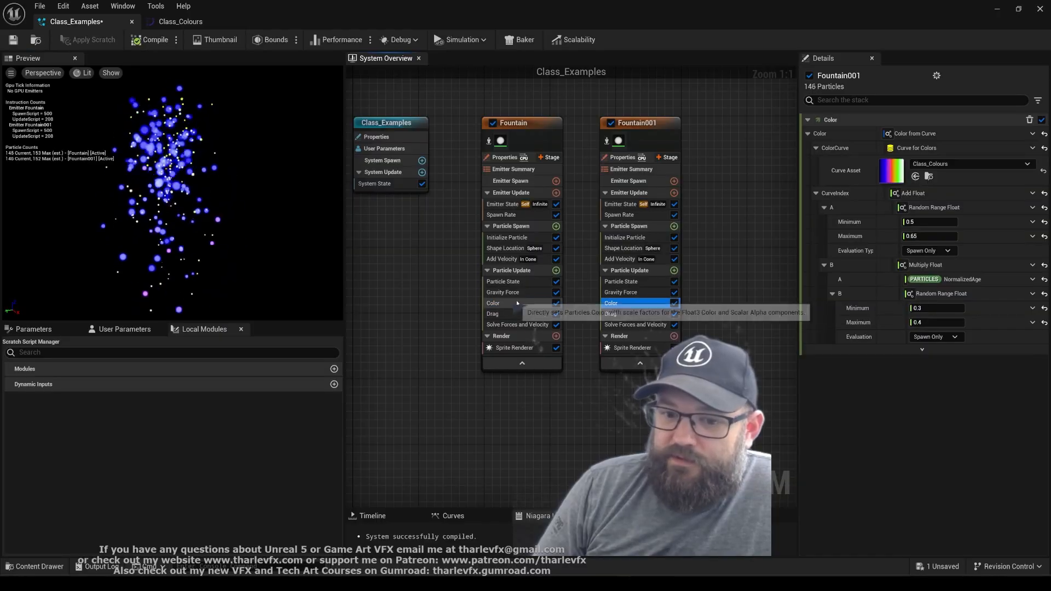
click(634, 303)
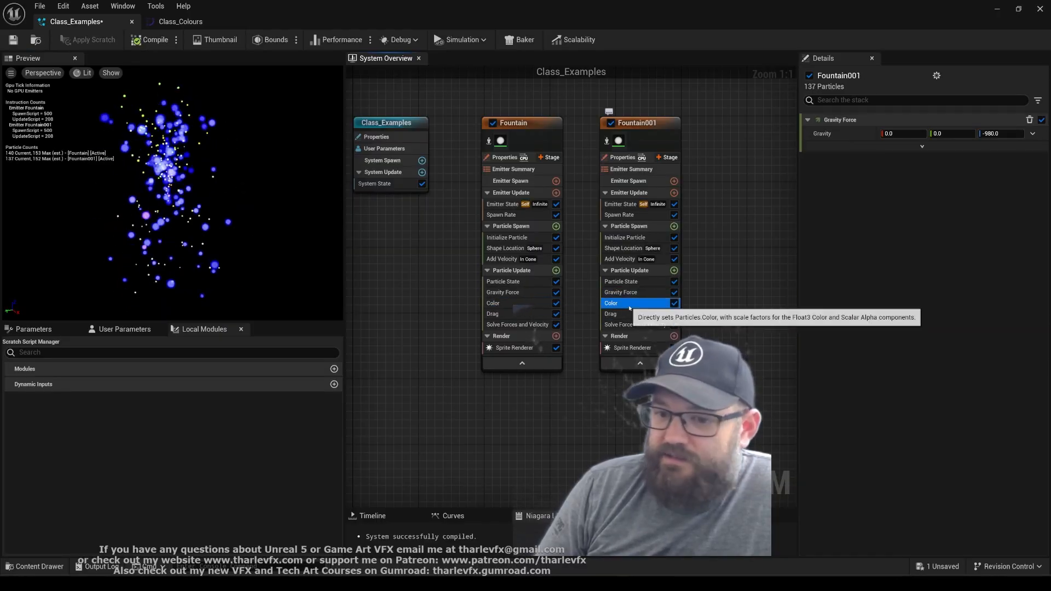
click(511, 304)
Assign Curve_Fire1 as the Color module's curve asset in Fountain001 and in Fountain
click(610, 303)
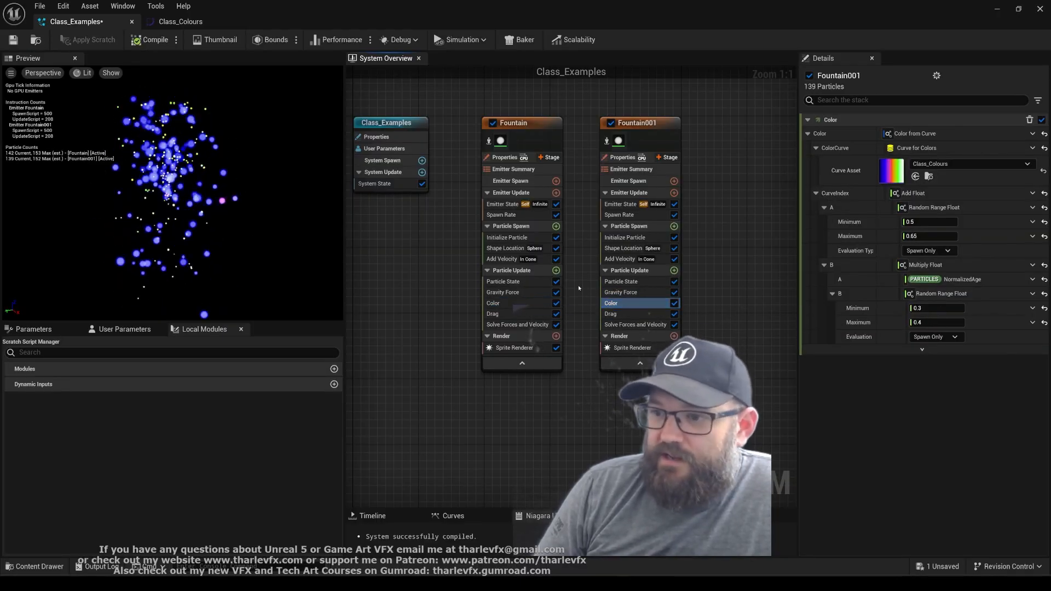
click(962, 163)
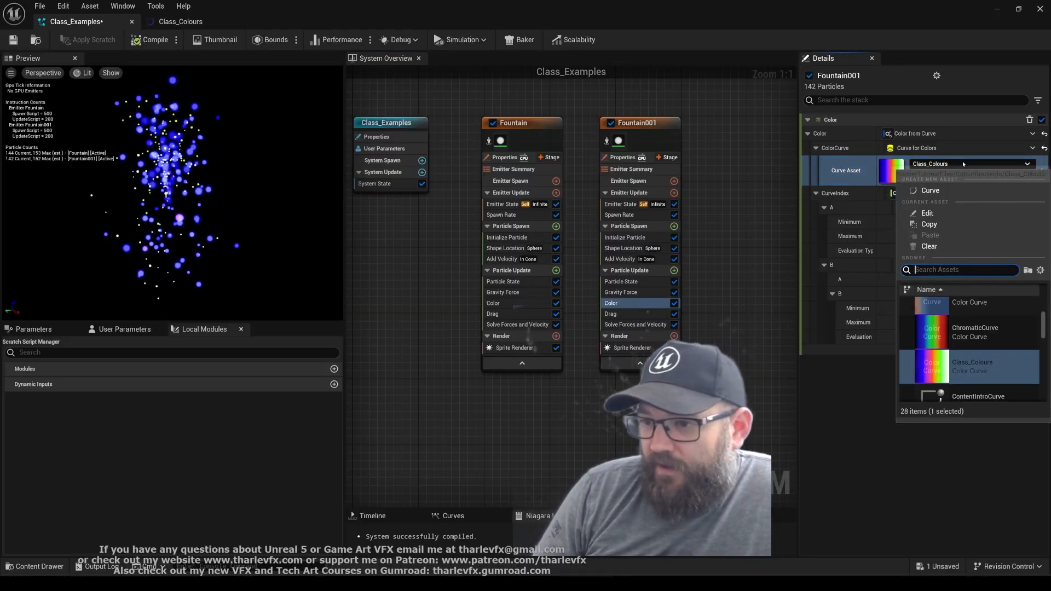
scroll(972, 355, down, 3)
click(971, 363)
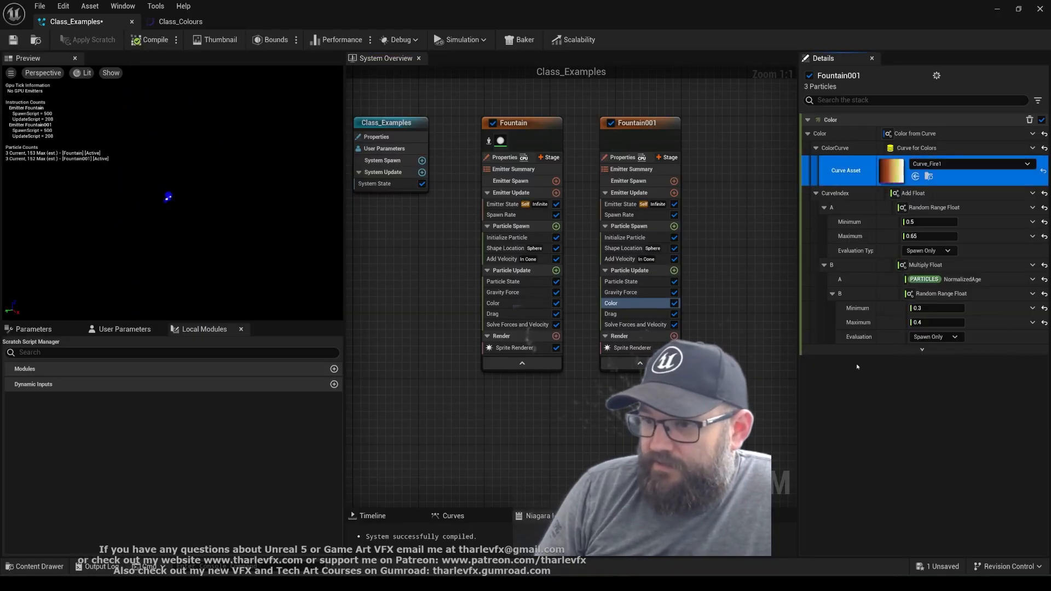
click(515, 303)
click(968, 164)
scroll(931, 393, down, 3)
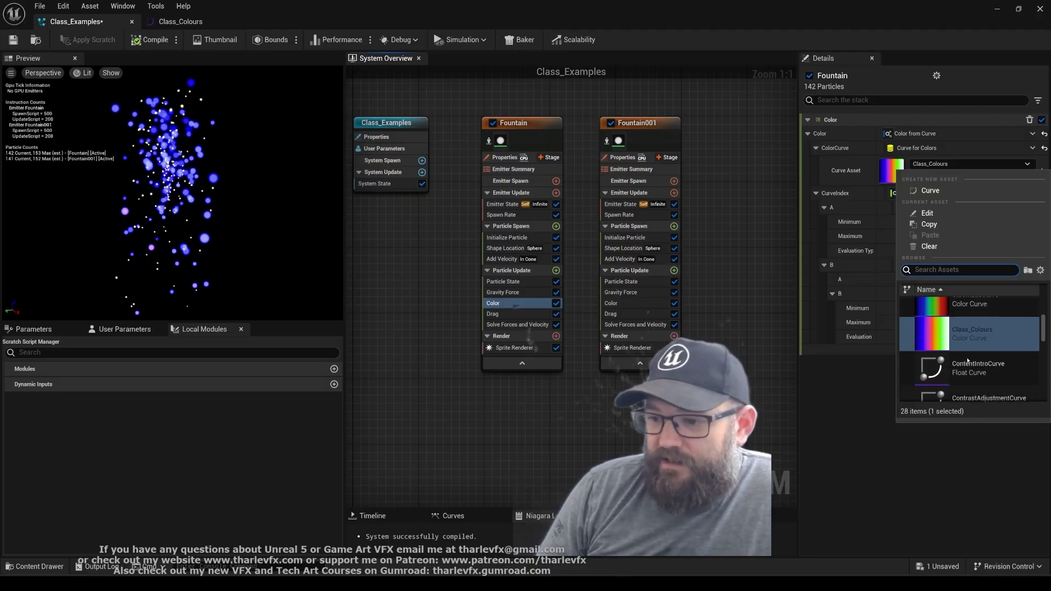
click(941, 350)
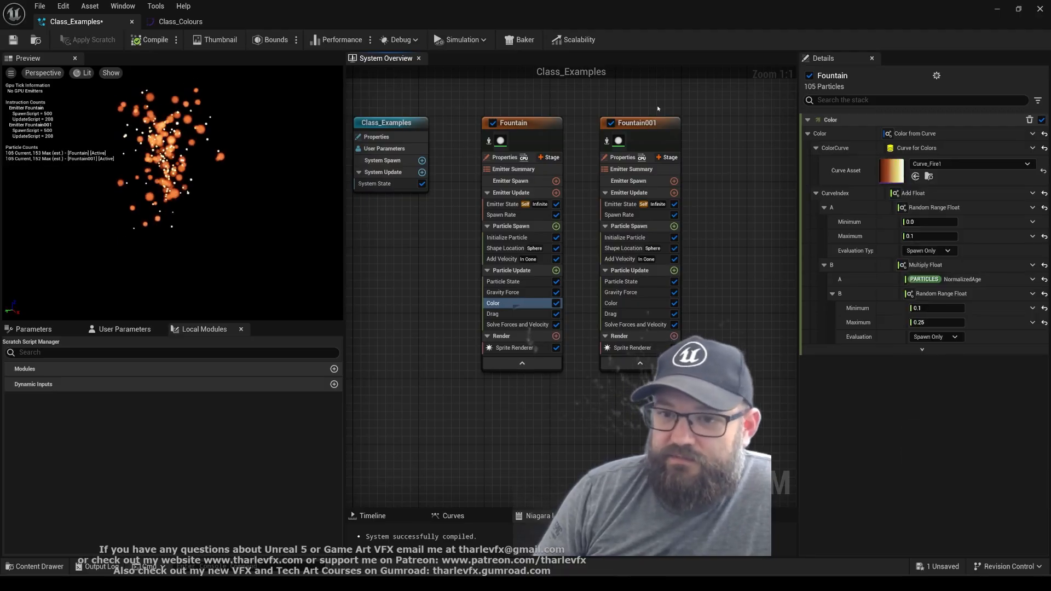
drag(658, 108, 579, 100)
click(579, 100)
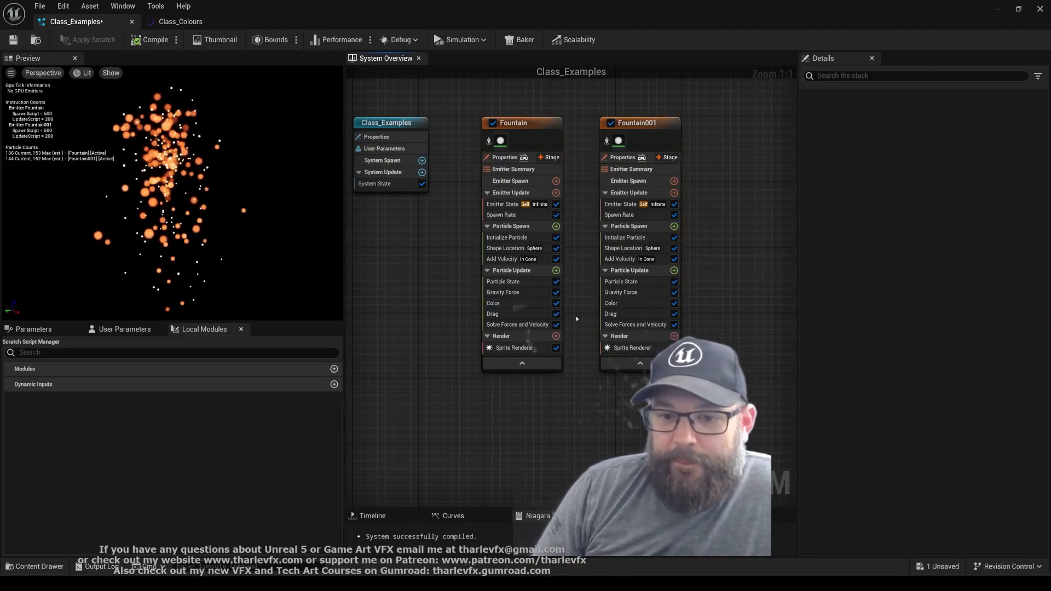
right_drag(409, 250, 435, 253)
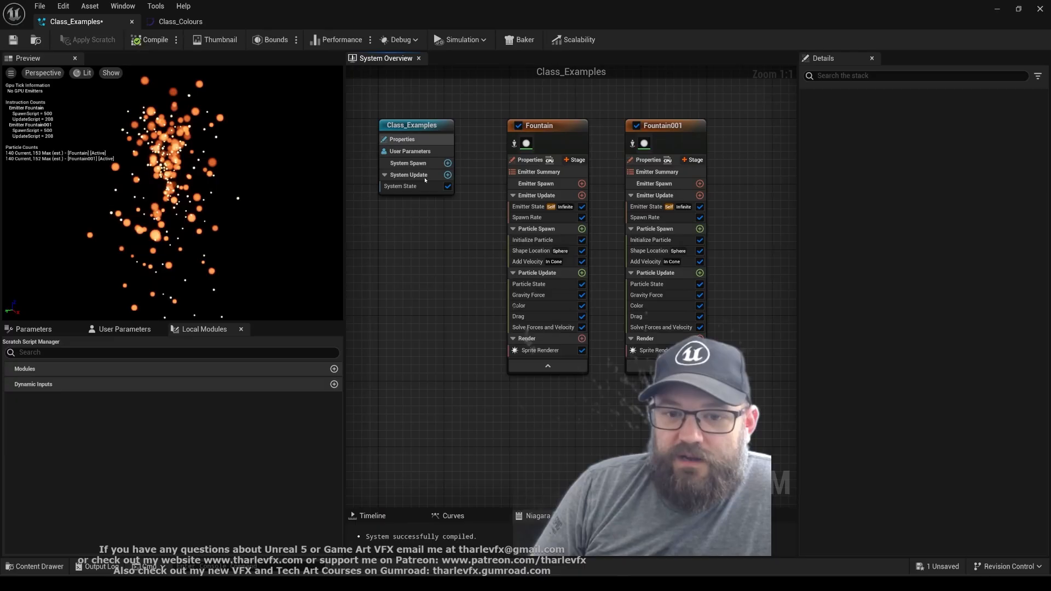
click(538, 304)
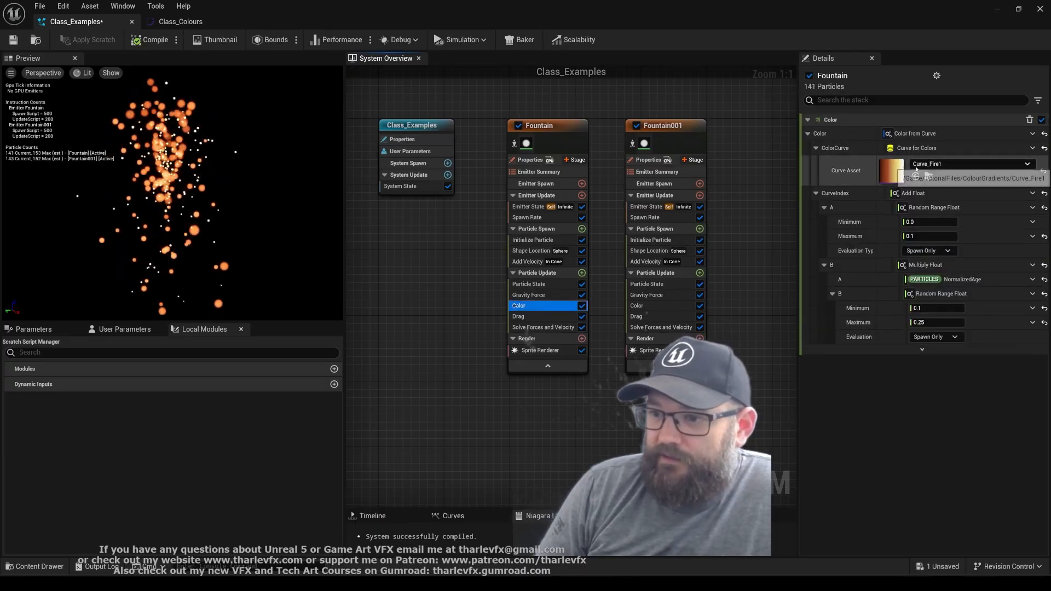
Add a Set Parameters module to the system's System Spawn stage and give it a new Curve for Colors parameter
click(393, 137)
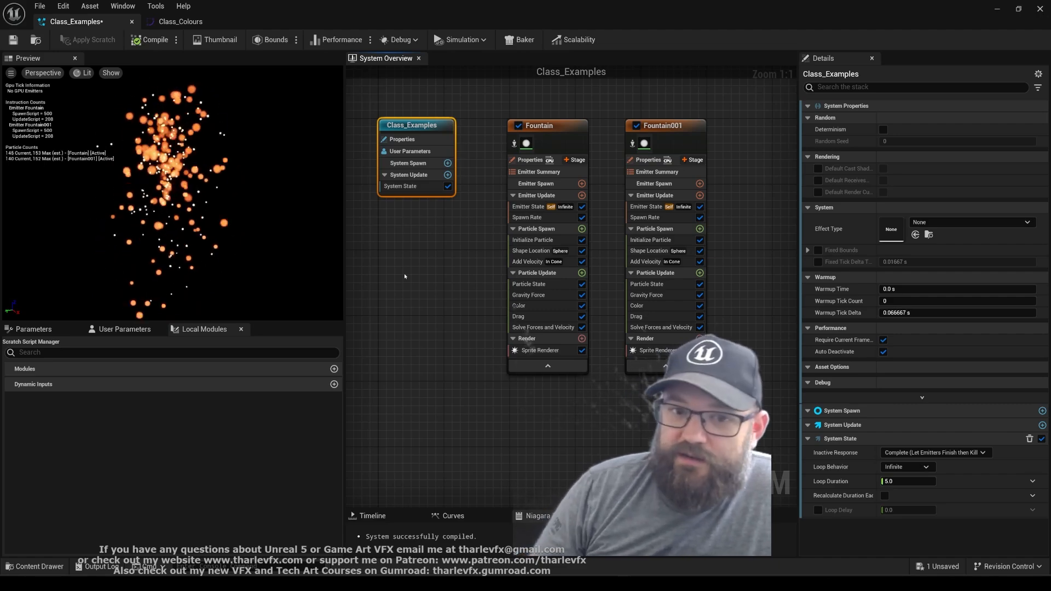
click(447, 163)
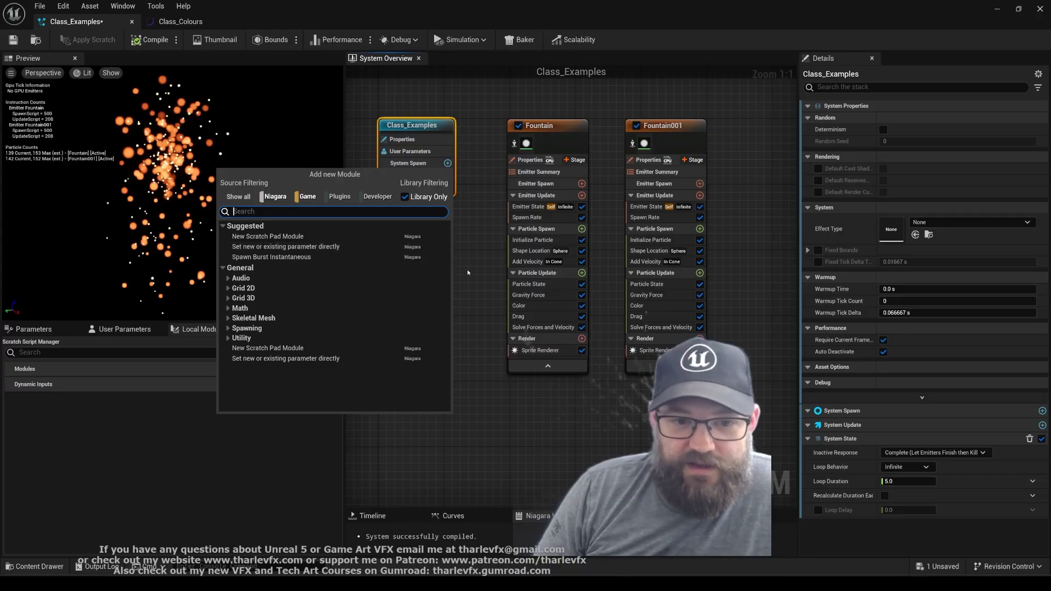
click(289, 247)
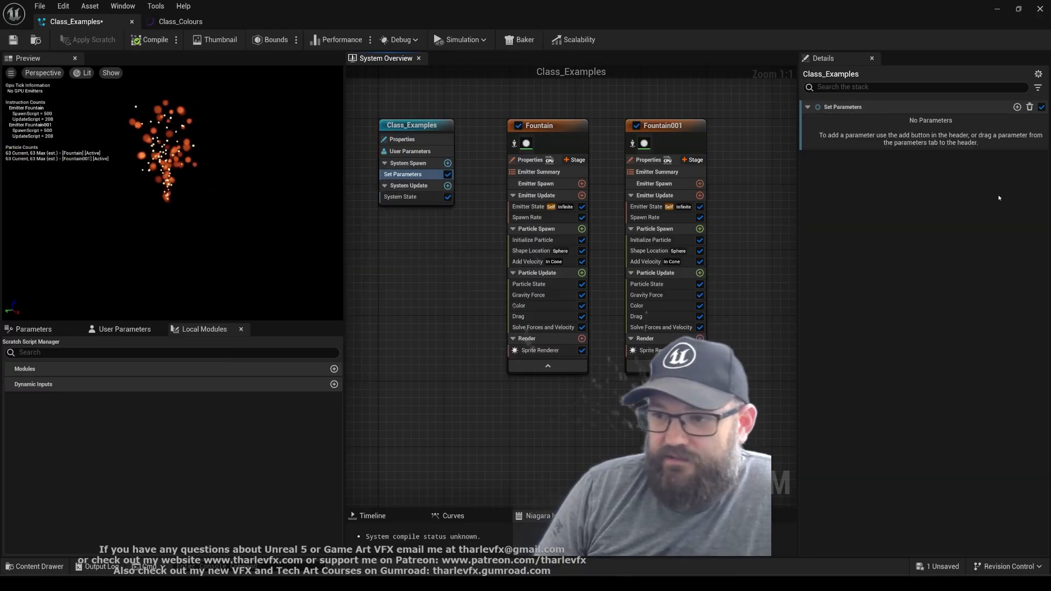
click(1017, 106)
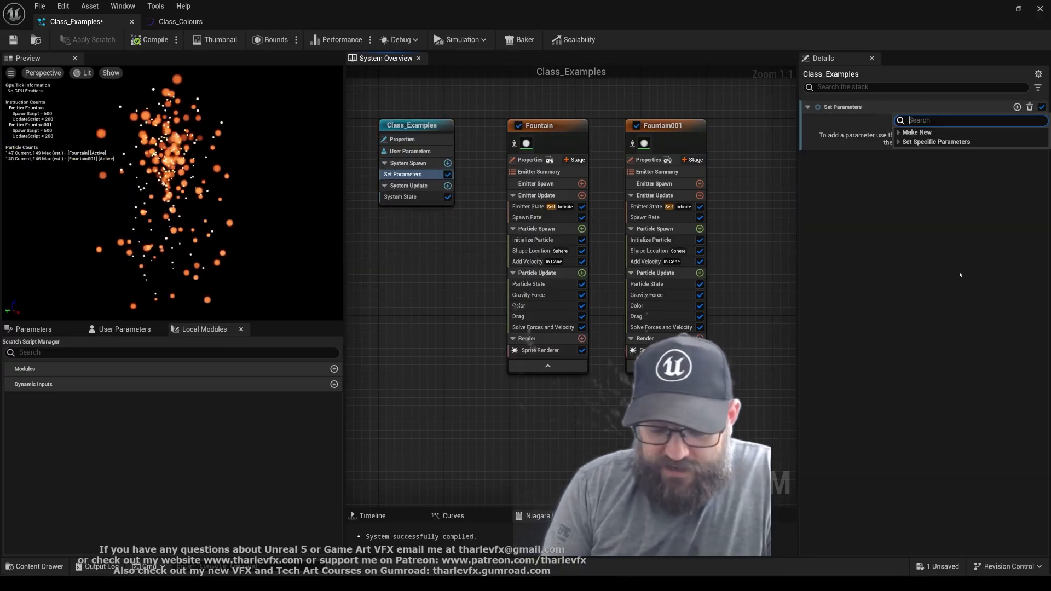
text(colo)
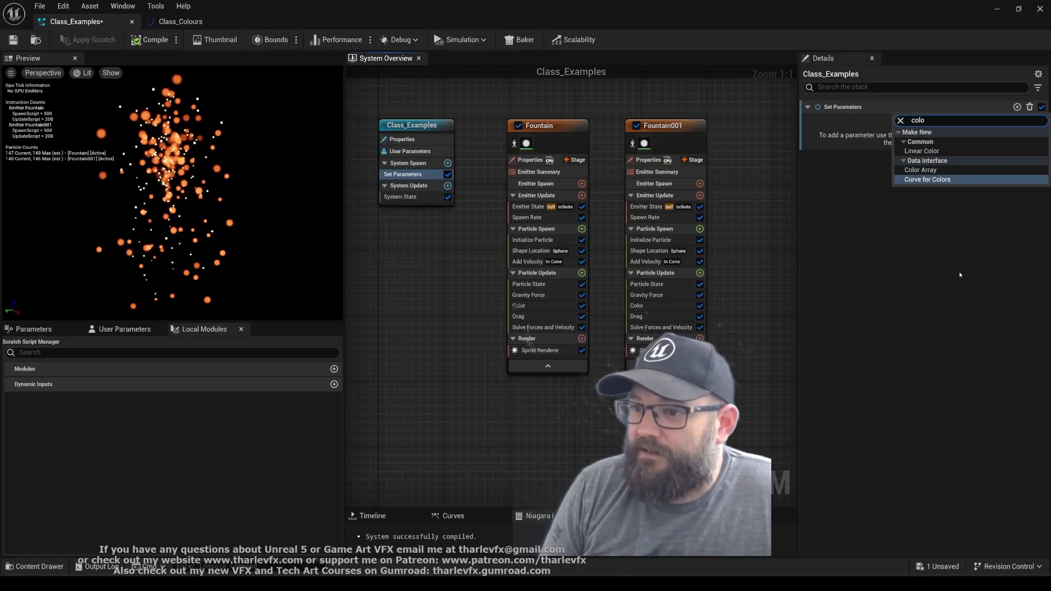
key(Return)
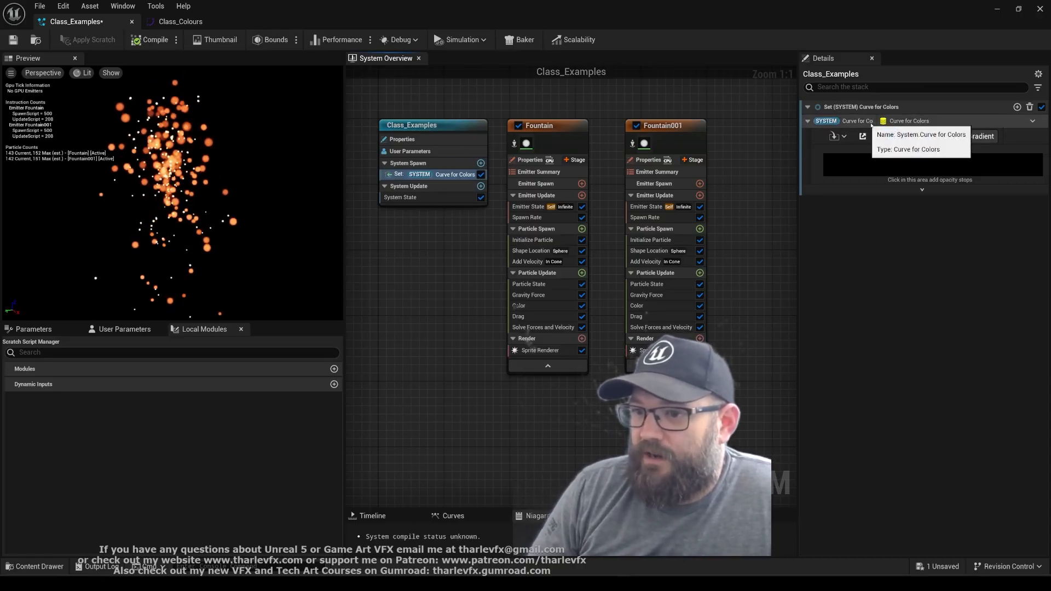
Rename the system's curve parameter to MyColours and make it reference the Class_Colours colour curve asset
click(877, 124)
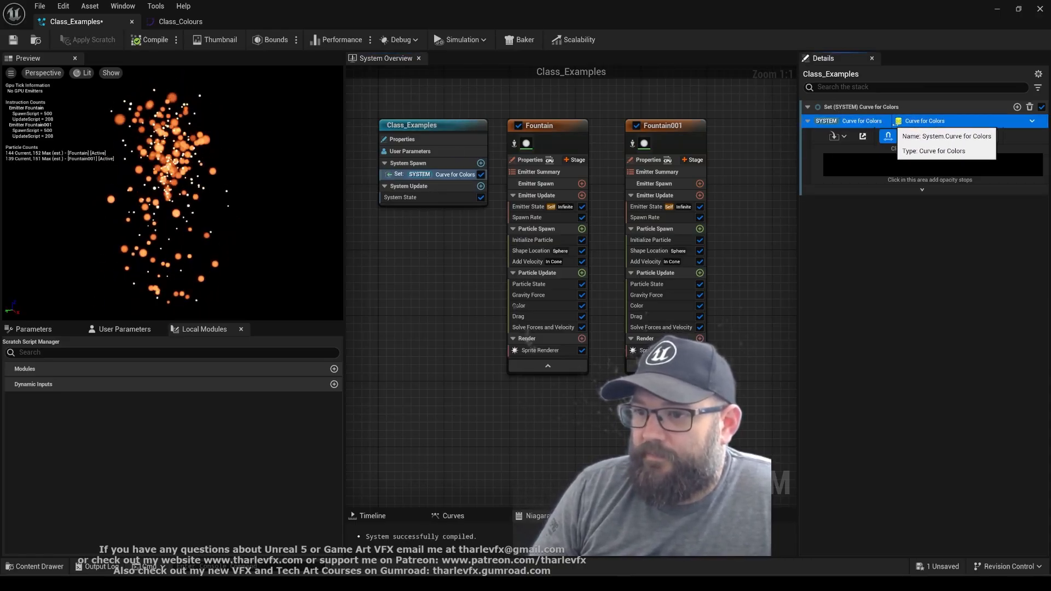
double_click(874, 122)
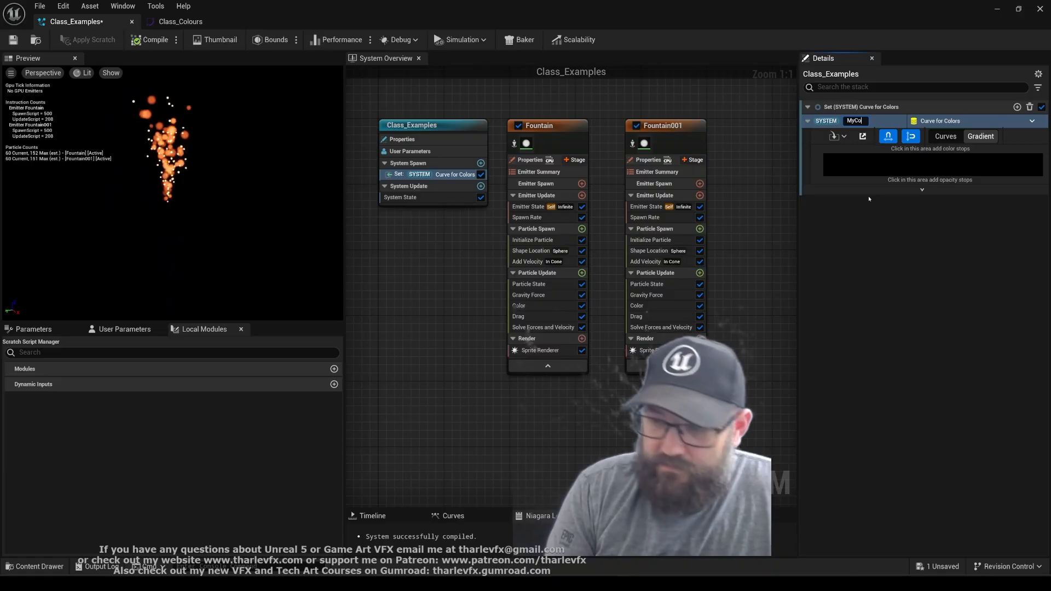
text(MyColours)
key(Return)
click(839, 137)
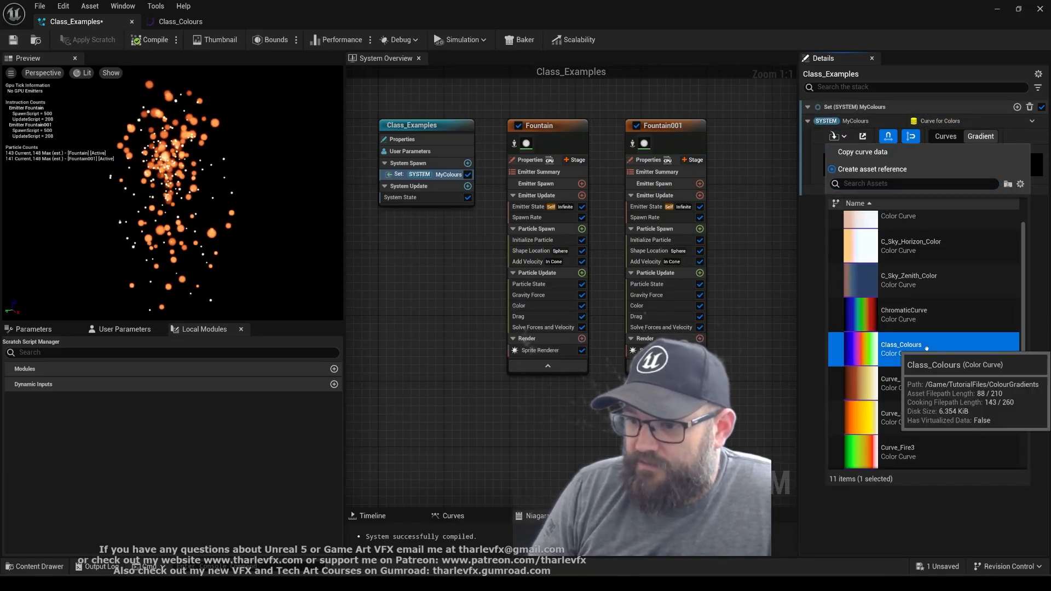
click(903, 350)
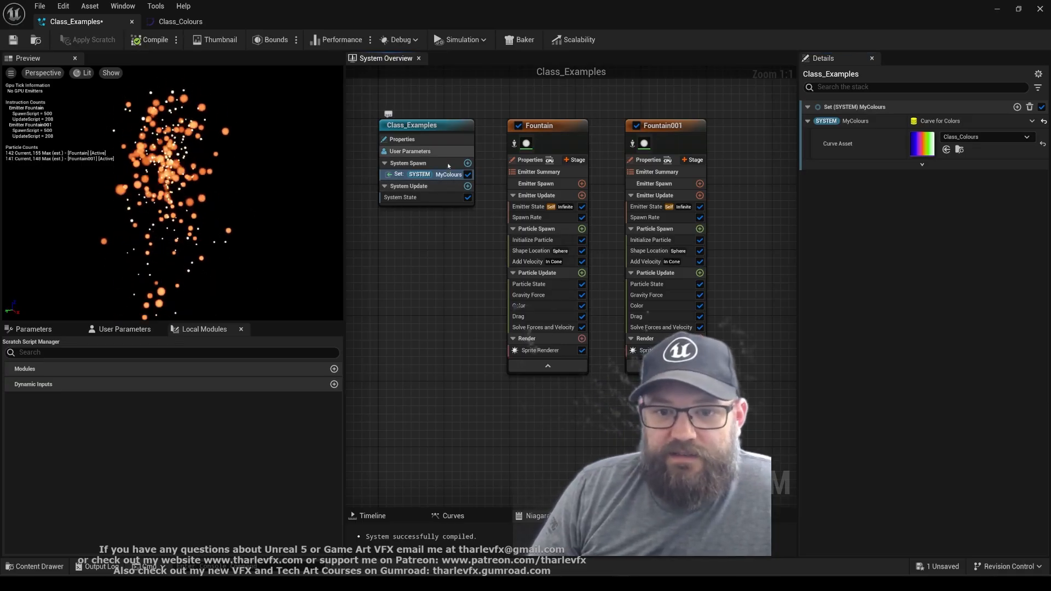
Link Fountain's ColorCurve to System MyColours, copying its Add Float CurveIndex setup beforehand and pasting it back
click(546, 307)
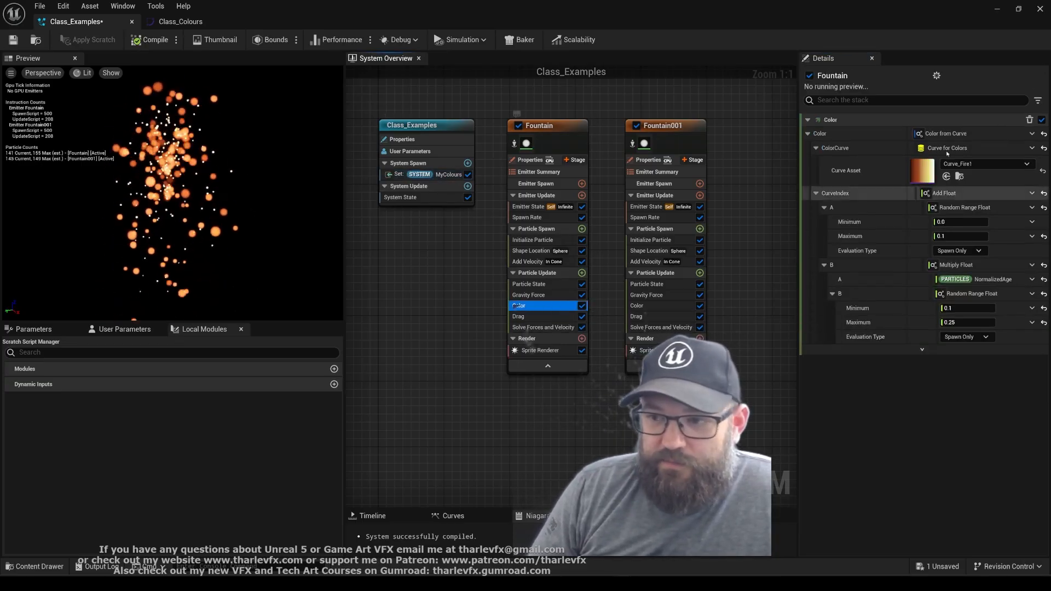
click(1010, 148)
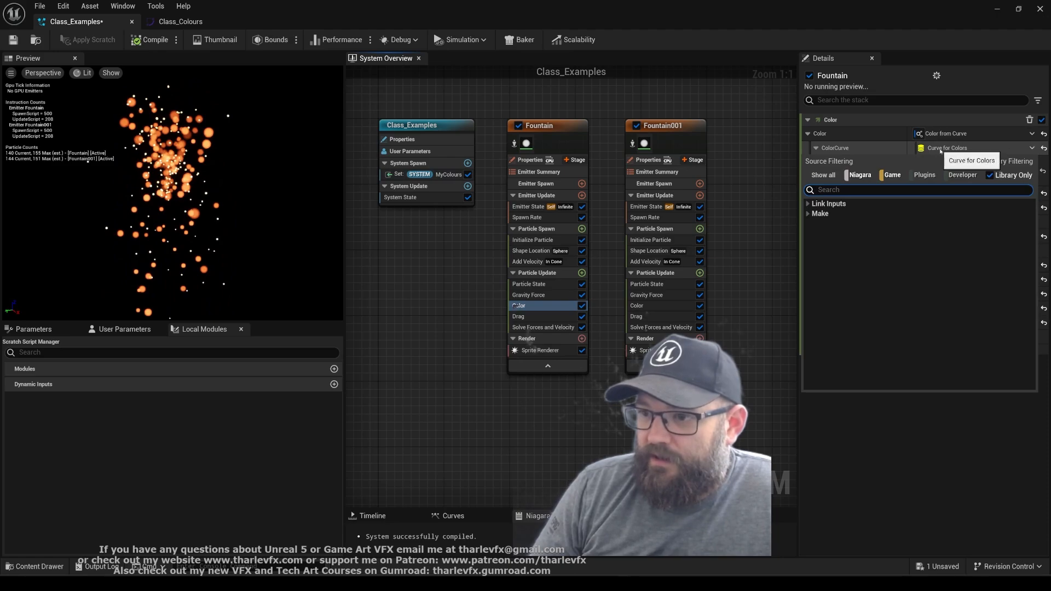
click(781, 224)
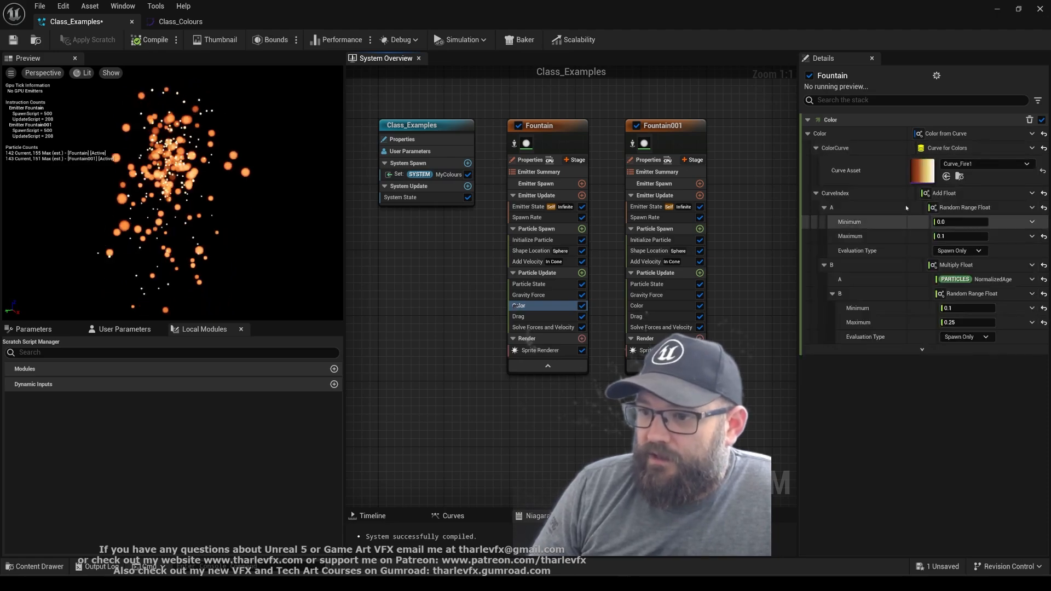
click(963, 195)
click(1042, 193)
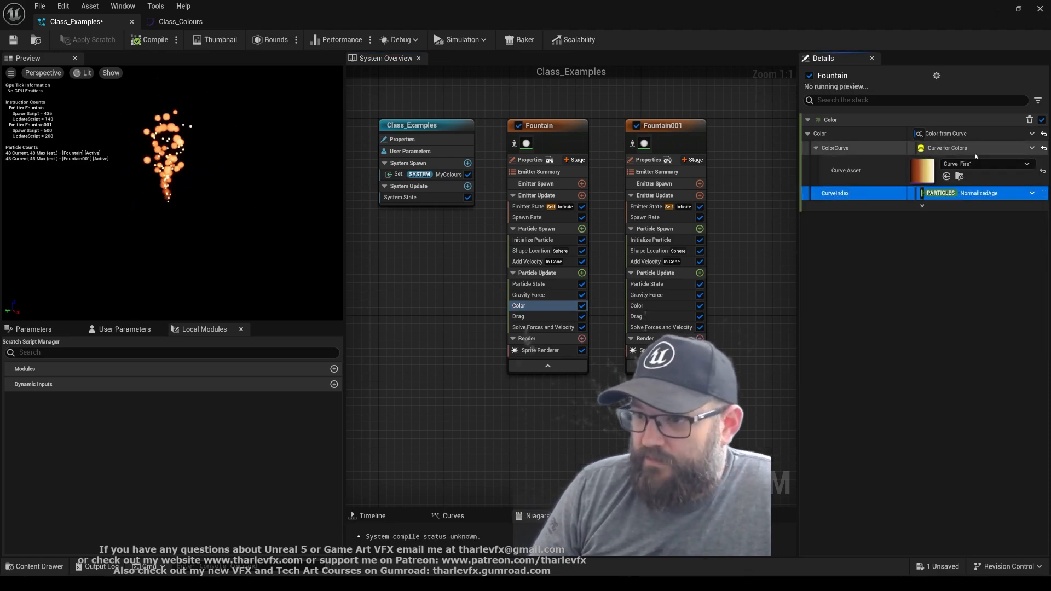
click(1031, 148)
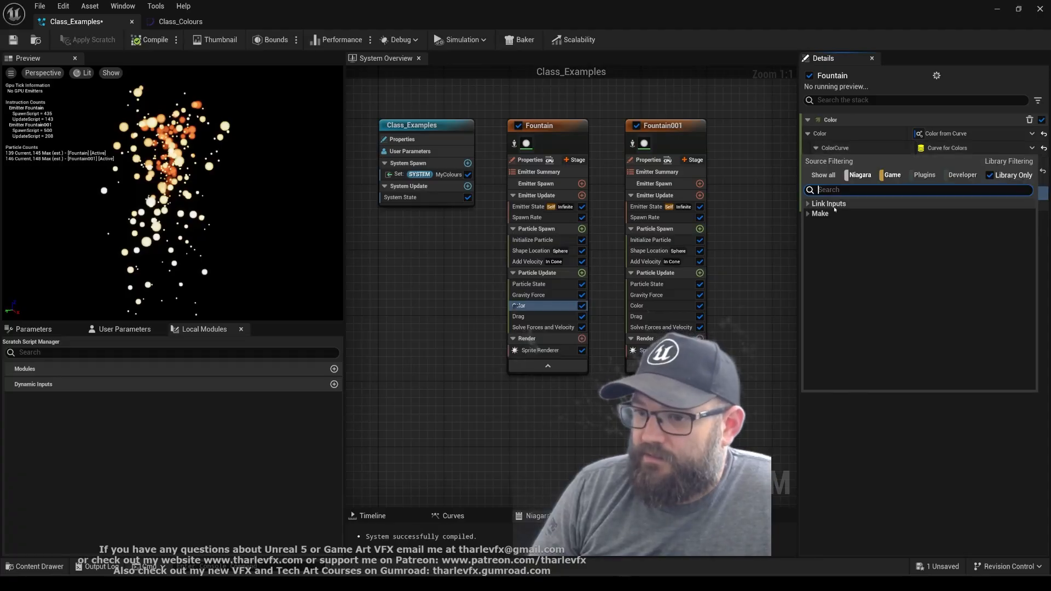
click(808, 204)
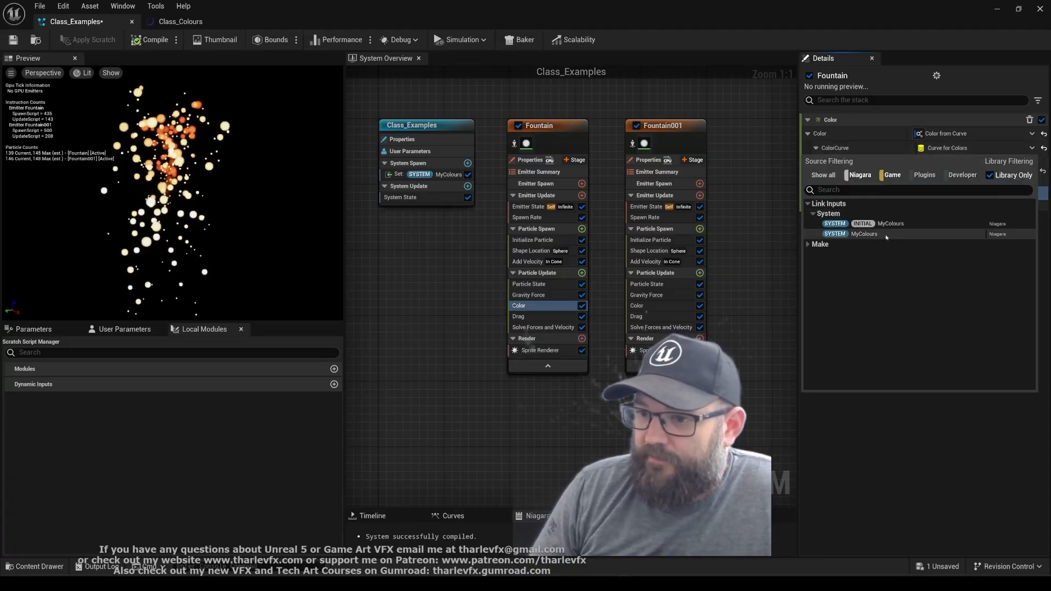
click(886, 234)
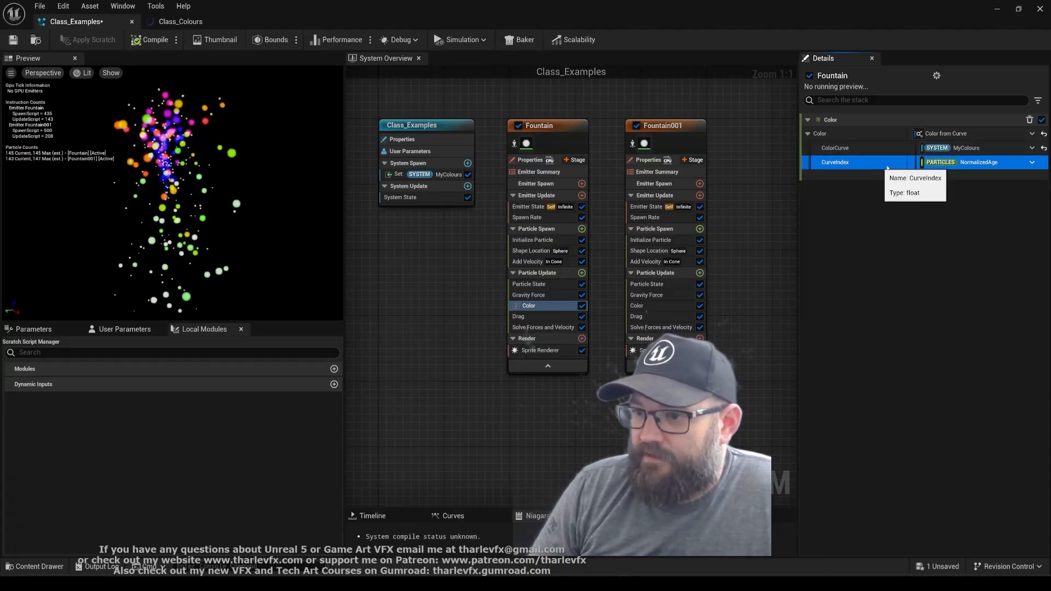
key(ctrl+v)
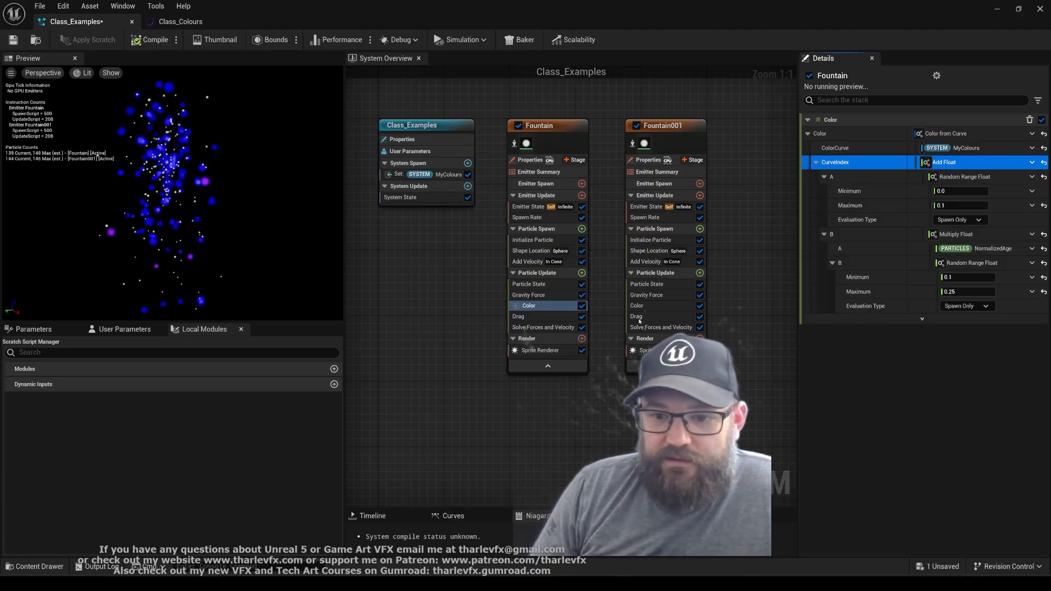
Link Fountain001's ColorCurve to System MyColours, cutting its Add Float CurveIndex setup beforehand and pasting it back
click(656, 306)
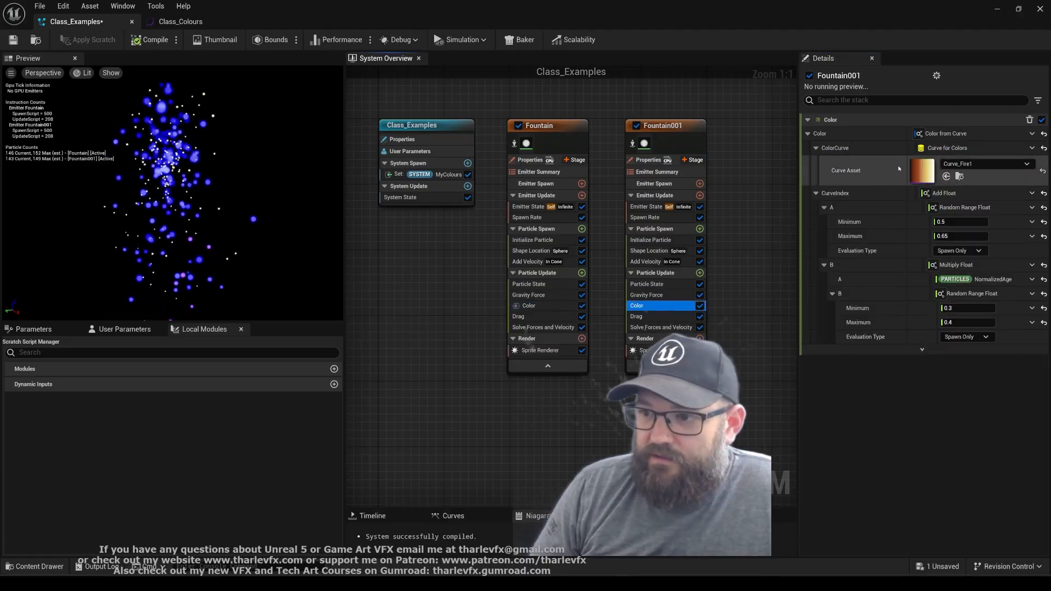
click(957, 197)
key(ctrl+x)
click(1032, 148)
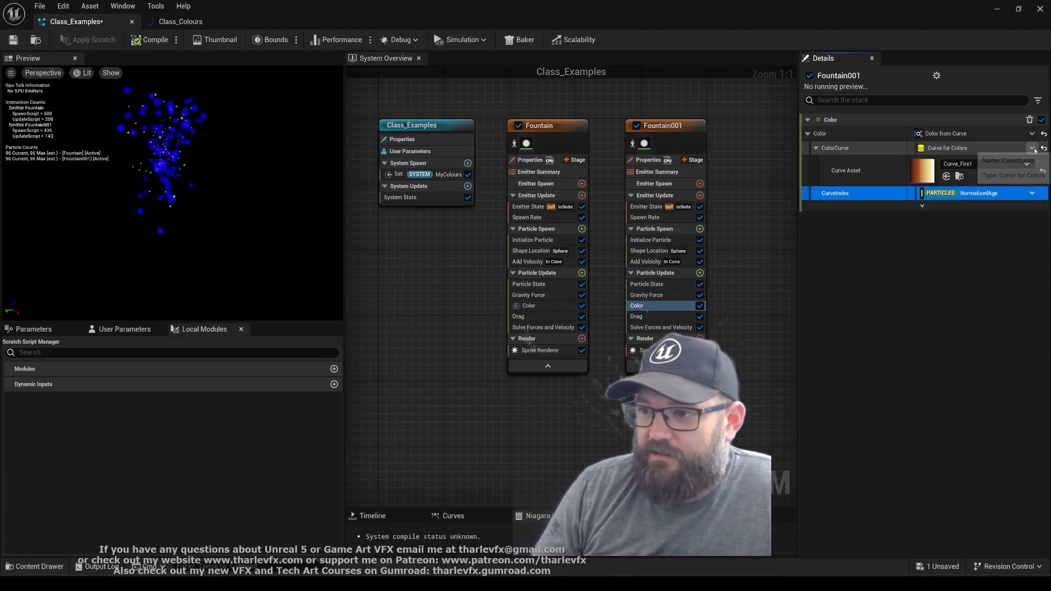
click(808, 204)
click(814, 214)
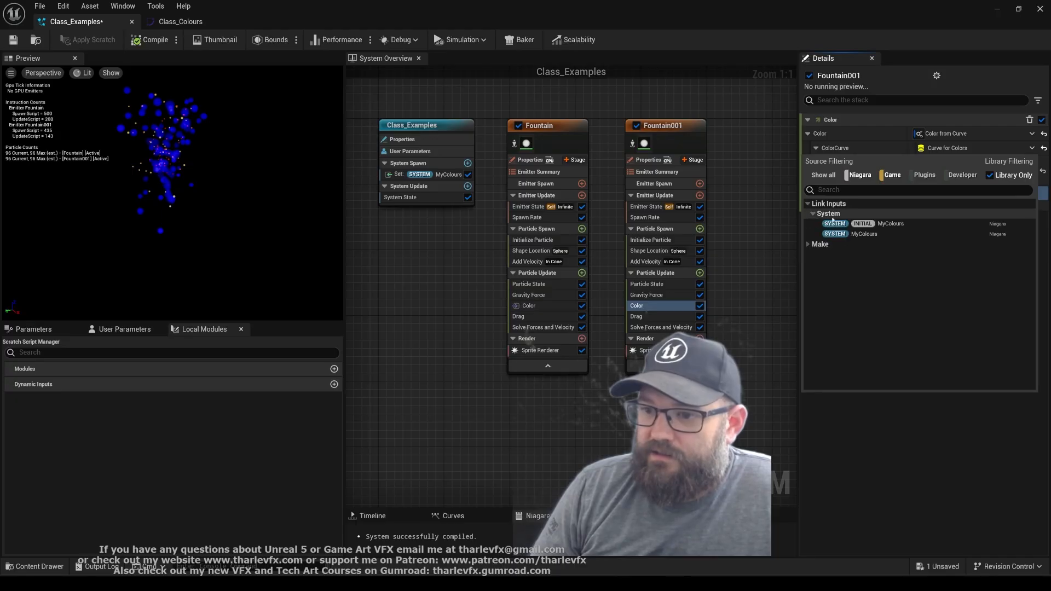
click(871, 234)
key(ctrl+v)
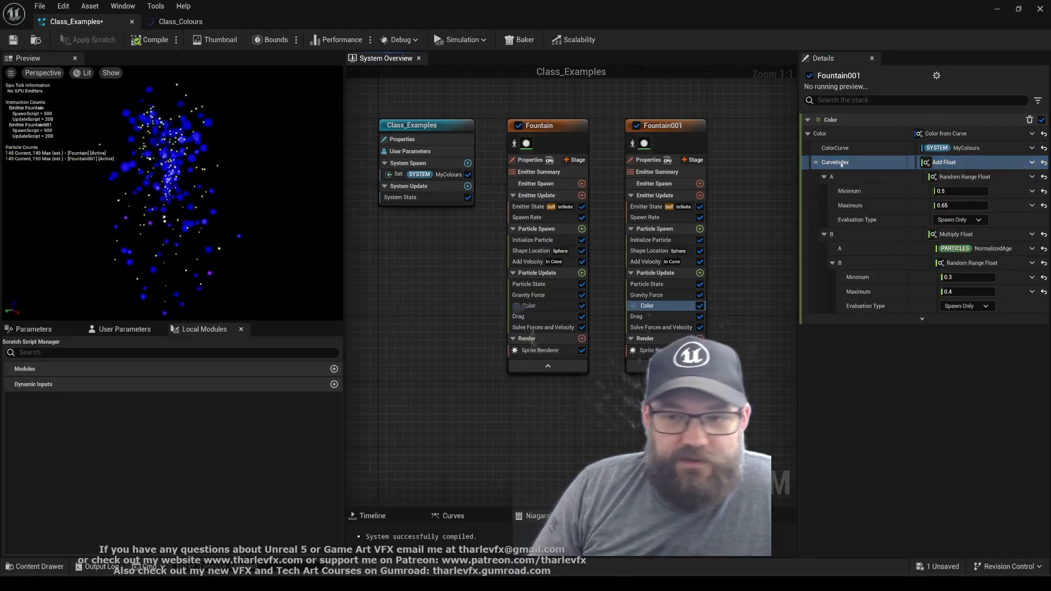
Swap the curve asset referenced by the system's MyColours parameter to Curve_Fire1
click(433, 174)
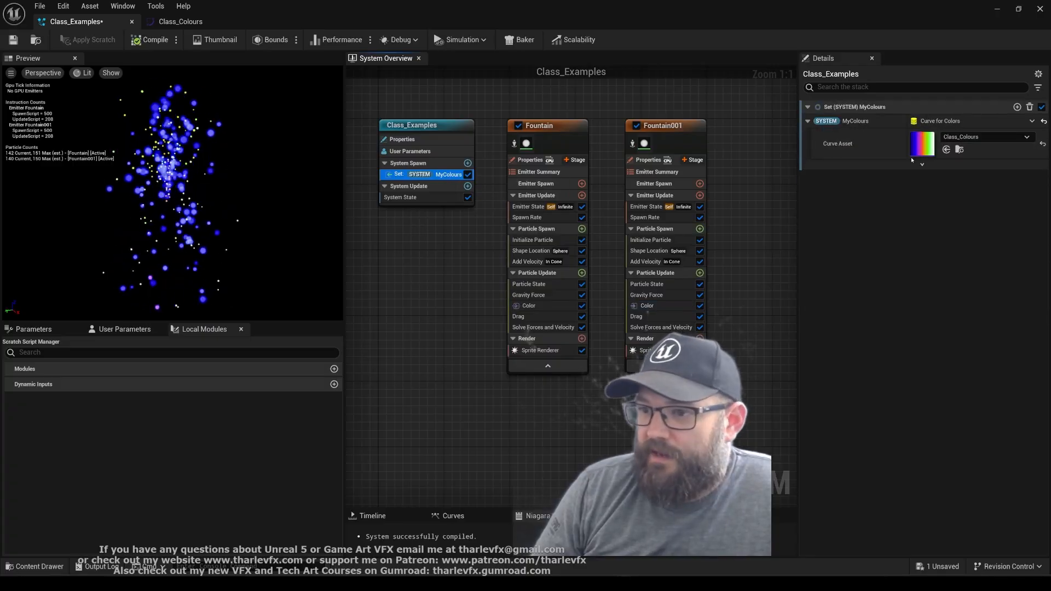
scroll(189, 181, up, 3)
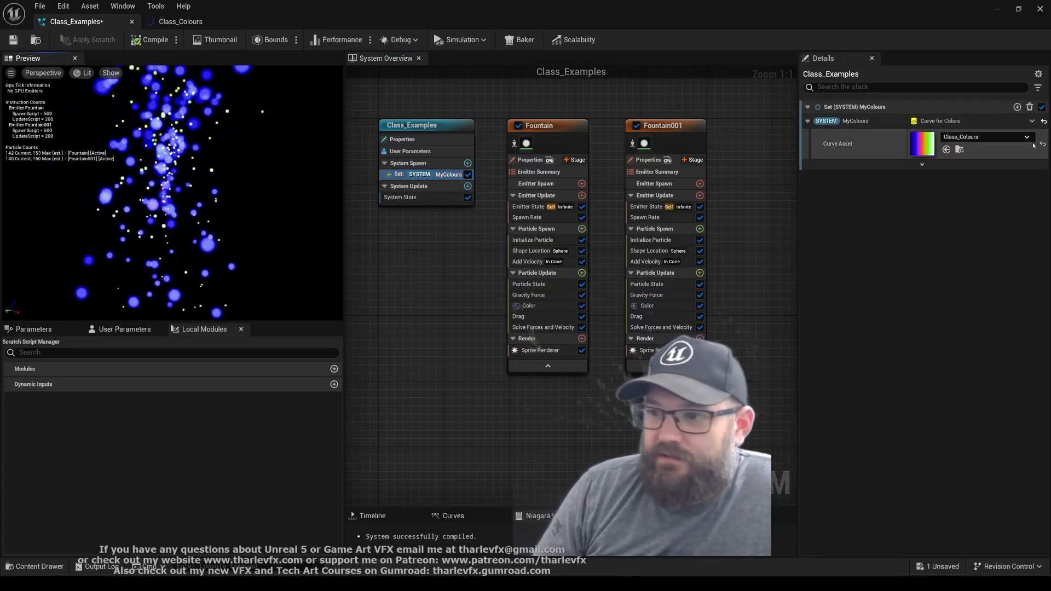
click(973, 138)
scroll(969, 328, down, 5)
click(931, 358)
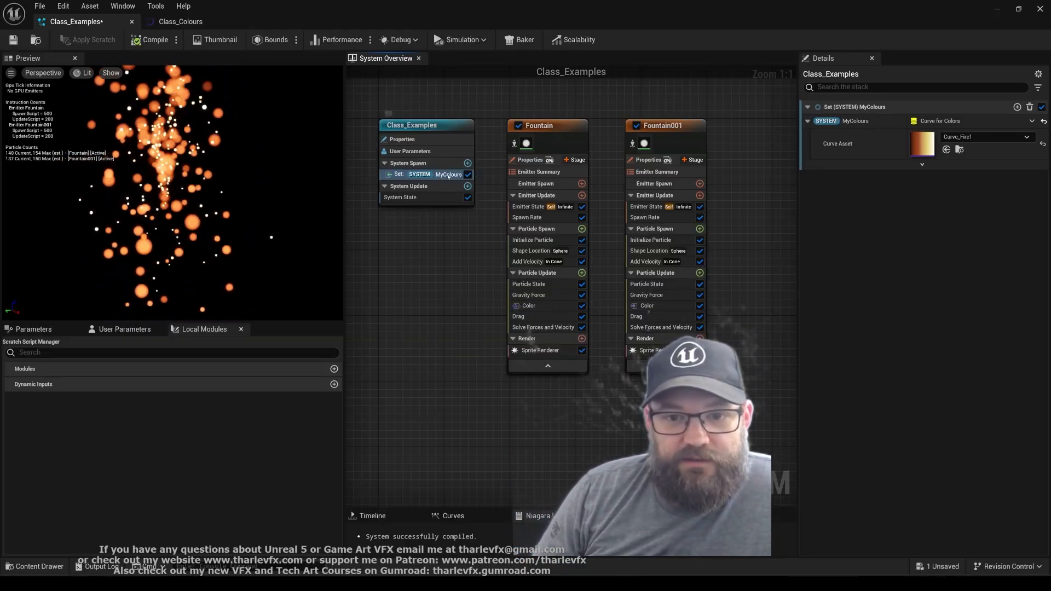
Examine the system's MyColours parameter and how its fire curve colours the particles in the preview
click(437, 197)
click(440, 175)
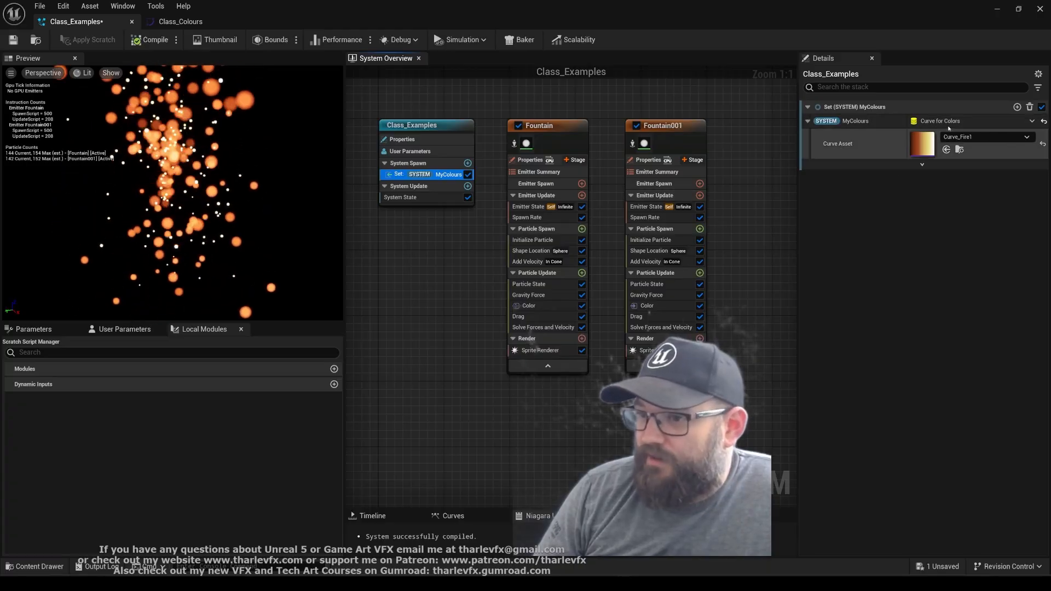
click(241, 213)
drag(241, 214, 263, 215)
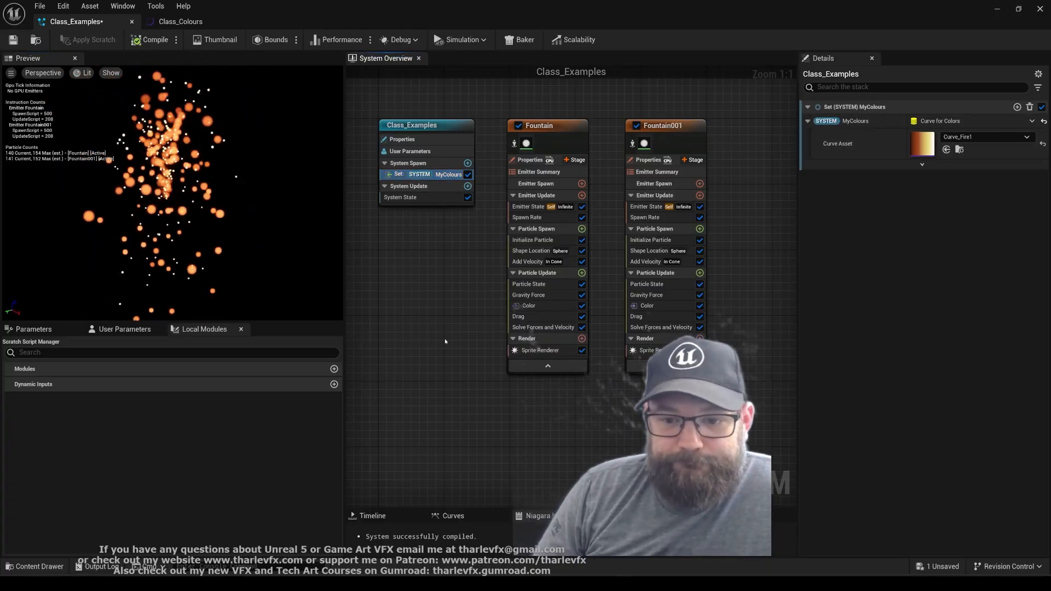
click(433, 175)
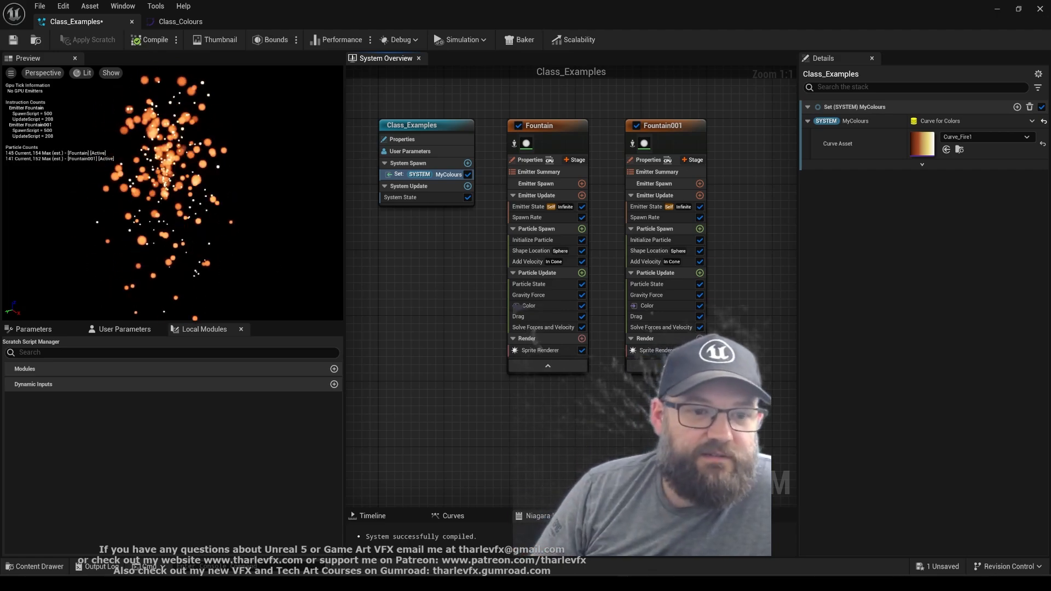
click(437, 174)
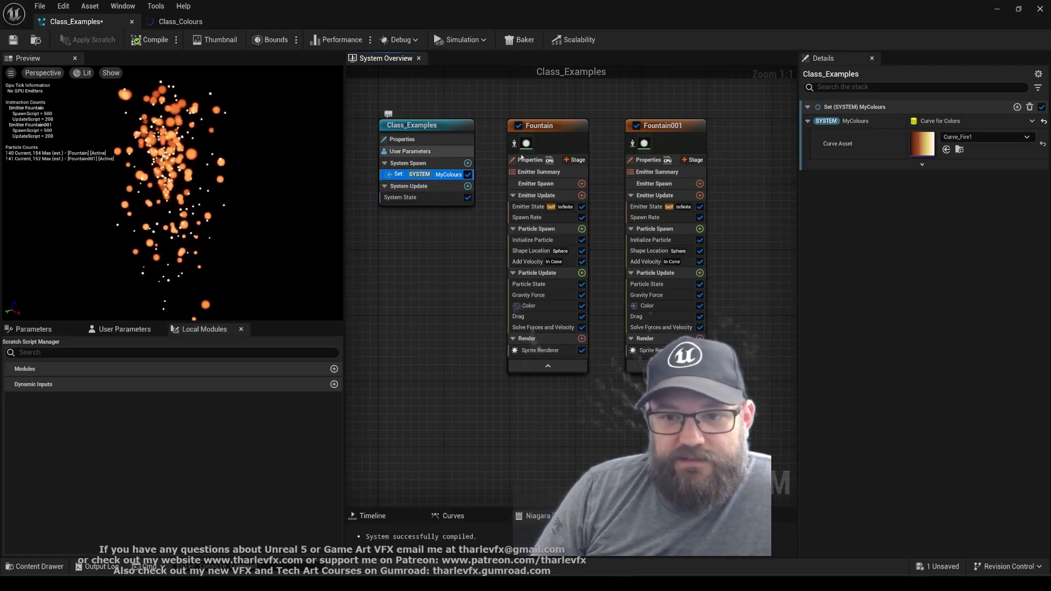
Inspect both emitters and compare the Color module's curve link and CurveIndex settings in Fountain001 and Fountain
drag(556, 93, 694, 136)
drag(499, 87, 662, 128)
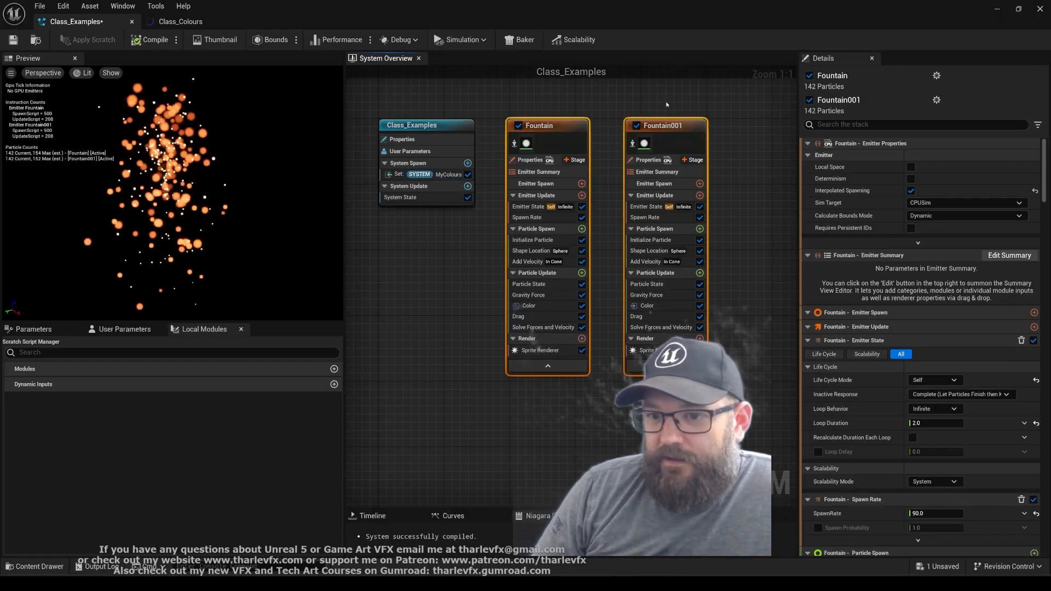
click(666, 104)
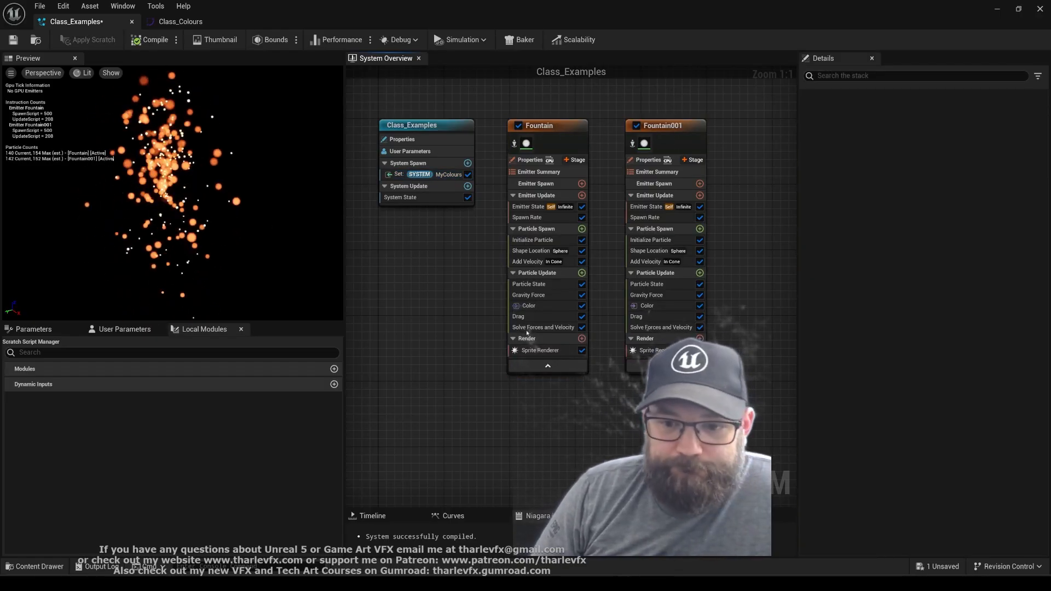
click(549, 308)
click(668, 308)
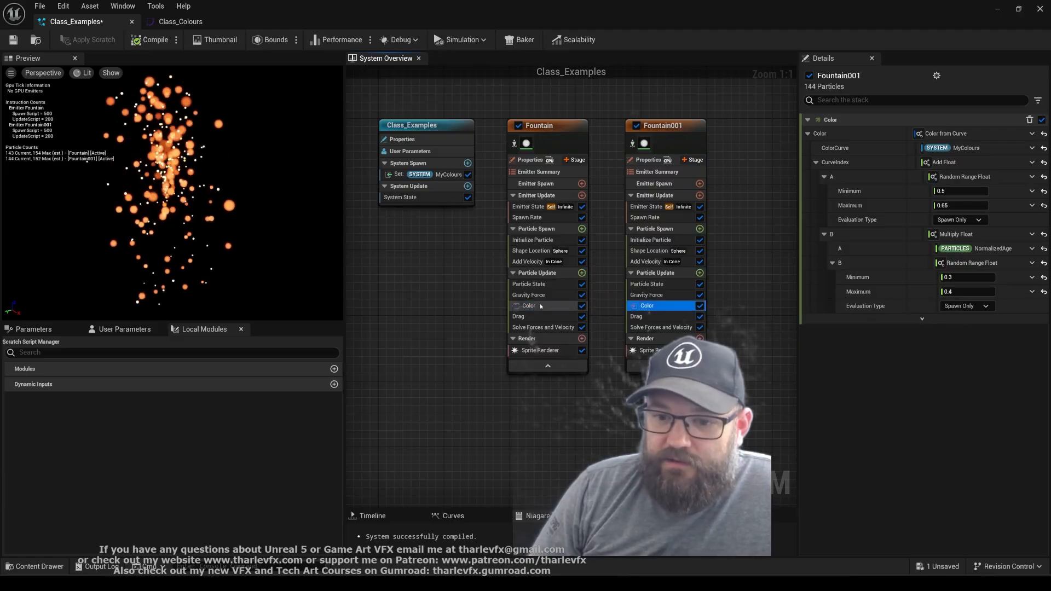
click(539, 306)
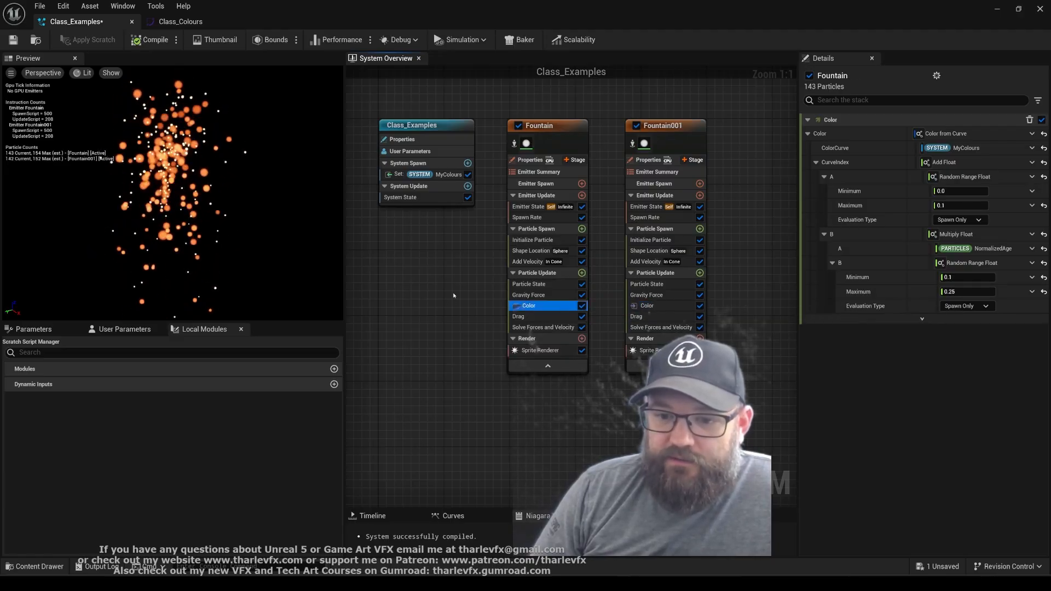
click(452, 292)
click(223, 172)
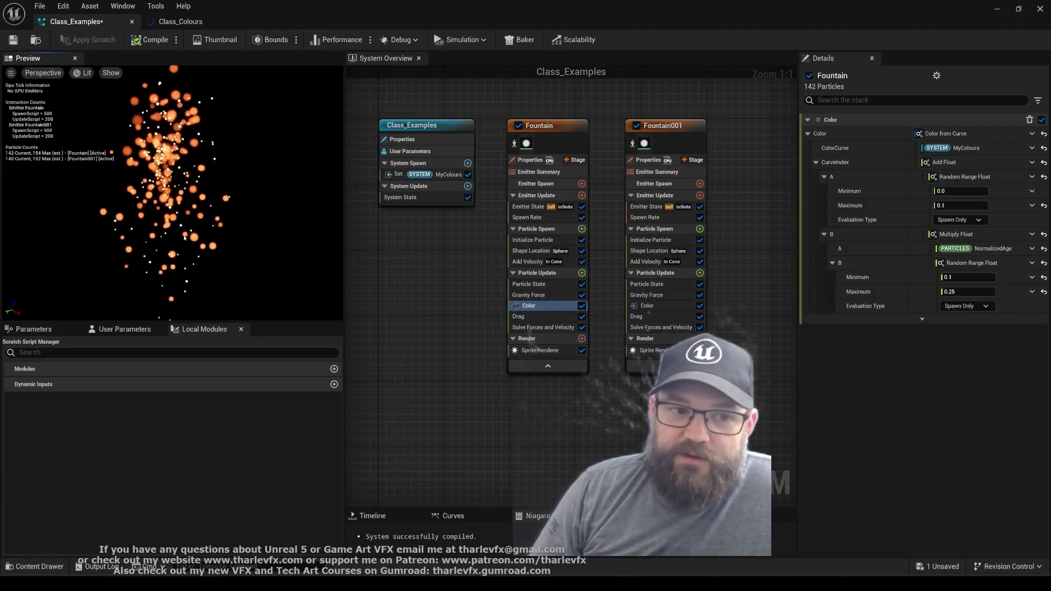
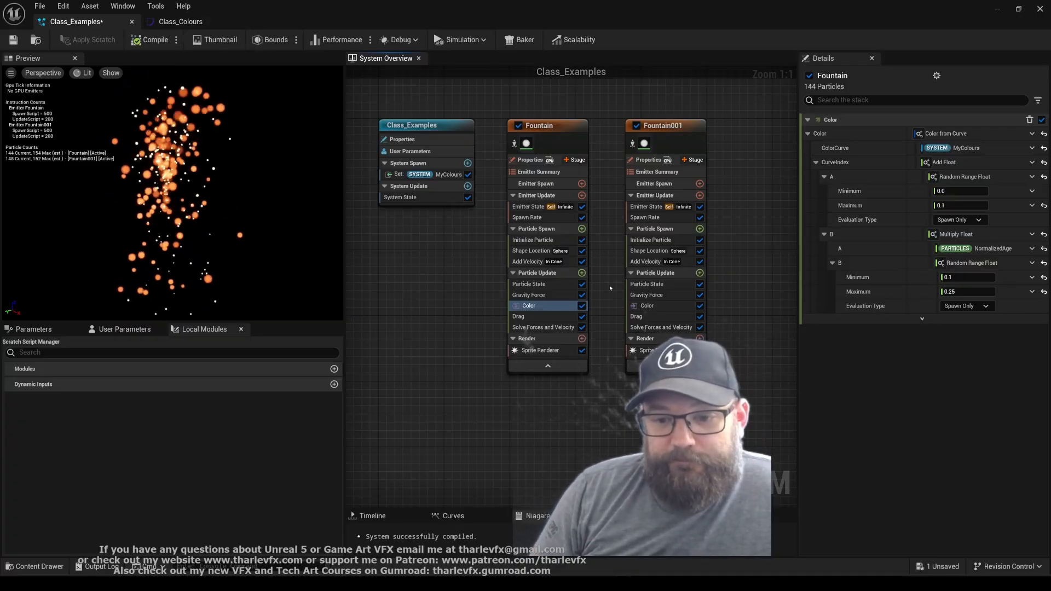
Create a new material named M_Class_ParticleGradient in the ColourGradients folder and open it for editing
click(540, 350)
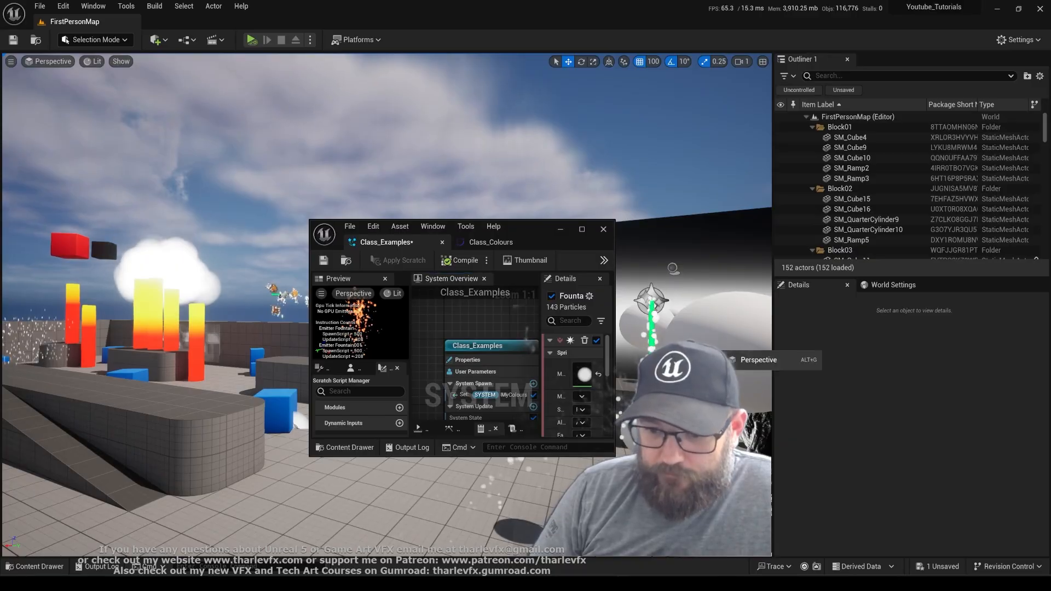
key(ctrl+space)
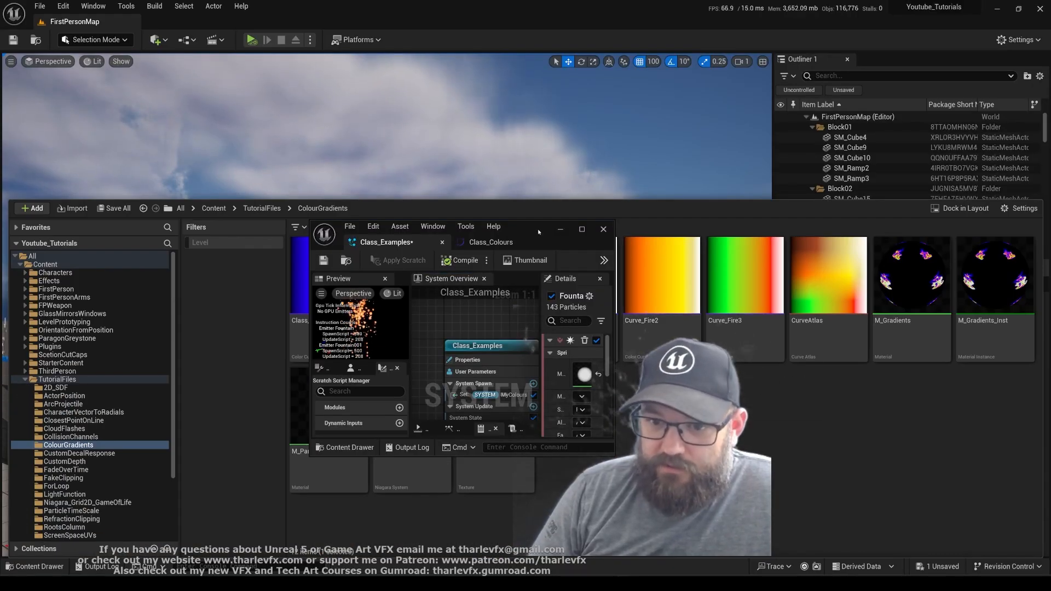
drag(538, 232, 477, 104)
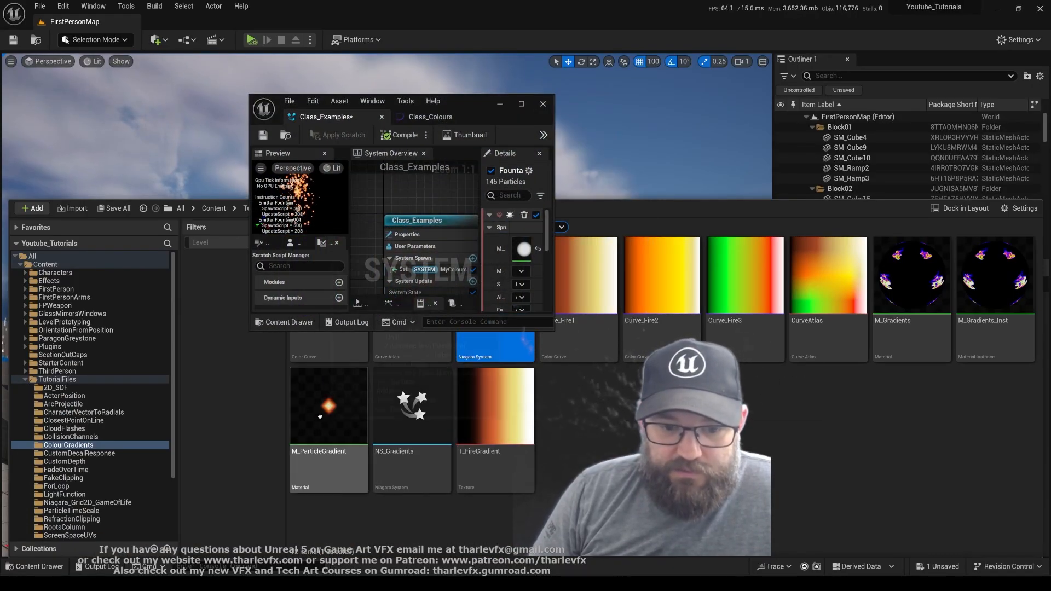
click(339, 437)
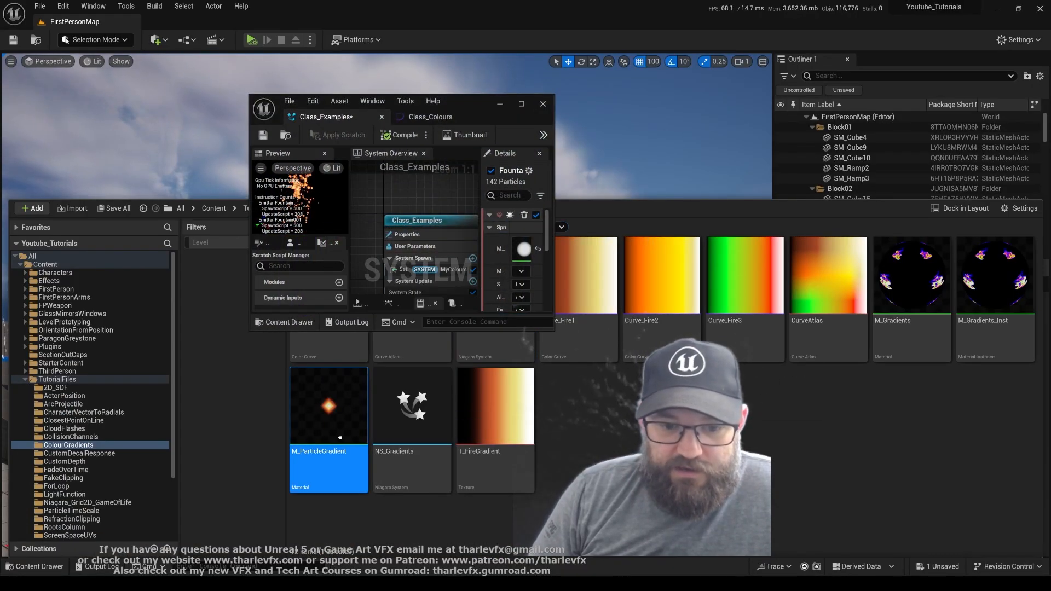
right_click(620, 439)
click(602, 113)
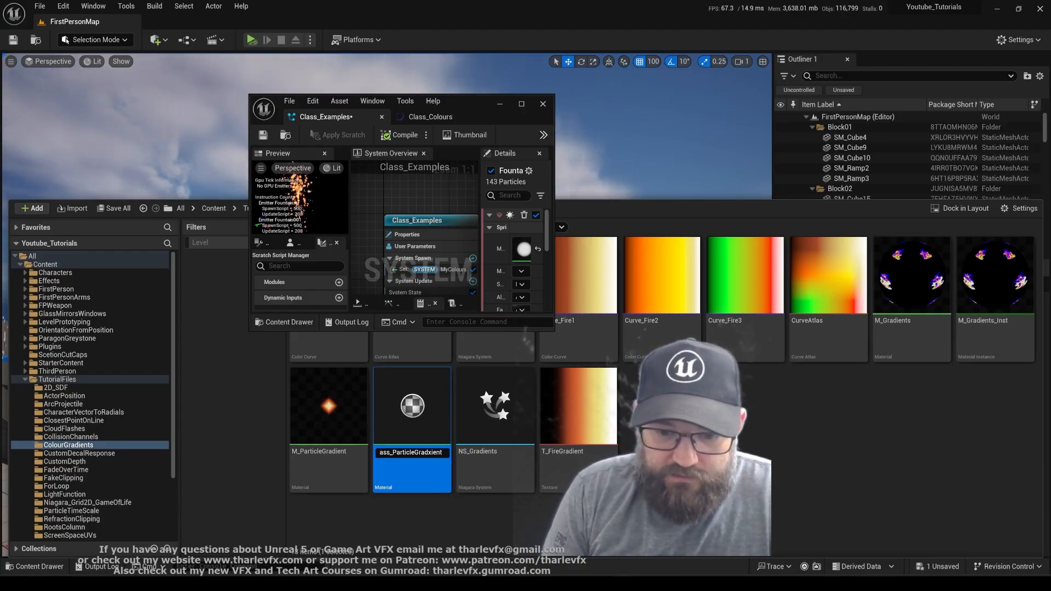
text(M_Class_ParticleGradient)
key(Return)
key(Return)
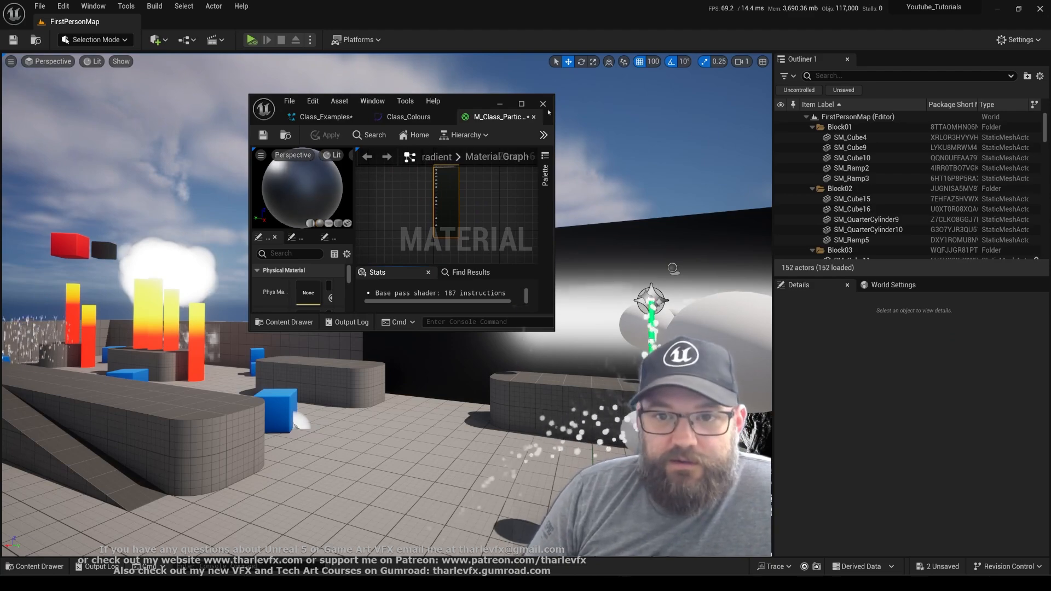
Set the material's shading model to Unlit and its blend mode to Additive
click(521, 104)
click(400, 210)
right_drag(400, 210, 469, 310)
key(Home)
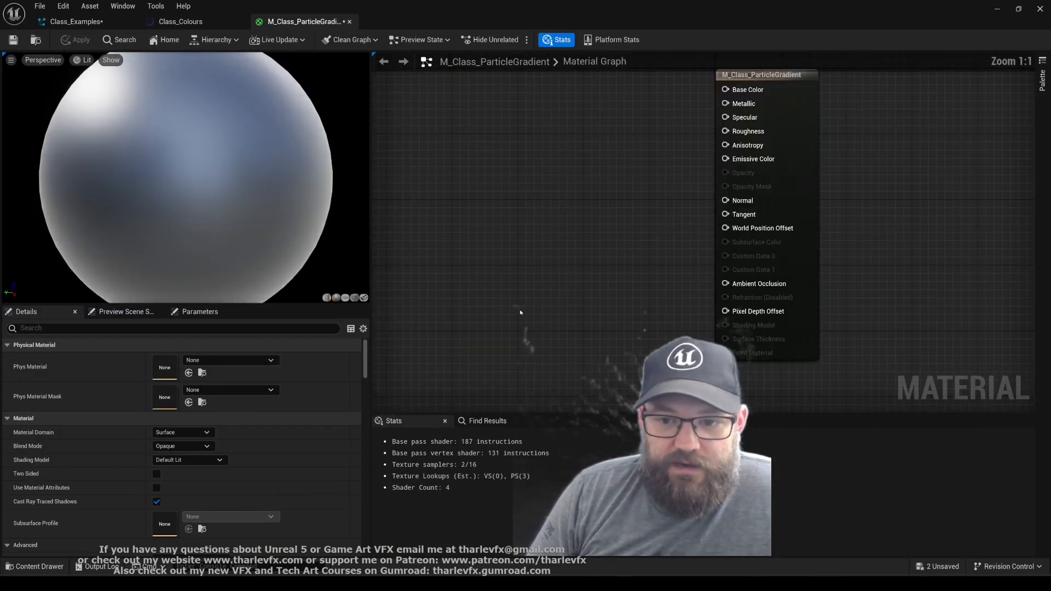
click(207, 462)
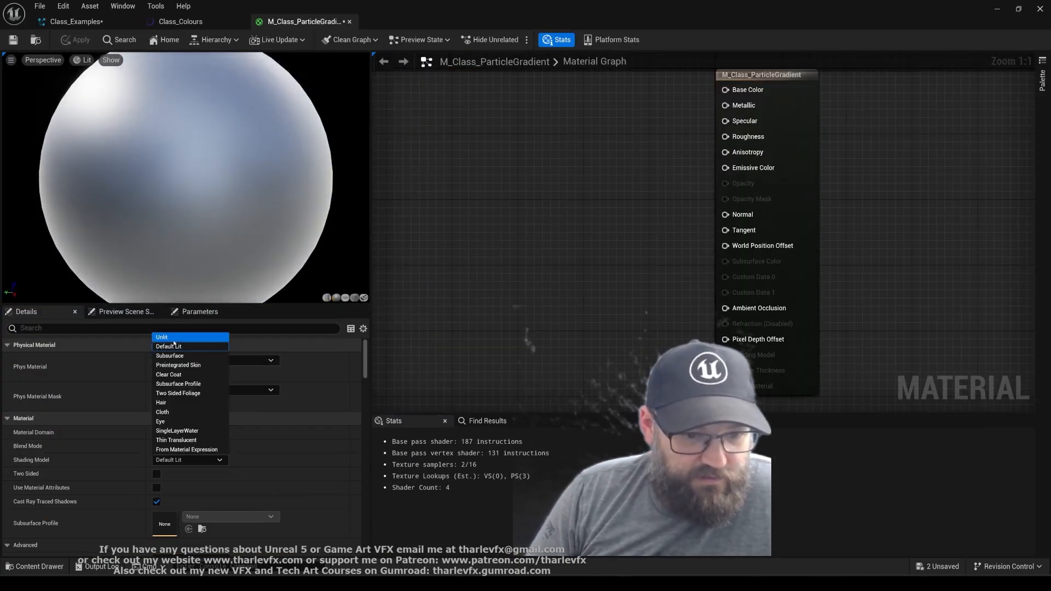
click(164, 337)
click(175, 446)
click(173, 485)
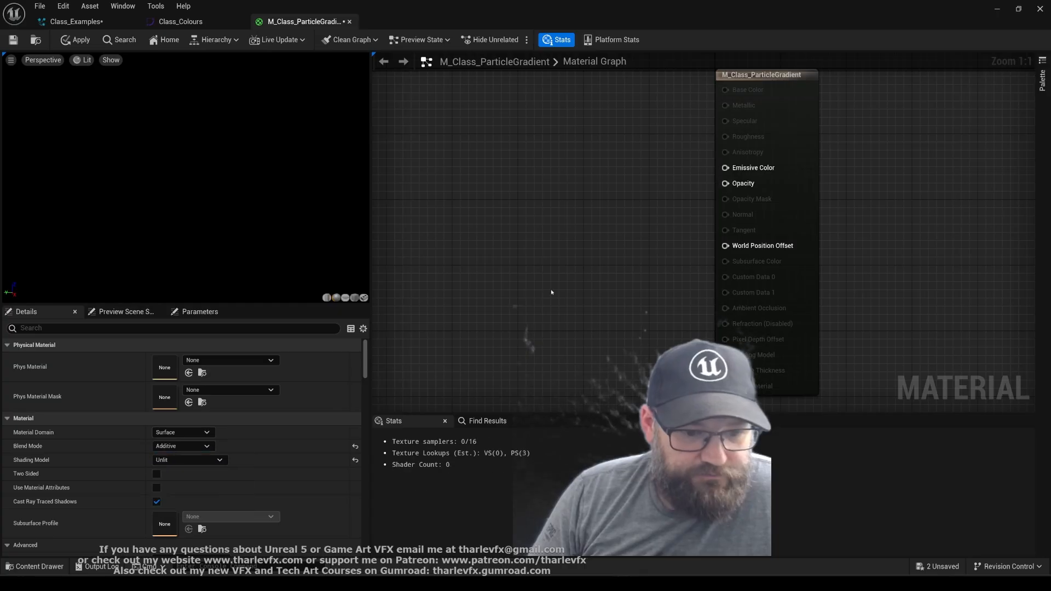
Add a Texture Sample with its RGB wired to Emissive Color and feed its UVs from a DiamondGradient node
click(520, 159)
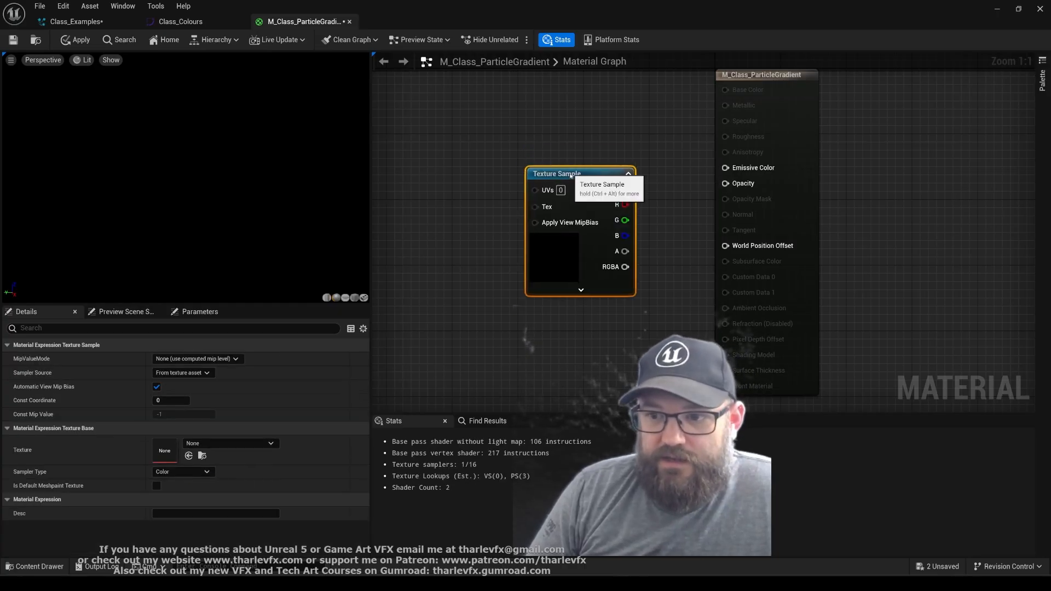
drag(624, 173, 624, 173)
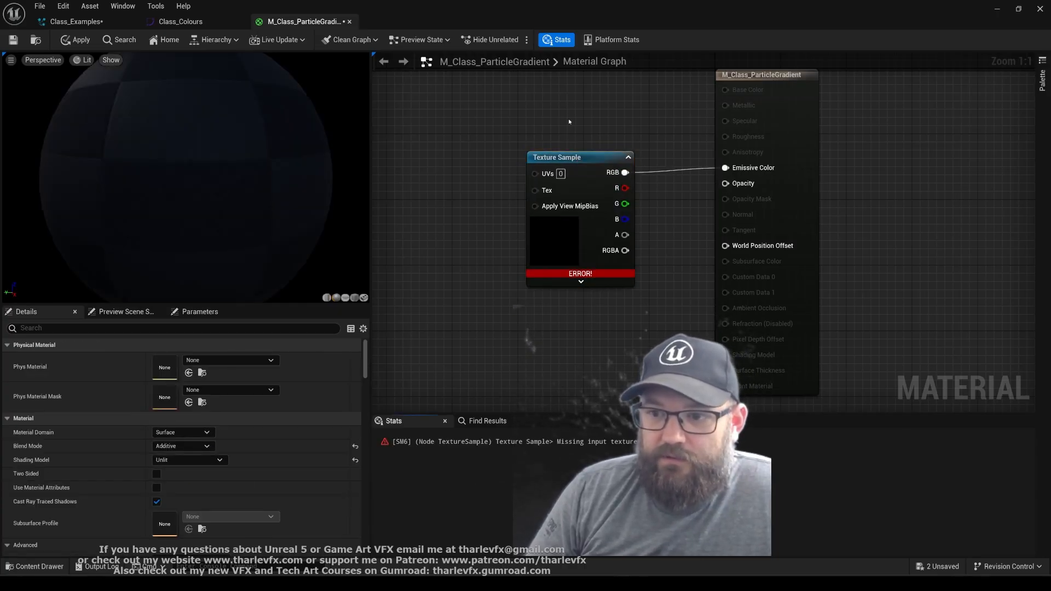
right_drag(494, 140, 715, 150)
right_click(599, 156)
text(diam)
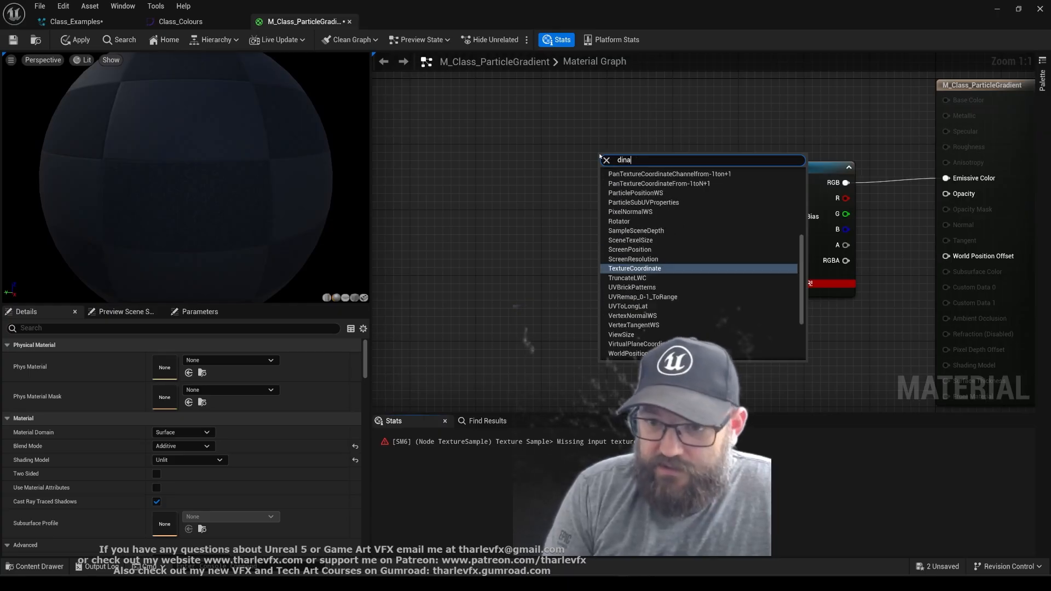
key(Return)
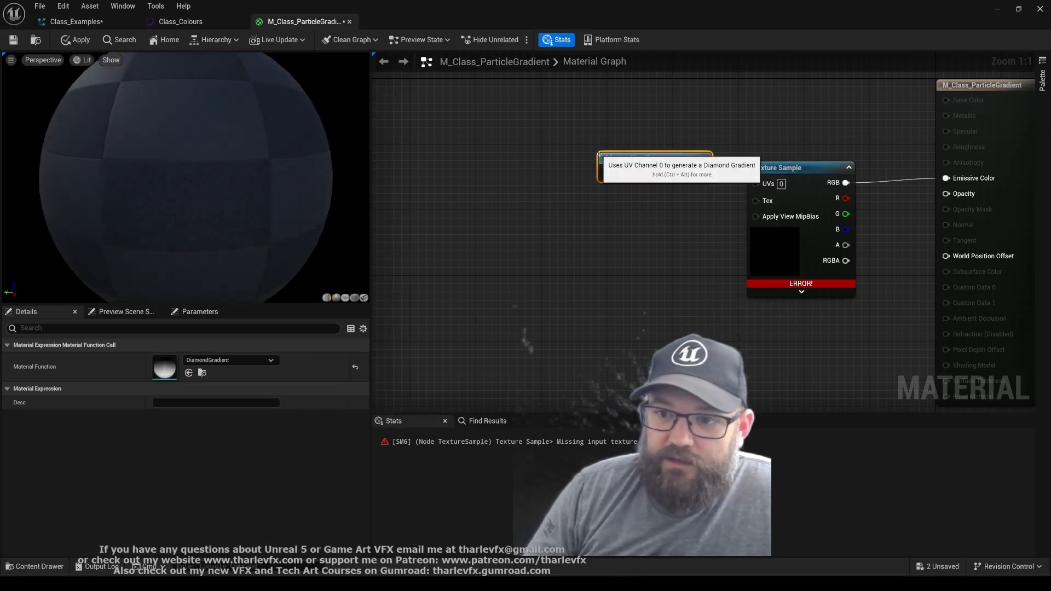
drag(702, 173, 649, 143)
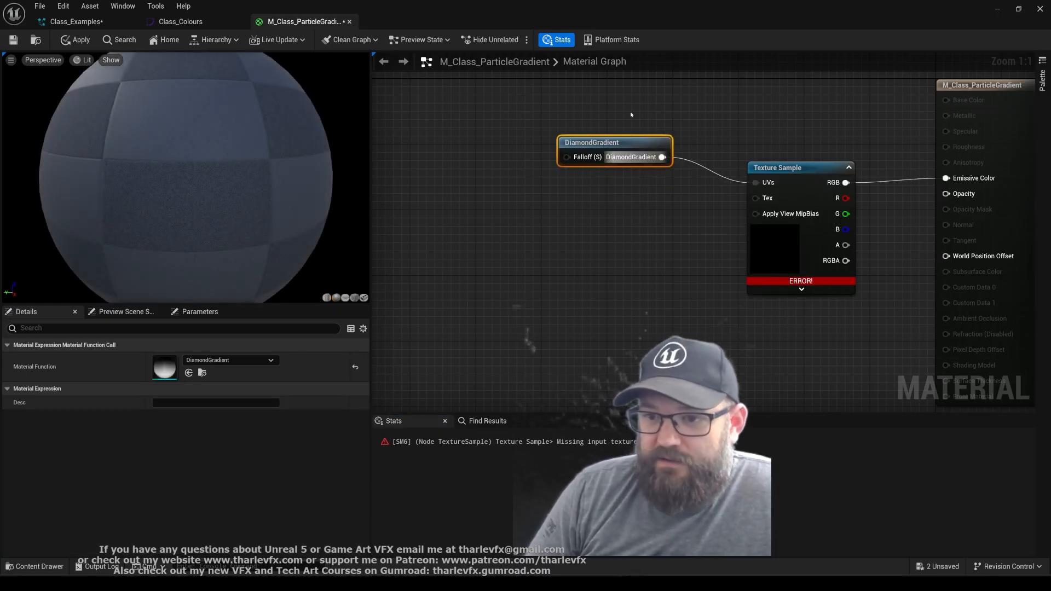
click(635, 113)
Feed the Texture Sample's Tex input from a texture object parameter named ColourGradient, placed below the DiamondGradient node
right_drag(614, 251, 543, 238)
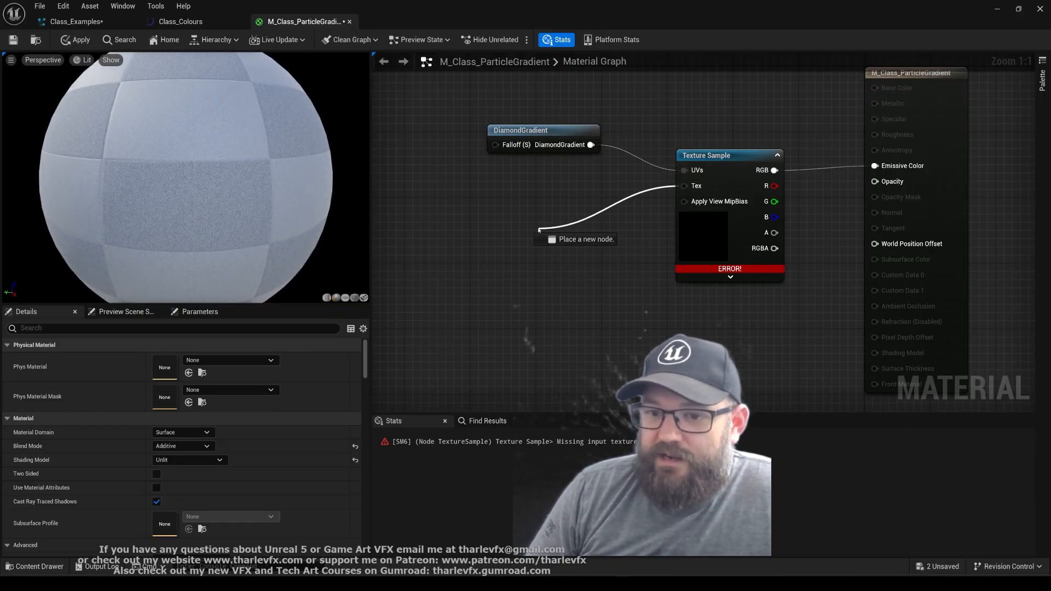
drag(539, 230, 538, 229)
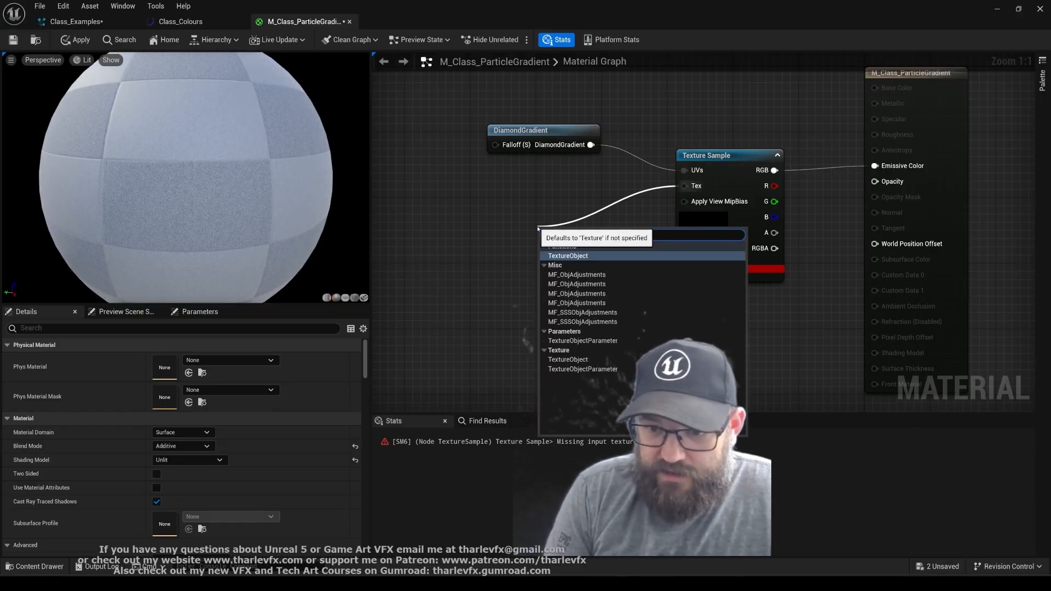
click(596, 340)
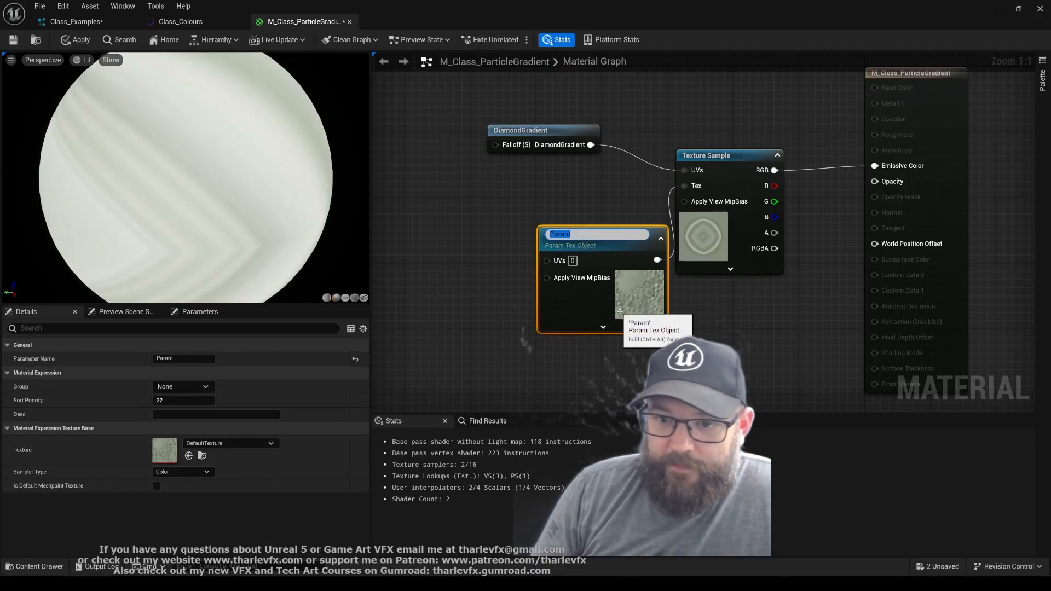
text(Colou)
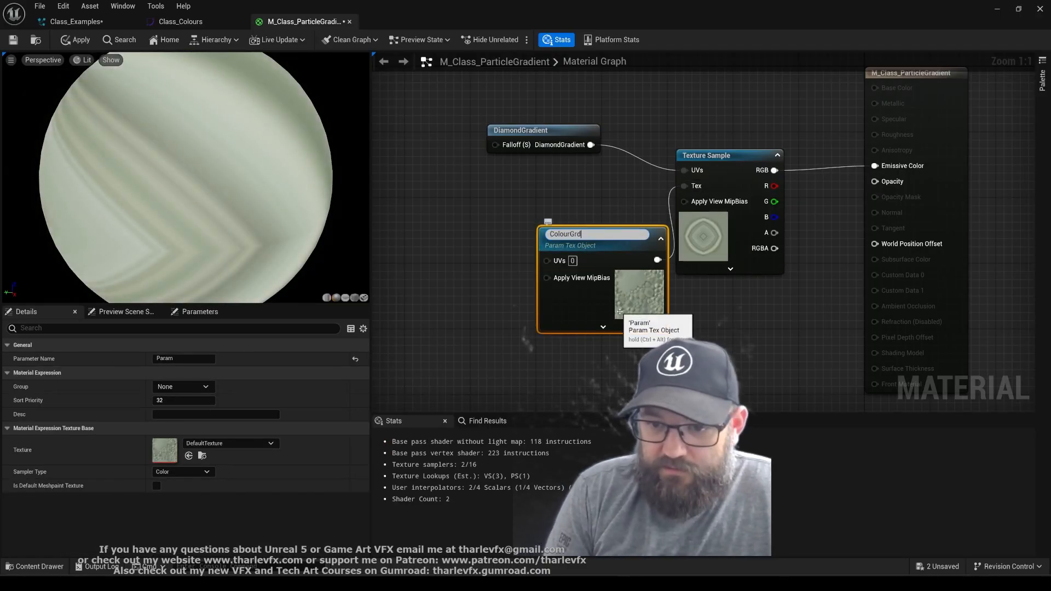
text(rGradient)
key(Return)
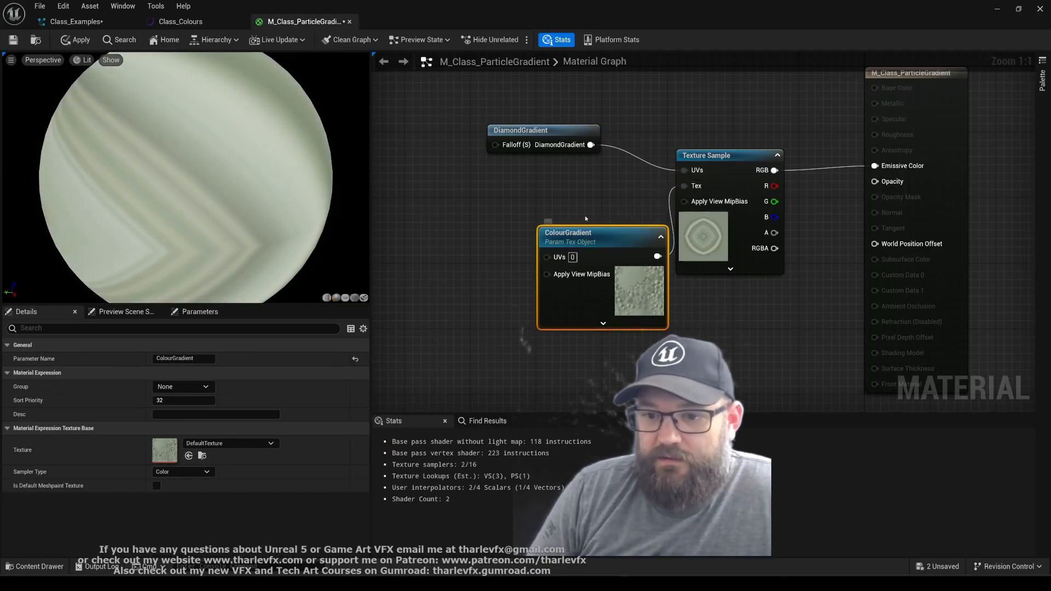
drag(610, 232, 558, 179)
Preview the material on a plane and set the ColourGradient parameter's texture to T_FireGradient
click(345, 297)
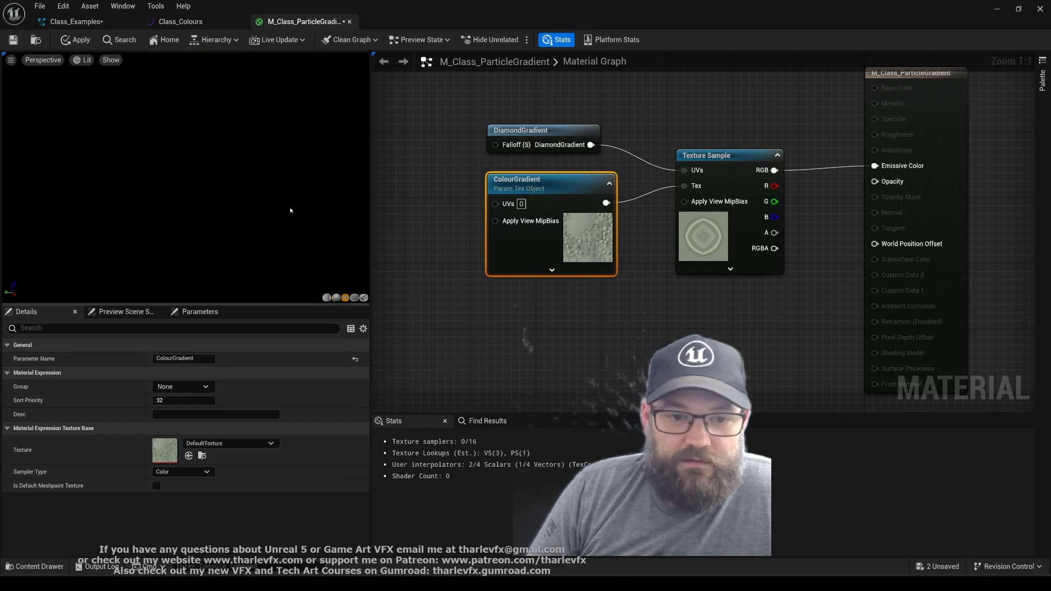
click(225, 443)
text(f)
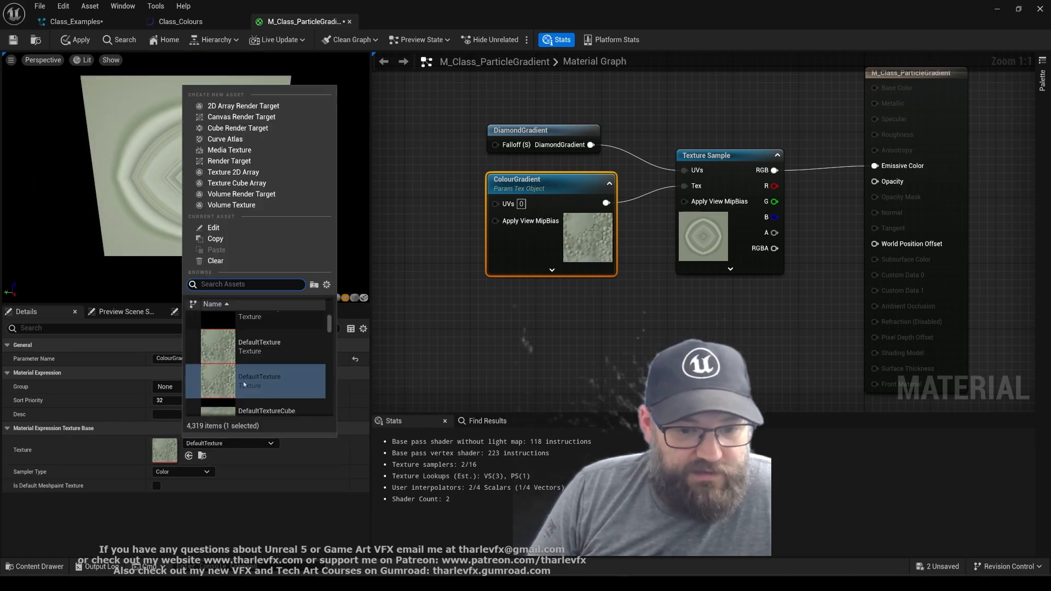
text(ire gra)
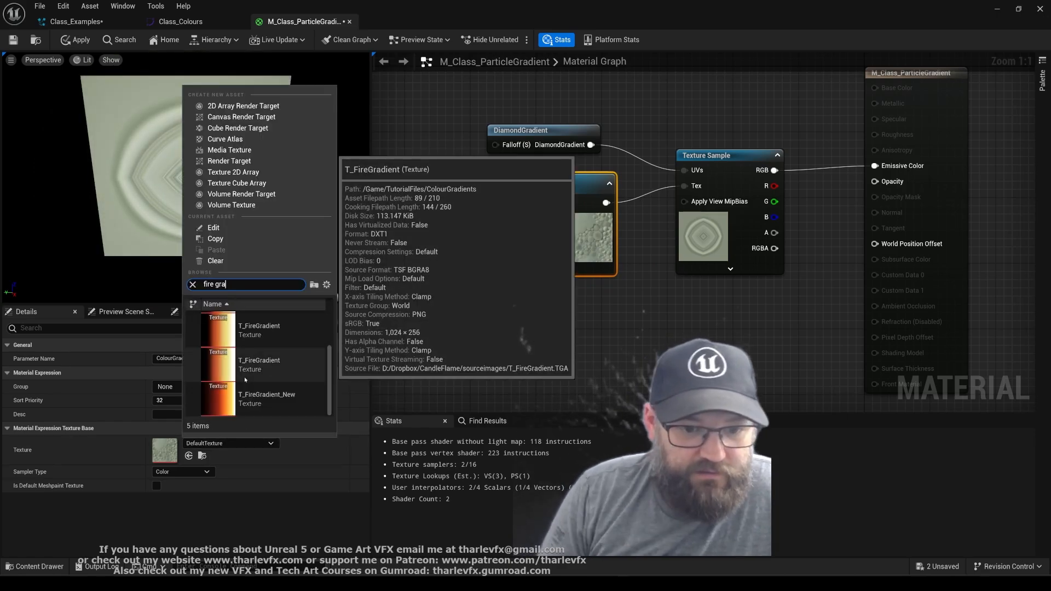
click(244, 376)
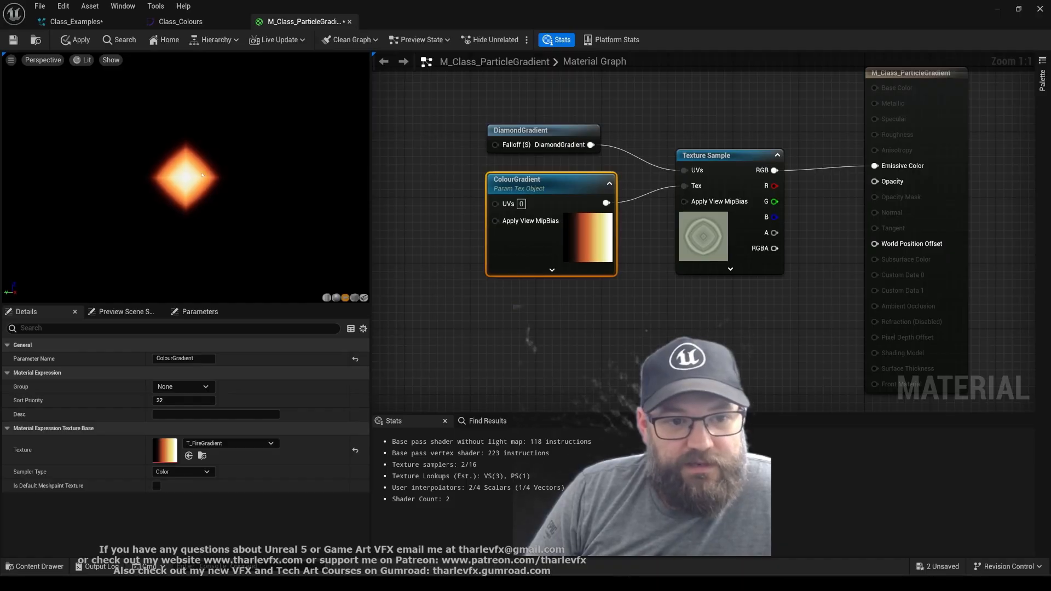
Apply and save the material, and turn on live updating for all node previews
click(690, 309)
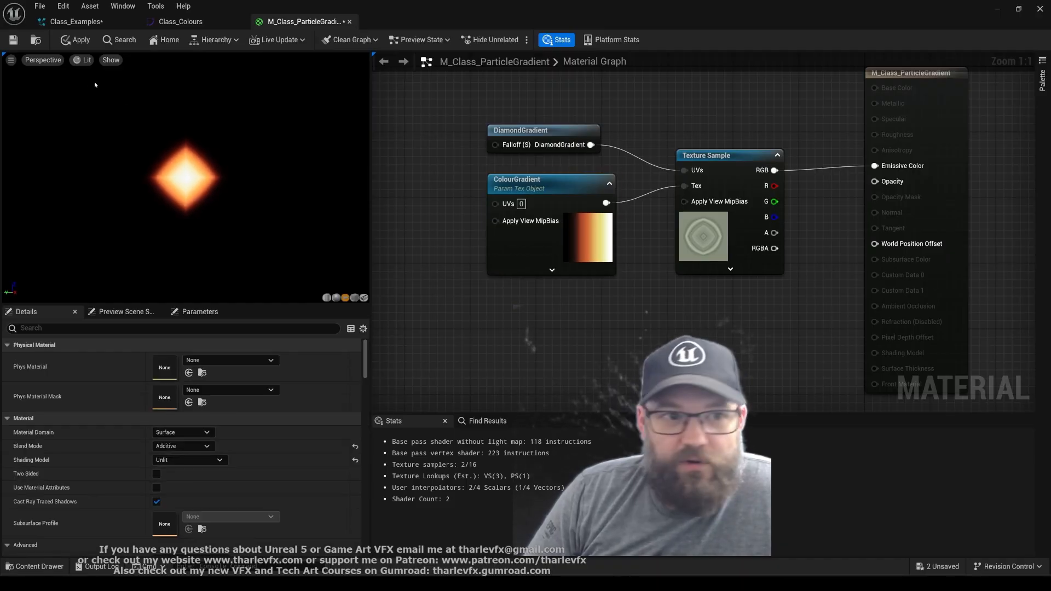
click(78, 43)
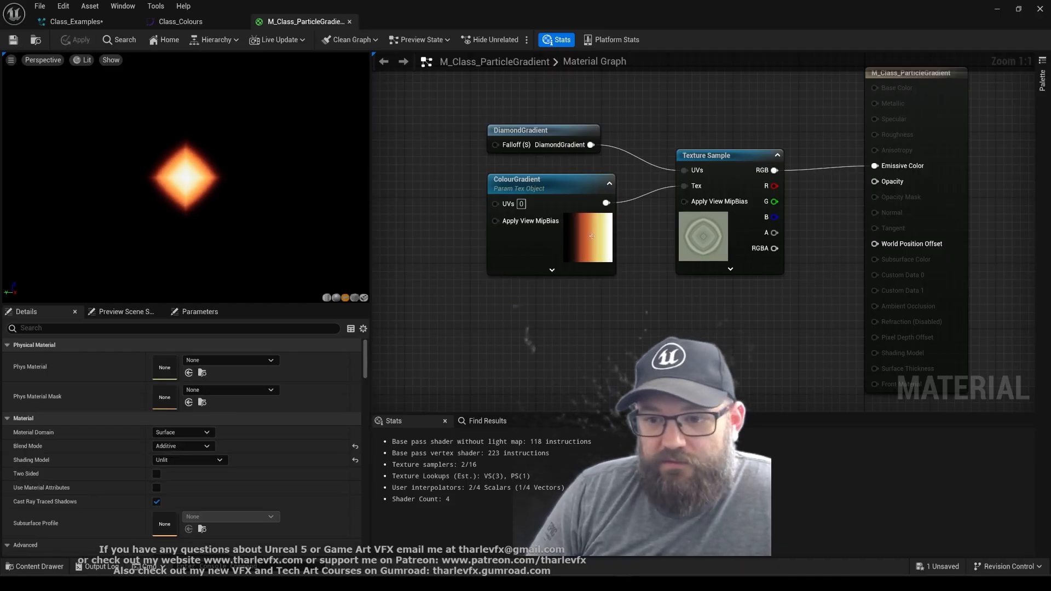
click(254, 42)
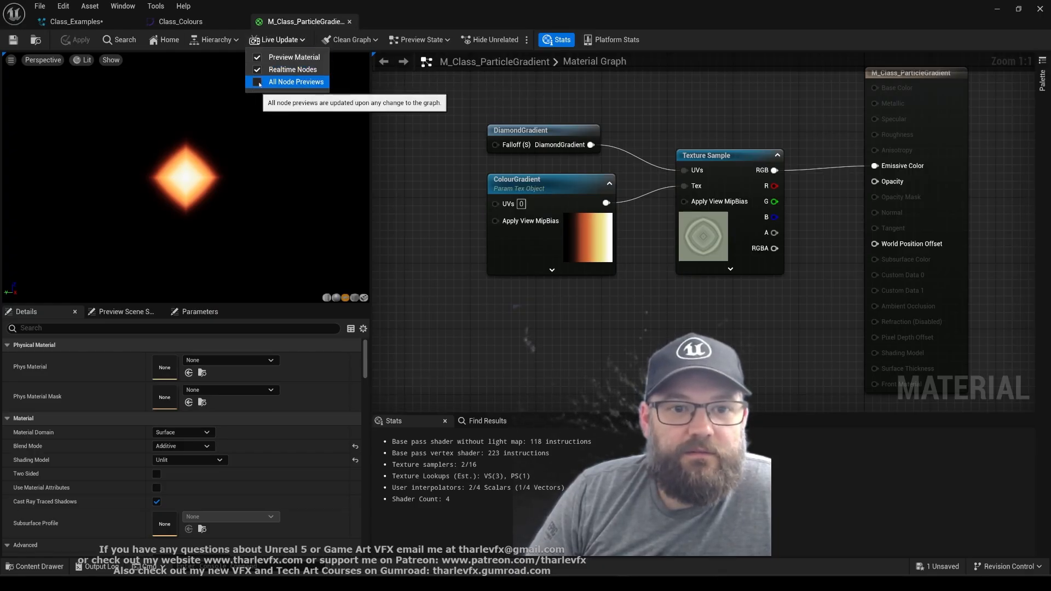
click(257, 81)
click(700, 240)
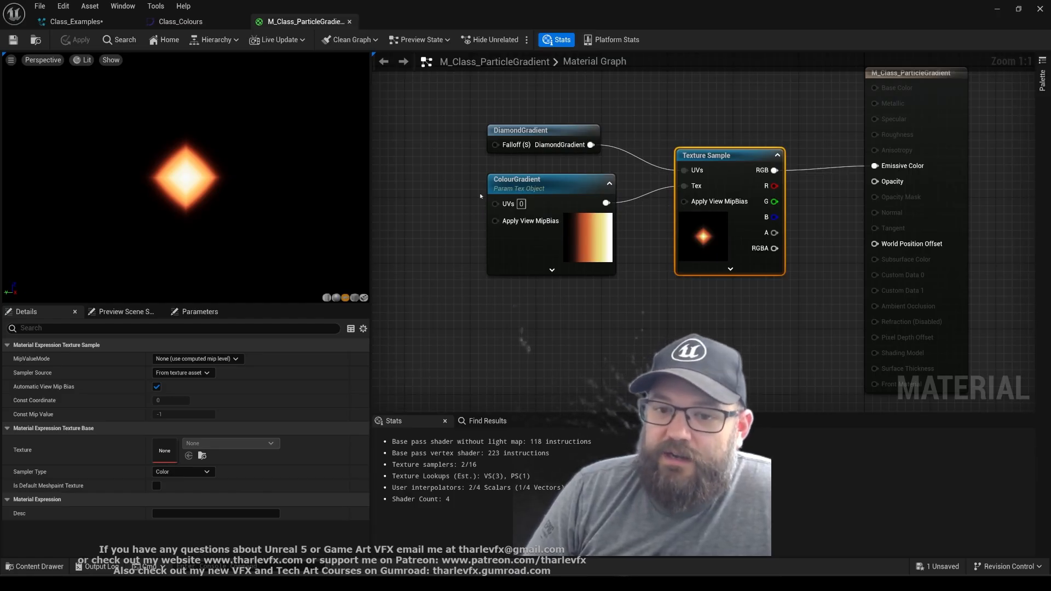
click(549, 187)
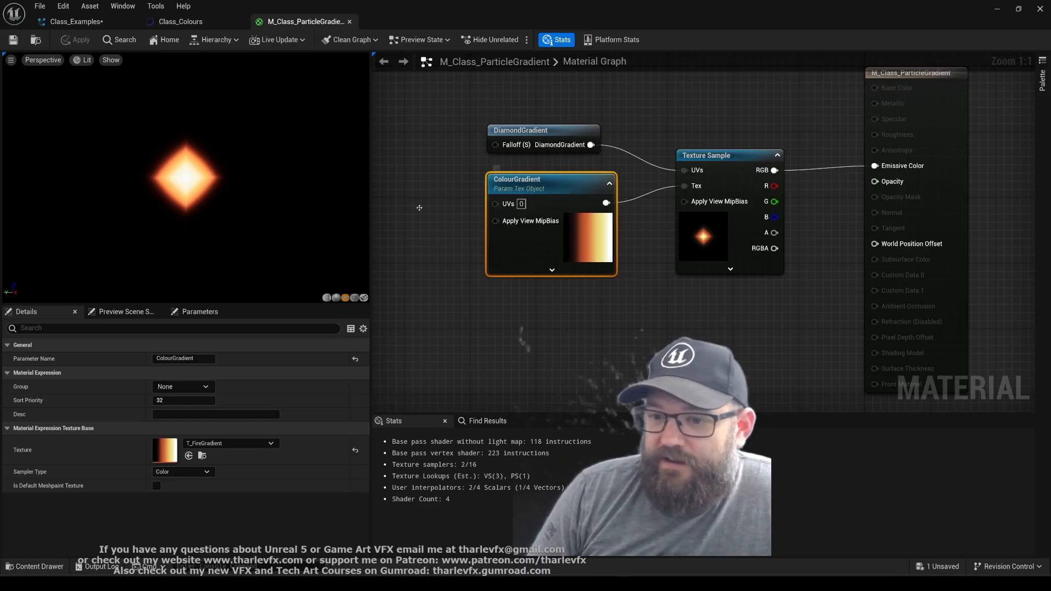
click(694, 320)
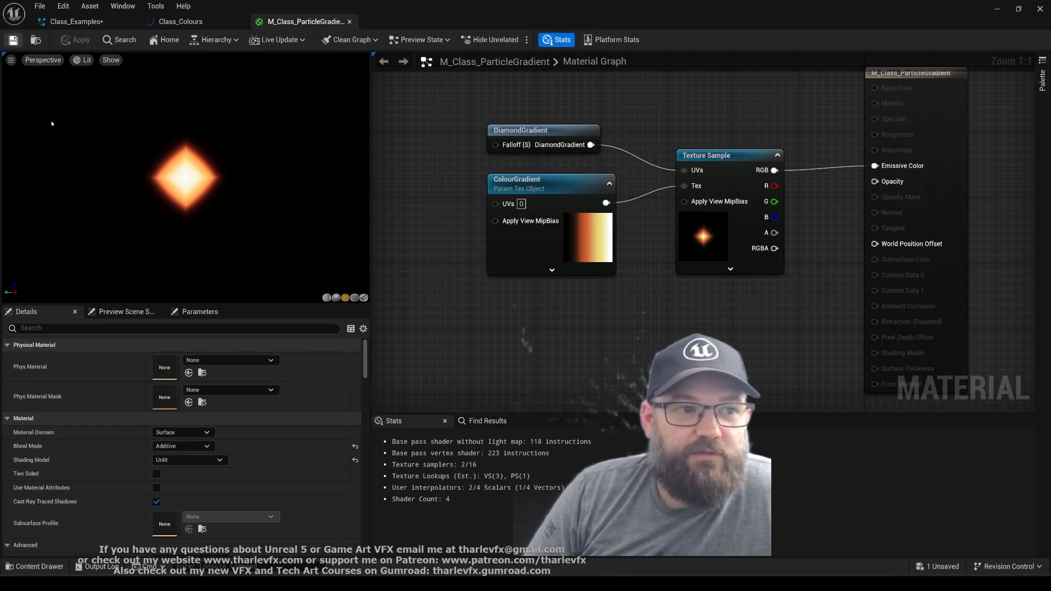
Close the material and curve editors and assign M_Class_ParticleGradient to the Sprite Renderers of Fountain and Fountain001
middle_click(315, 25)
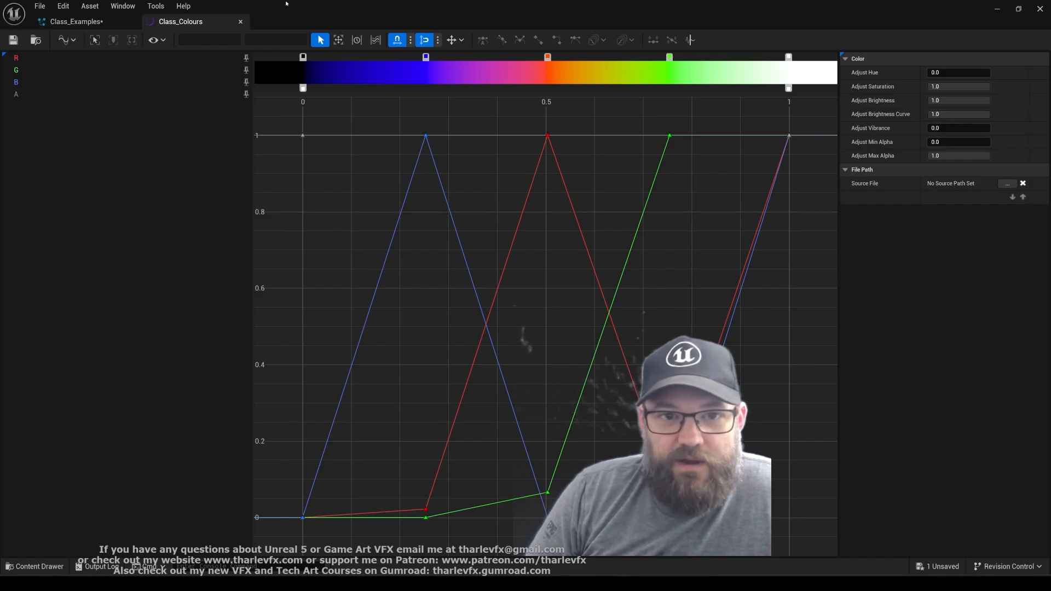
middle_click(208, 25)
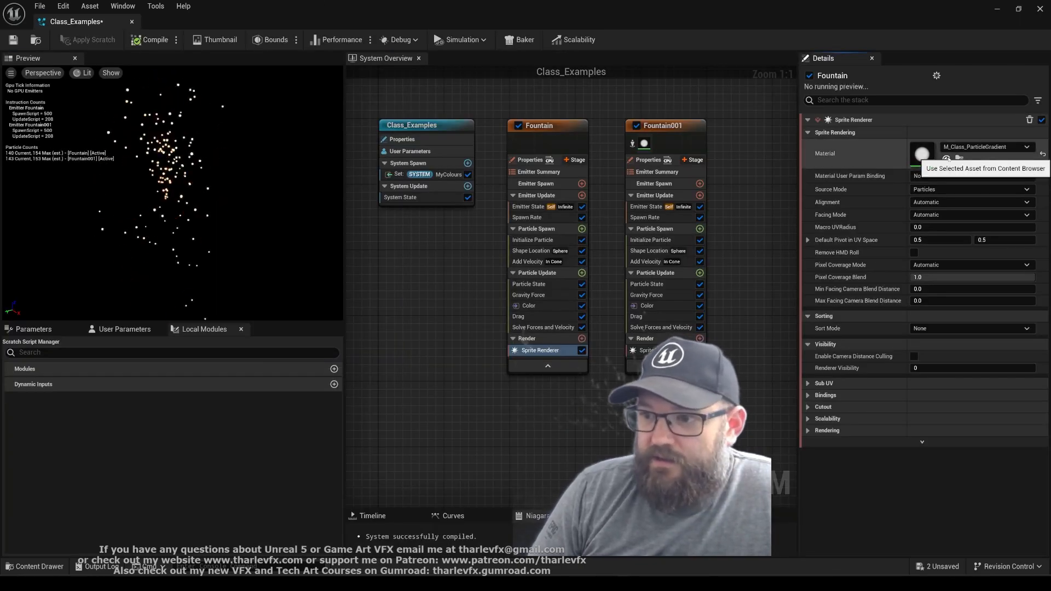
click(640, 350)
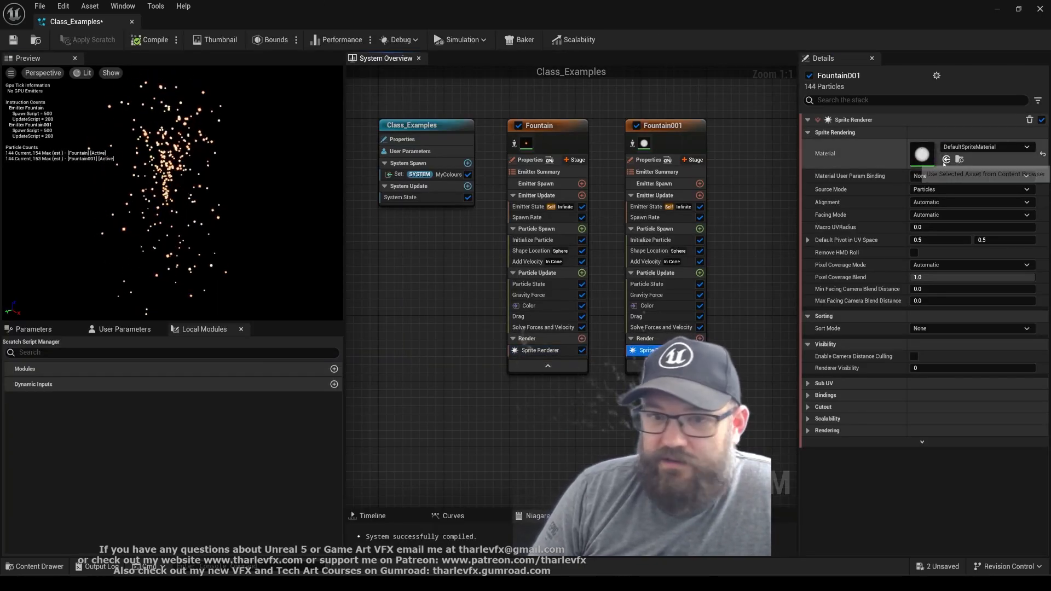
click(945, 159)
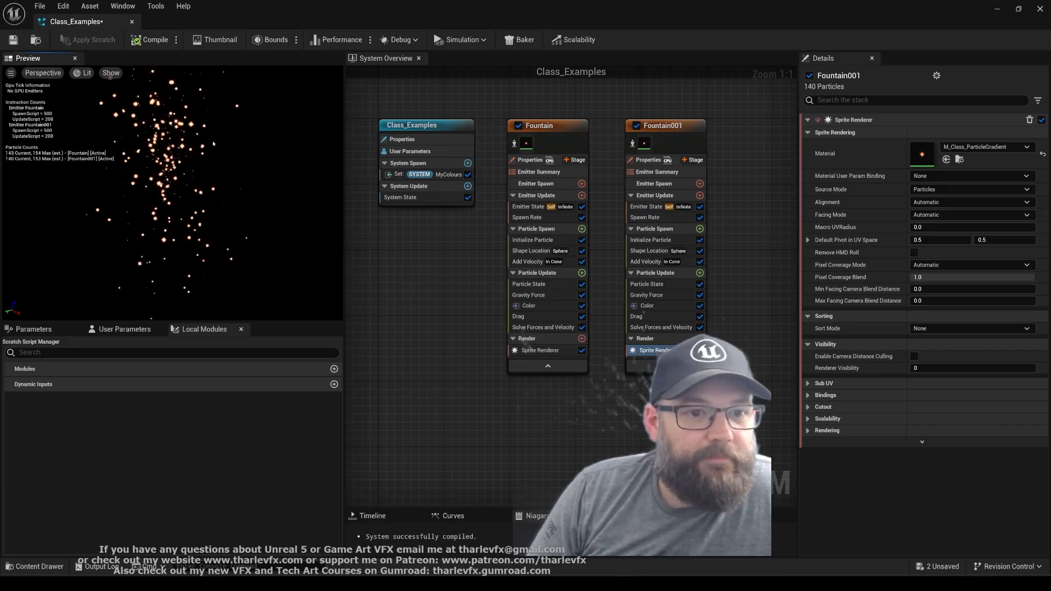
Disable the Fountain001 emitter and set Fountain's uniform sprite size to minimum 25 and maximum 50 in Initialize Particle
click(659, 131)
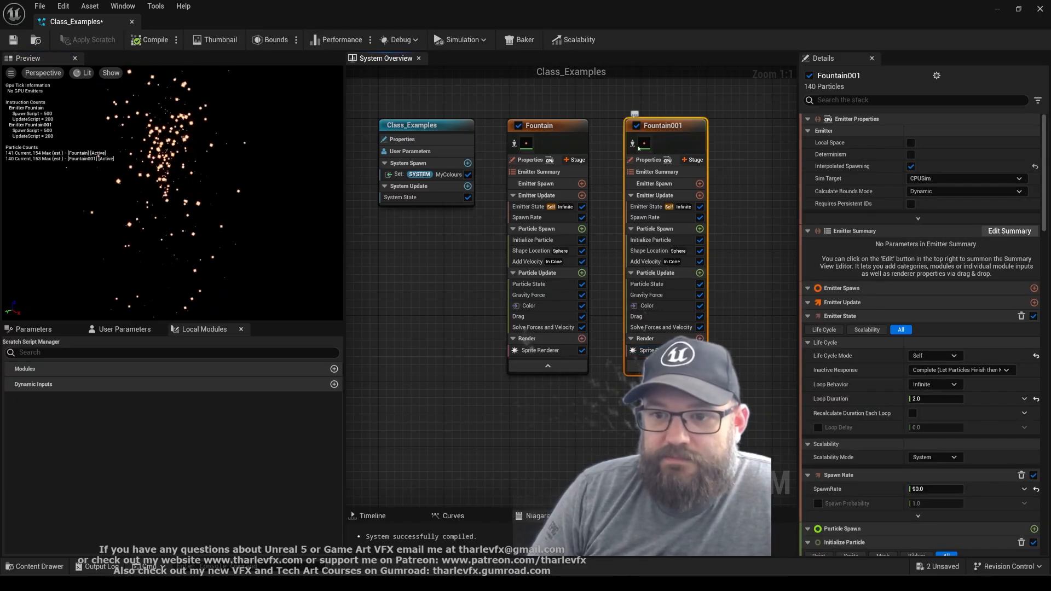
click(637, 125)
click(532, 240)
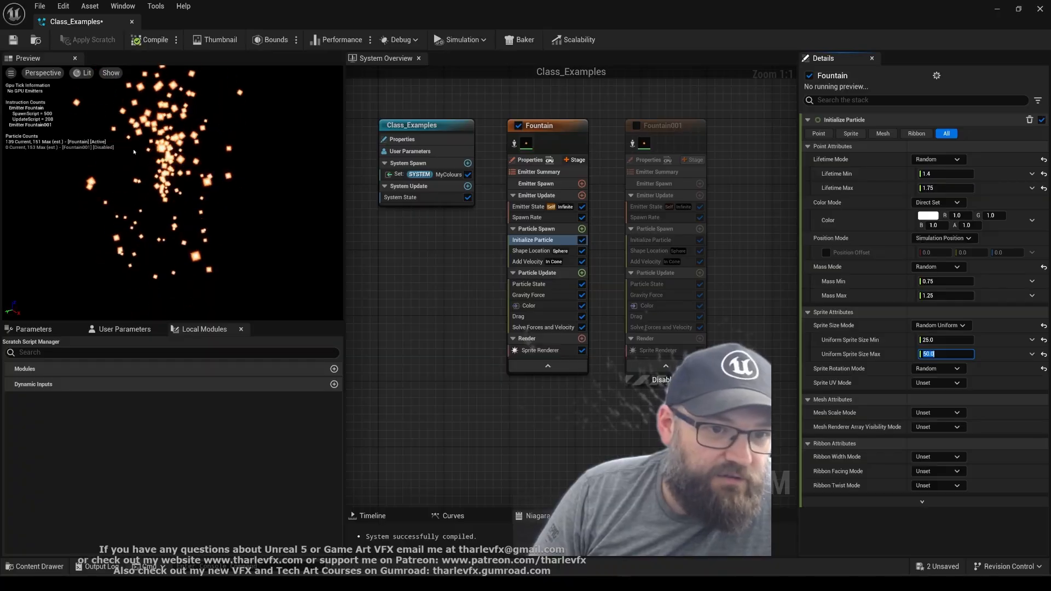
Delete the Color module from the Fountain emitter's Particle Update stage
click(564, 121)
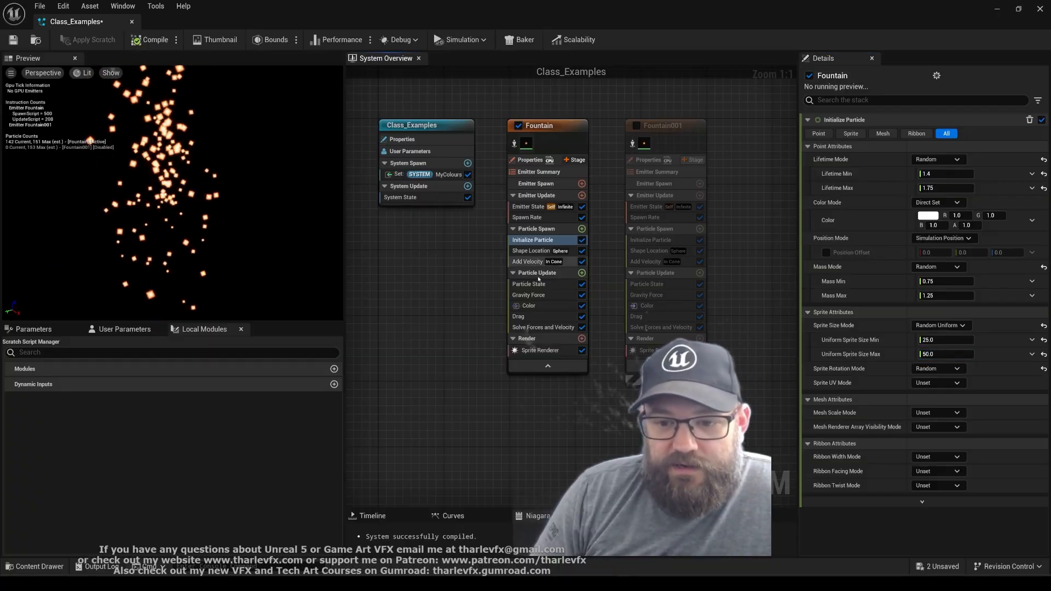
click(557, 310)
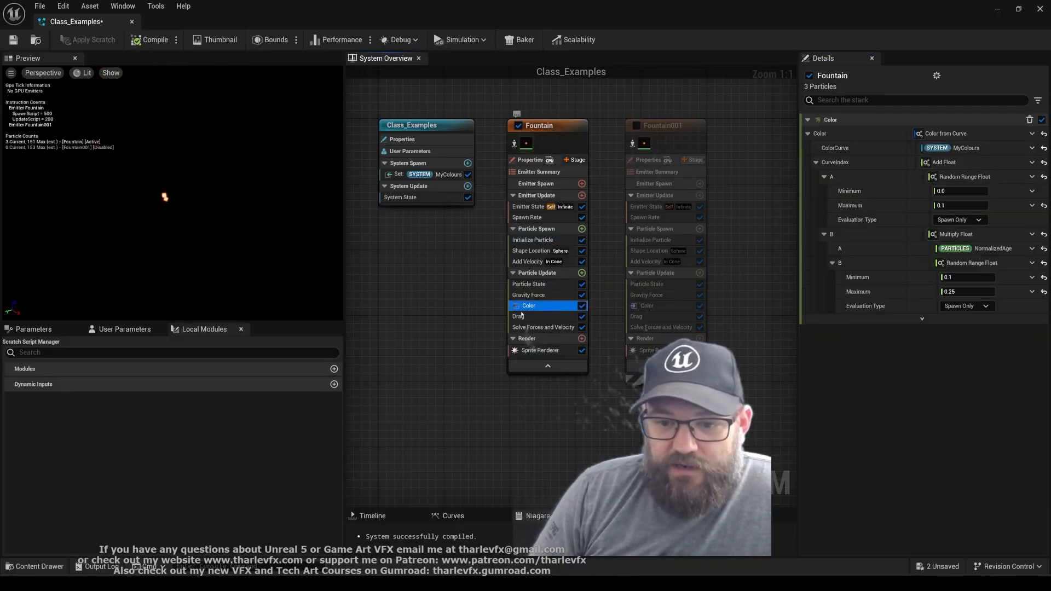
key(Delete)
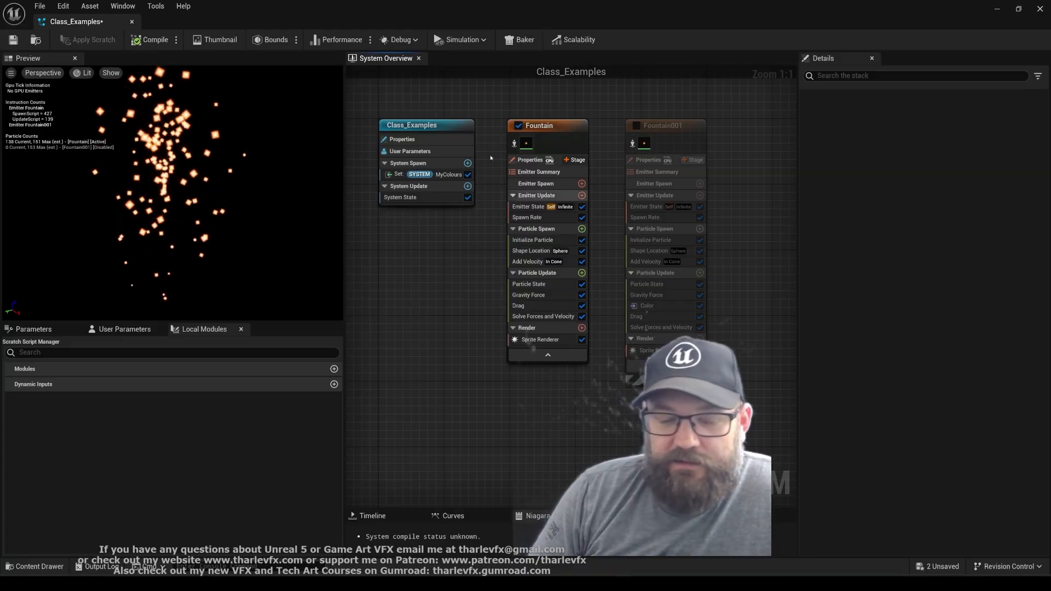
Add an attribute binding to the material parameters of Fountain's Sprite Renderer
click(540, 339)
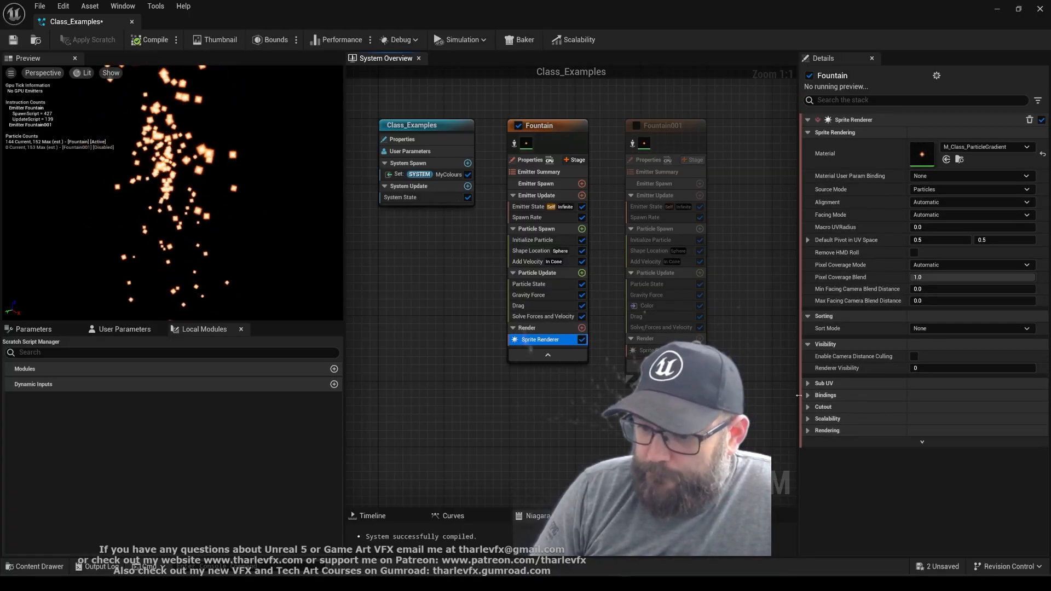
click(821, 396)
scroll(842, 438, down, 5)
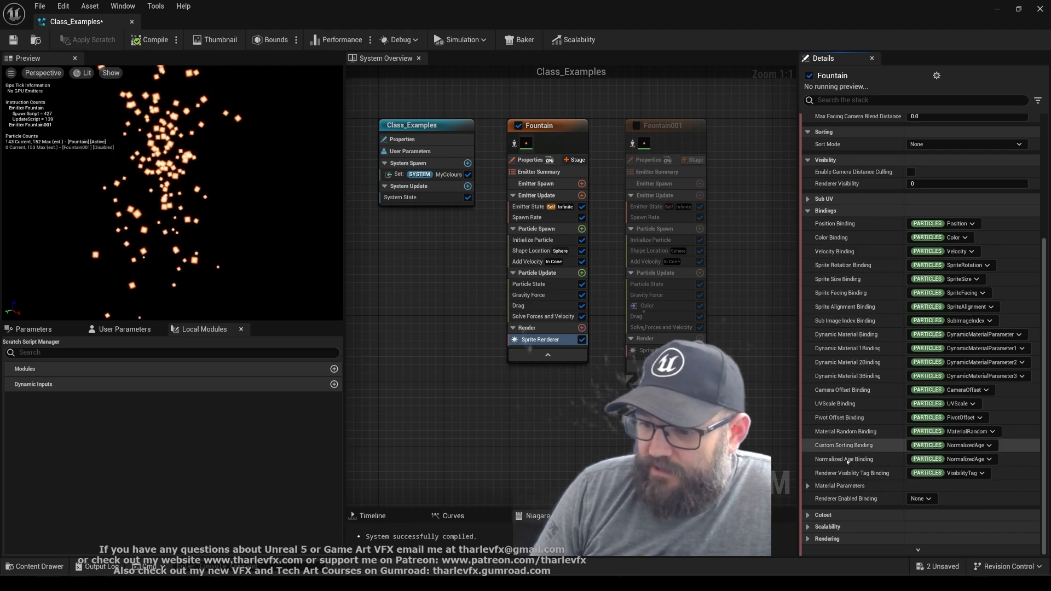
click(808, 485)
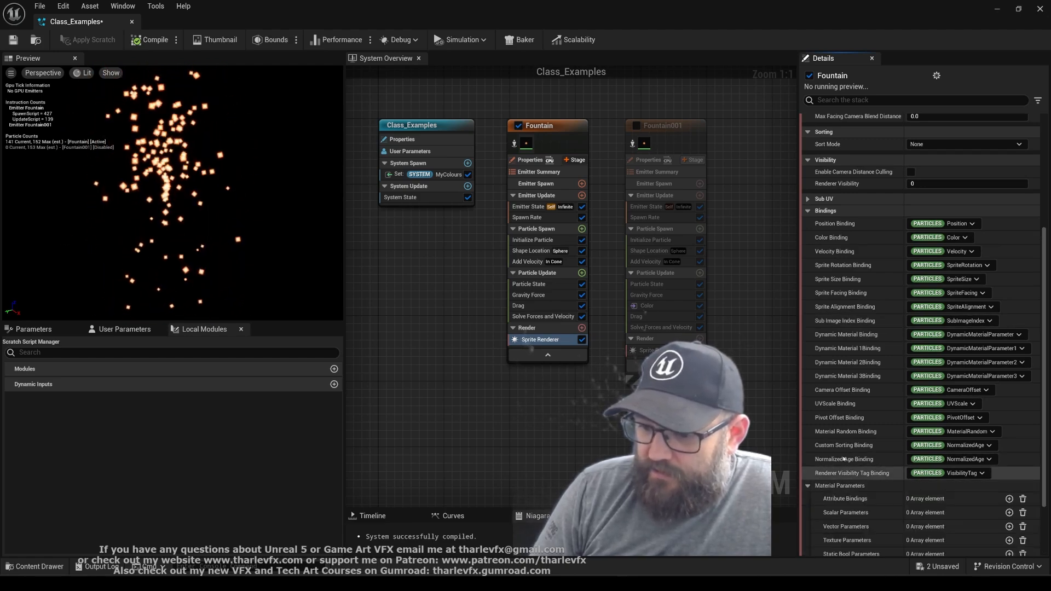
scroll(846, 454, down, 3)
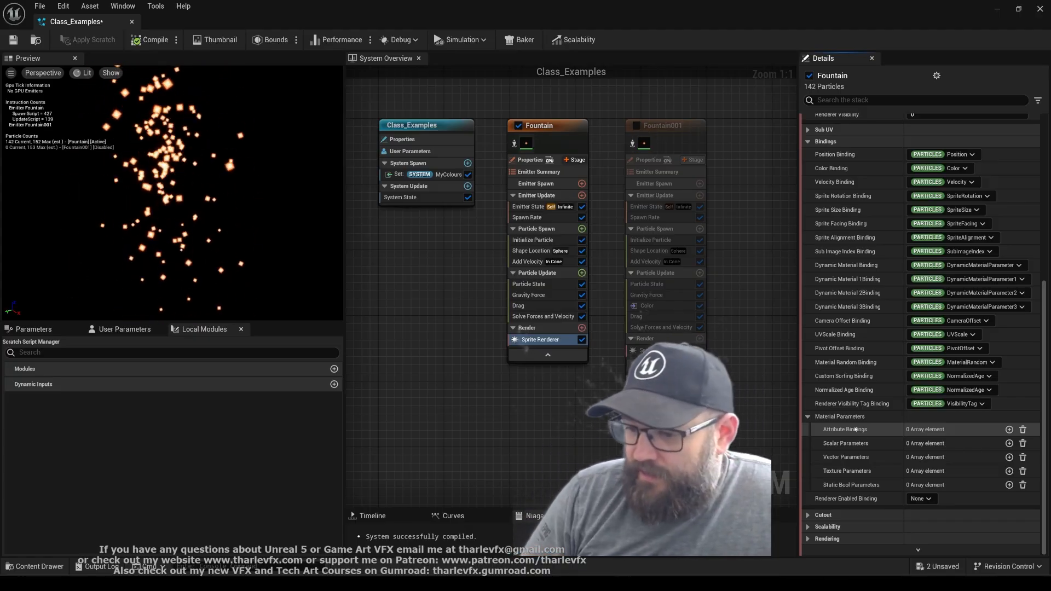
click(1009, 430)
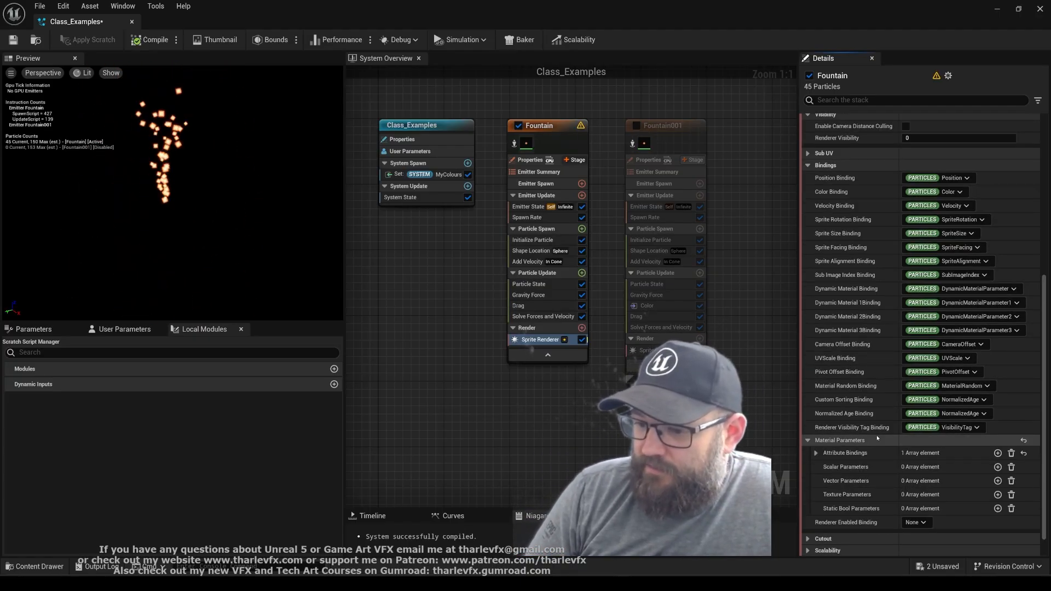
Set the new attribute binding's material parameter to ColourGradient and check which Niagara variables it can use
scroll(876, 439, down, 1)
click(816, 430)
click(824, 443)
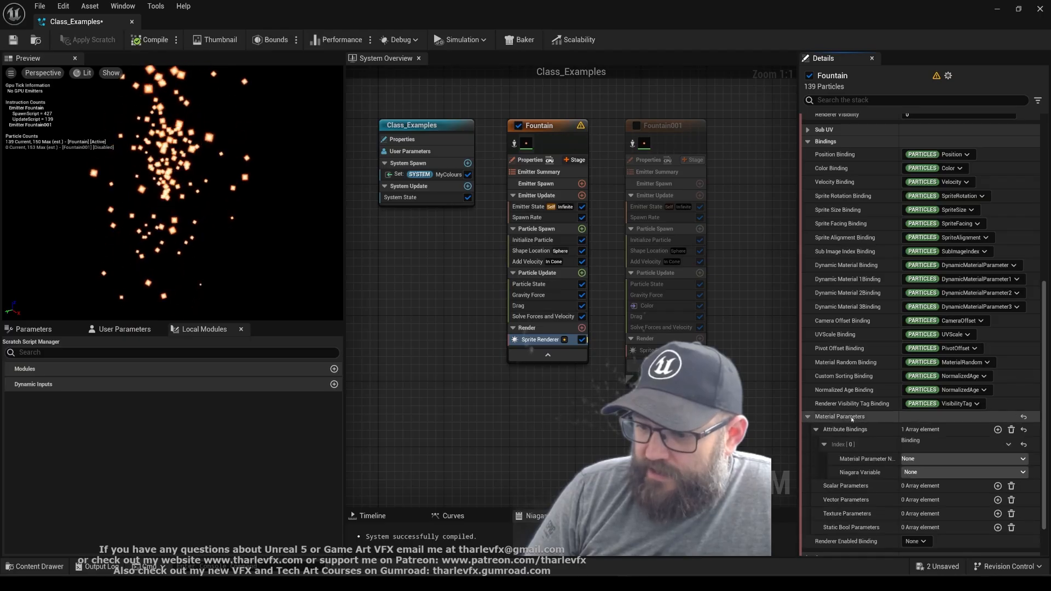
scroll(931, 433, down, 1)
click(934, 430)
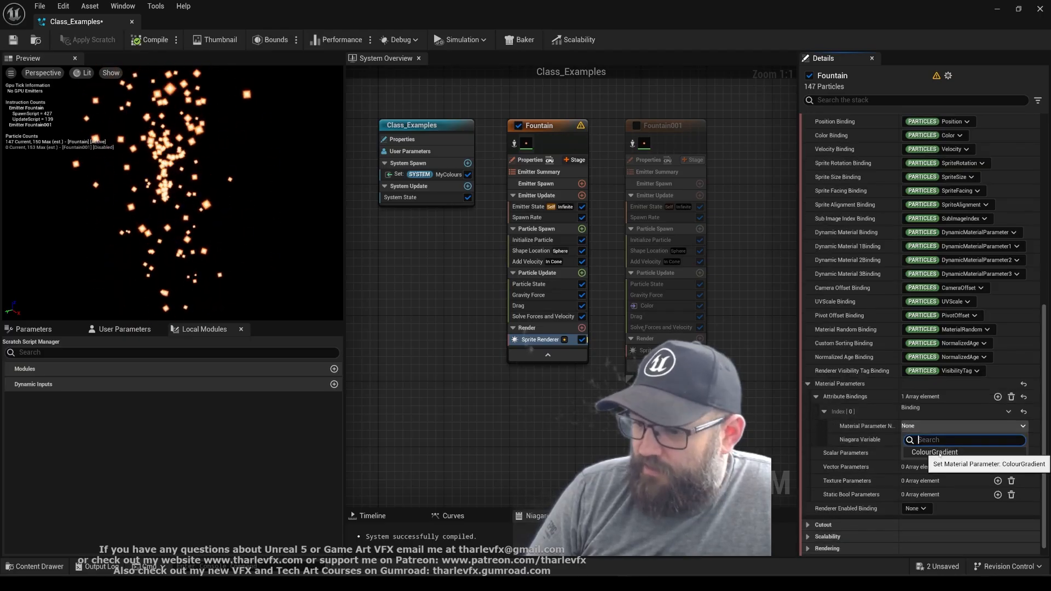
click(968, 452)
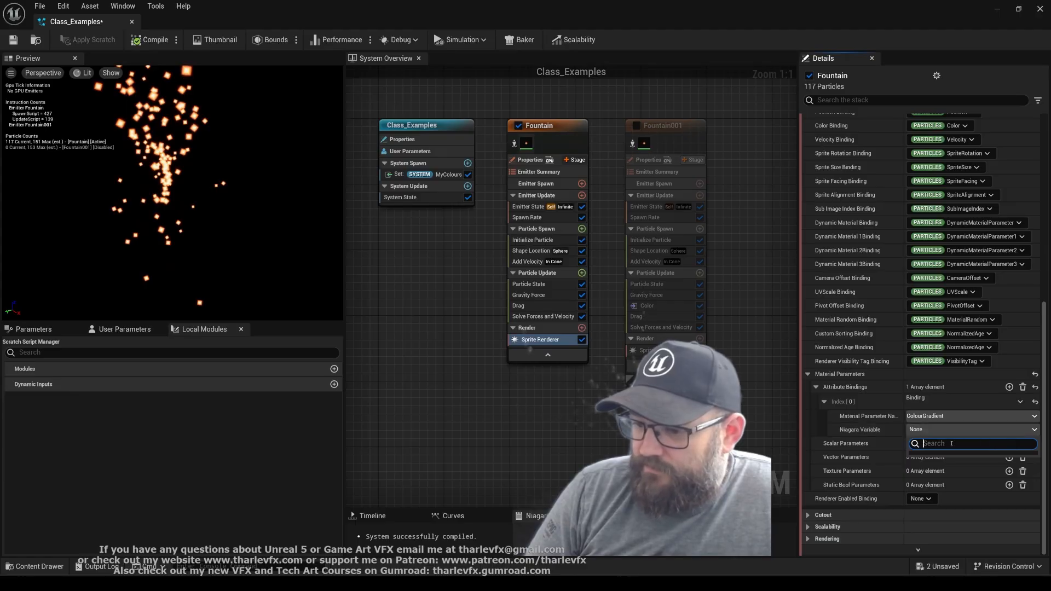
click(906, 445)
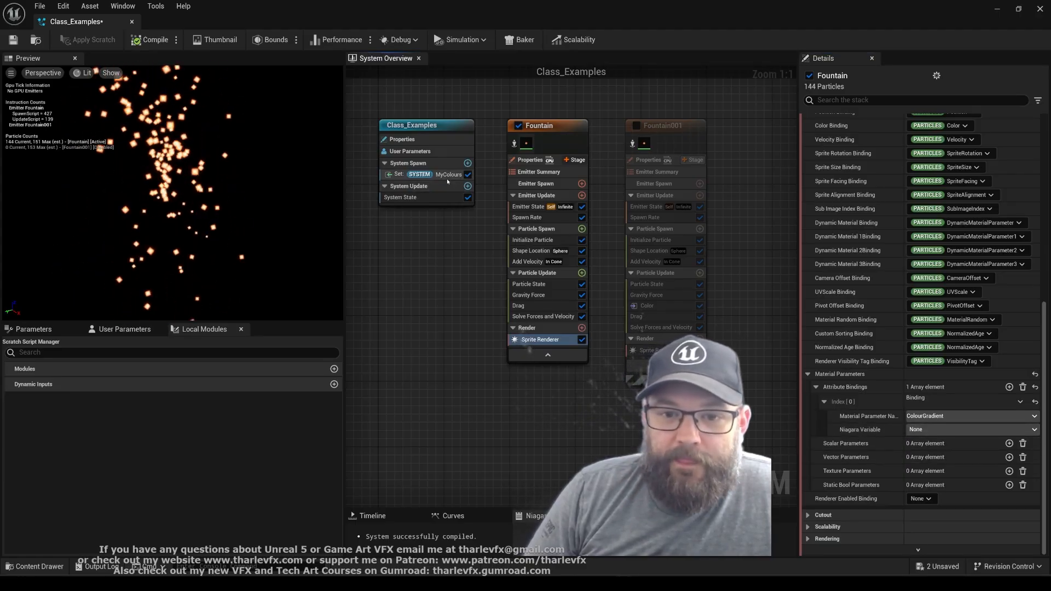
Enable Expose Curve to Material in the advanced settings of the System MyColours curve
click(432, 174)
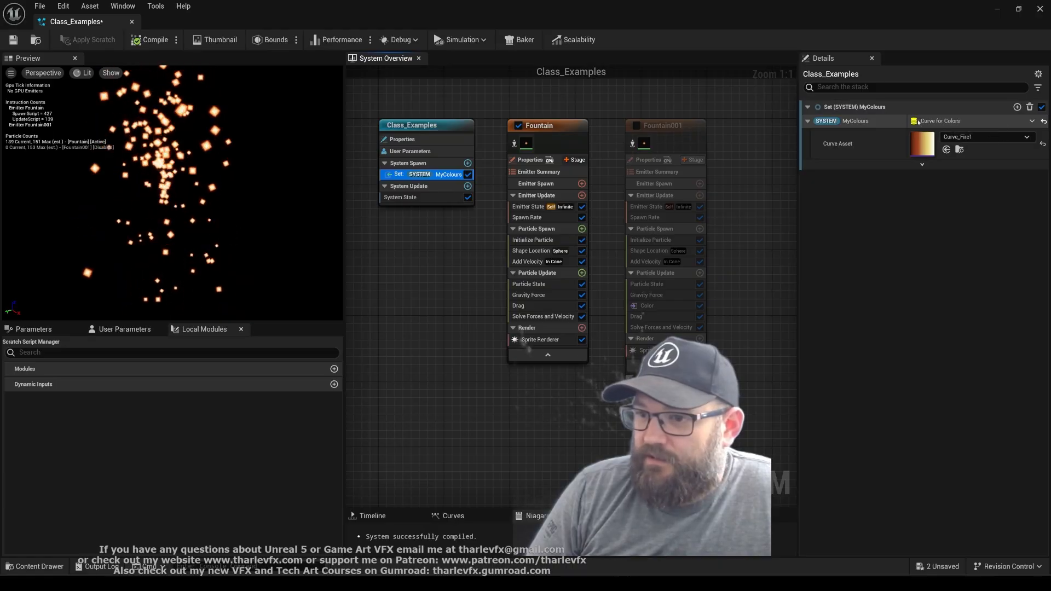
click(922, 164)
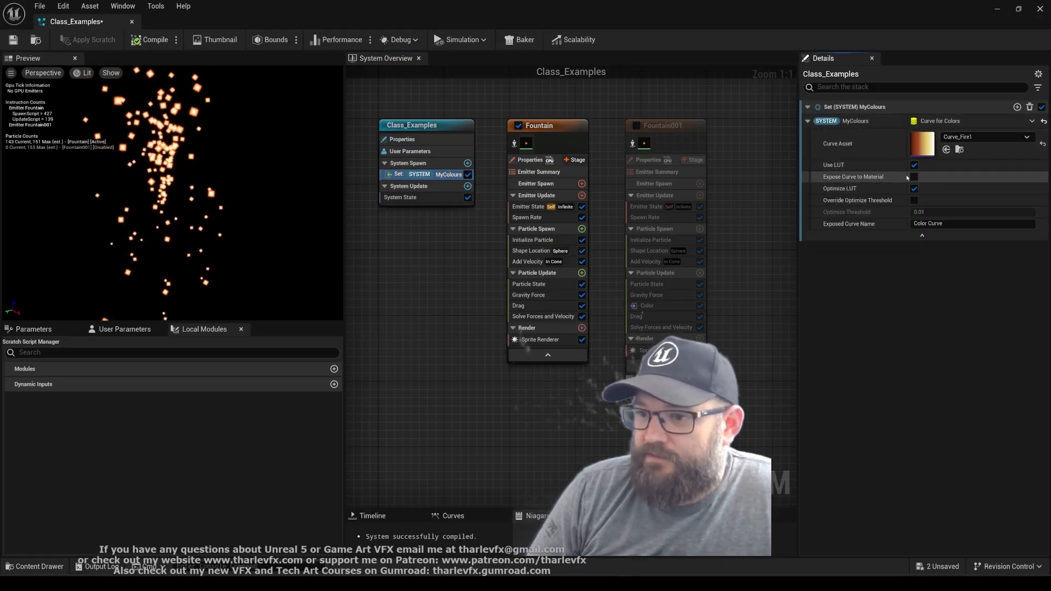
click(937, 236)
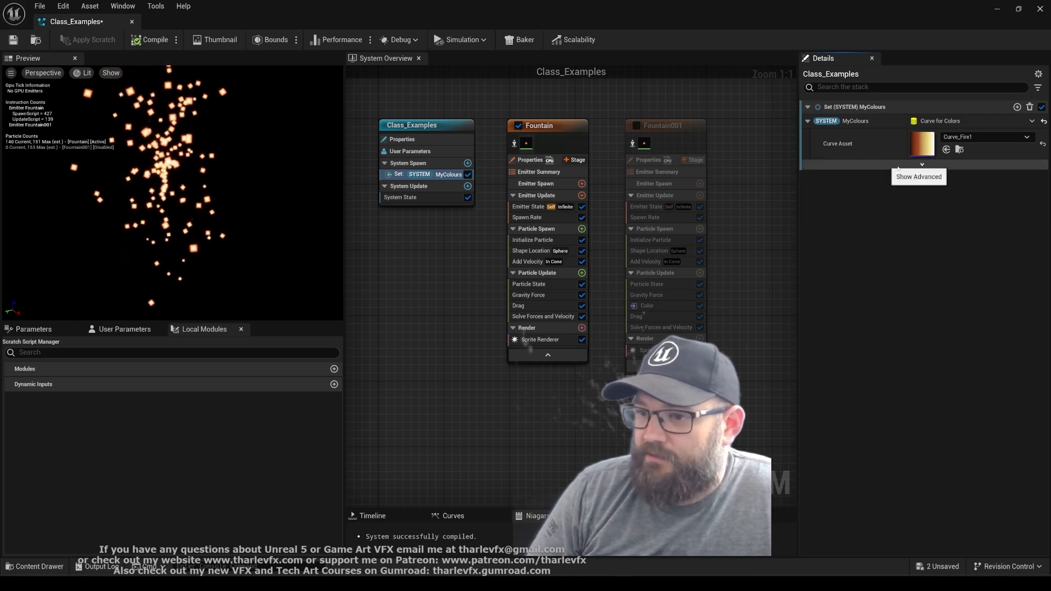
click(924, 165)
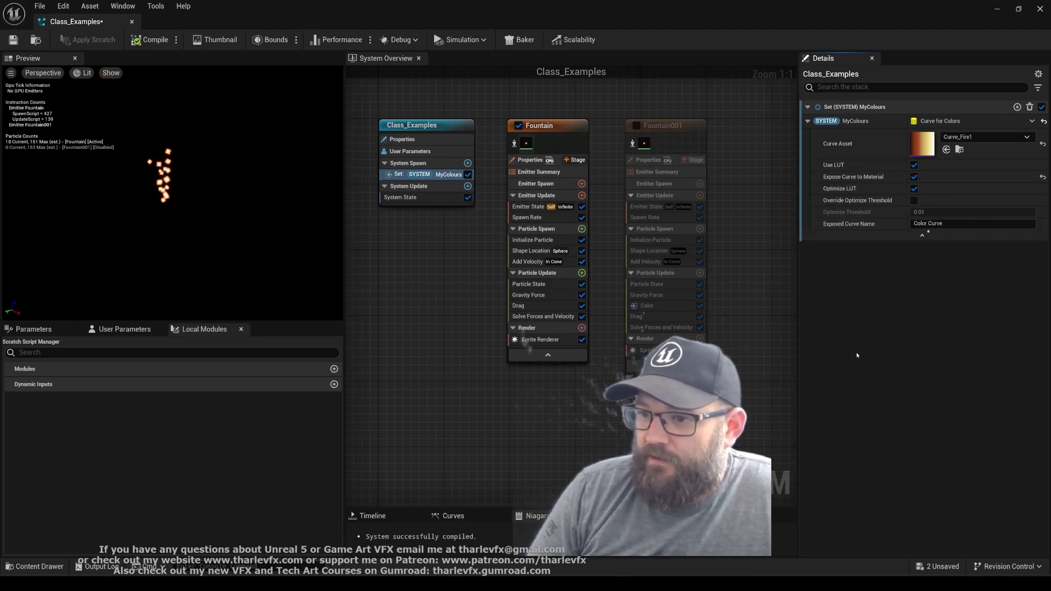
Bind ColourGradient in Fountain's Sprite Renderer to the Niagara variable System MyColours Color Curve
click(554, 340)
scroll(899, 421, down, 10)
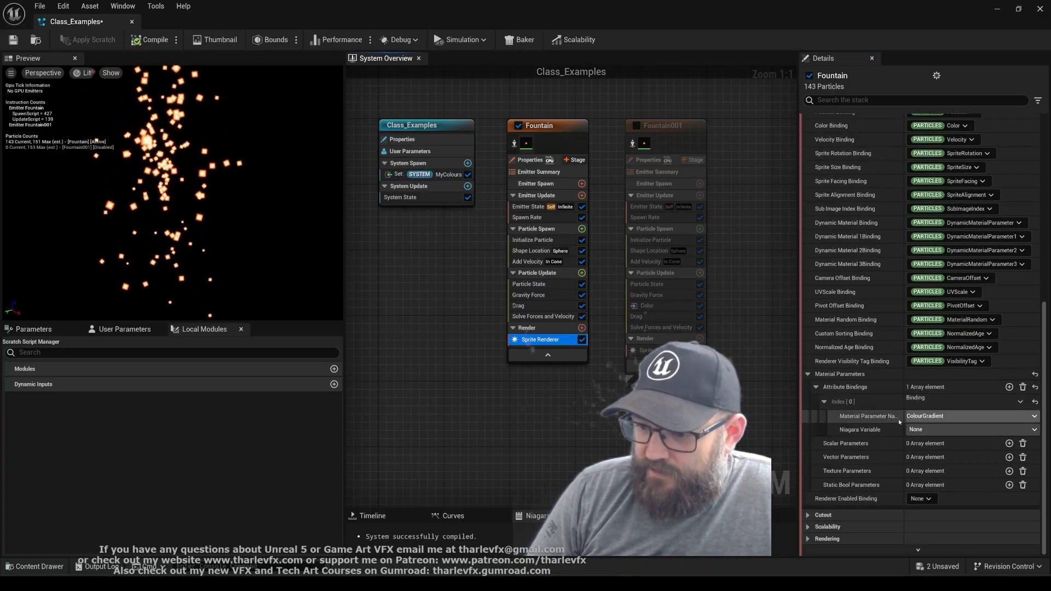
click(953, 430)
click(994, 457)
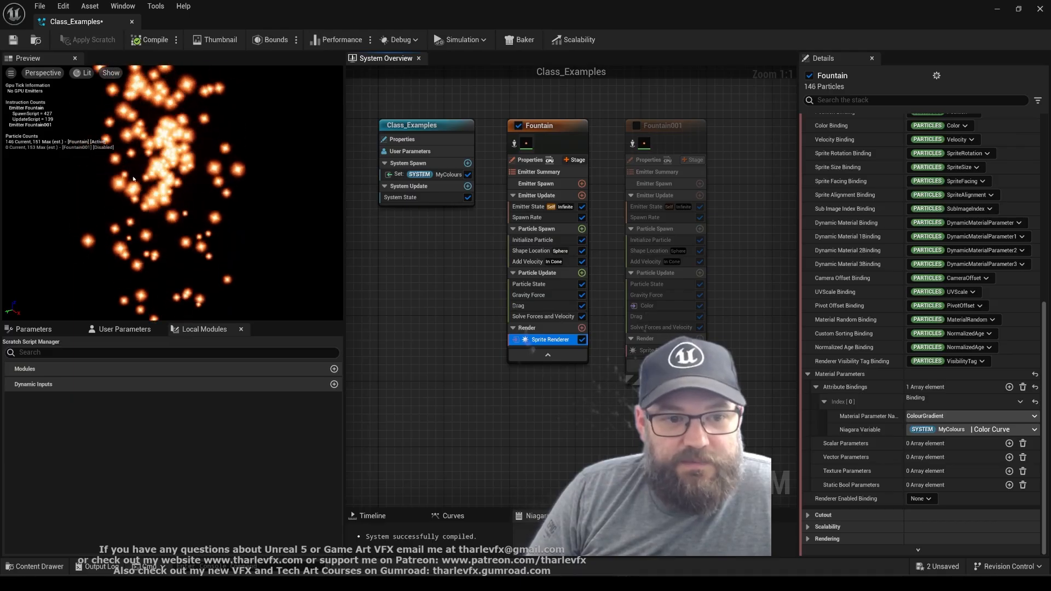
Set the curve asset of System MyColours to Curve_Fire3
click(438, 174)
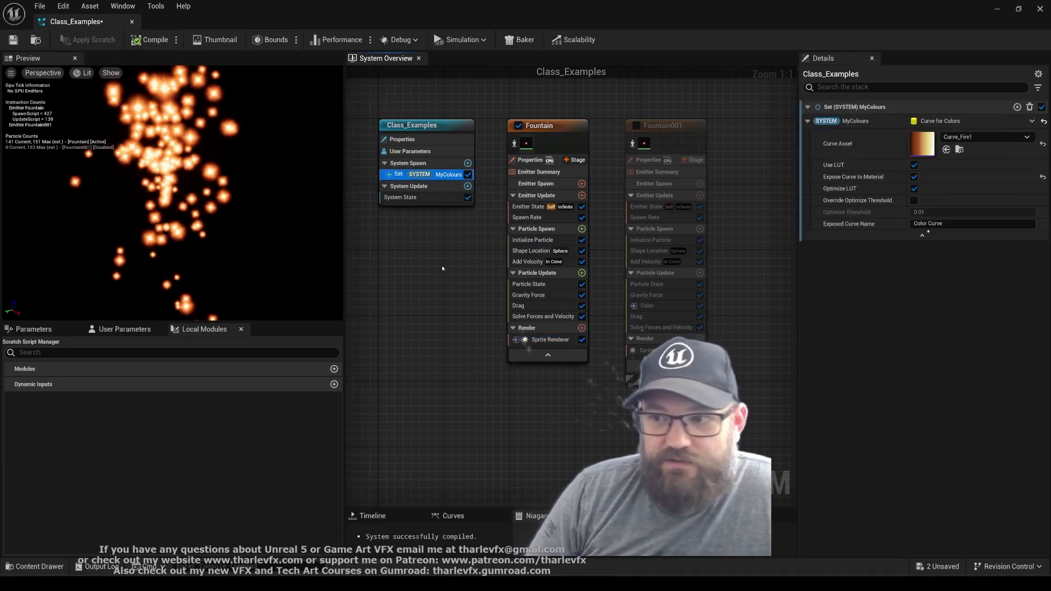
click(985, 137)
scroll(969, 318, down, 3)
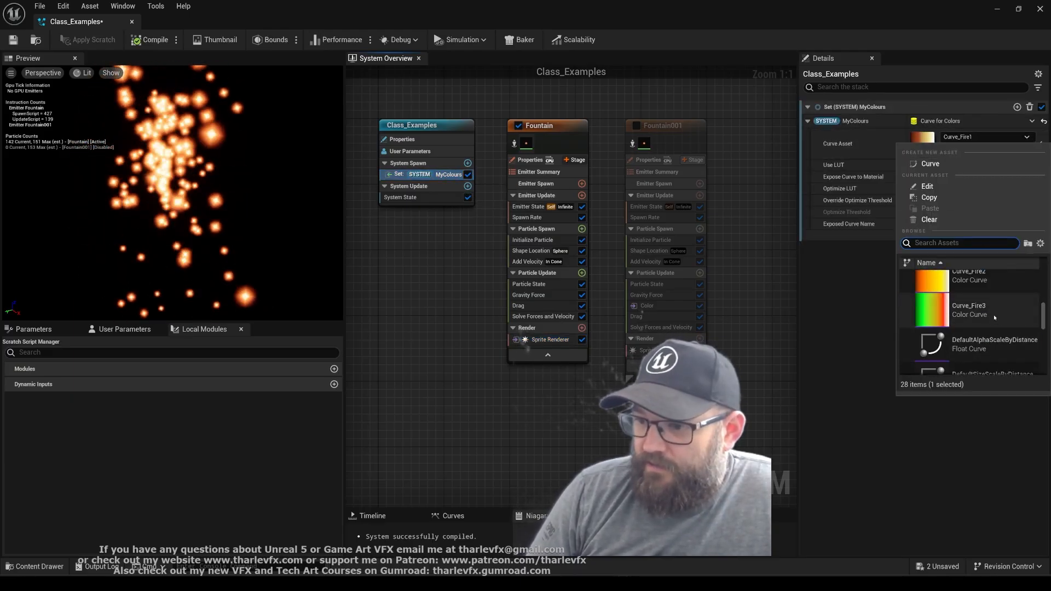
click(969, 310)
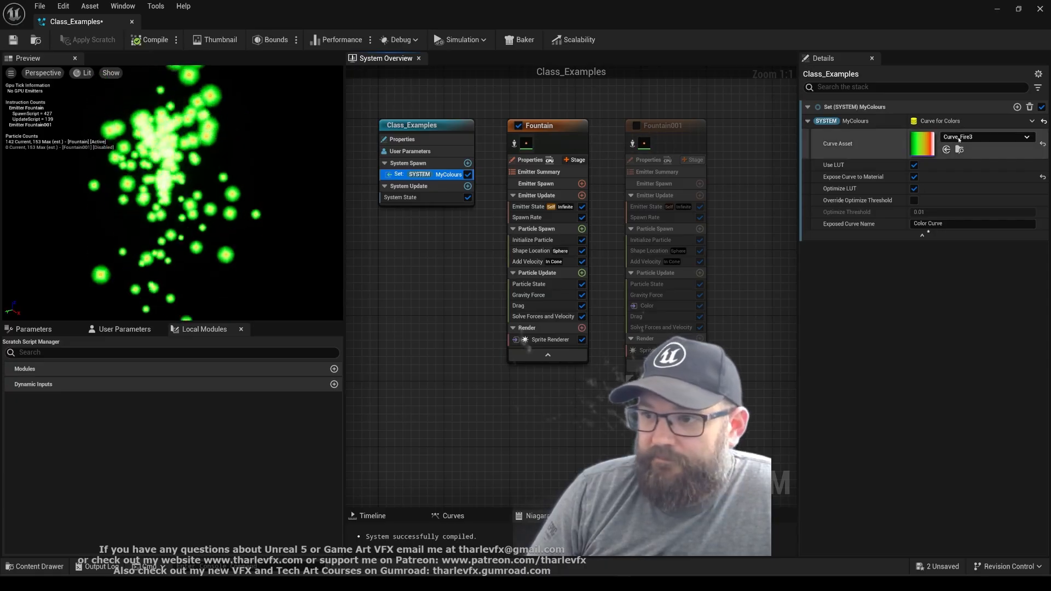
Switch the System MyColours curve asset to Class_Colours and view the particles in the preview
click(985, 136)
scroll(973, 315, down, 2)
scroll(980, 323, up, 5)
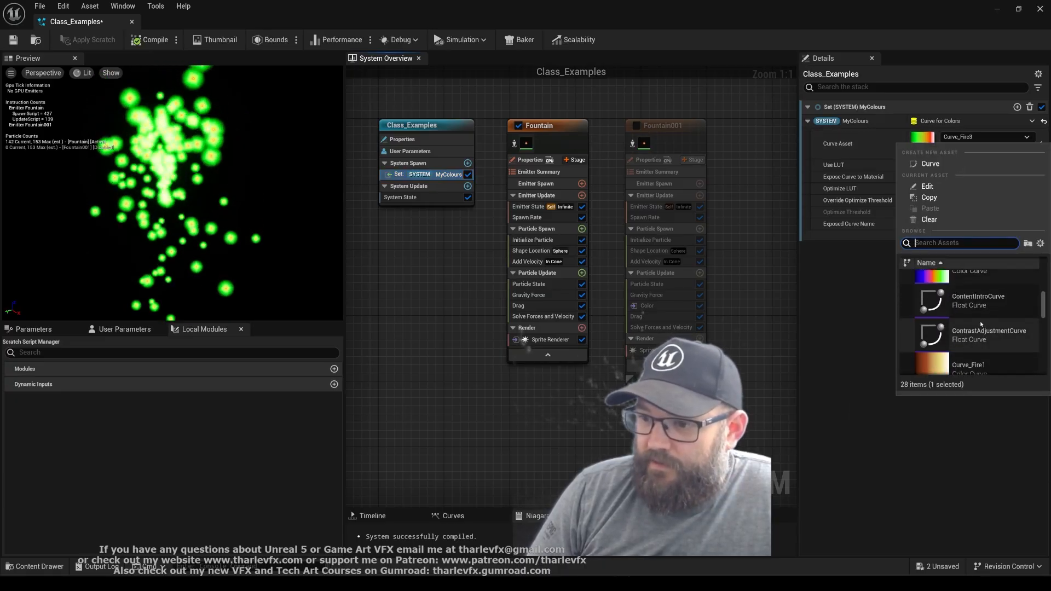
scroll(979, 320, up, 1)
click(974, 300)
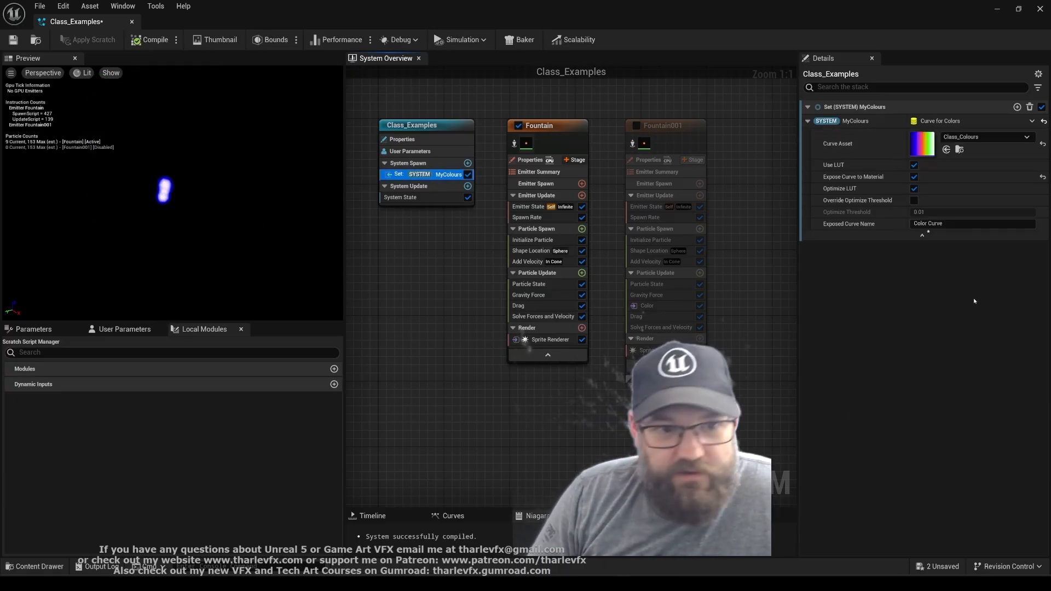
scroll(88, 170, up, 5)
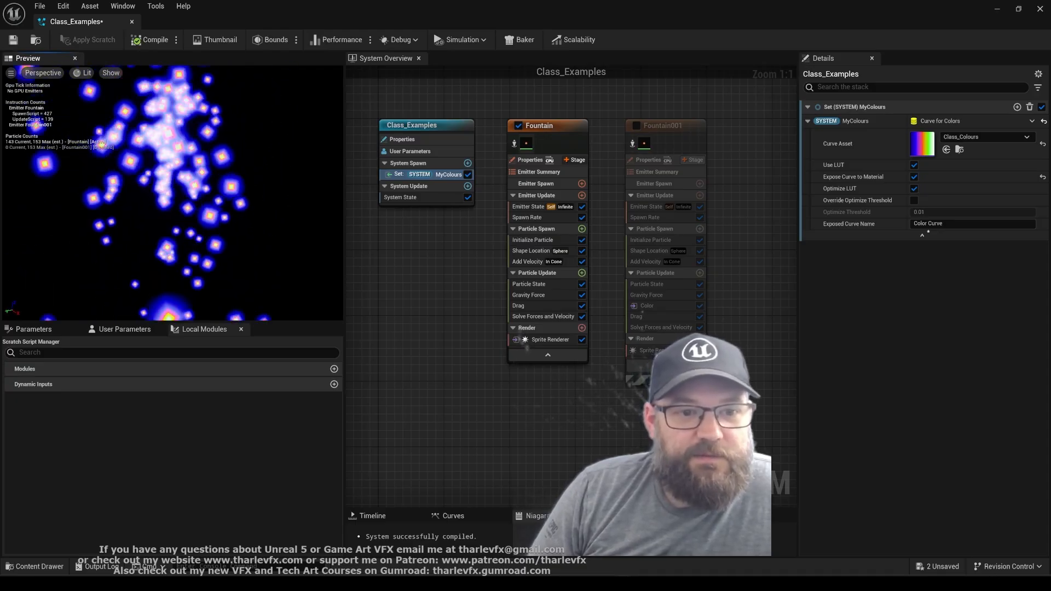
Set the System MyColours curve asset back to Curve_Fire1
click(963, 137)
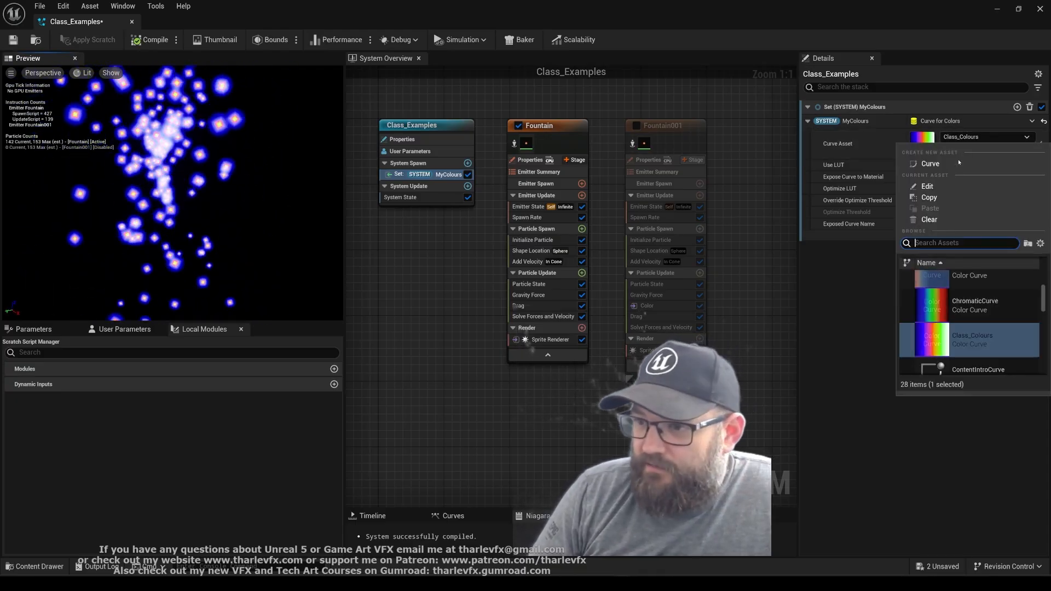
scroll(974, 356, down, 3)
click(974, 296)
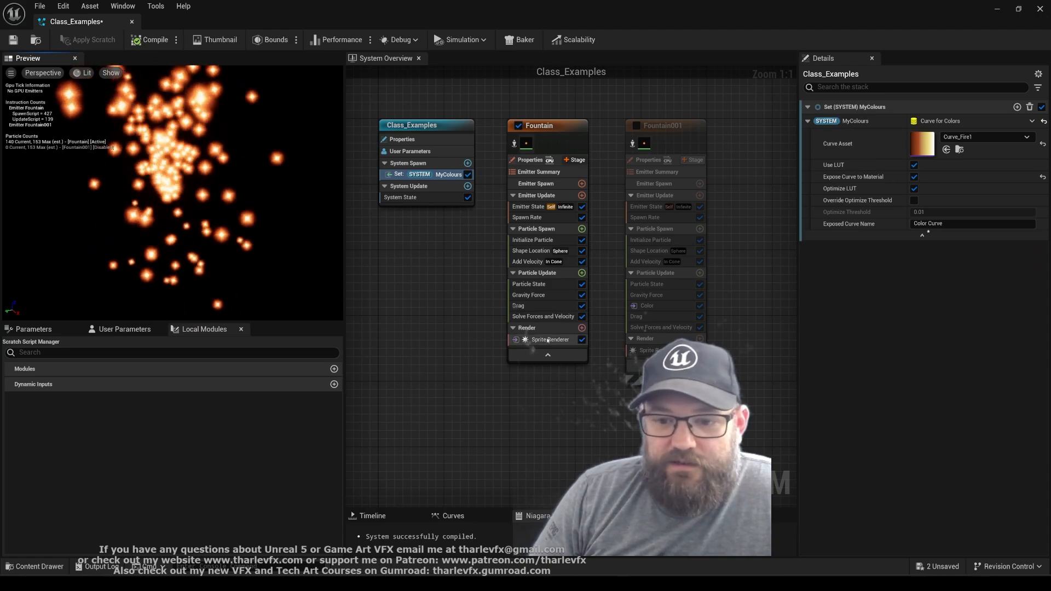
Remove all attribute bindings from the material parameters of Fountain's Sprite Renderer
click(549, 339)
scroll(869, 433, down, 5)
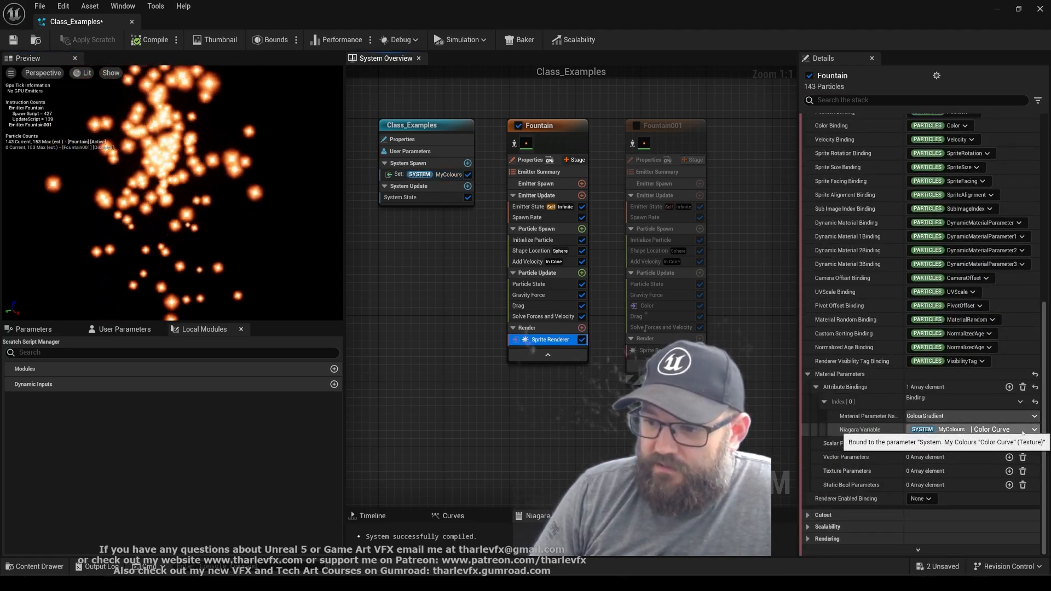
click(1022, 387)
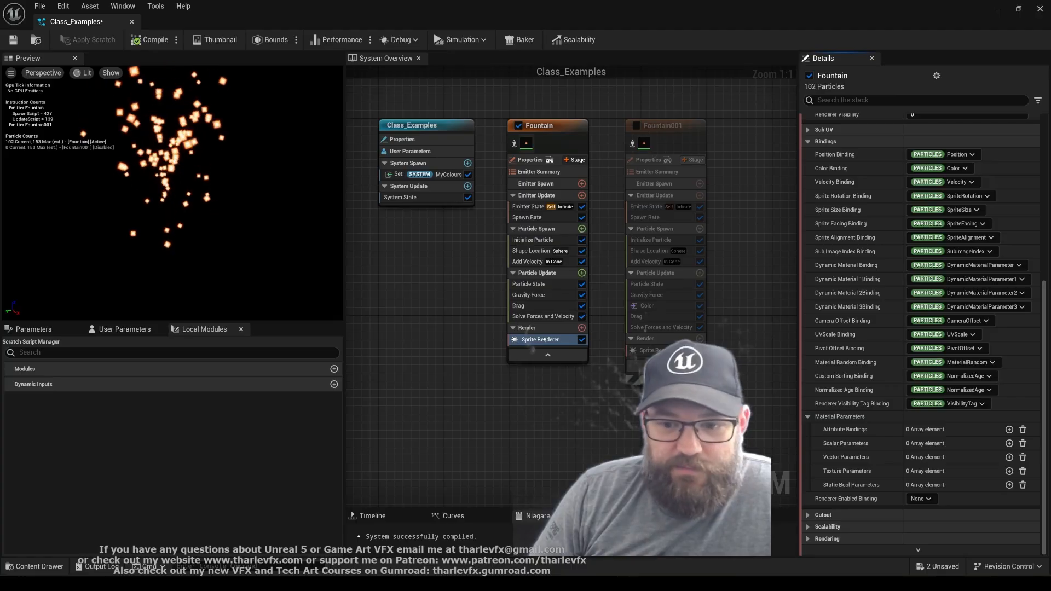
Open the M_Class_ParticleGradient material from the Sprite Renderer and review the texture choices for its ColourGradient parameter
scroll(863, 258, up, 6)
scroll(863, 259, up, 2)
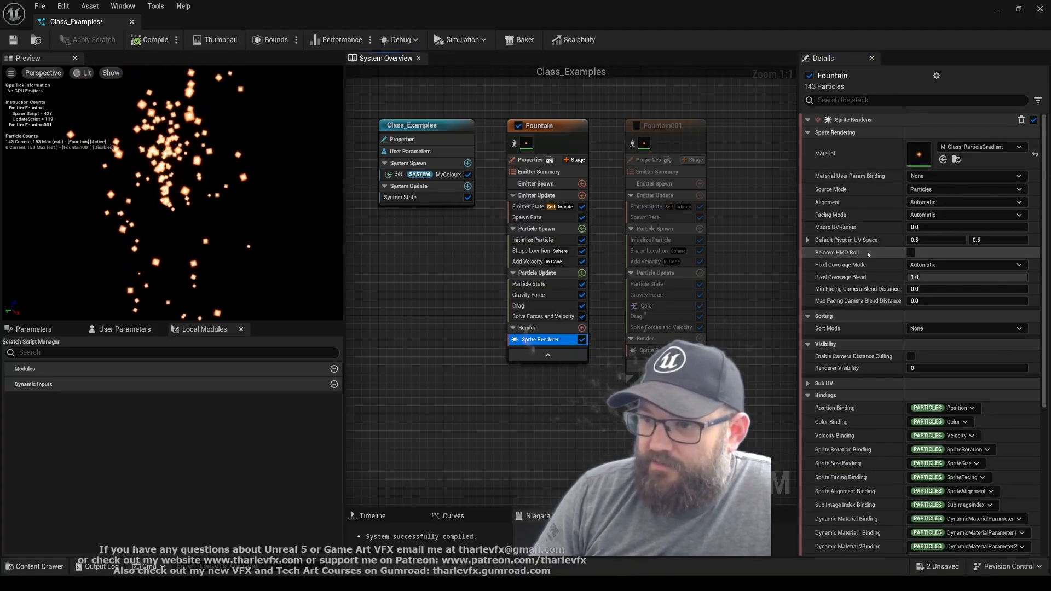
double_click(917, 155)
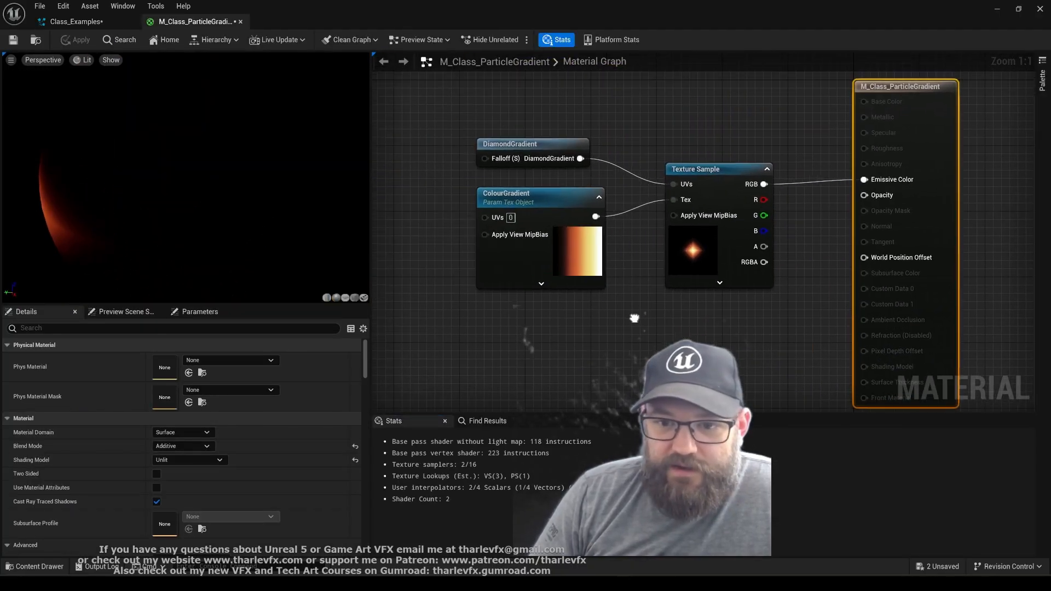
click(550, 268)
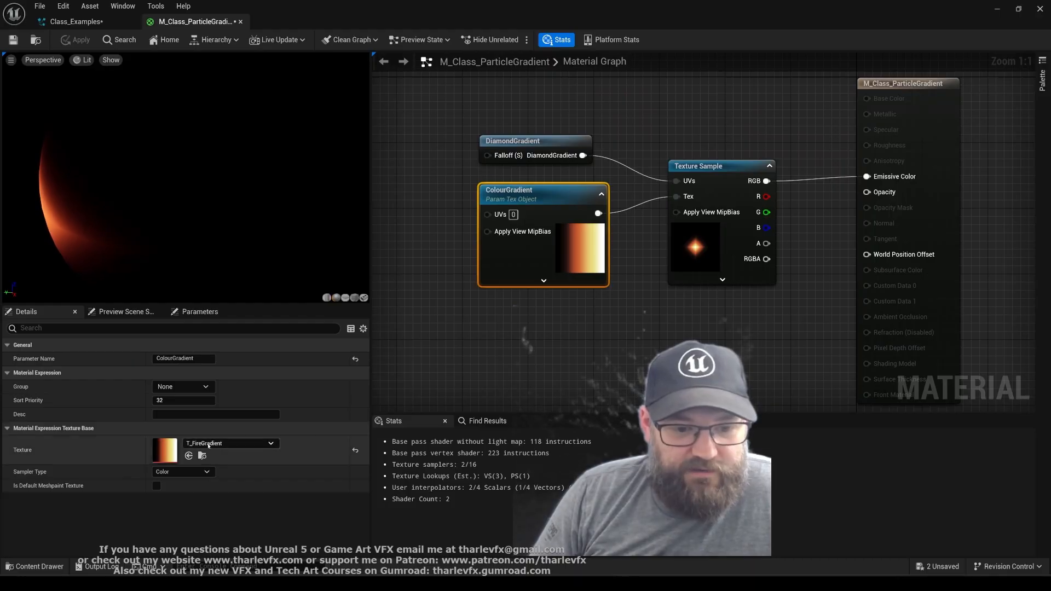
click(206, 446)
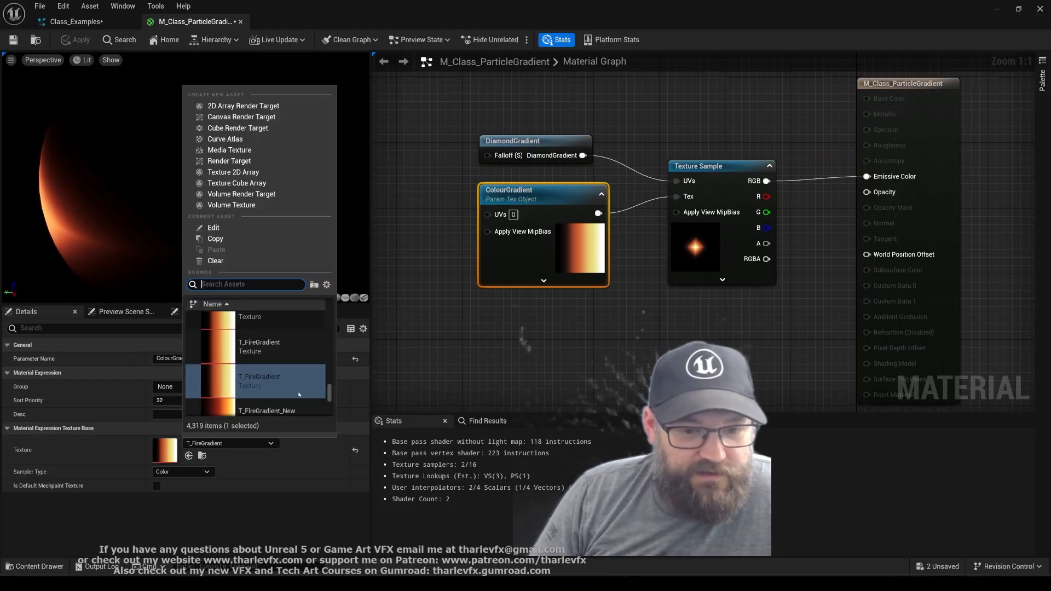
click(450, 279)
click(591, 253)
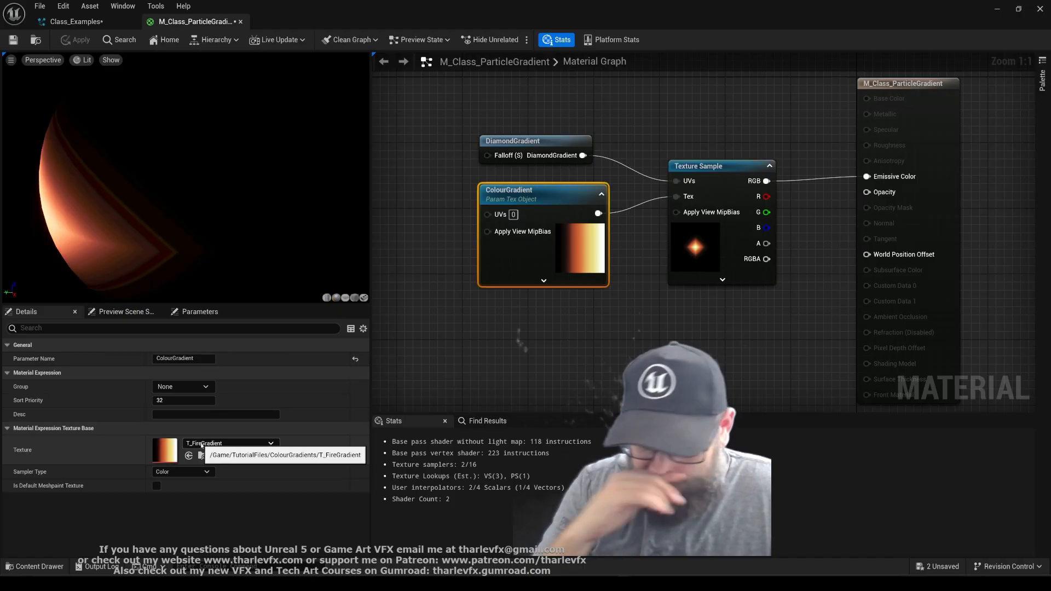
Switch the material preview to a plane and view the diamond gradient on it
mouse_move(167, 232)
mouse_down()
mouse_move(230, 222)
mouse_move(167, 232)
mouse_up()
scroll(166, 232, down, 3)
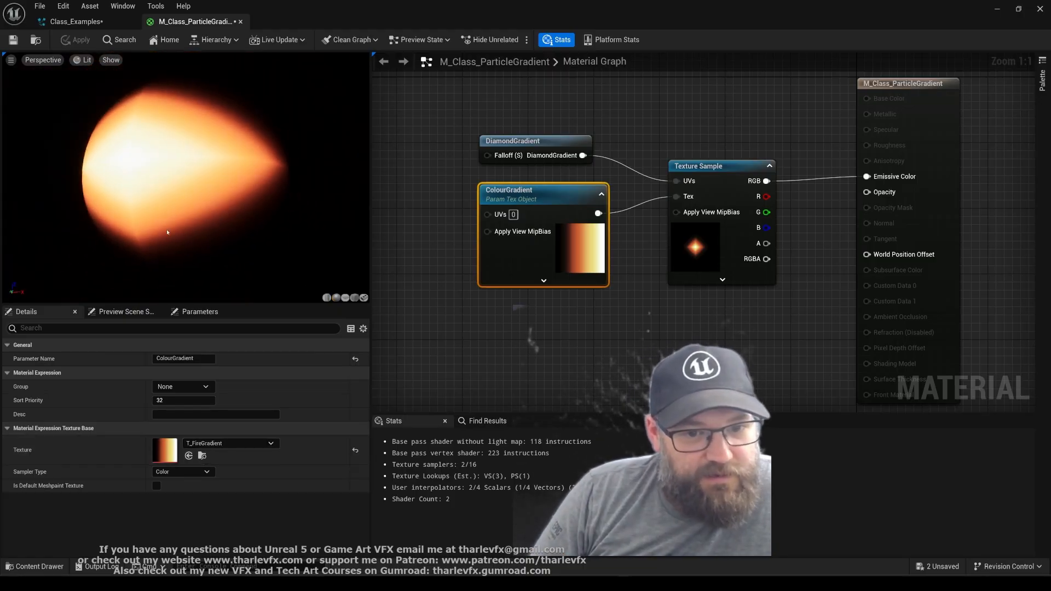
click(344, 298)
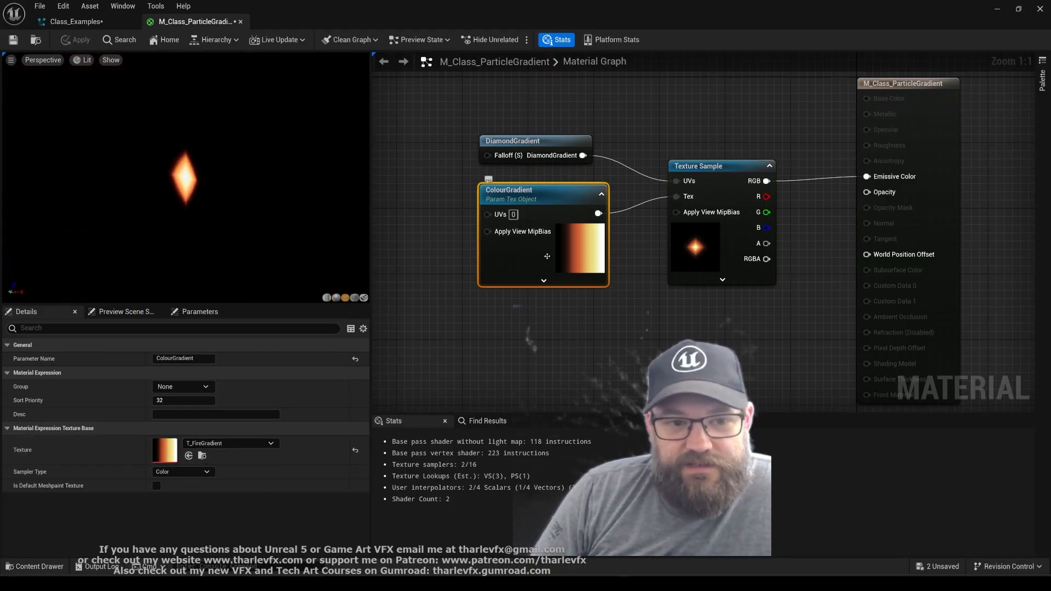
Return to the Class_Examples system and check the curve asset choices for System MyColours
drag(183, 236, 145, 235)
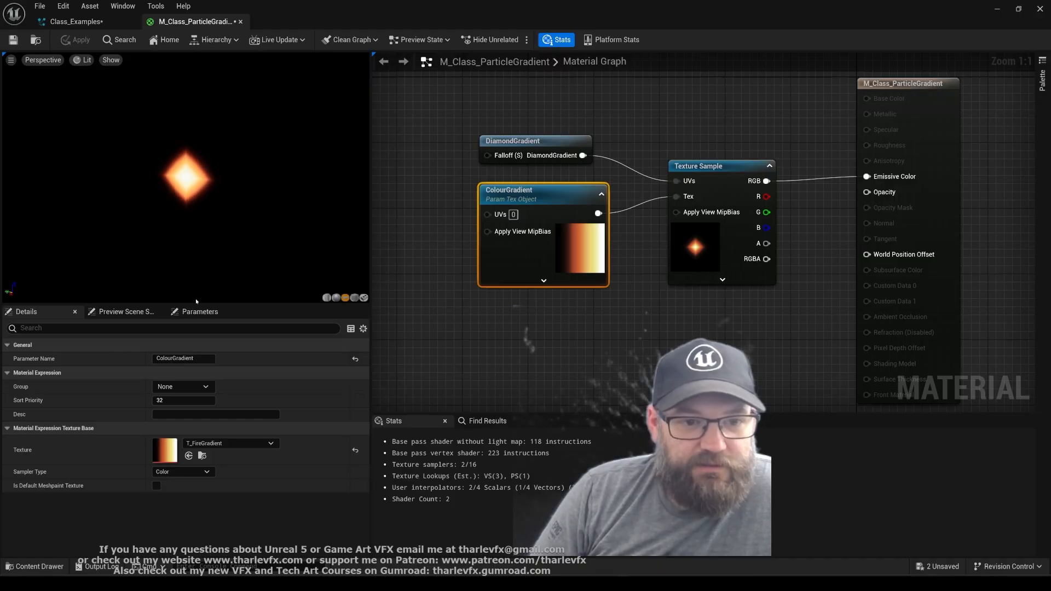
click(76, 21)
click(953, 137)
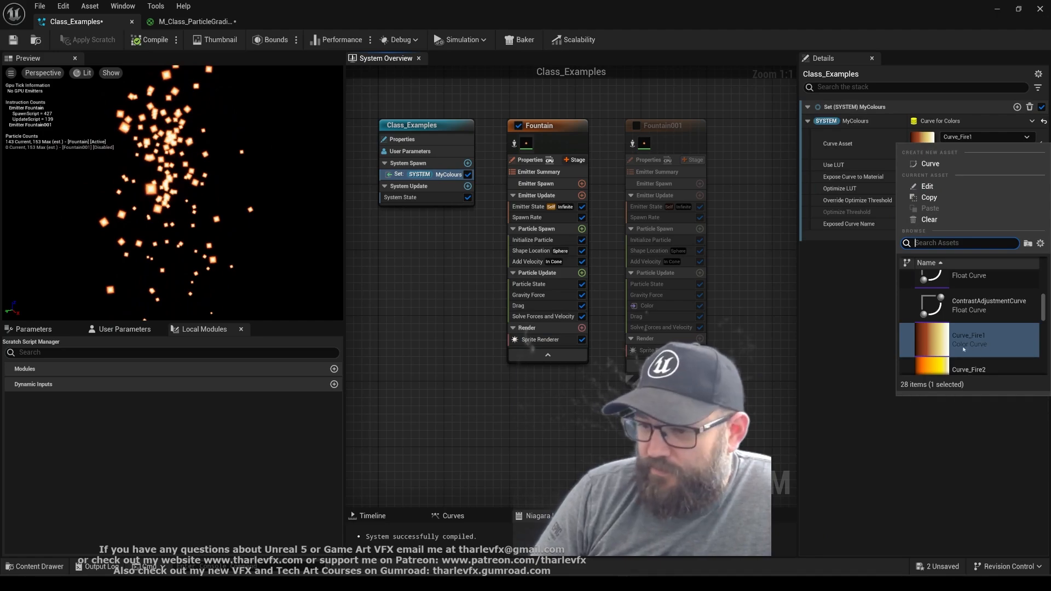
key(Escape)
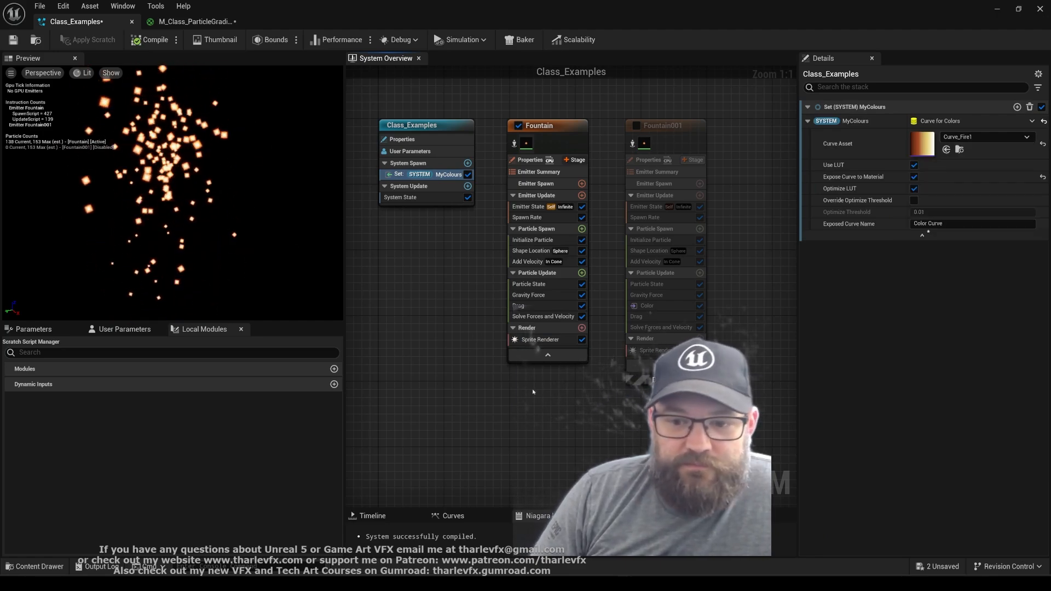
Add an attribute binding to Fountain's Sprite Renderer linking the ColourGradient material parameter to the System MyColours Color Curve
click(540, 340)
scroll(885, 411, down, 10)
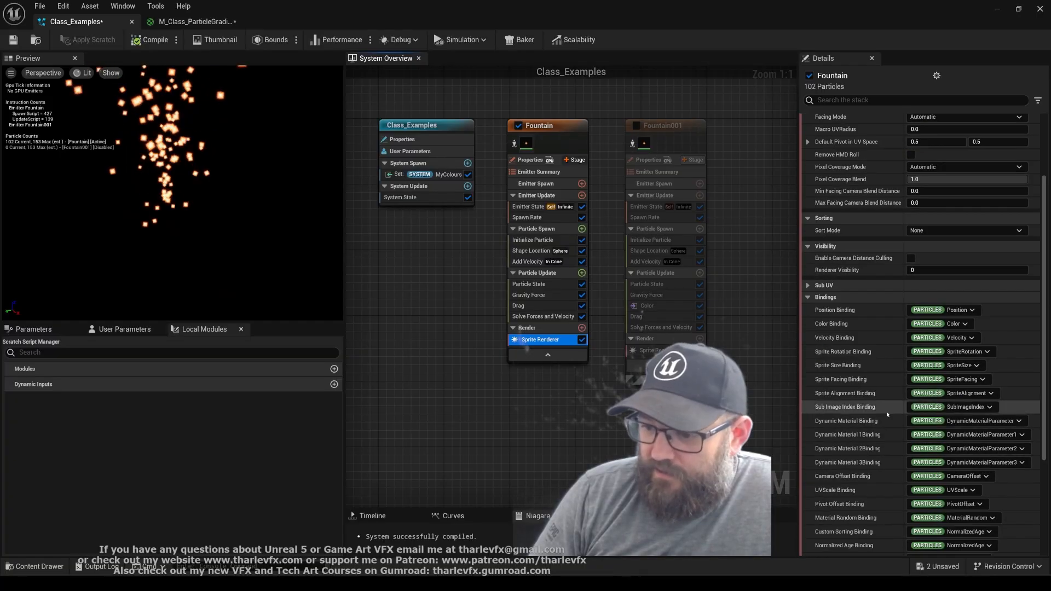
click(1009, 429)
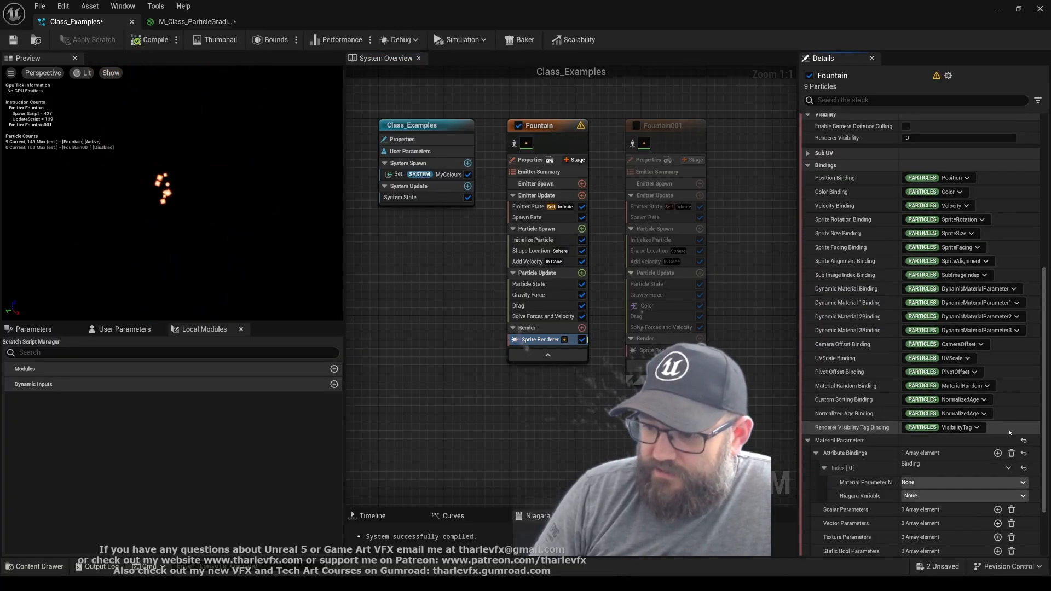
click(926, 495)
click(941, 508)
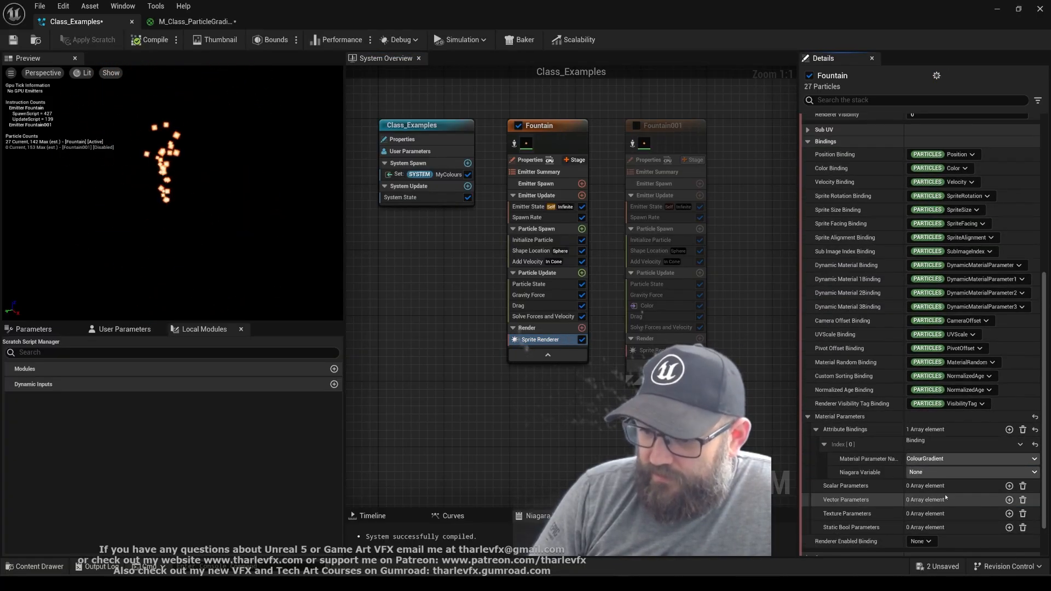
click(952, 472)
click(960, 498)
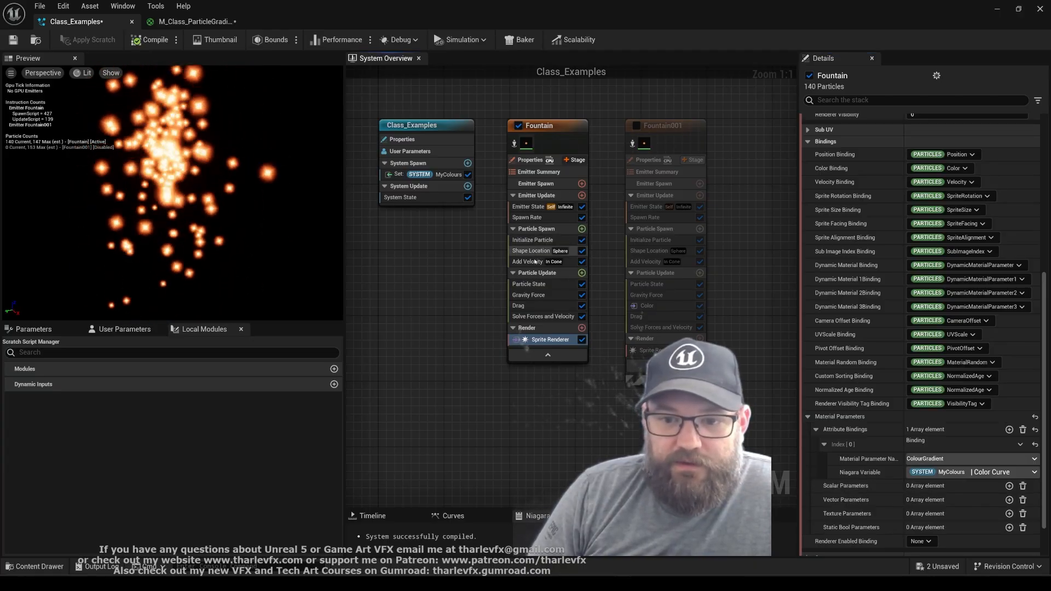
Open M_Class_ParticleGradient from the Sprite Renderer and add a Multiply node whose output feeds Emissive Color
click(550, 341)
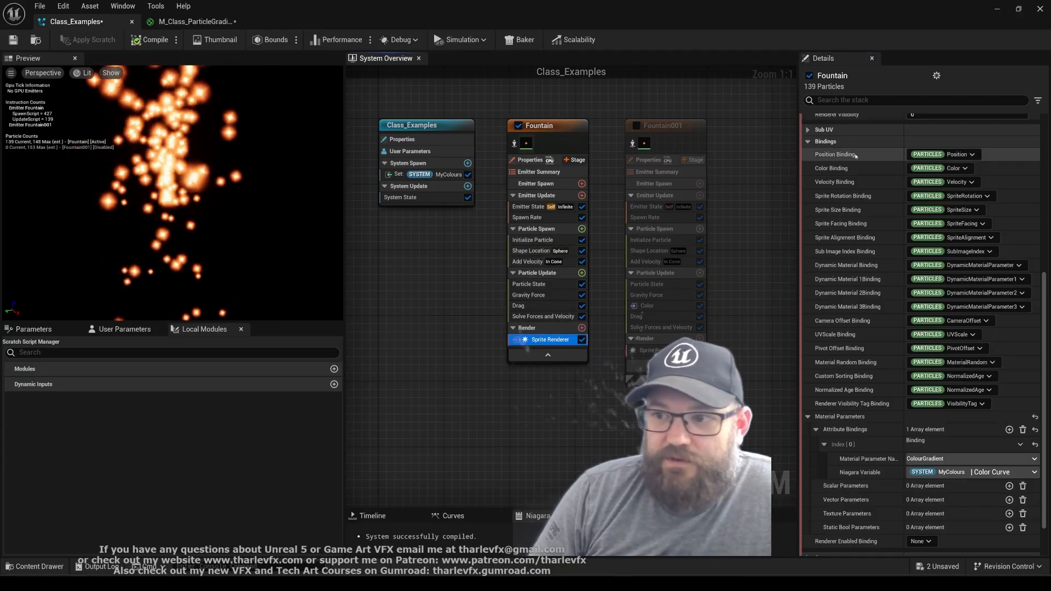
scroll(875, 333, up, 4)
scroll(875, 334, up, 2)
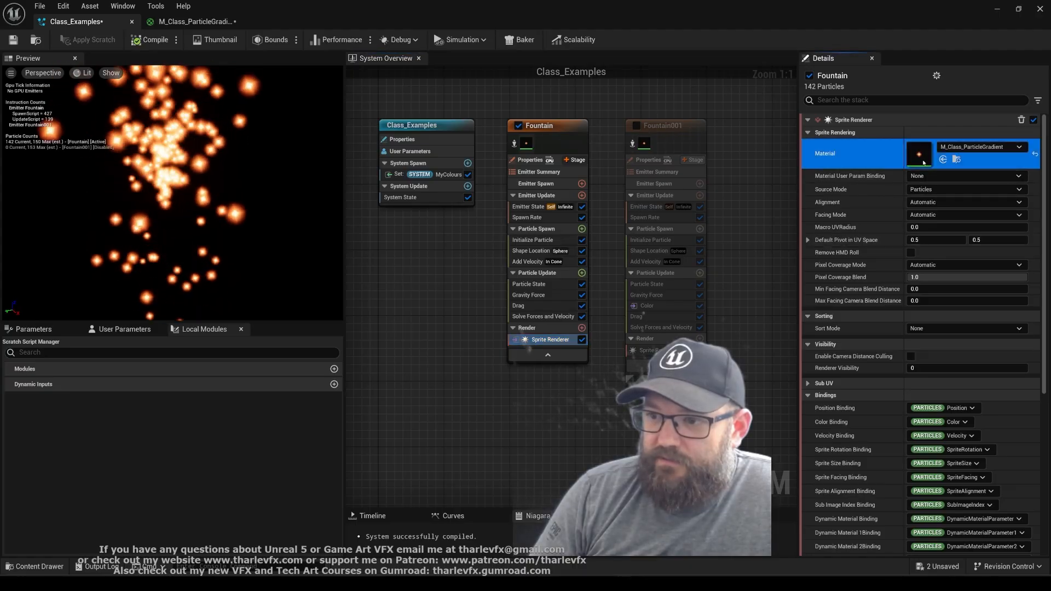
double_click(917, 155)
right_drag(703, 355, 587, 329)
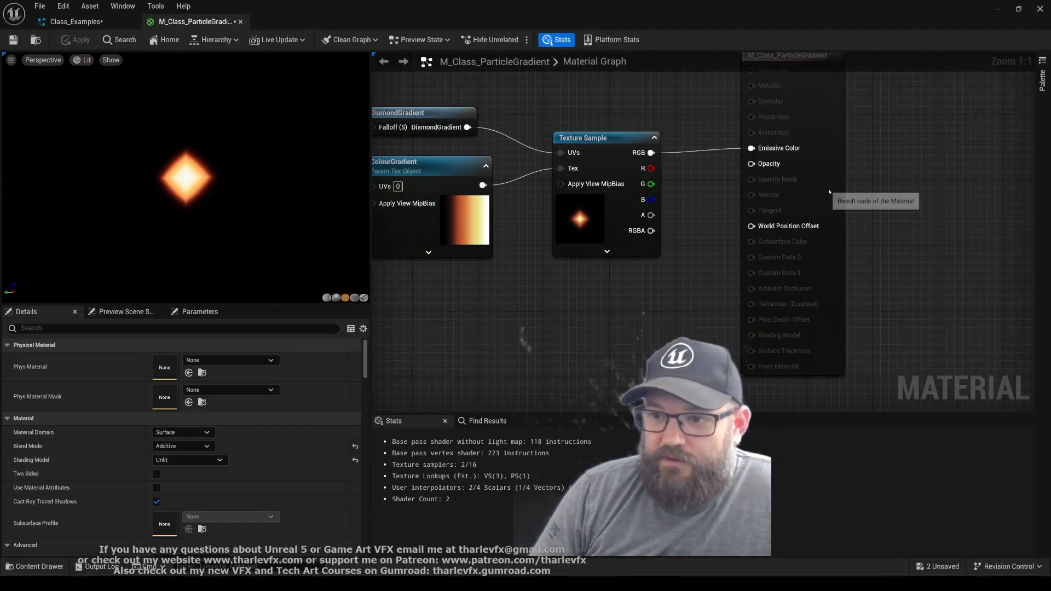
drag(828, 192, 968, 191)
key(m)
click(748, 134)
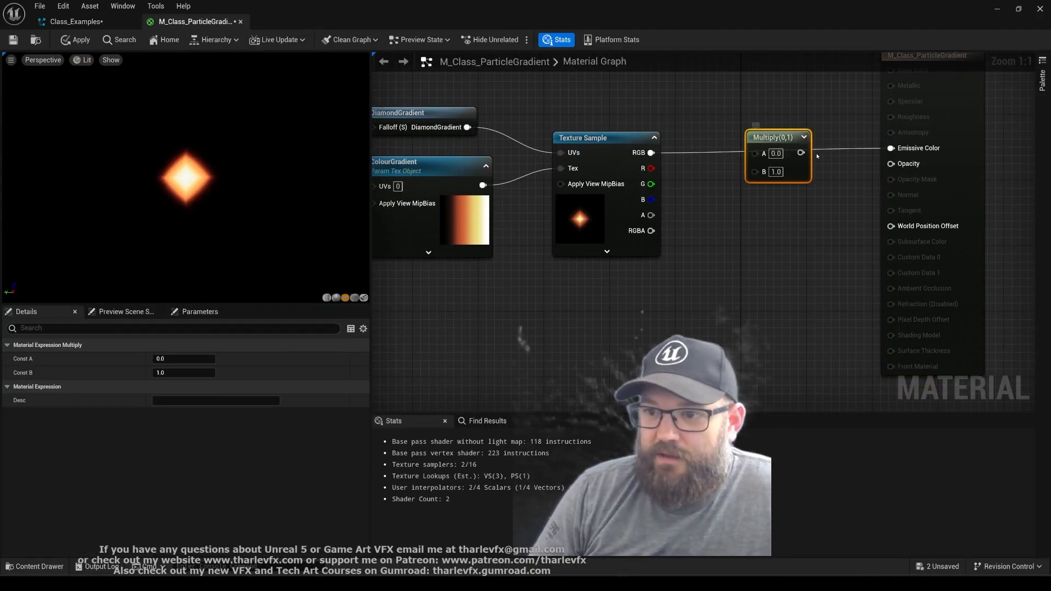
drag(801, 152, 897, 149)
Add a Particle Color node above the Texture Sample node in the material graph
right_drag(602, 89, 624, 300)
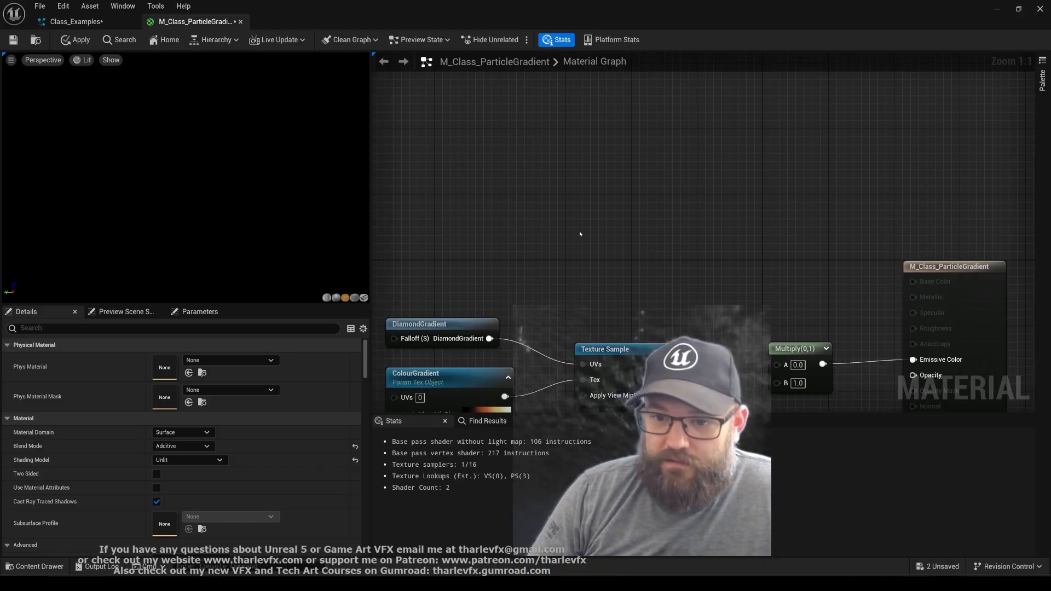
right_click(580, 235)
text(particel)
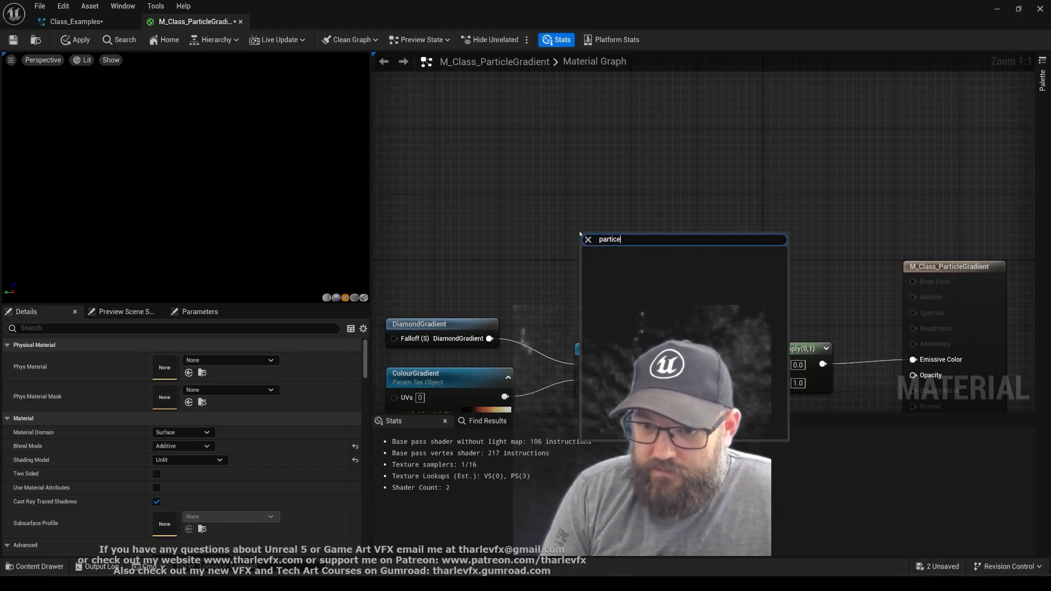
key(BackSpace)
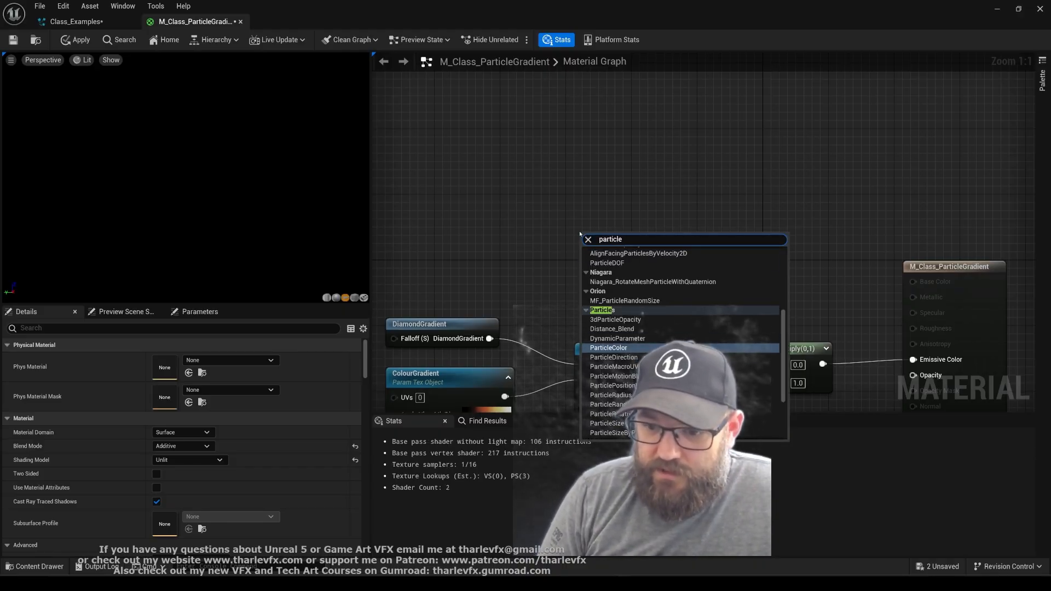
key(Return)
right_drag(690, 301, 658, 190)
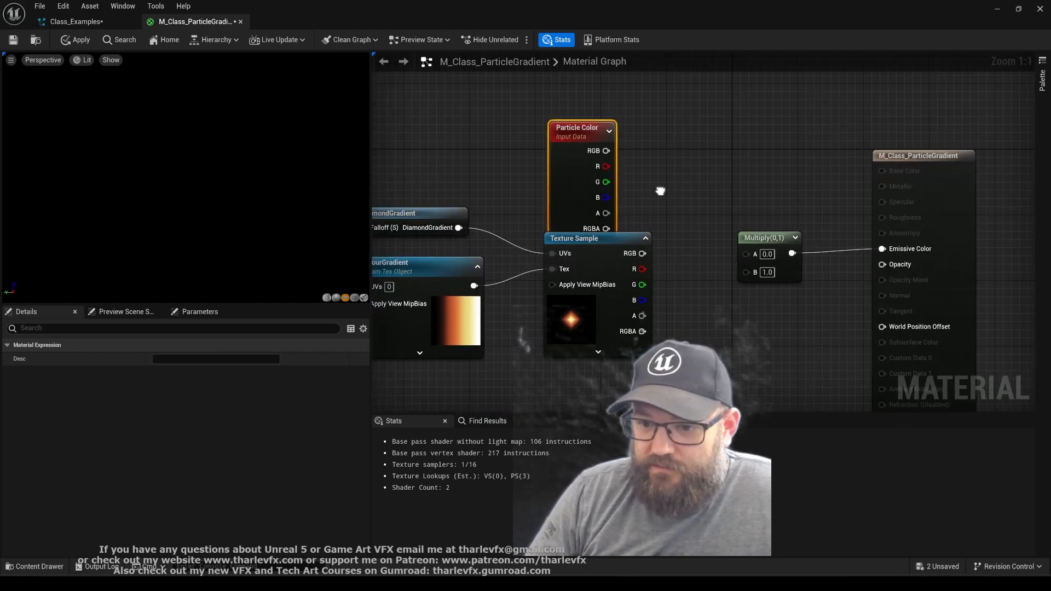
drag(567, 182, 563, 163)
Connect Particle Color's alpha to Multiply A and the Texture Sample RGB to Multiply B, and apply and save the material
click(722, 200)
click(701, 272)
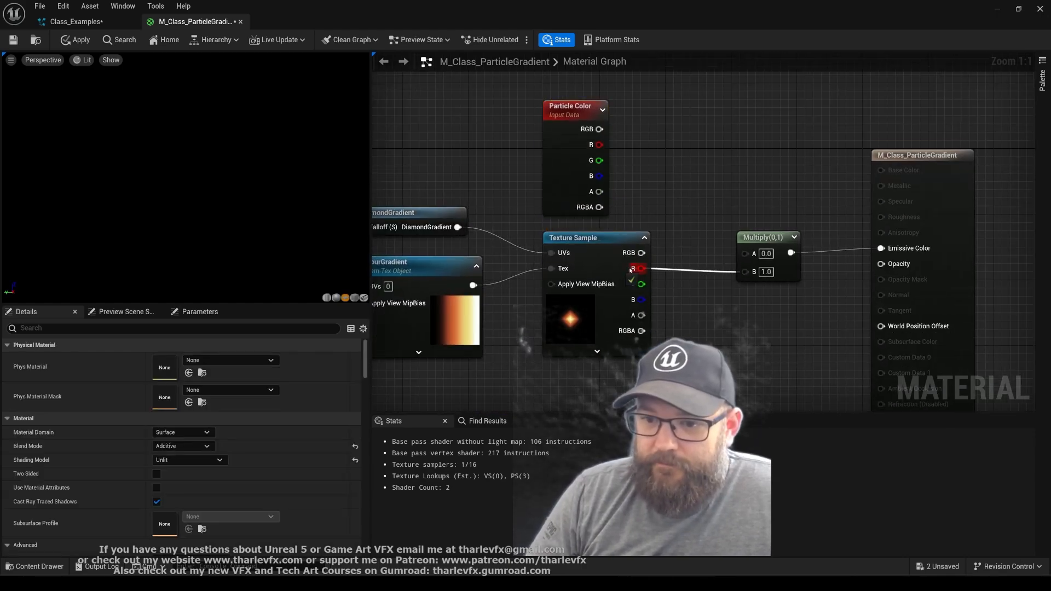
drag(630, 269, 632, 254)
mouse_move(748, 253)
mouse_down()
mouse_move(580, 188)
mouse_move(781, 258)
mouse_move(746, 249)
mouse_up()
key(Escape)
drag(755, 237, 750, 213)
click(698, 164)
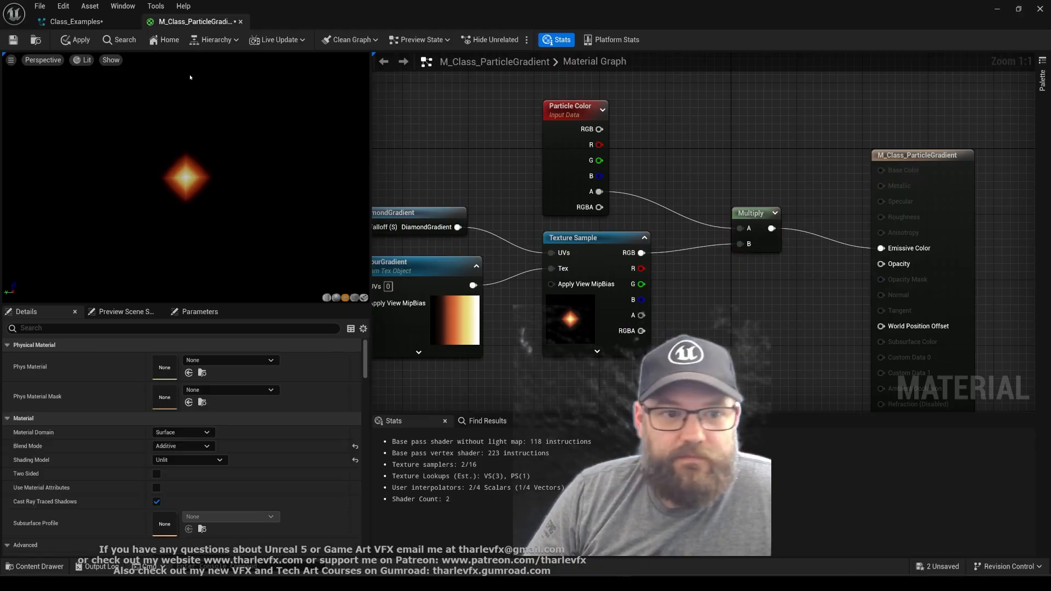
click(75, 40)
click(13, 39)
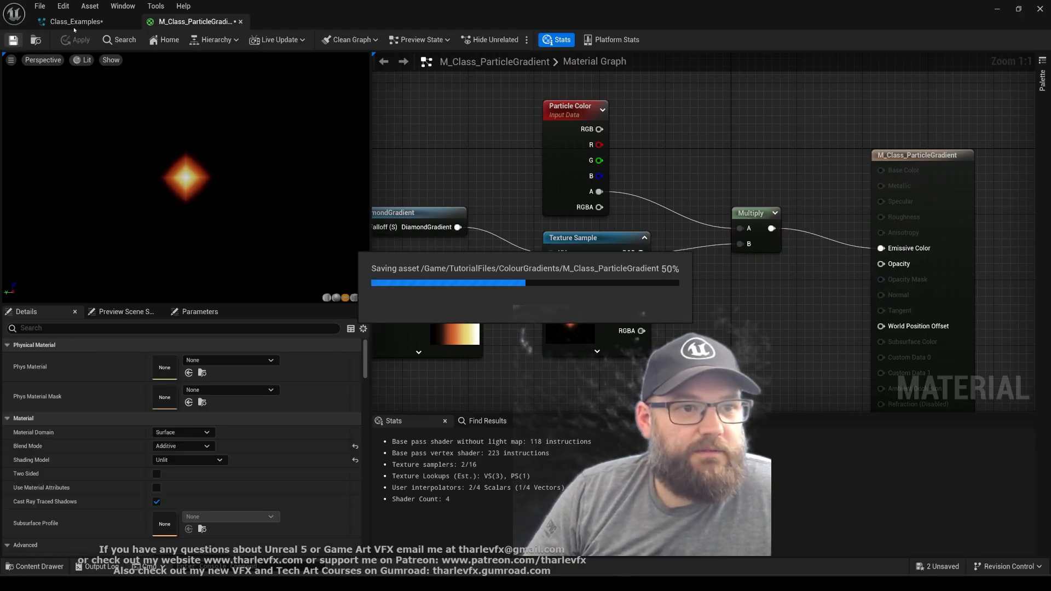
In Class_Examples, try 0.1 as Fountain's Initialize Particle colour alpha, set it to 0.5, and save the system
click(87, 23)
click(532, 239)
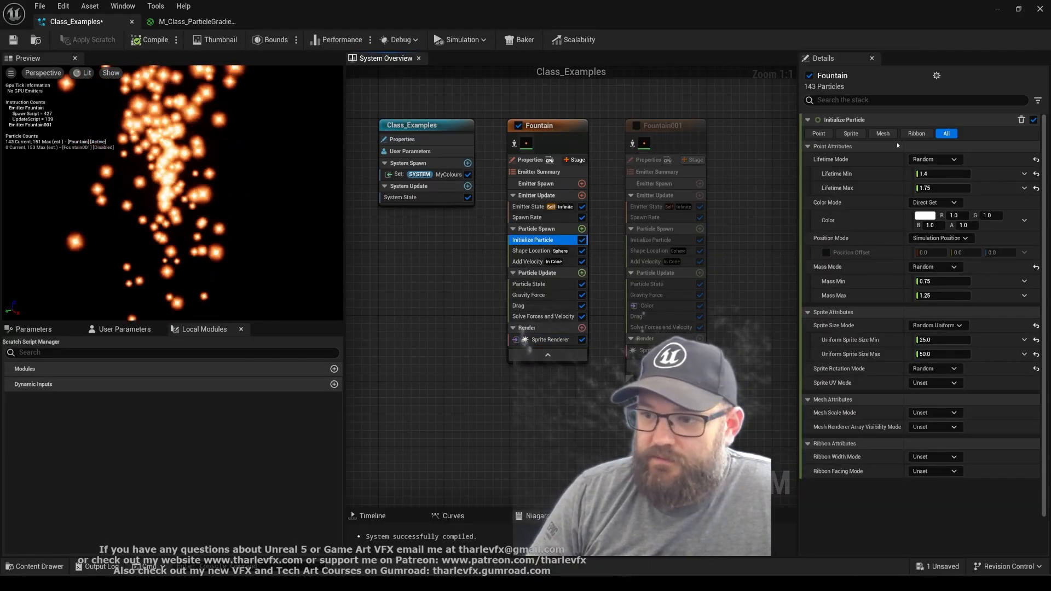
click(963, 225)
text(0.1)
key(Return)
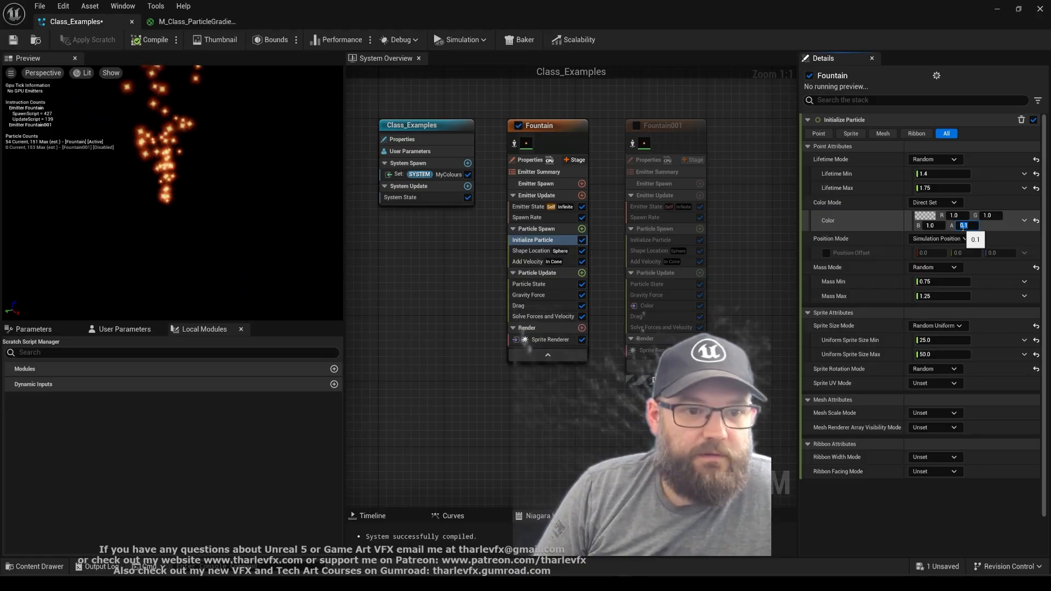
text(0.5)
key(Return)
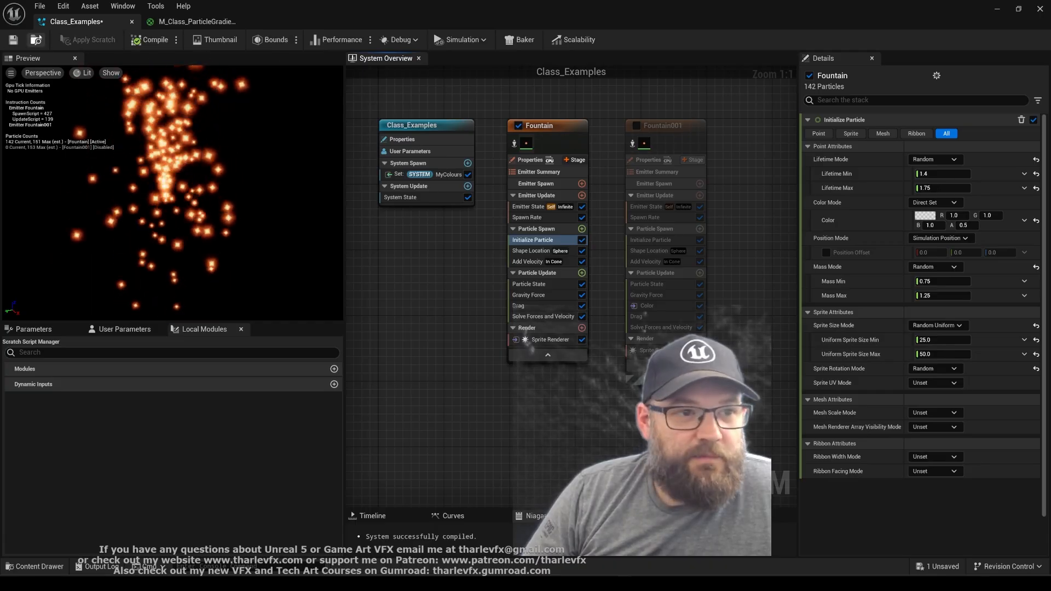
key(ctrl+s)
Review the curves, atlases and materials in the ColourGradients folder and the Miscellaneous asset types available for creation
key(ctrl+space)
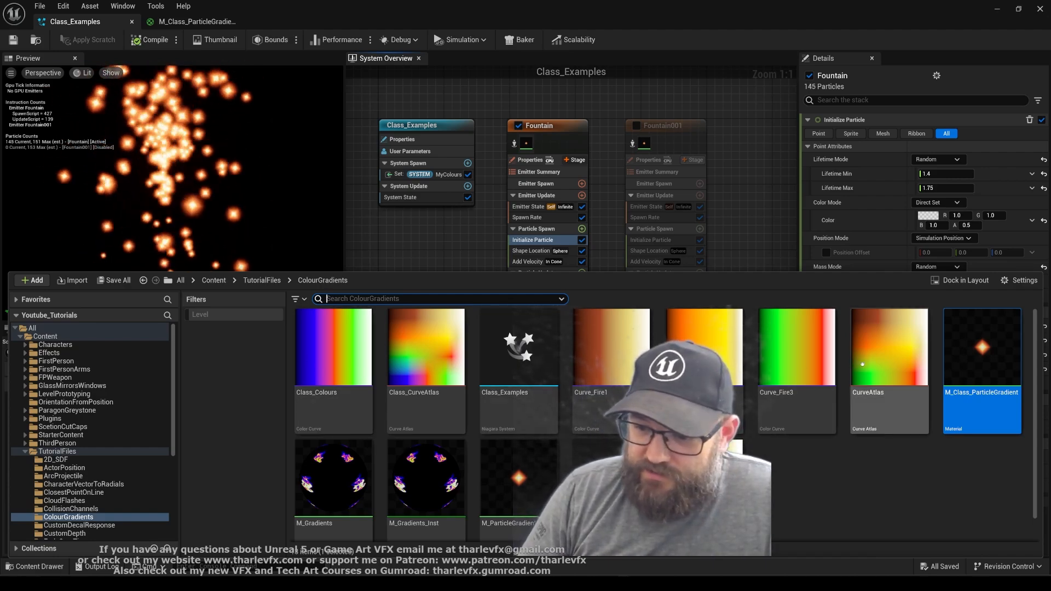
scroll(630, 355, down, 1)
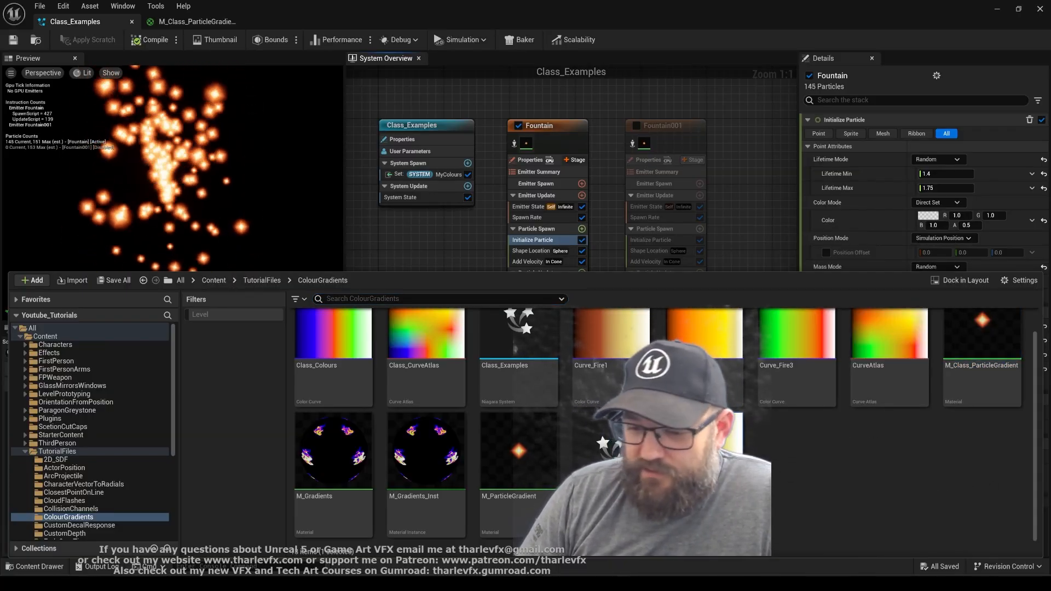
scroll(867, 489, up, 1)
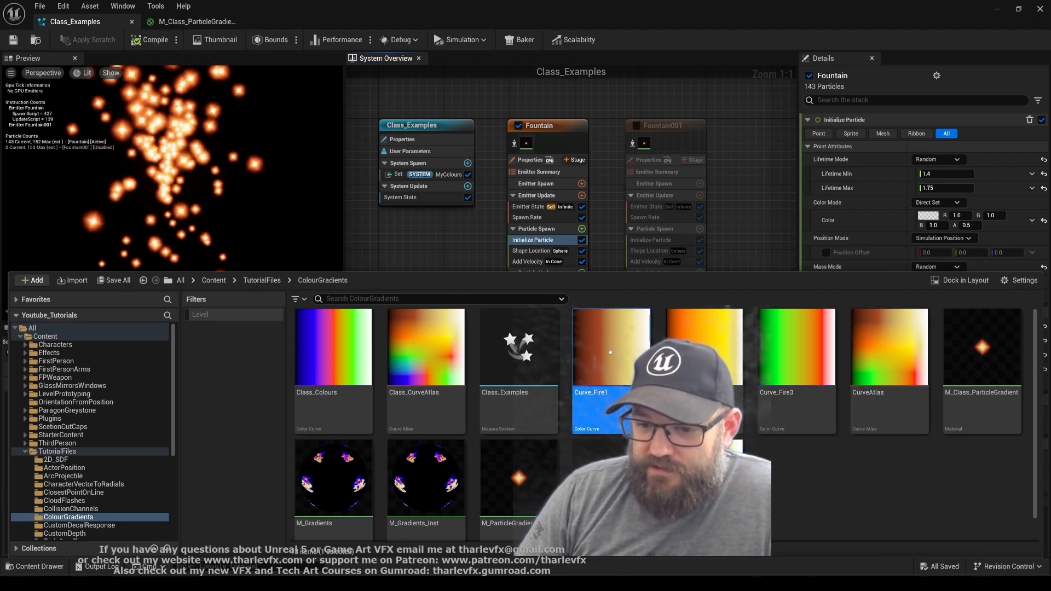
right_click(792, 476)
mouse_move(841, 409)
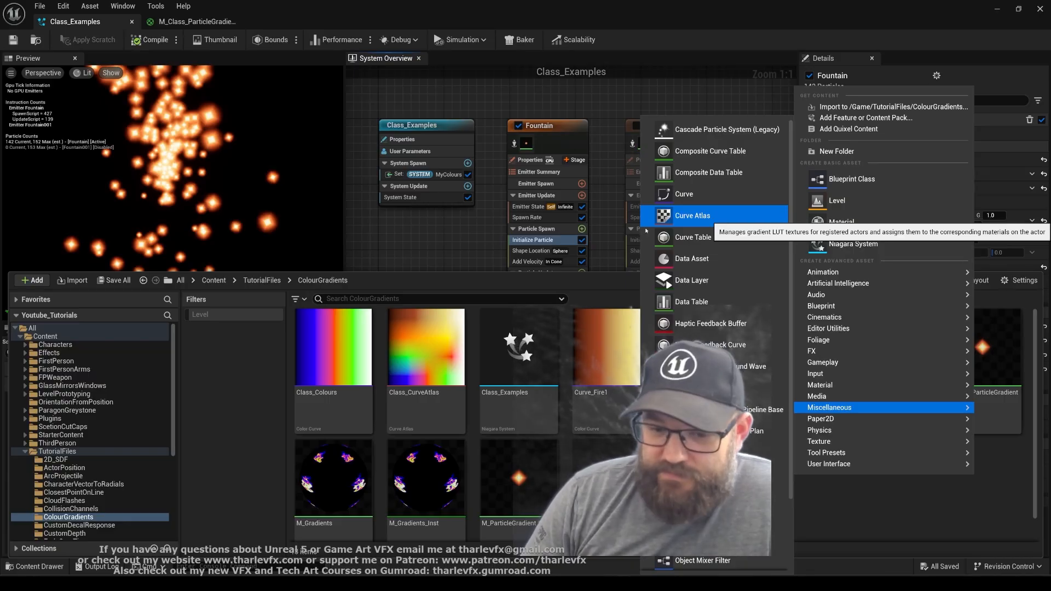
click(916, 510)
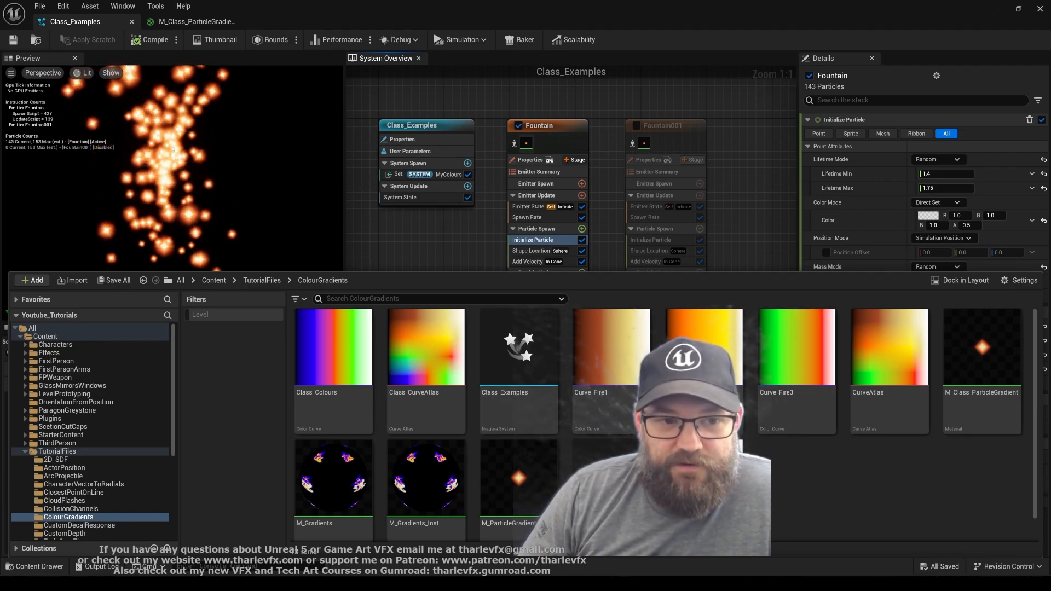
click(468, 94)
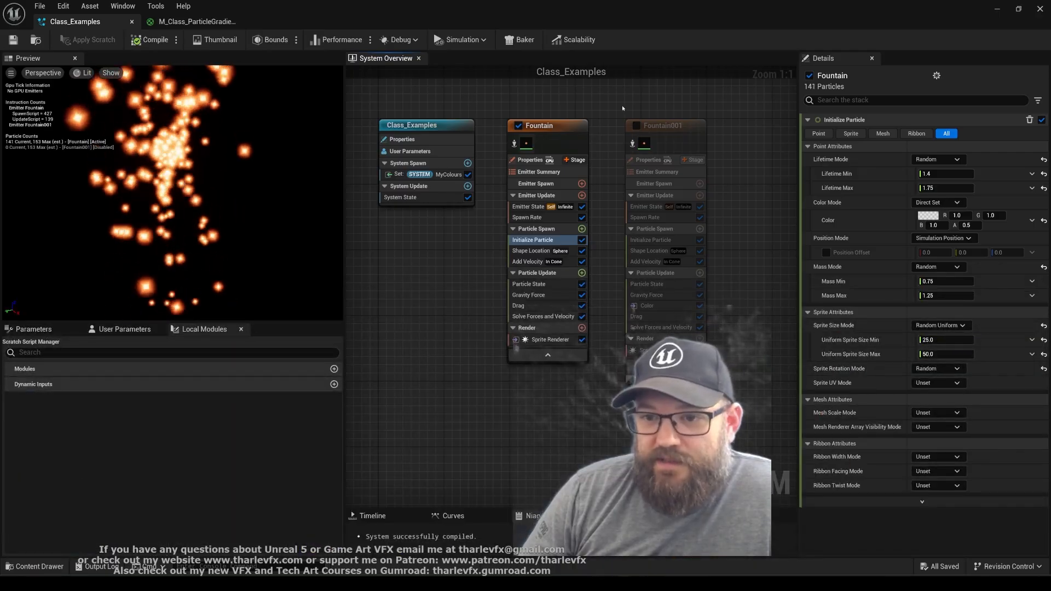
Review the settings of Fountain's Sprite Renderer and the disabled Fountain001 emitter
click(544, 346)
click(543, 341)
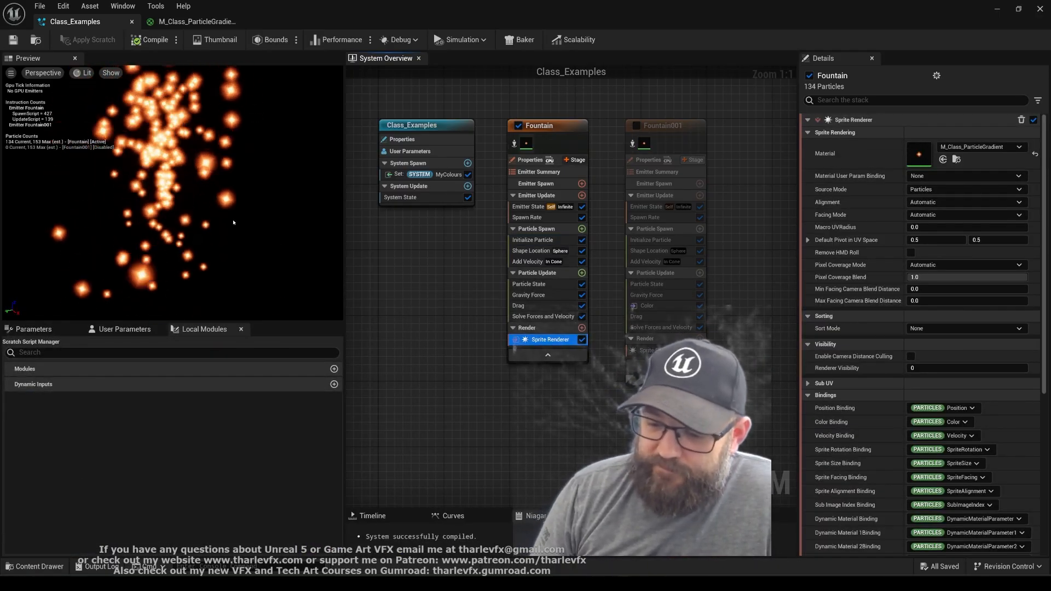
click(667, 148)
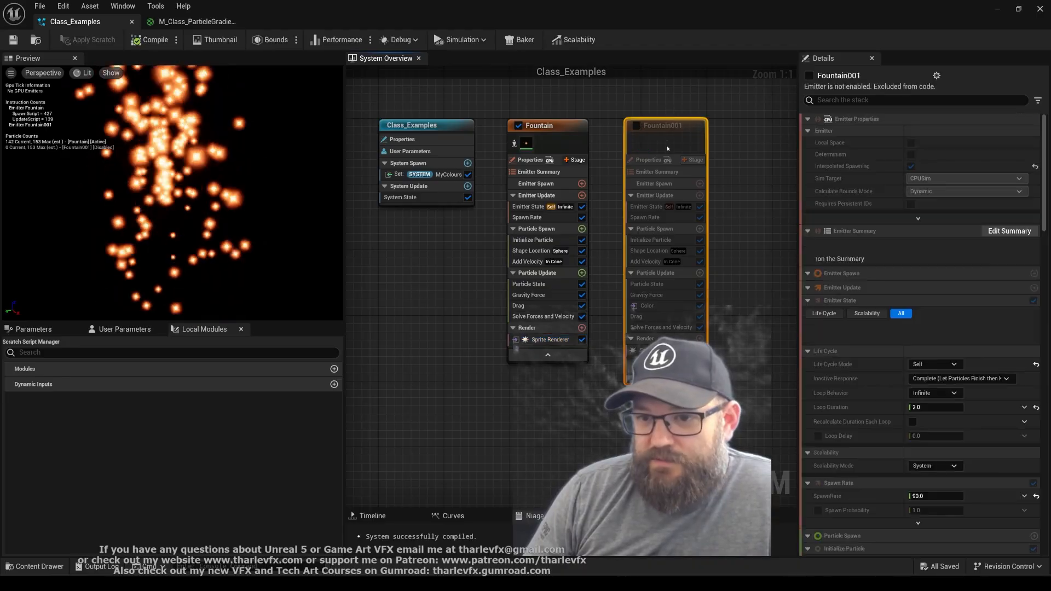
click(585, 100)
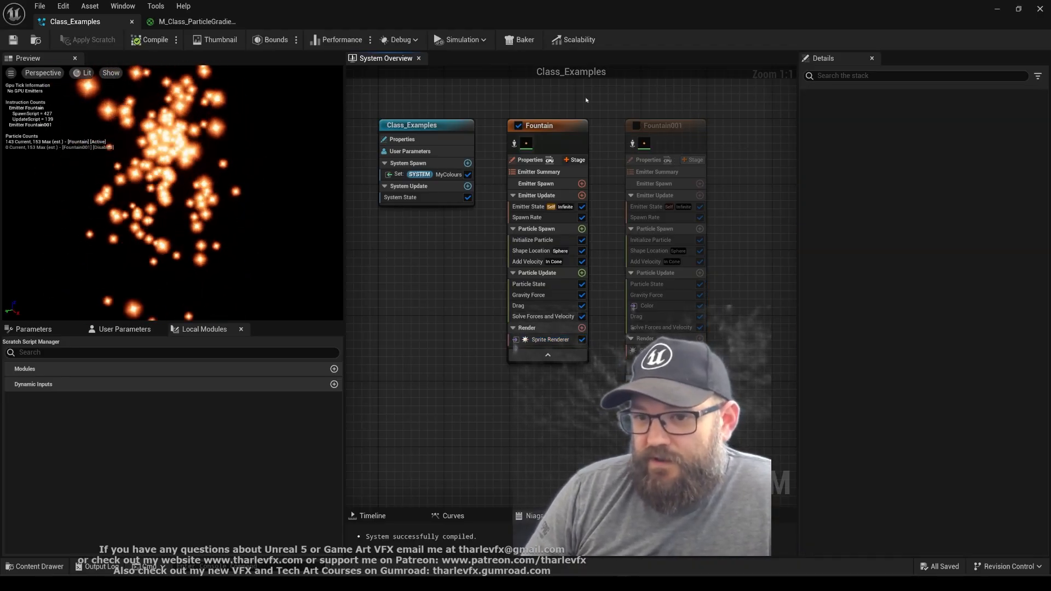
drag(705, 100, 547, 191)
Open the Curve_Fire1 asset from System MyColours and move its brown-red colour stop to about 0.22
click(433, 178)
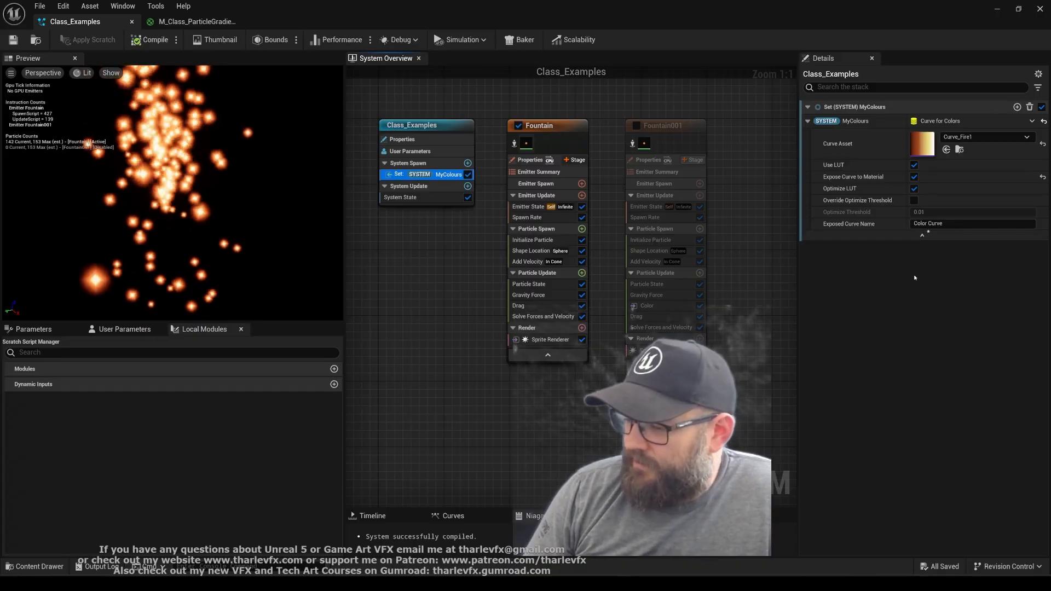
double_click(922, 144)
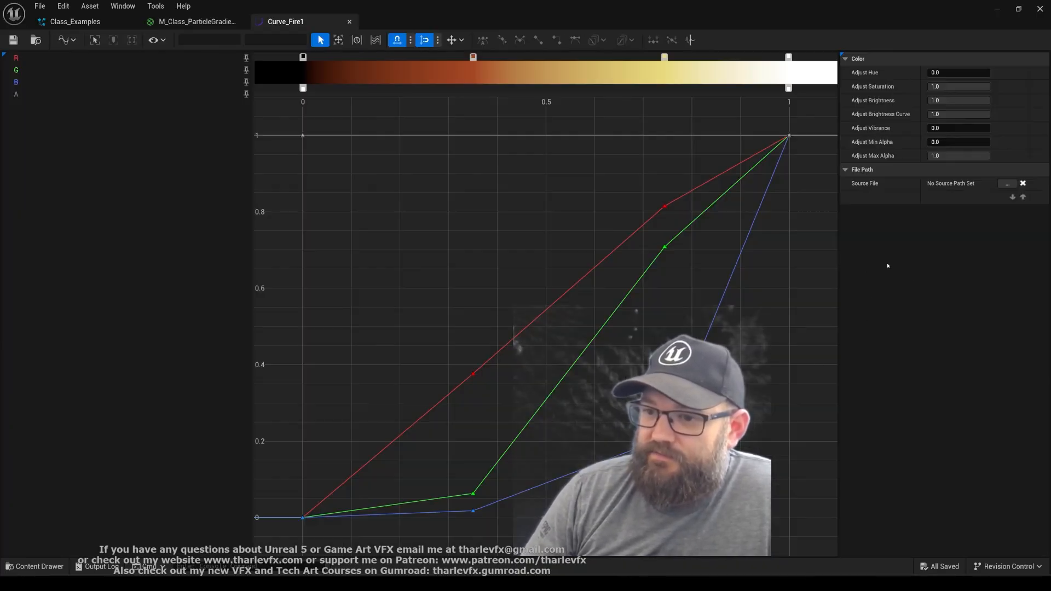
drag(473, 57, 410, 58)
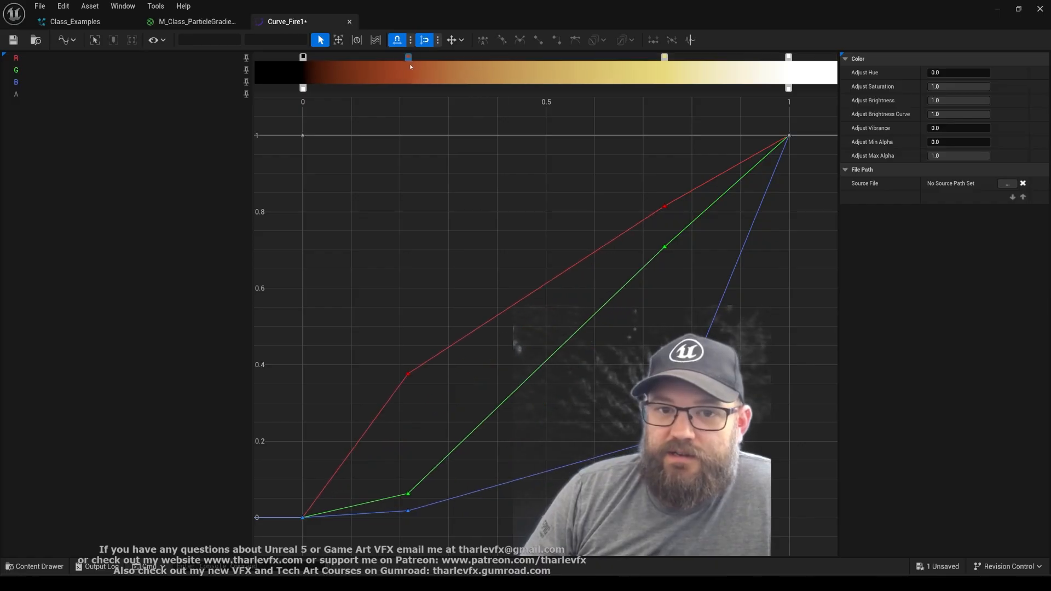
Add a red colour stop at about 0.45 in Curve_Fire1, save the curve, and close the curve and M_Class_ParticleGradient editors
double_click(538, 57)
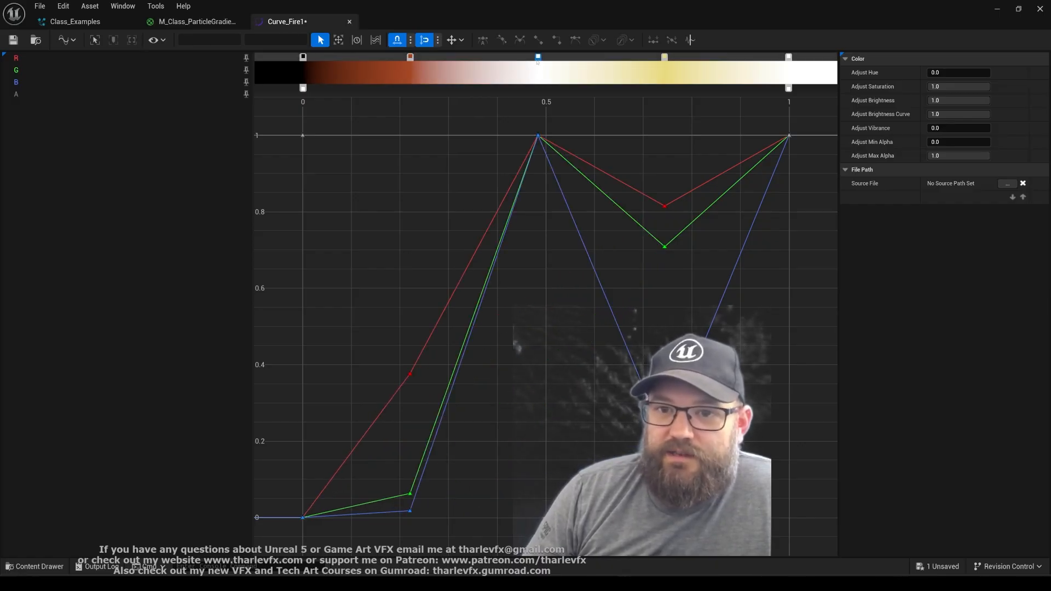
double_click(538, 58)
click(647, 147)
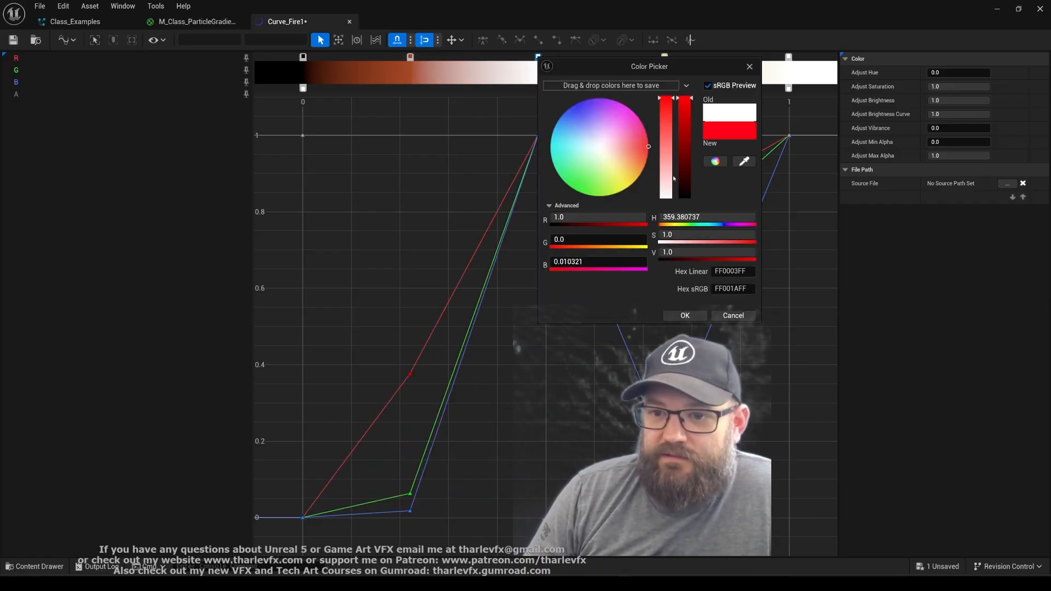
click(685, 314)
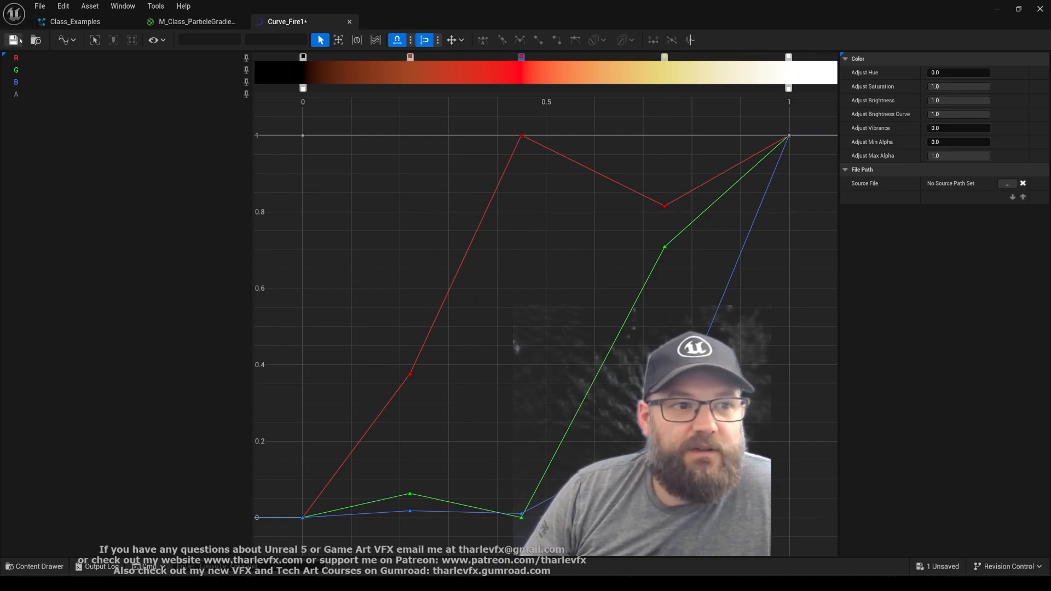
middle_click(297, 21)
middle_click(193, 21)
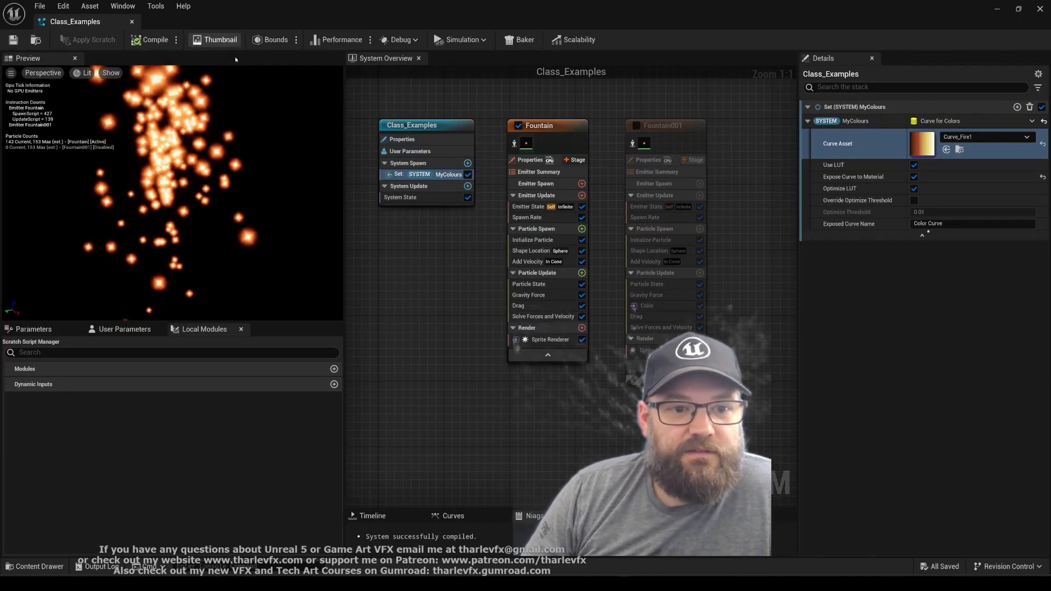
Recompile the Class_Examples system to pick up the edited Curve_Fire1, check the particles in the preview, and save the system
click(177, 40)
click(295, 52)
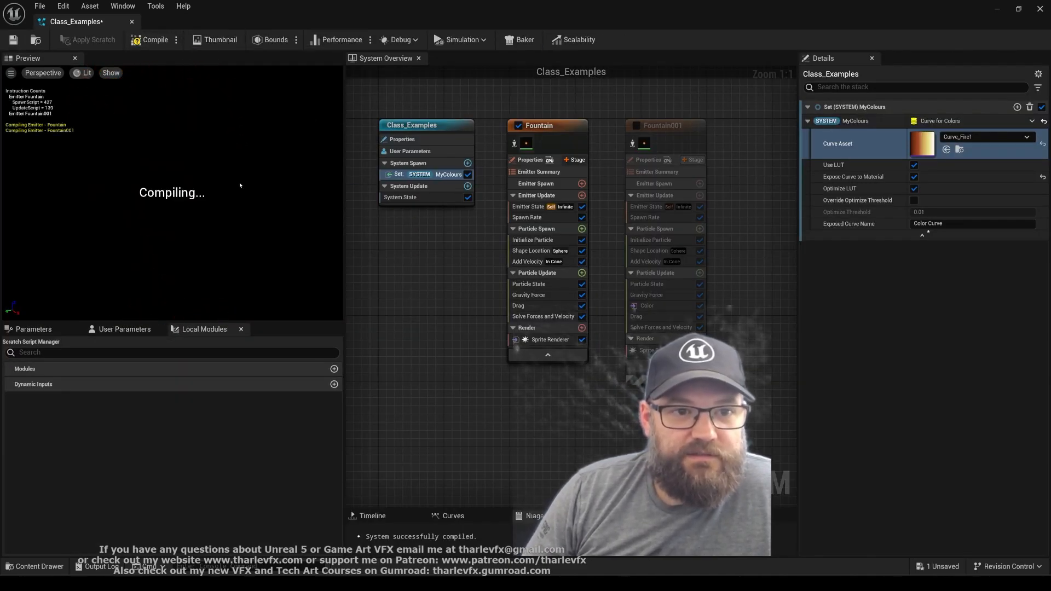
scroll(193, 169, up, 3)
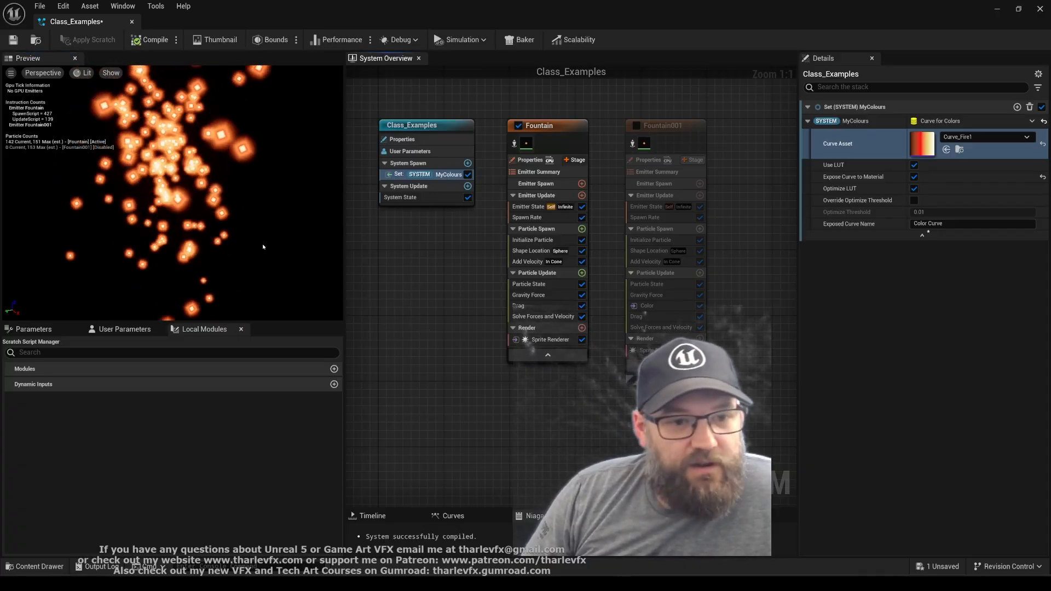
key(ctrl+s)
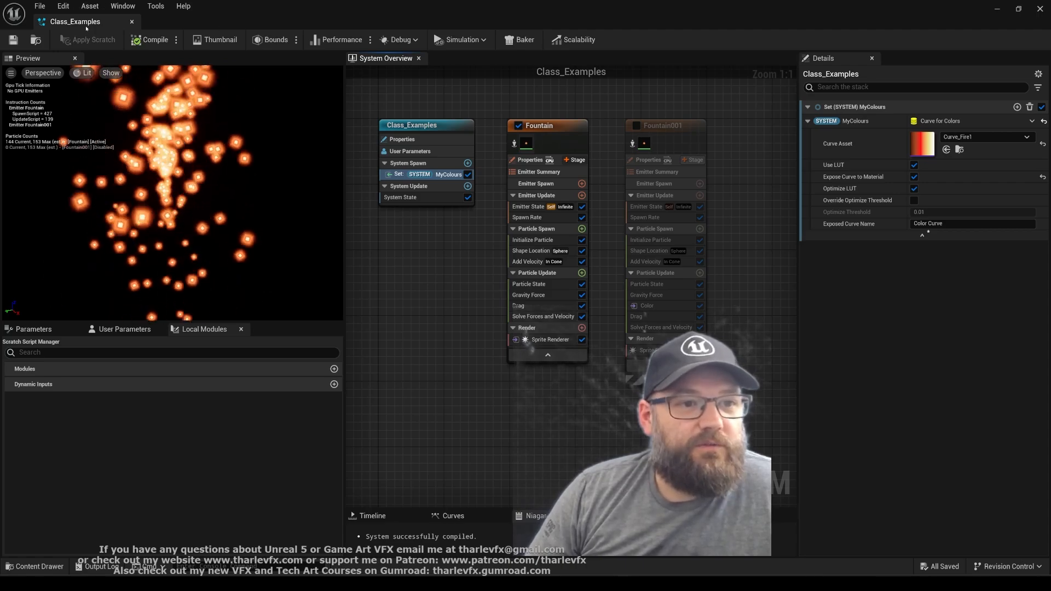
Close the Class_Examples system and show the ColourGradients folder's assets over the FirstPersonMap level
middle_click(110, 22)
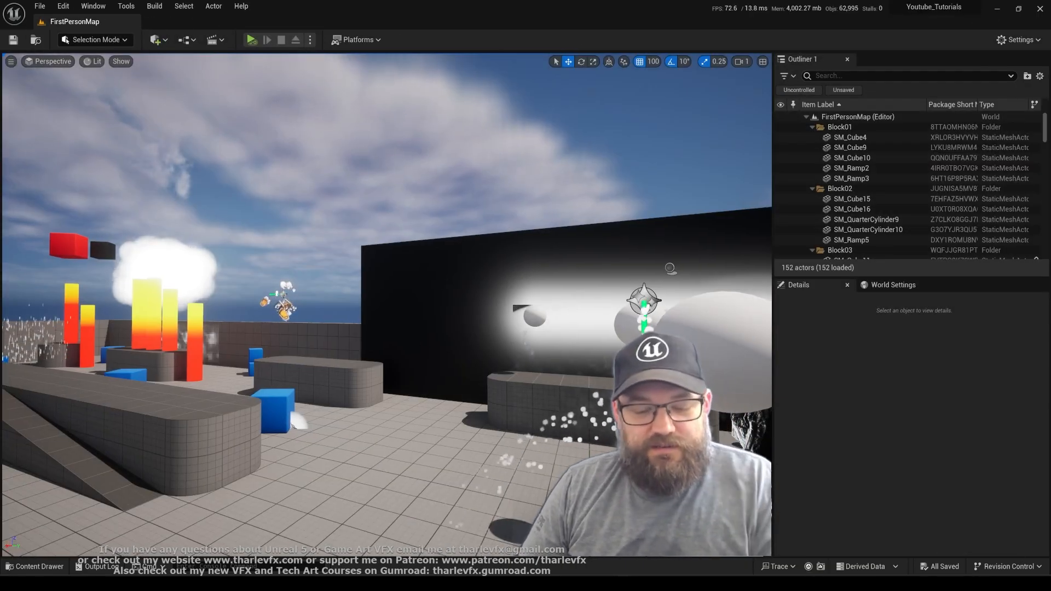
right_drag(413, 347, 393, 371)
key(ctrl+space)
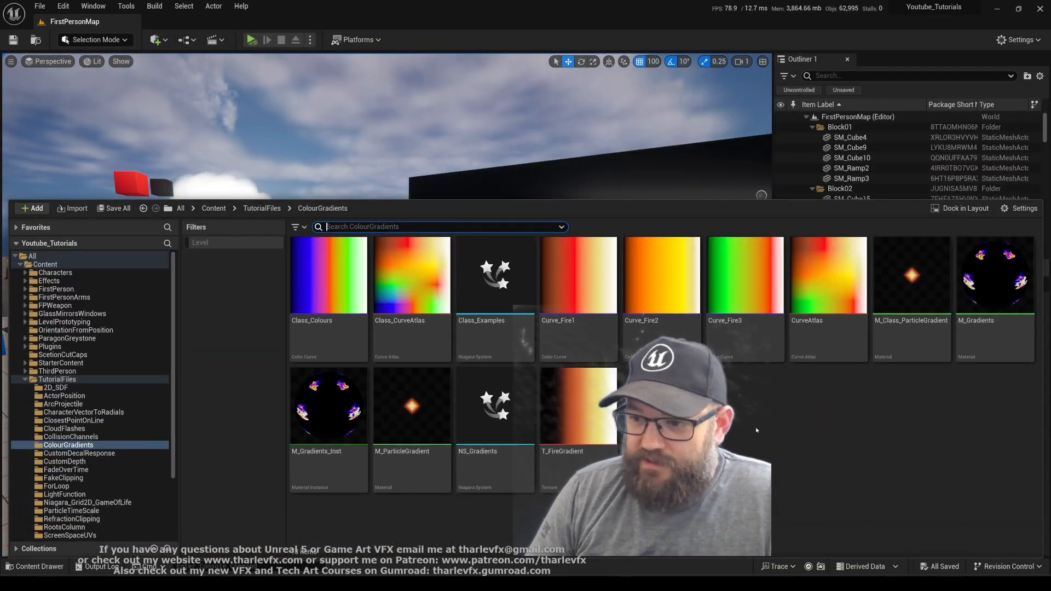